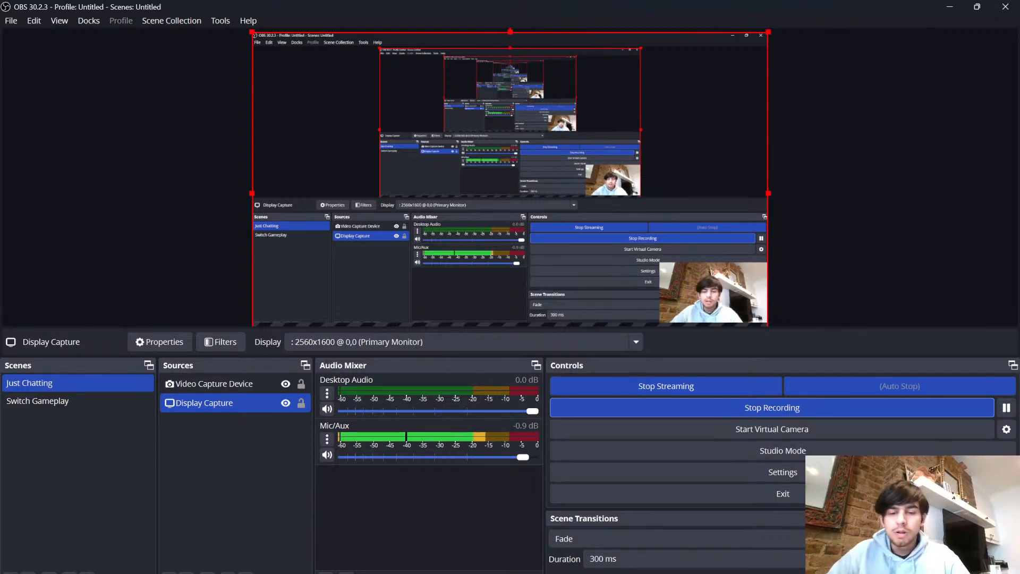
# - Switch to the Unity editor and inspect the heart, vase and wardrobe area of RealLvl5.2 in the Scene view
pyautogui.click(628, 566)
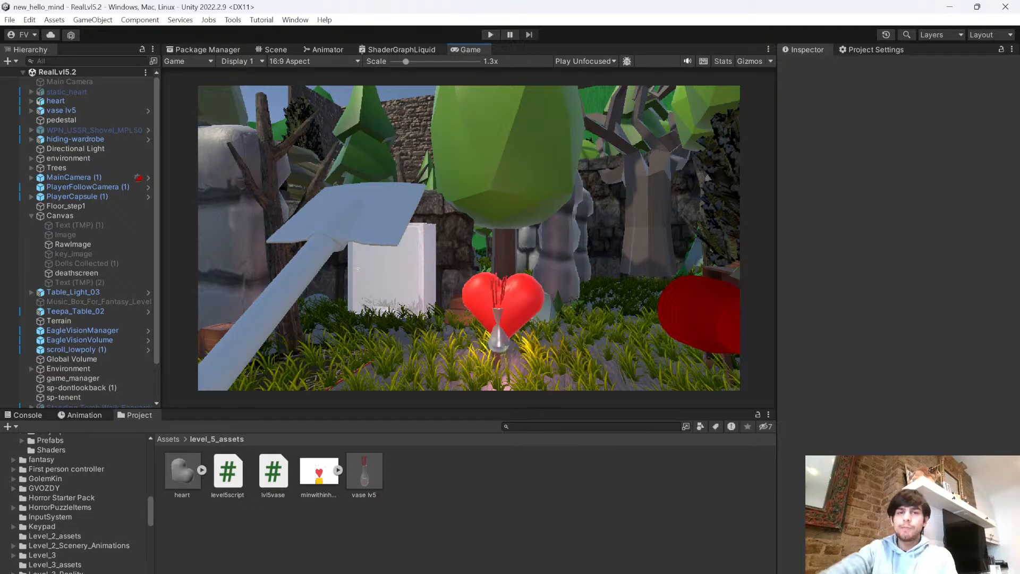
pyautogui.click(275, 50)
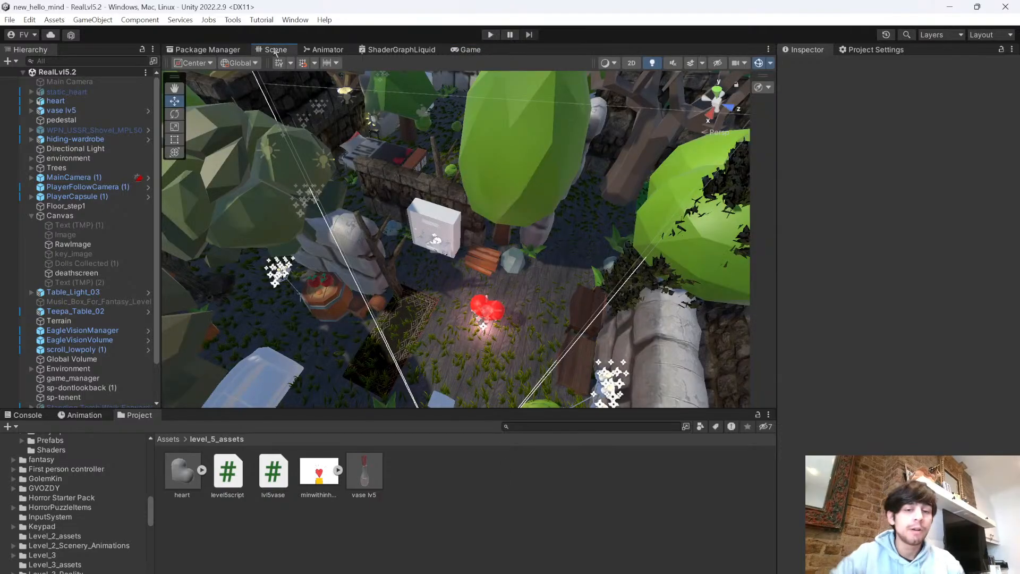
pyautogui.moveTo(557, 365); pyautogui.dragTo(534, 318, button='right')
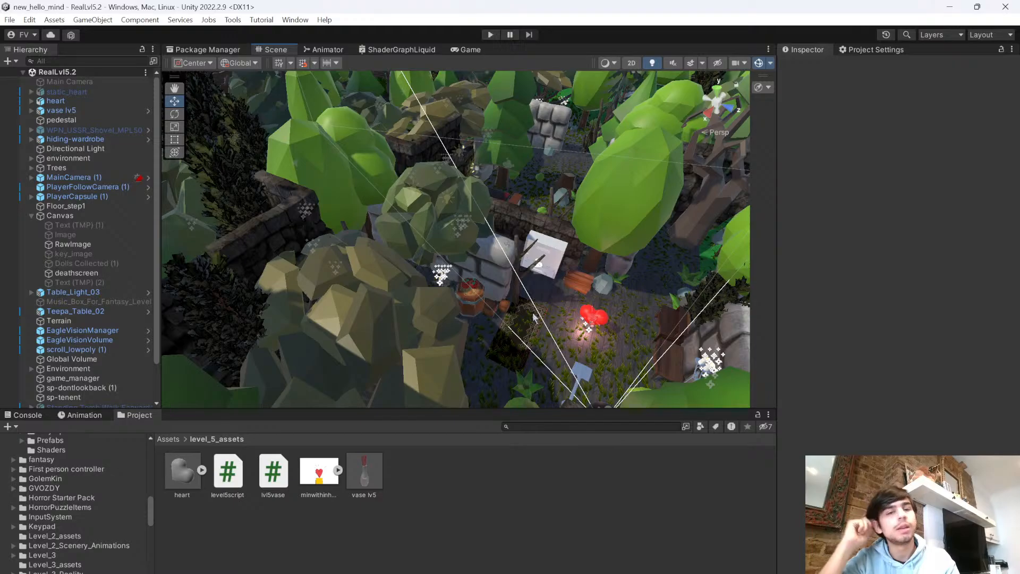
pyautogui.moveTo(534, 318); pyautogui.dragTo(581, 287, button='right')
pyautogui.press('w')
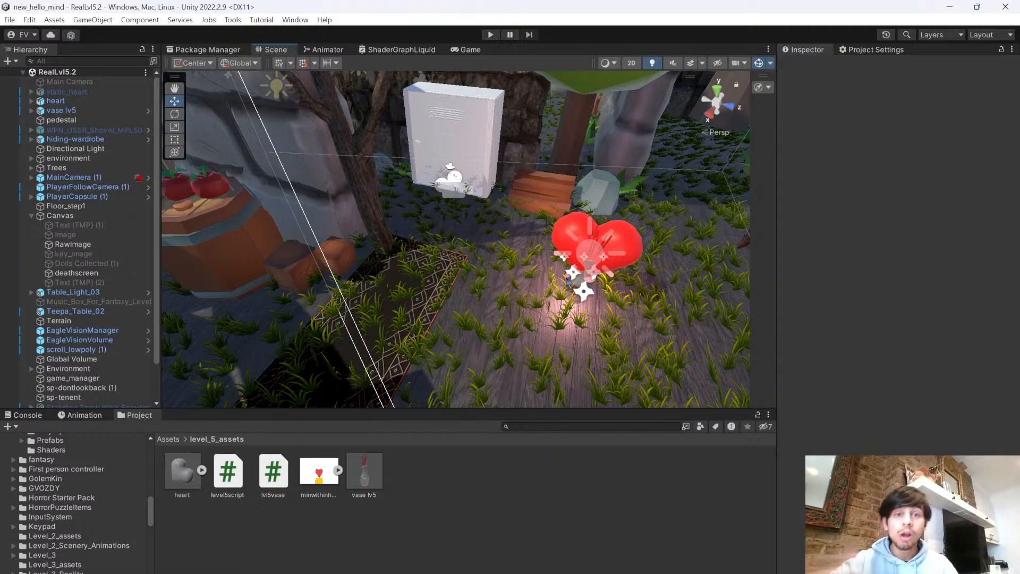
pyautogui.moveTo(603, 346); pyautogui.dragTo(513, 260, button='right')
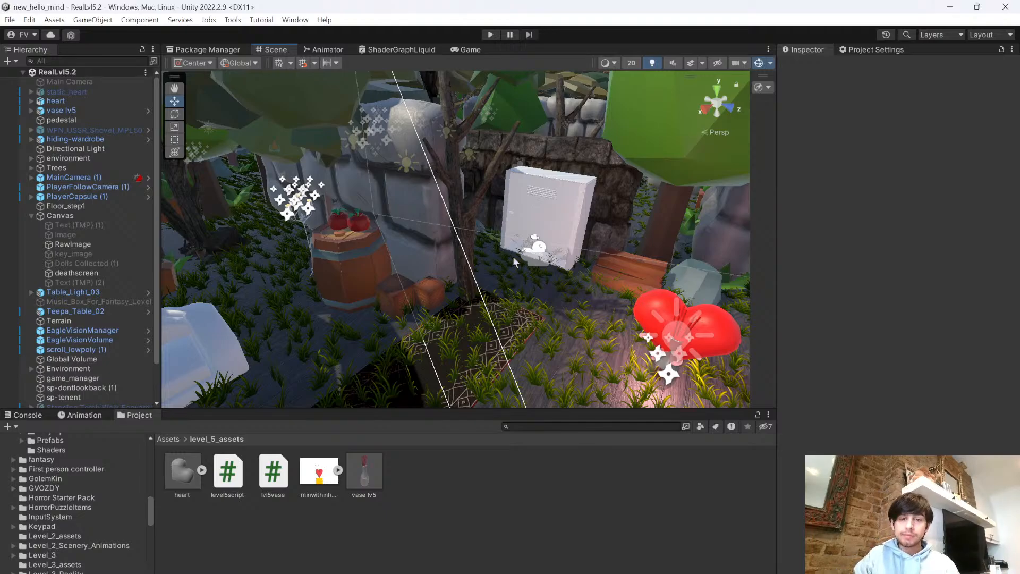
pyautogui.keyDown('alt'); pyautogui.moveTo(553, 276); pyautogui.dragTo(583, 303); pyautogui.keyUp('alt')
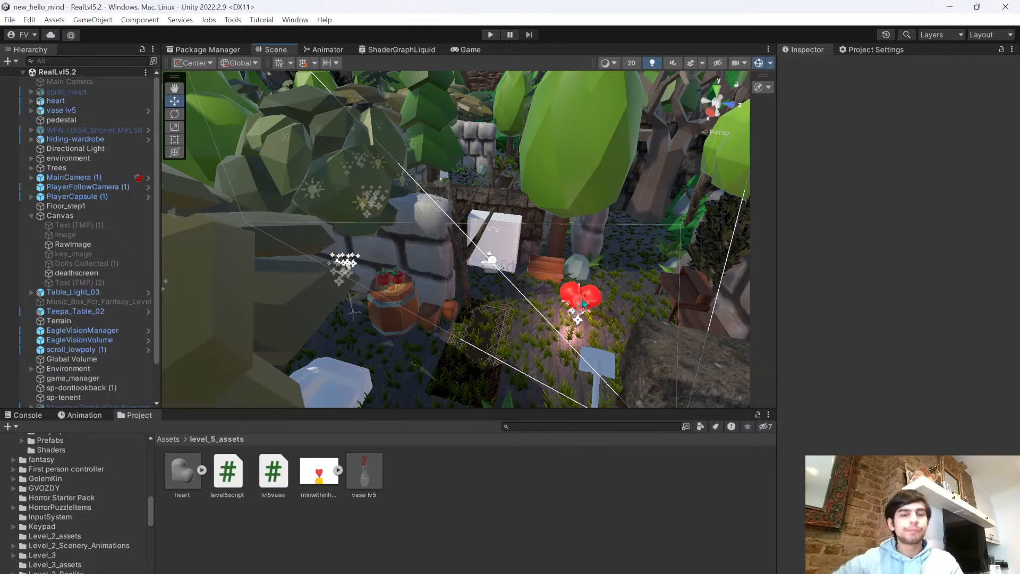
# - Survey the trees, walls and props surrounding the clearing in the RealLvl5.2 scene, ending close to the heart
pyautogui.scroll(4, 572, 297)
pyautogui.keyDown('alt'); pyautogui.moveTo(557, 279); pyautogui.dragTo(527, 284); pyautogui.keyUp('alt')
pyautogui.moveTo(533, 282); pyautogui.dragTo(476, 266, button='right')
pyautogui.press('w')
pyautogui.press('w')
pyautogui.press('s')
pyautogui.press('s')
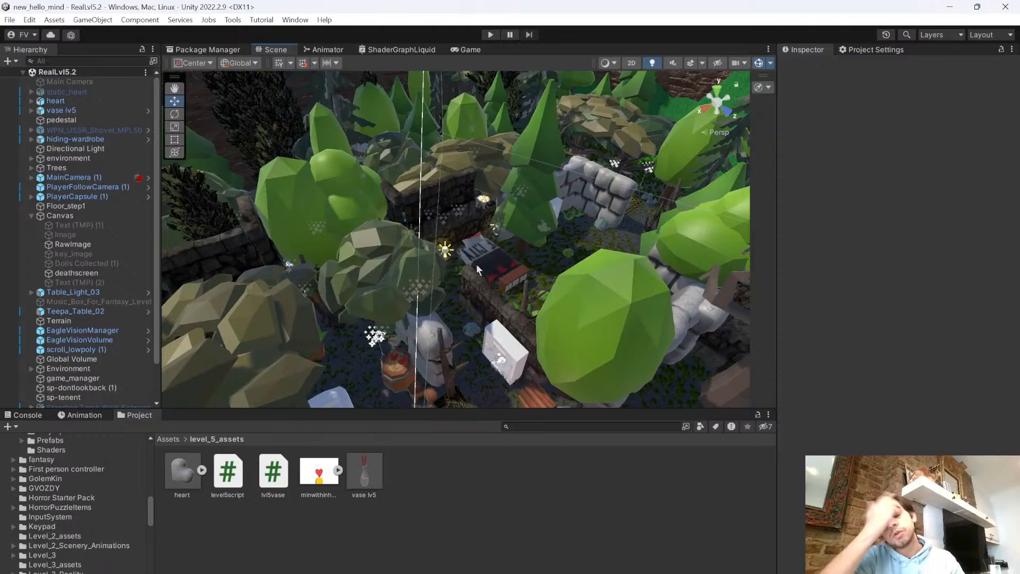
pyautogui.moveTo(476, 266); pyautogui.dragTo(770, 248, button='right')
pyautogui.press('a')
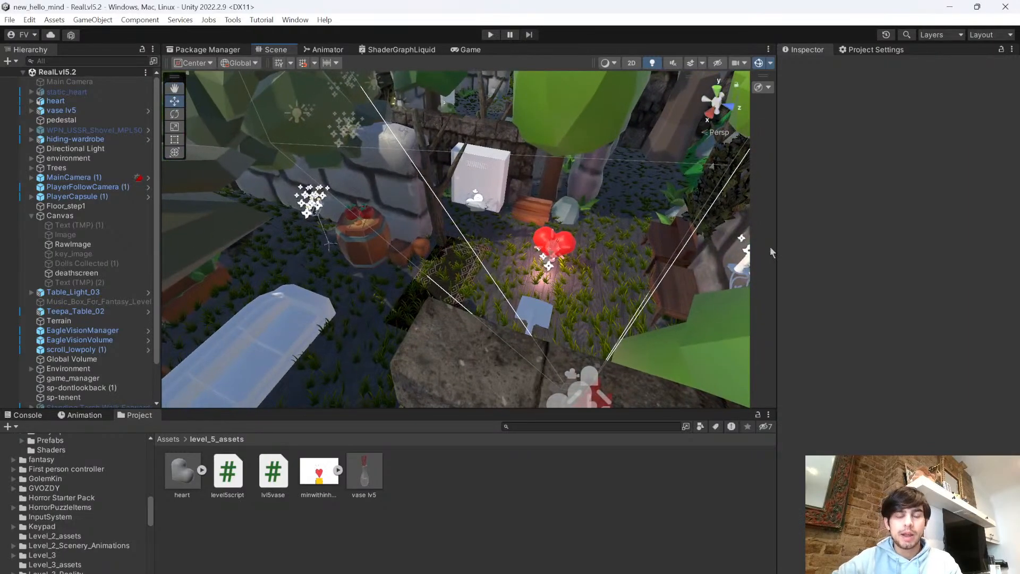
pyautogui.moveTo(641, 254); pyautogui.dragTo(582, 254, button='right')
pyautogui.press('d')
pyautogui.press('w')
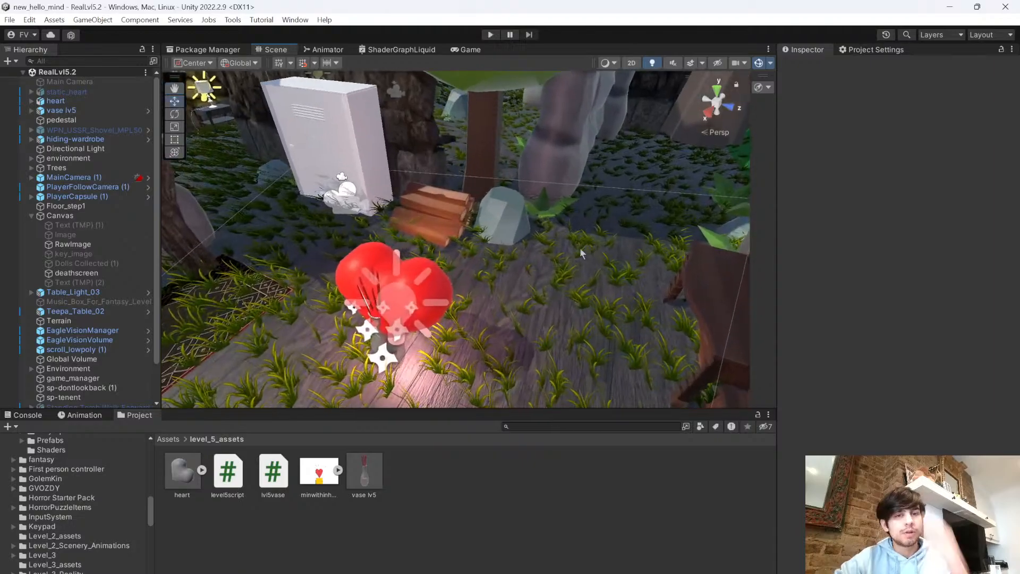
# - Playtest RealLvl5.2 in the Game view and walk the player around the barrel, vase and desks
pyautogui.click(489, 35)
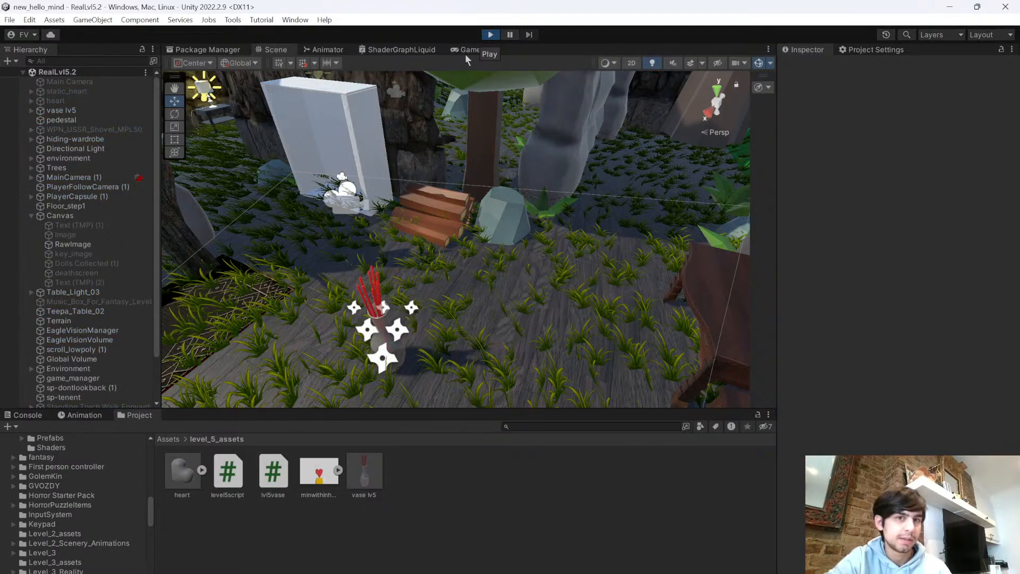
pyautogui.click(464, 53)
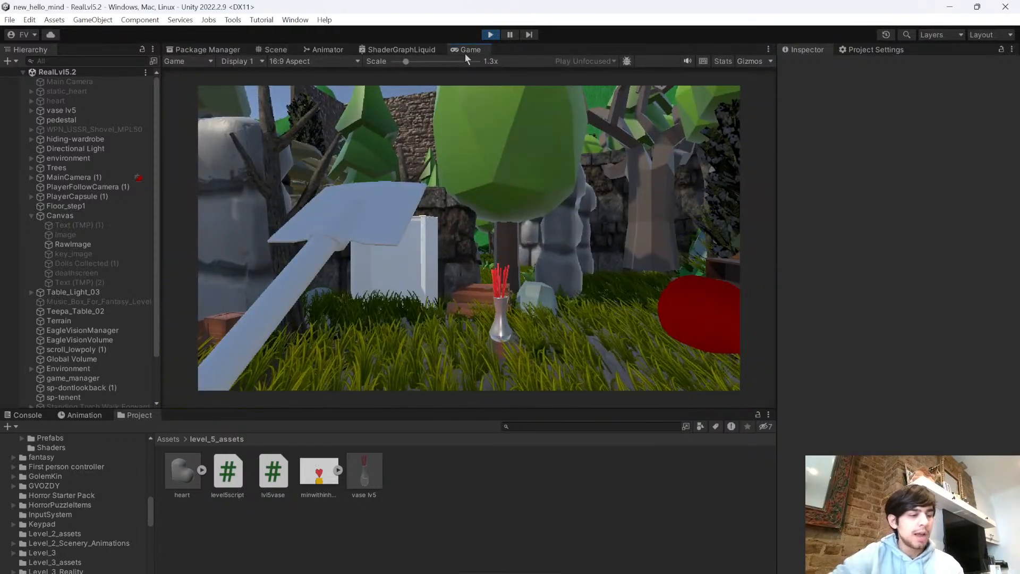
pyautogui.click(610, 203)
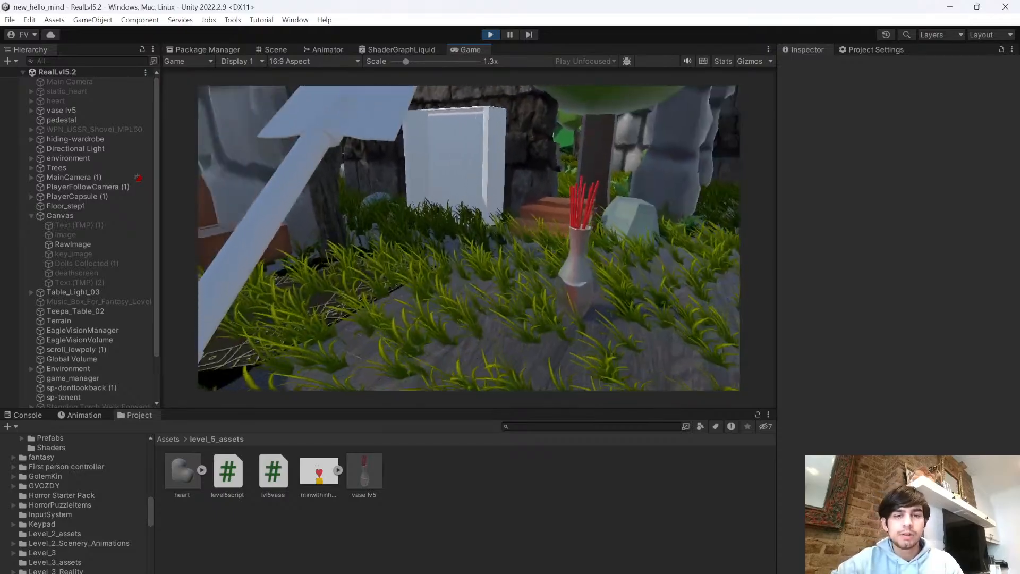
pyautogui.press('w')
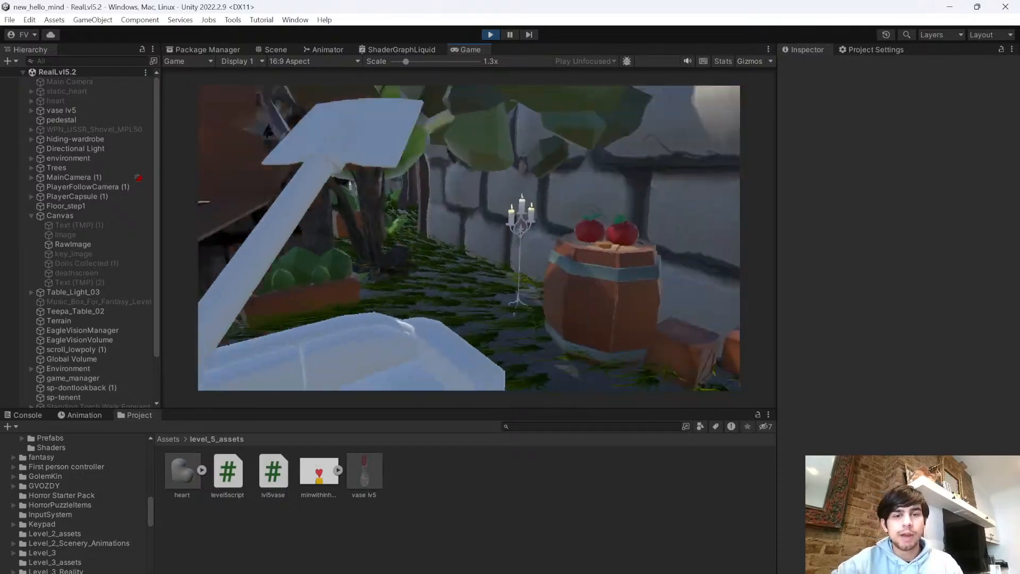
pyautogui.press('w')
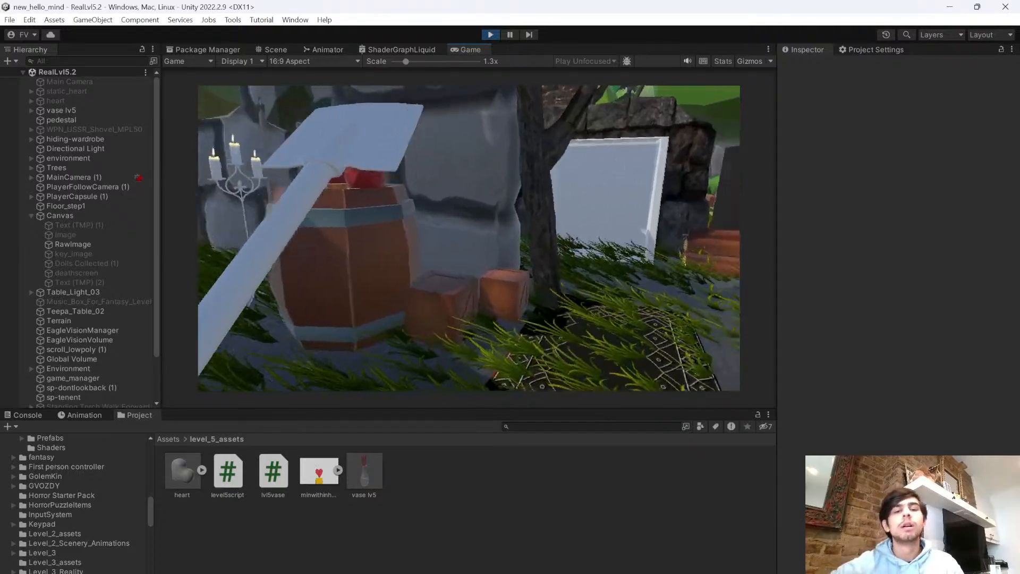
pyautogui.press('w')
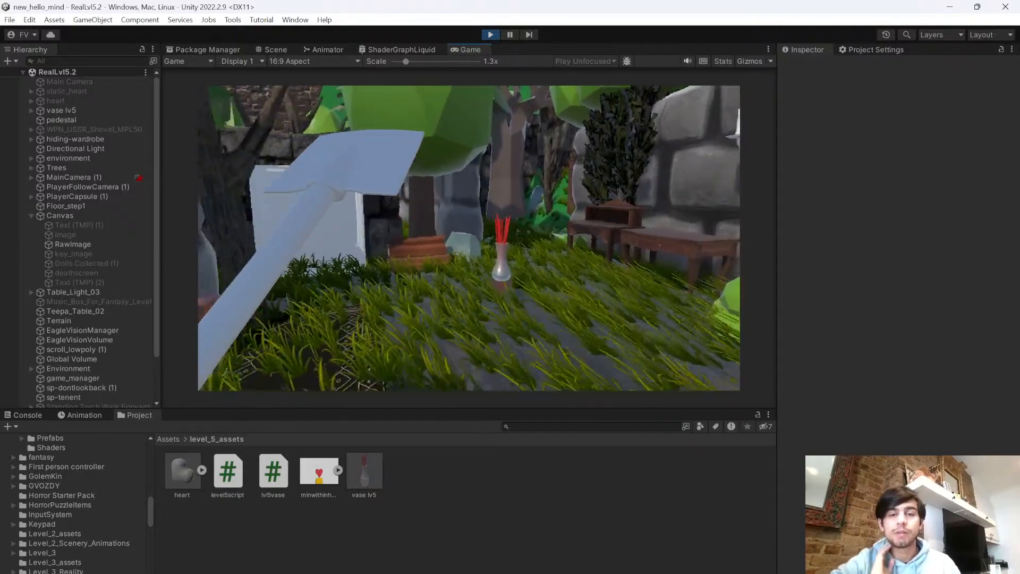
pyautogui.press('d')
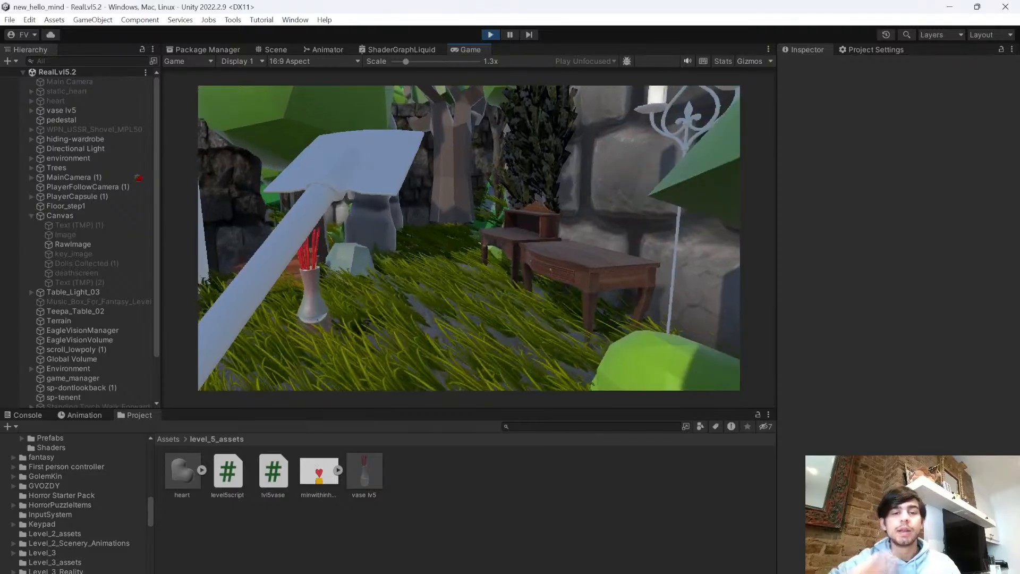
# - Walk the player to the hiding wardrobe, test hiding inside it and come back out
pyautogui.press('w')
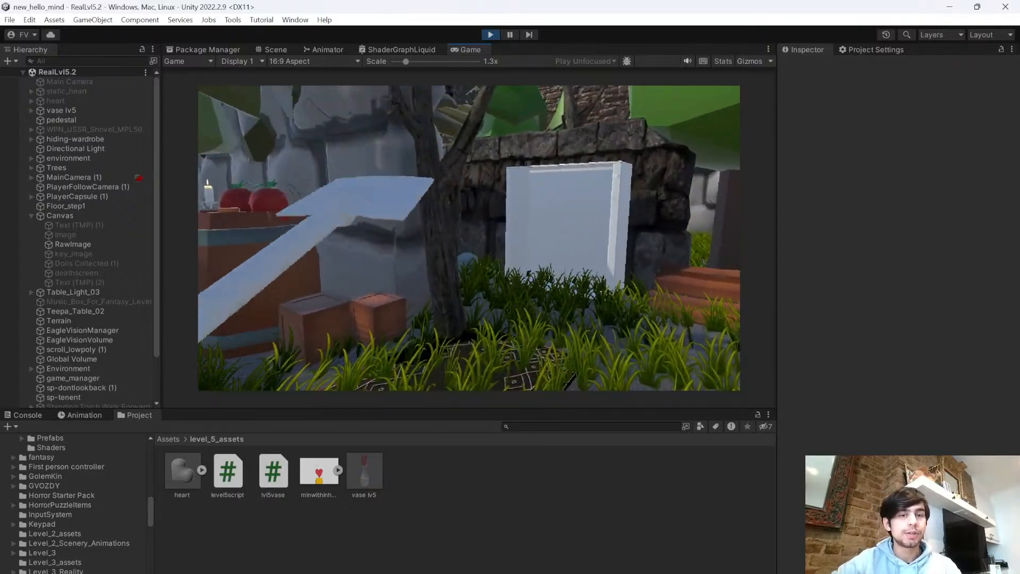
pyautogui.press('w')
pyautogui.press('d')
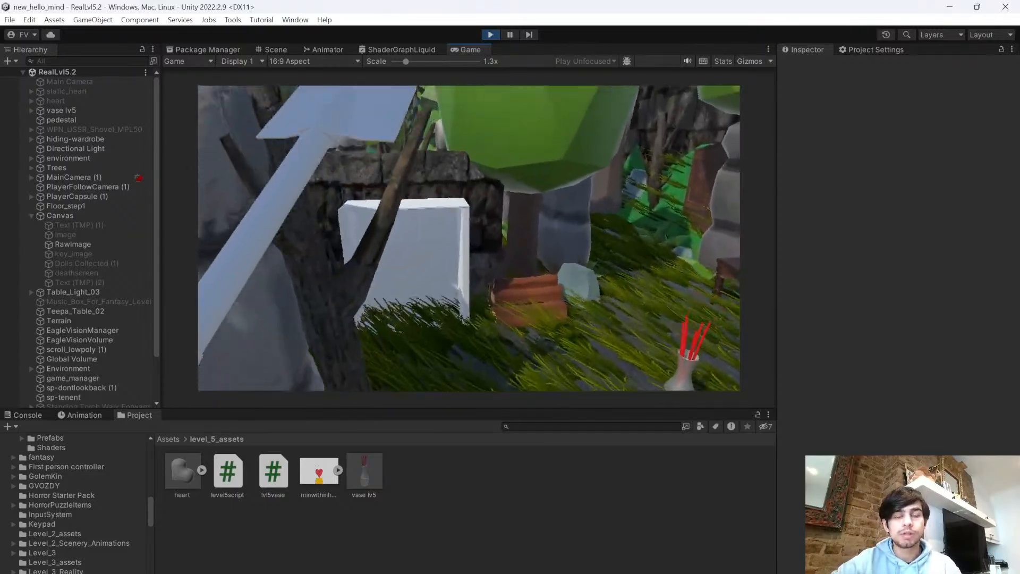
pyautogui.press('w')
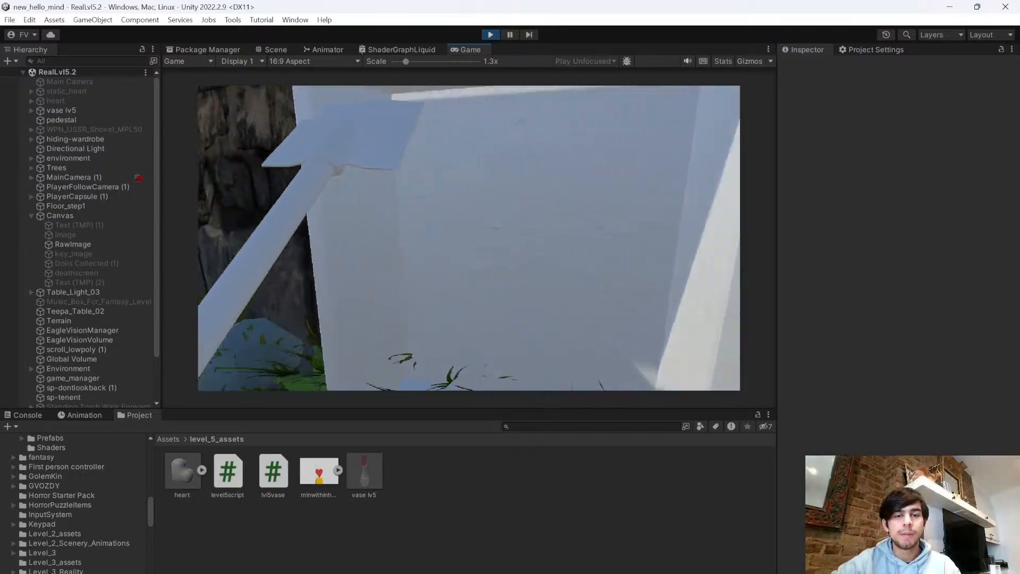
pyautogui.press('e')
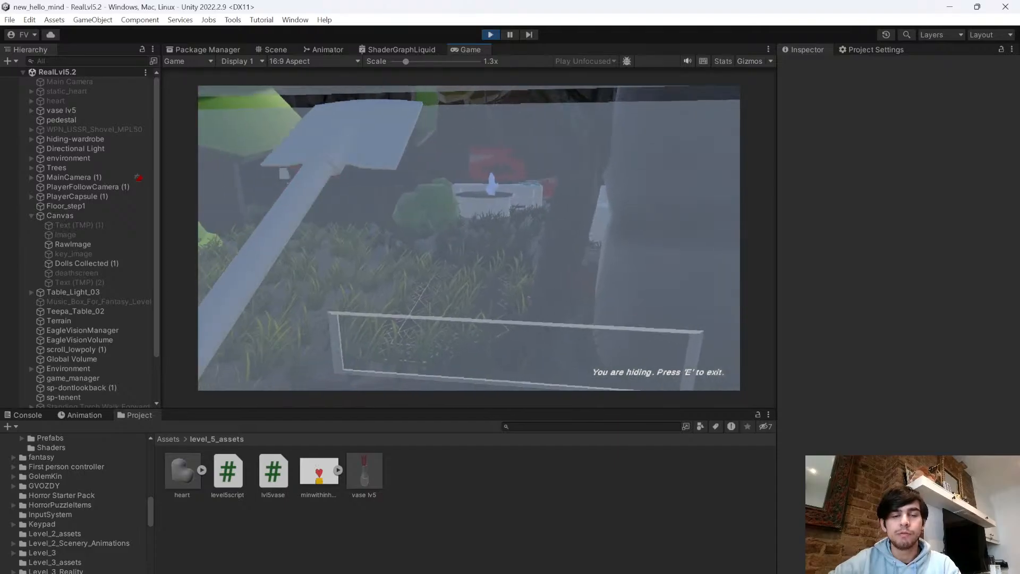
pyautogui.press('e')
pyautogui.press('s')
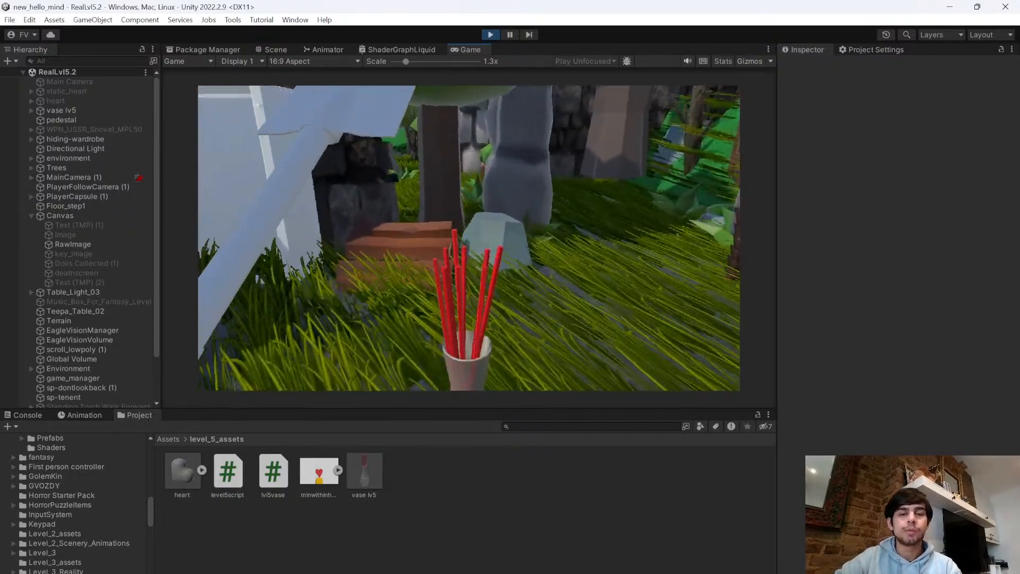
# - Test breaking the vase of red sticks and collecting the heart from the same spot
pyautogui.click(469, 237)
pyautogui.press('s')
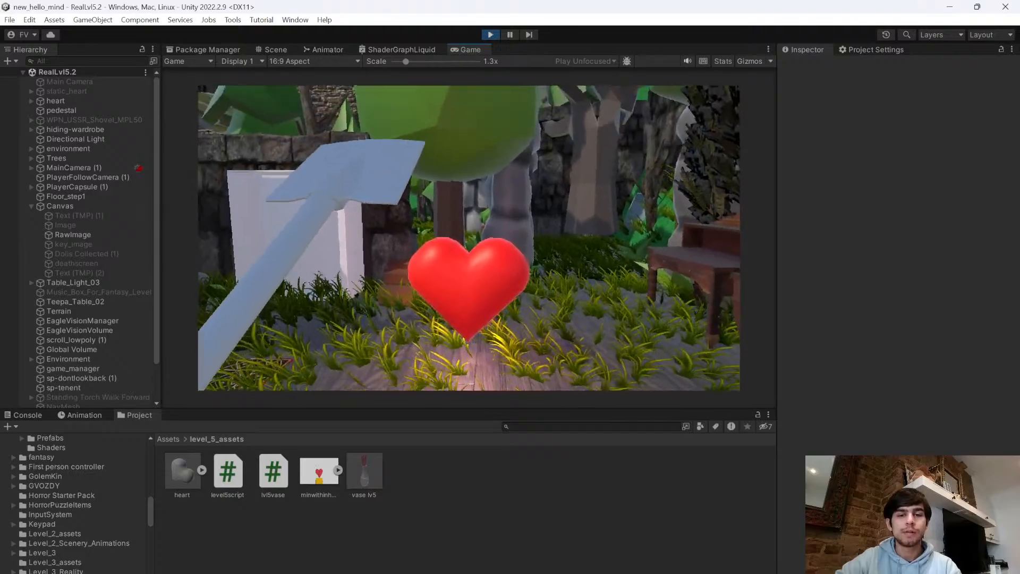
pyautogui.press('w')
pyautogui.press('s')
pyautogui.press('w')
pyautogui.press('a')
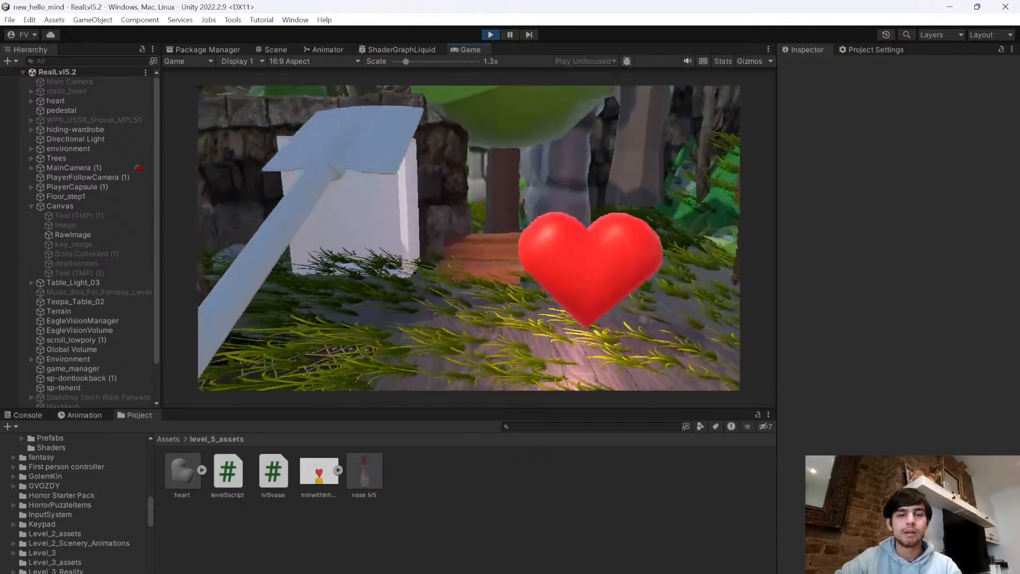
pyautogui.press('w')
pyautogui.press('s')
pyautogui.press('w')
pyautogui.click(468, 238)
# - Walk around the level with the heart collected, pause the game, stop the playtest and return to the Scene view
pyautogui.press('w')
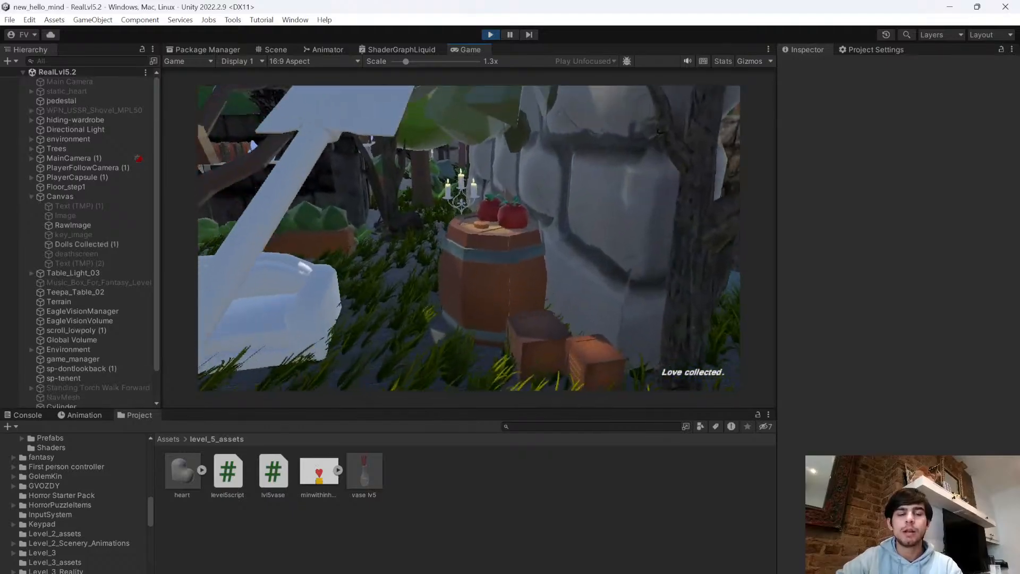
pyautogui.press('w')
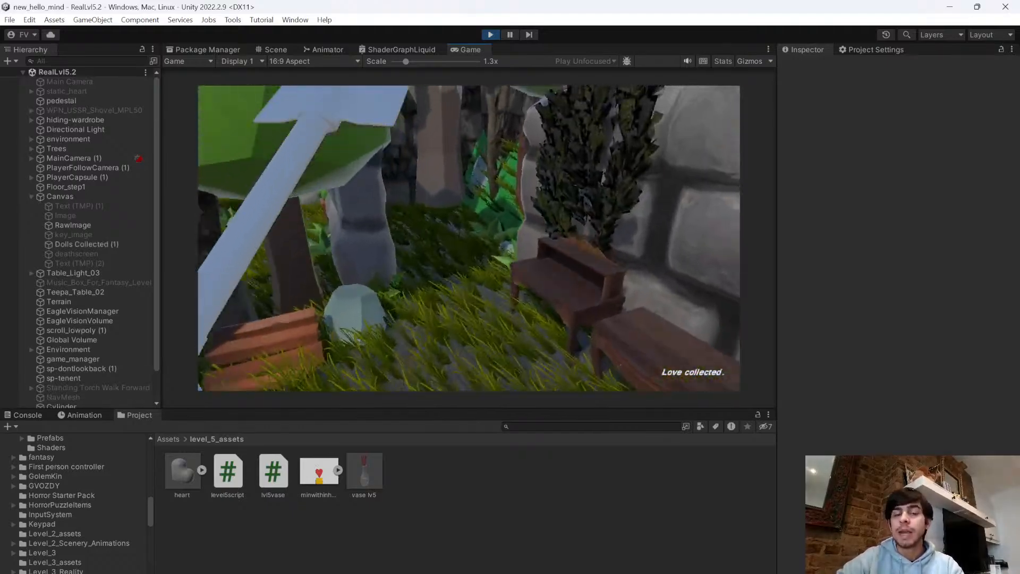
pyautogui.press('w')
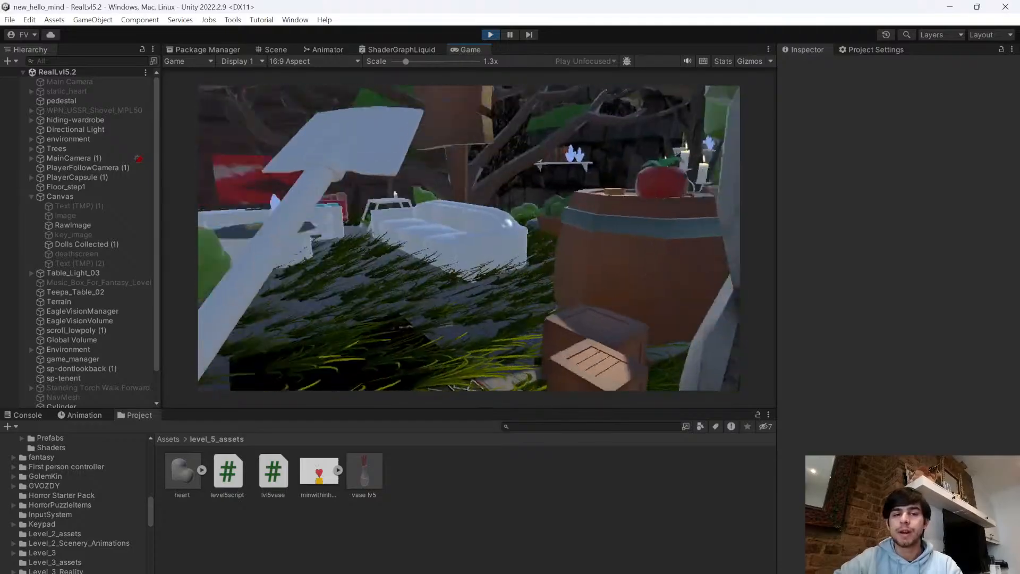
pyautogui.press('w')
pyautogui.press('Escape')
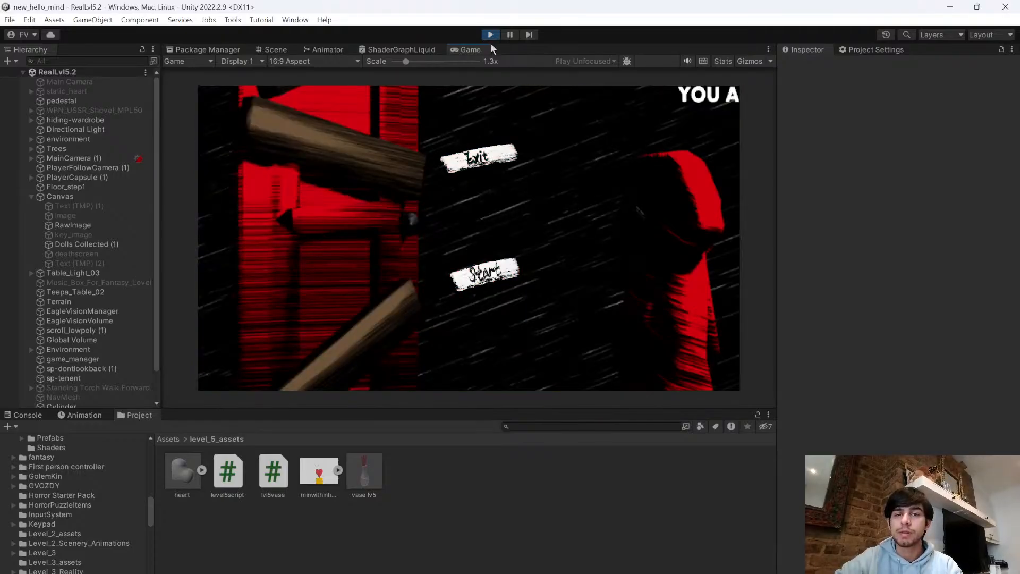
pyautogui.click(492, 34)
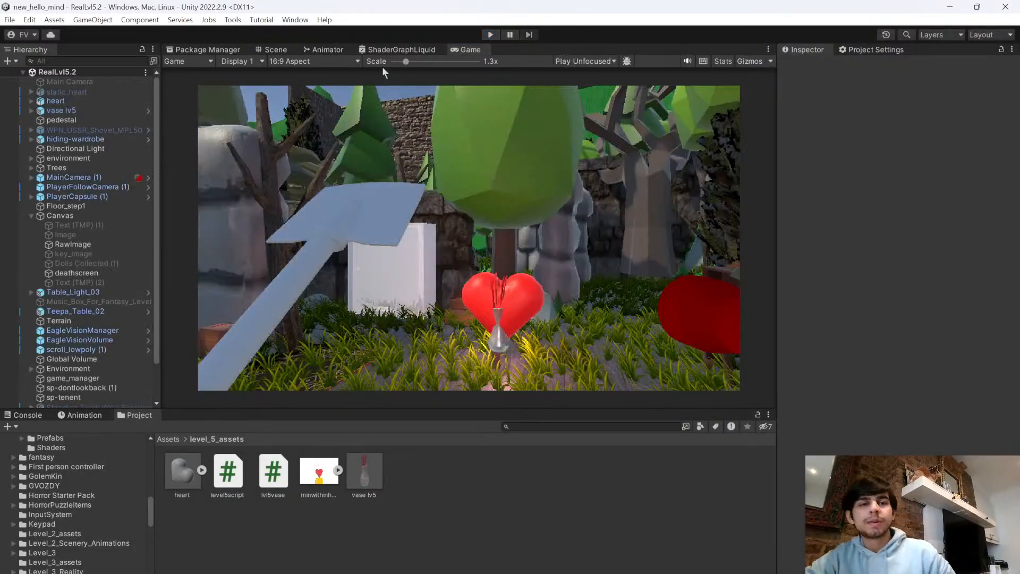
pyautogui.click(273, 50)
pyautogui.moveTo(468, 297); pyautogui.dragTo(485, 326, button='right')
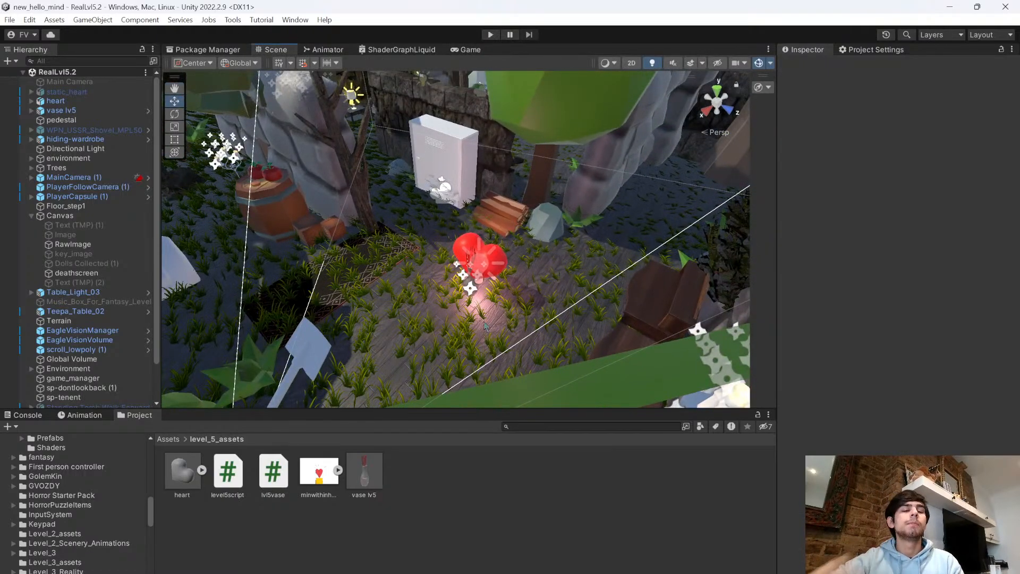
# - Open the REALlvl4 scene from the Scenes assets folder and replace it with the Fantasy4 scene
pyautogui.click(168, 439)
pyautogui.scroll(-3, 662, 522)
pyautogui.scroll(-2, 663, 520)
pyautogui.doubleClick(414, 525)
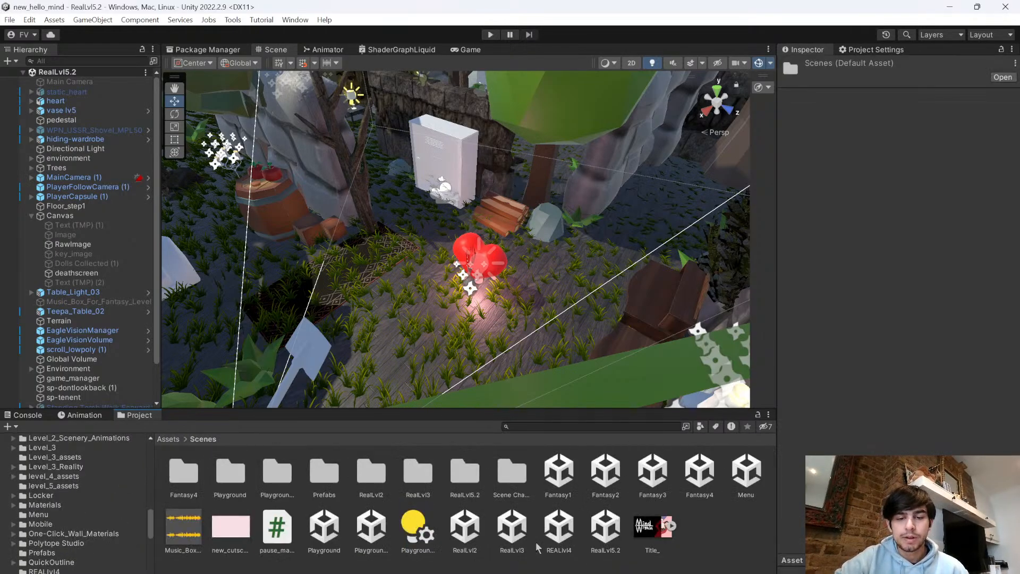
pyautogui.doubleClick(556, 529)
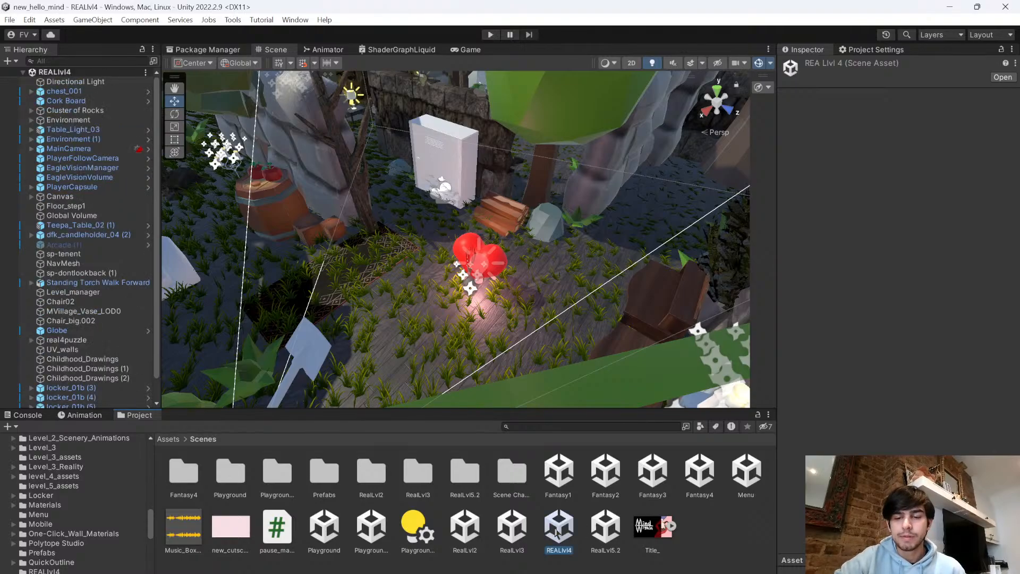
pyautogui.click(710, 469)
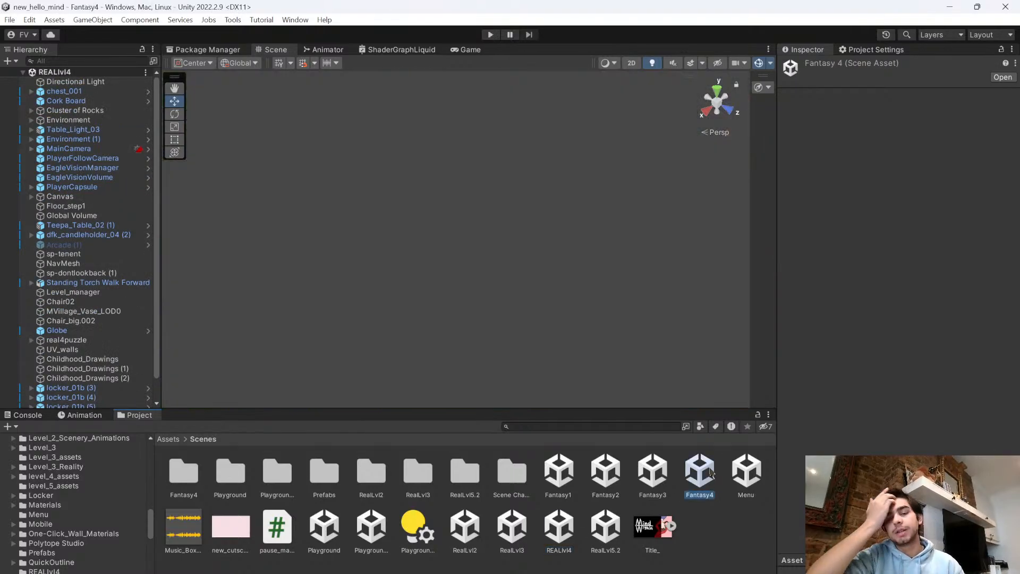
# - Examine the walls, forest, patterned floor area and wooden sign of the Fantasy4 scene
pyautogui.moveTo(419, 151); pyautogui.dragTo(579, 36, button='right')
pyautogui.keyDown('alt'); pyautogui.moveTo(578, 32); pyautogui.dragTo(503, 279); pyautogui.keyUp('alt')
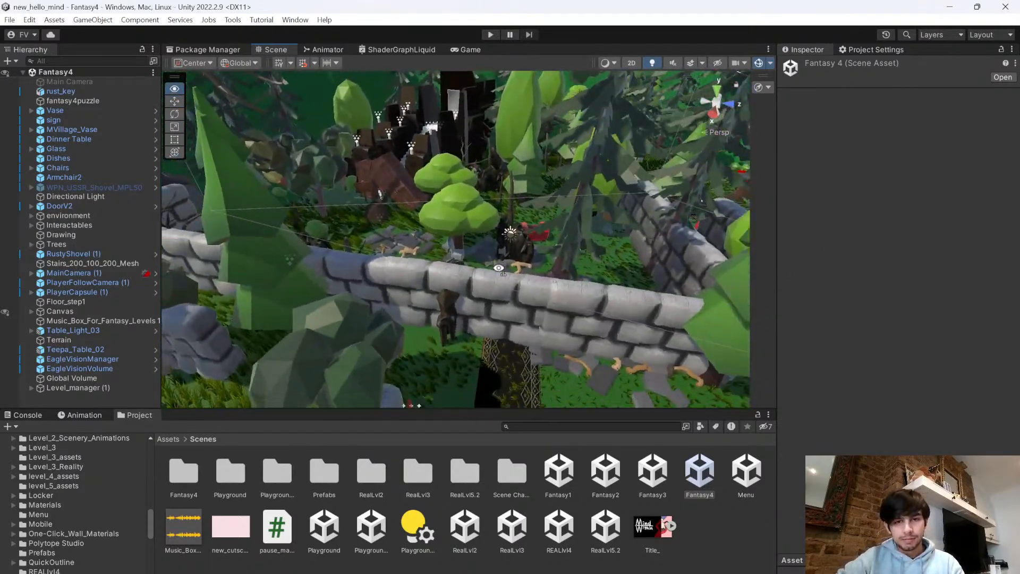
pyautogui.keyDown('alt'); pyautogui.moveTo(568, 295); pyautogui.dragTo(546, 232); pyautogui.keyUp('alt')
pyautogui.moveTo(545, 232); pyautogui.dragTo(780, 318, button='right')
pyautogui.press('w')
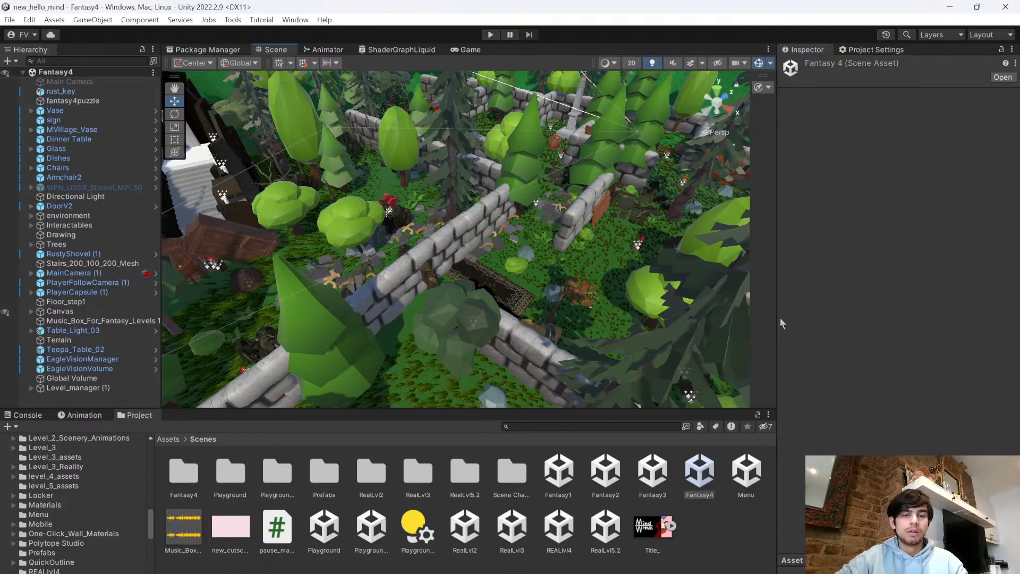
pyautogui.moveTo(497, 187); pyautogui.dragTo(297, 112, button='right')
pyautogui.press('w')
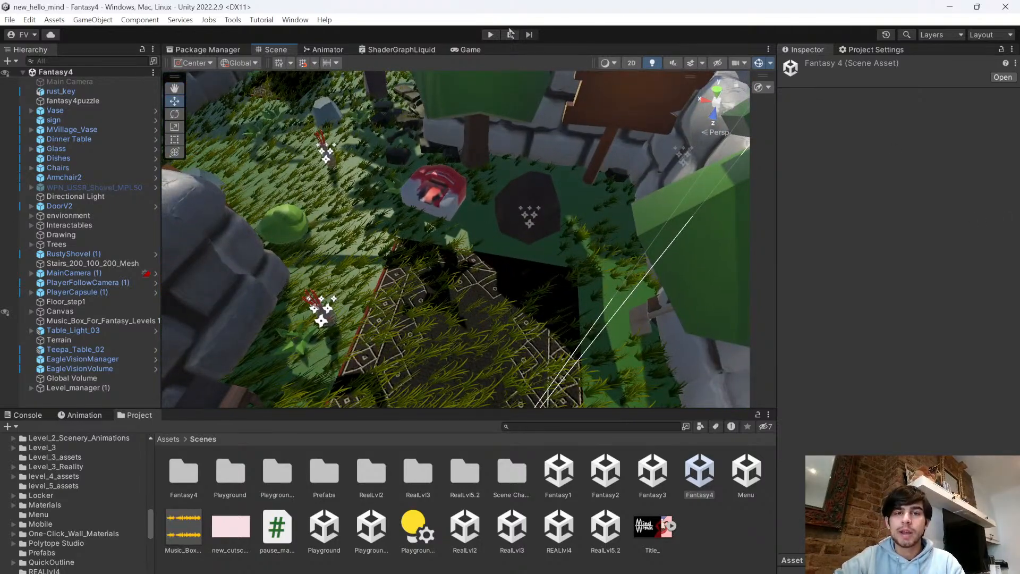
# - Start a playtest of Fantasy4 in the Game view and equip the shovel after picking it up
pyautogui.click(488, 34)
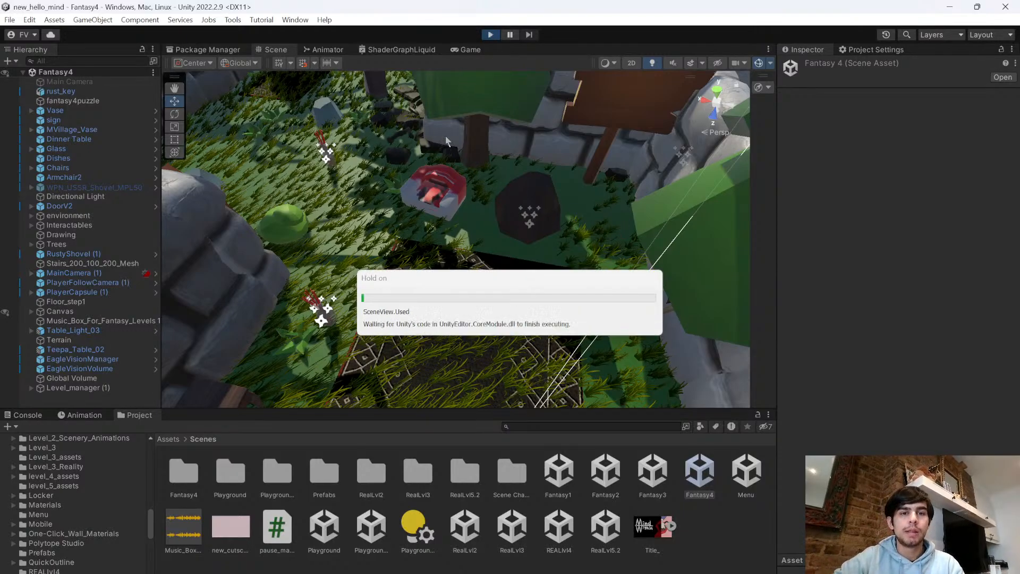
pyautogui.click(468, 50)
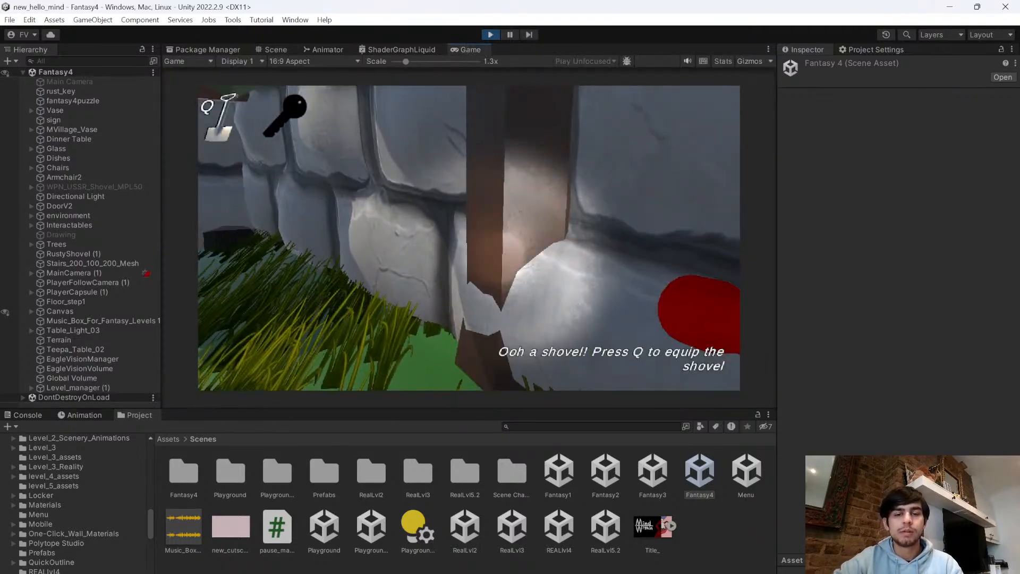
pyautogui.press('q')
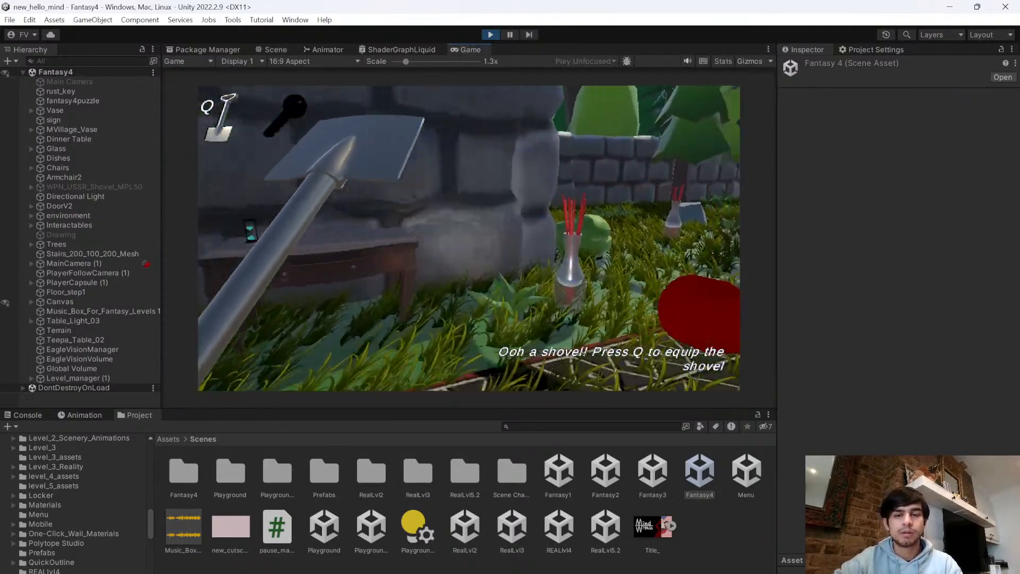
# - Walk through the Fantasy4 level and test breaking the vases of red sticks with the shovel
pyautogui.press('w')
pyautogui.click(468, 238)
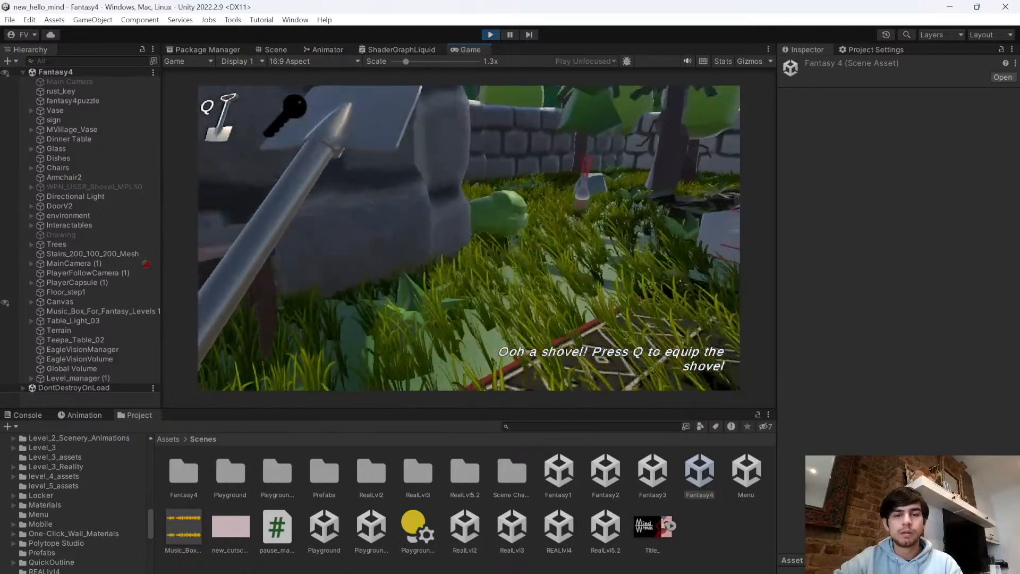
pyautogui.press('w')
pyautogui.click(468, 238)
pyautogui.press('w')
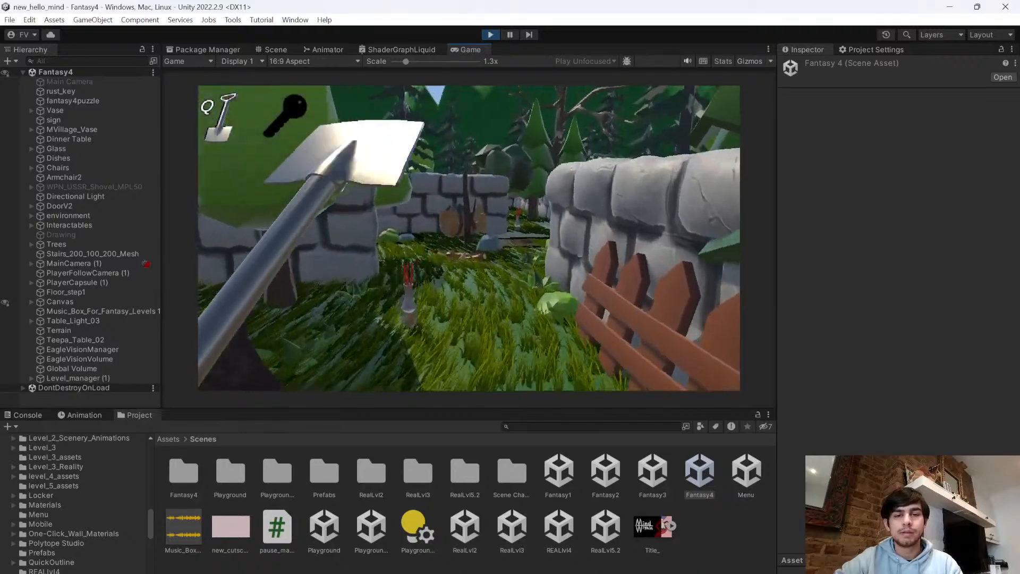
pyautogui.press('w')
pyautogui.click(469, 238)
pyautogui.press('w')
pyautogui.click(469, 238)
pyautogui.press('w')
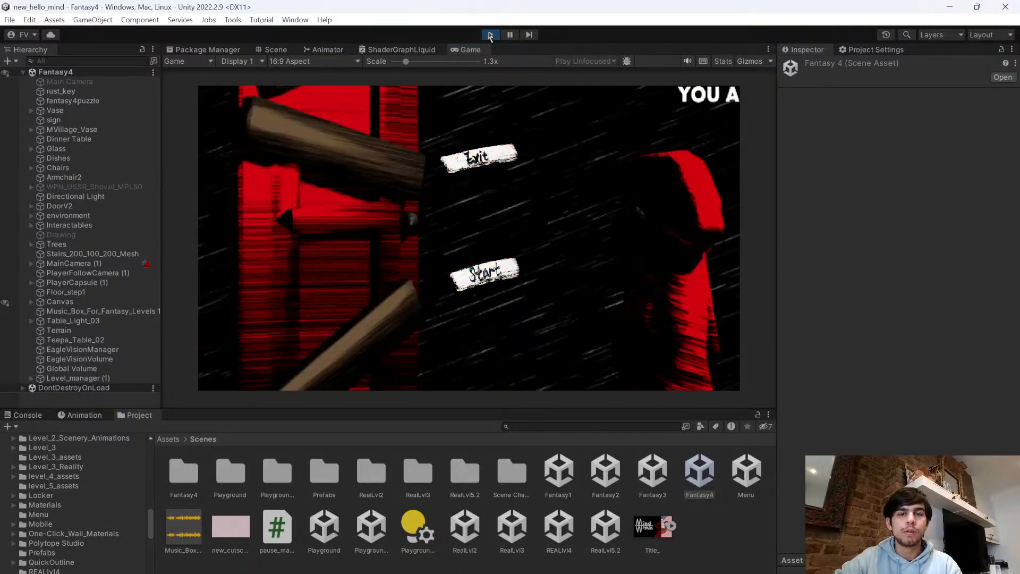
# - Stop the playtest and open the RealLvl5.2 scene in the Scene view
pyautogui.click(490, 35)
pyautogui.doubleClick(600, 527)
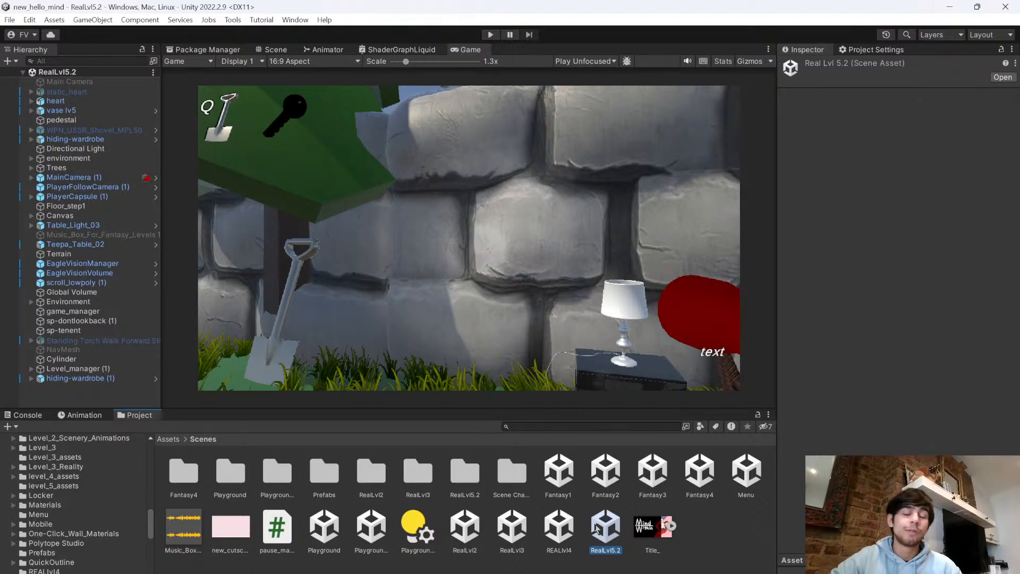
pyautogui.click(275, 49)
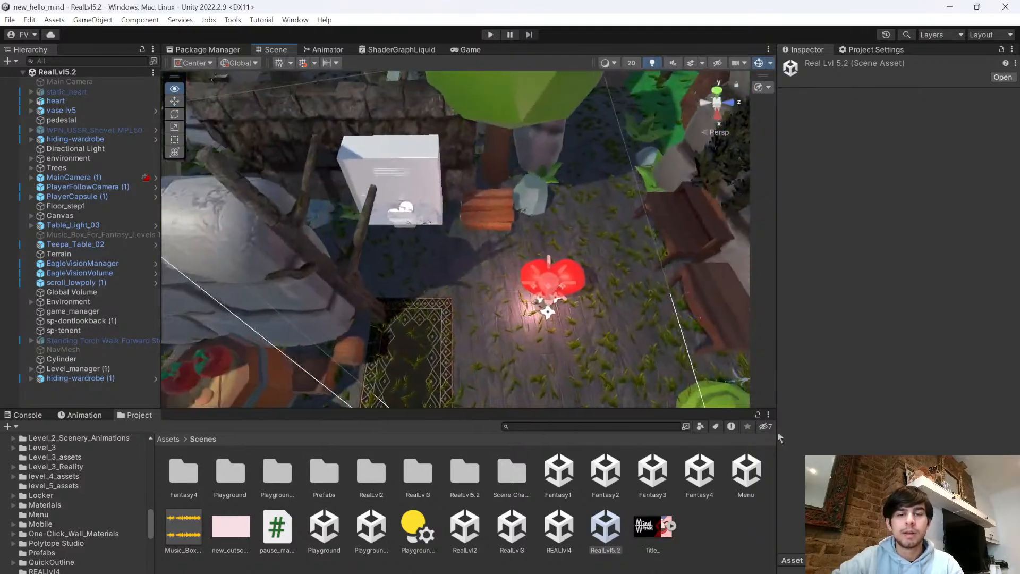
# - Examine the heart's point light, the vase's particle system and their surroundings in the level
pyautogui.moveTo(778, 438); pyautogui.dragTo(739, 420, button='right')
pyautogui.press('w')
pyautogui.click(521, 347)
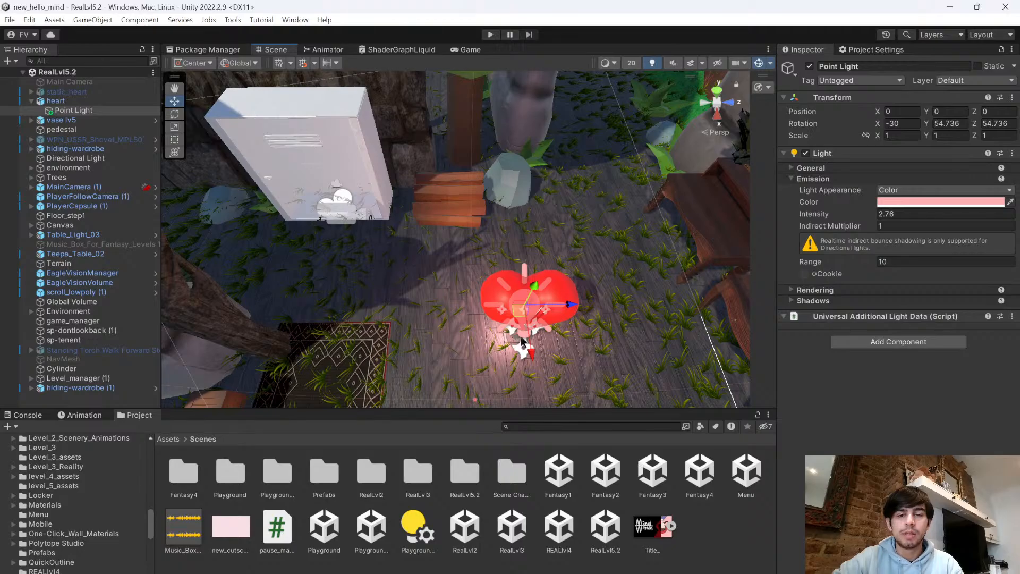
pyautogui.click(522, 345)
pyautogui.moveTo(523, 345); pyautogui.dragTo(513, 339, button='right')
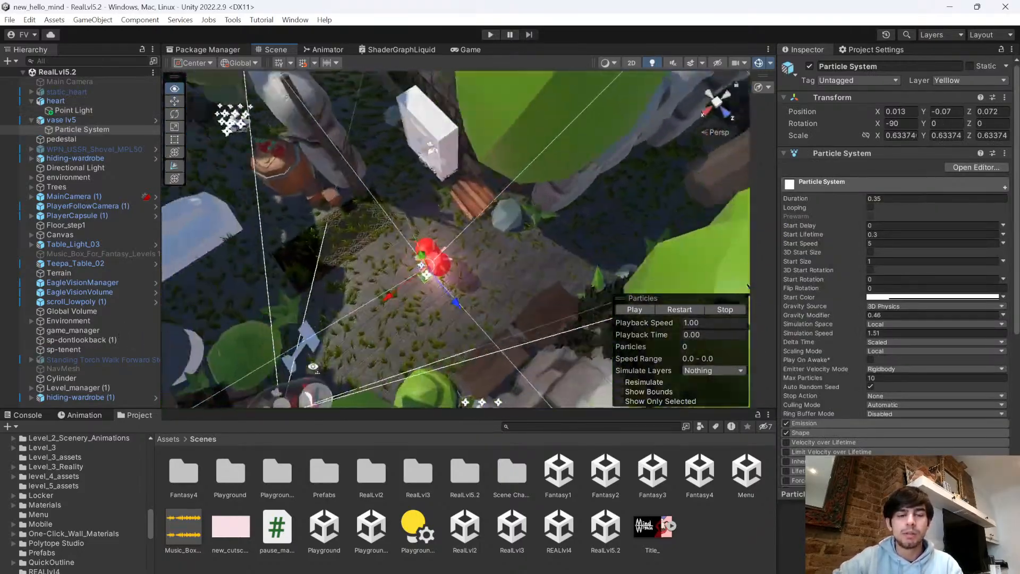
pyautogui.moveTo(565, 374); pyautogui.dragTo(531, 335, button='right')
# - Move the heart and vase lv5 together to the corner by the stone wall and rotate them to about -70 on Y
pyautogui.click(31, 120)
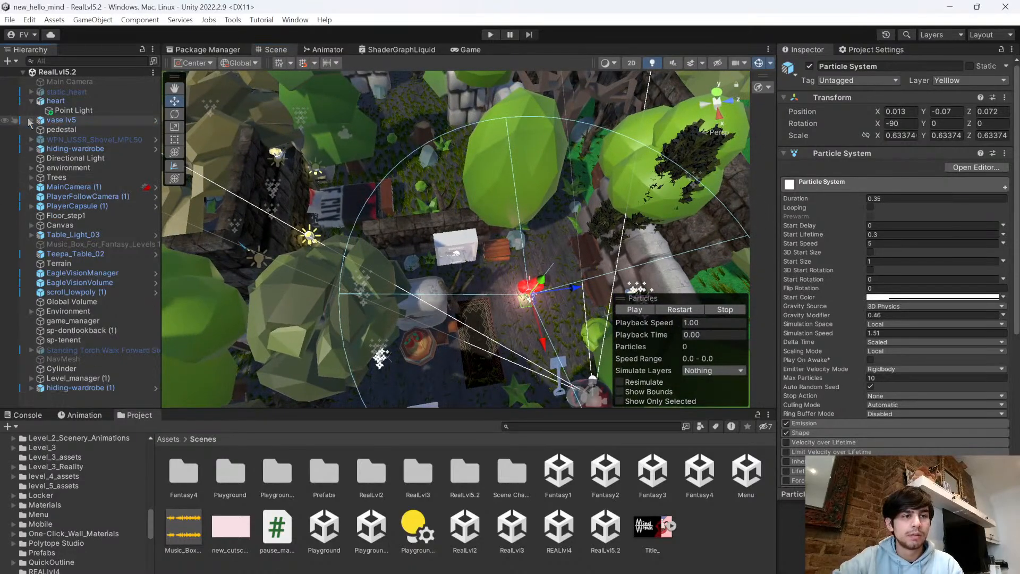
pyautogui.click(43, 100)
pyautogui.click(31, 101)
pyautogui.click(55, 109)
pyautogui.keyDown('ctrl'); pyautogui.click(56, 102); pyautogui.keyUp('ctrl')
pyautogui.moveTo(367, 287); pyautogui.dragTo(453, 326, button='right')
pyautogui.press('s')
pyautogui.moveTo(381, 219); pyautogui.dragTo(472, 280, button='right')
pyautogui.moveTo(414, 284); pyautogui.dragTo(685, 204)
pyautogui.moveTo(685, 205); pyautogui.dragTo(432, 262, button='right')
pyautogui.moveTo(428, 235); pyautogui.dragTo(582, 285)
pyautogui.click(174, 114)
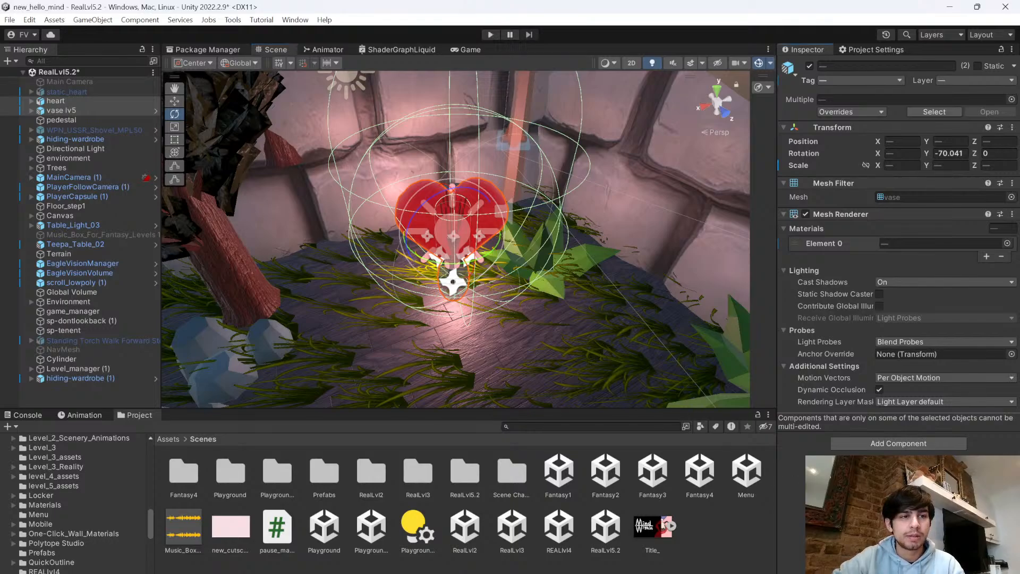
# - Open the vase lv5 prefab from the hierarchy, view its available tags and return to the scene
pyautogui.click(84, 101)
pyautogui.click(78, 110)
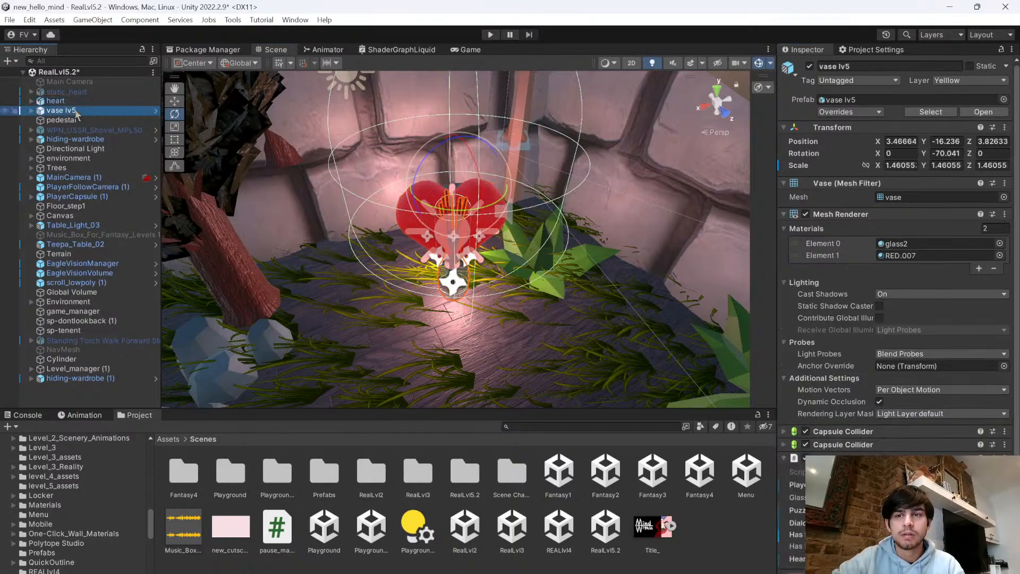
pyautogui.click(155, 111)
pyautogui.click(857, 80)
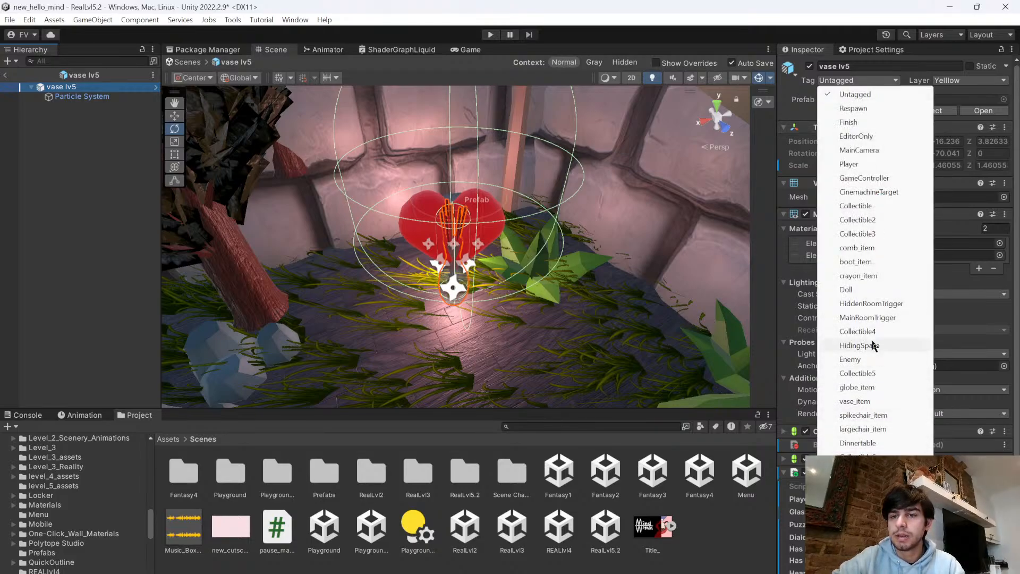
pyautogui.click(951, 81)
pyautogui.click(104, 196)
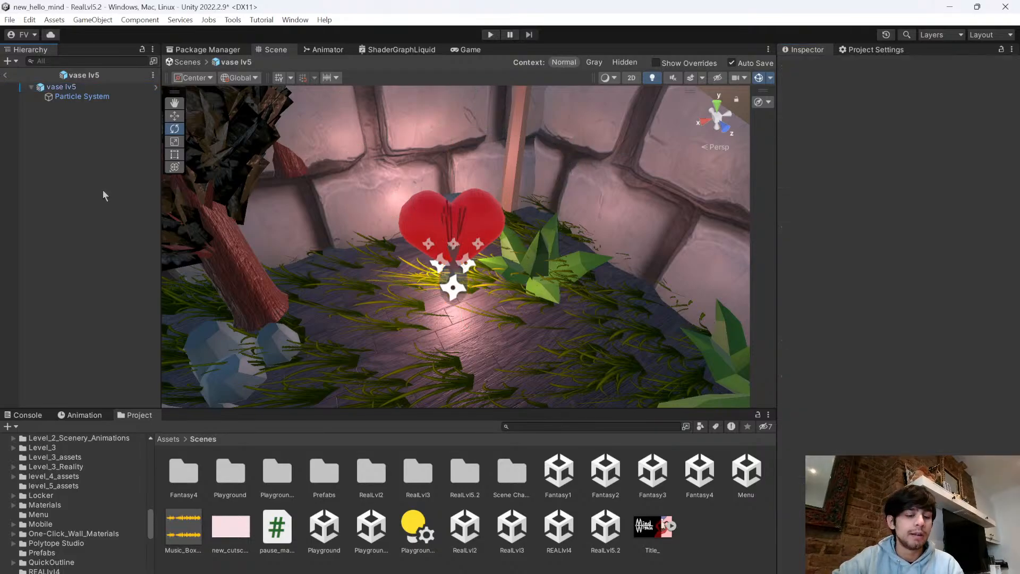
pyautogui.click(6, 76)
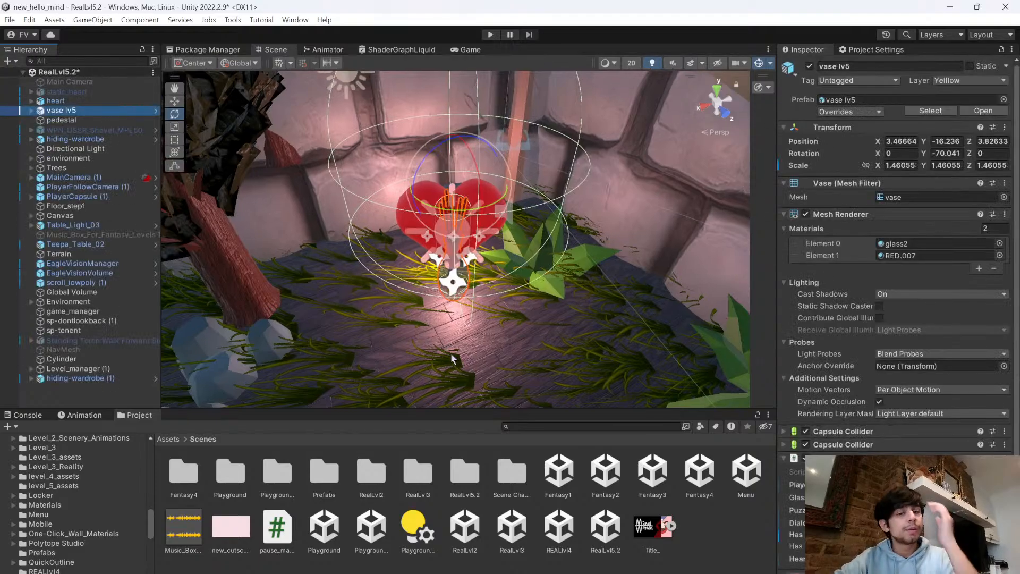
# - Open the level_5_assets folder, inspect the components of the vase lv5 prefab and return to the scene
pyautogui.click(429, 195)
pyautogui.moveTo(429, 196); pyautogui.dragTo(663, 240, button='right')
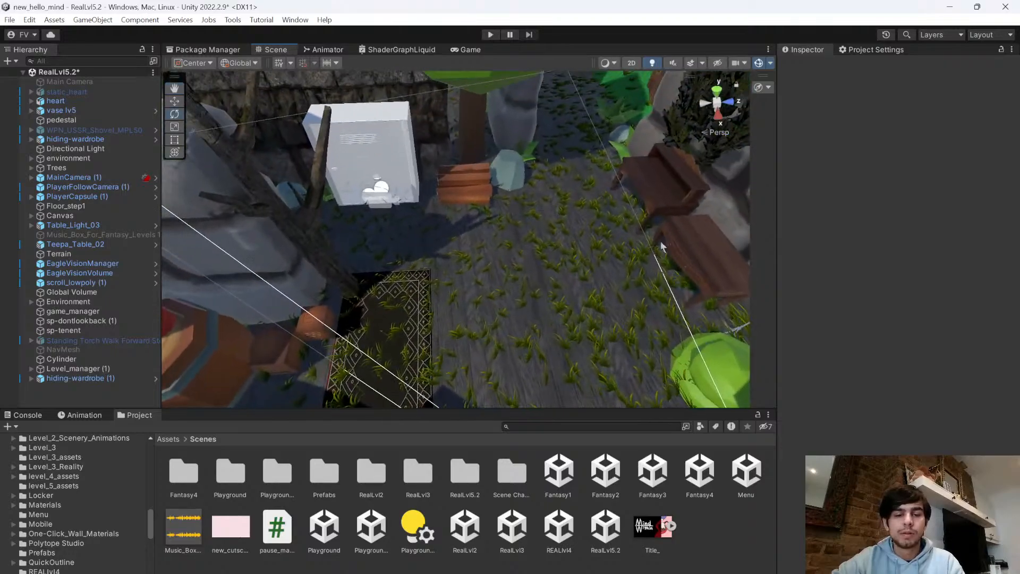
pyautogui.click(168, 439)
pyautogui.doubleClick(507, 529)
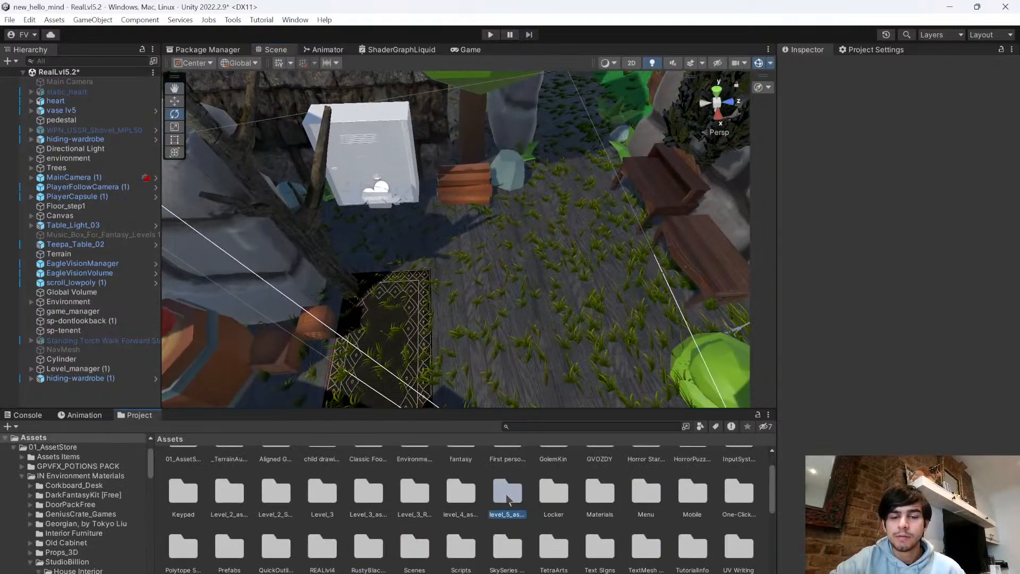
pyautogui.moveTo(468, 340); pyautogui.dragTo(472, 334, button='right')
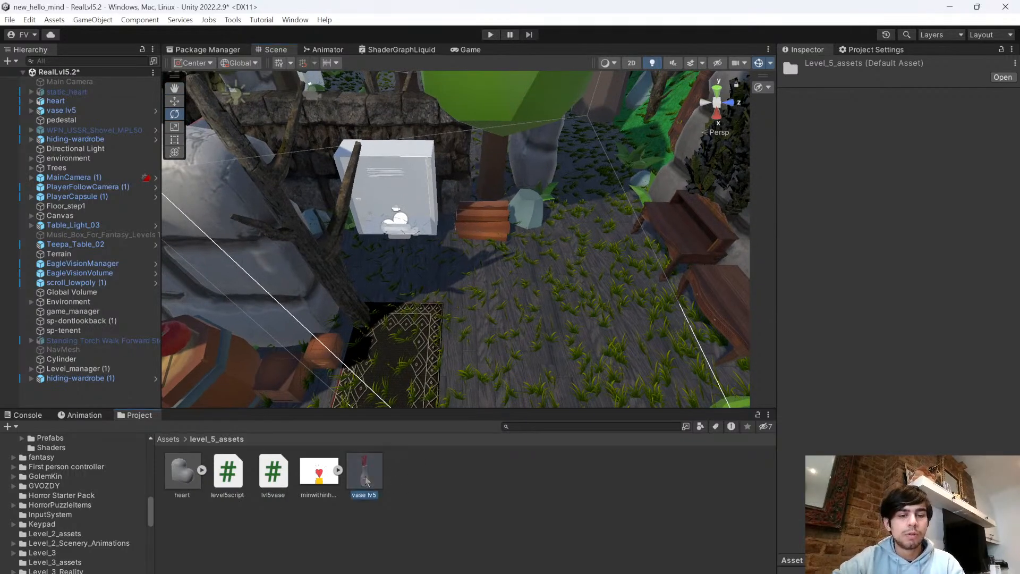
pyautogui.doubleClick(371, 481)
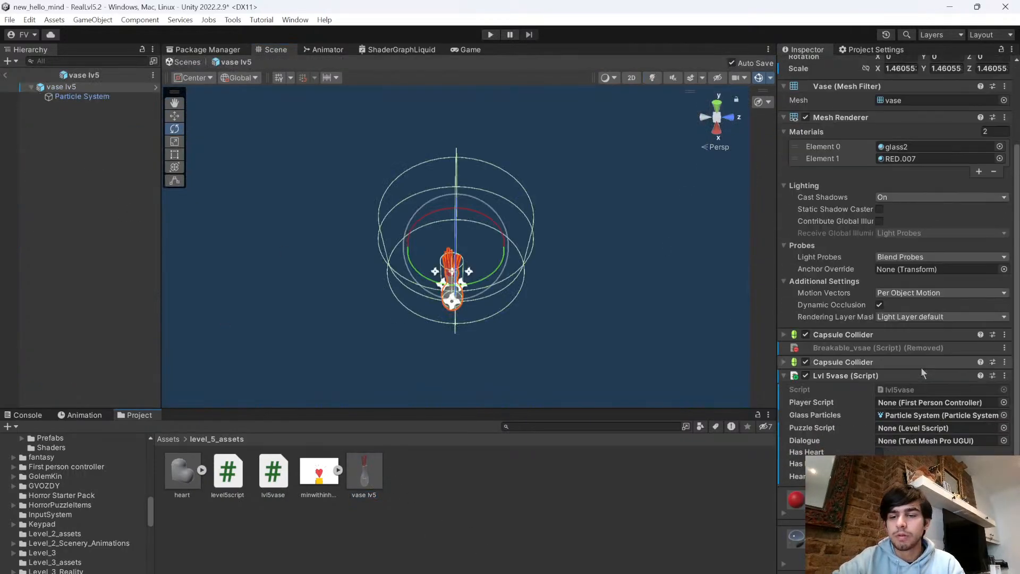
pyautogui.click(5, 75)
# - Add a second vase lv5 to the scene and place it on the small wooden table at 5.62, -15.506, 27.28
pyautogui.moveTo(429, 246); pyautogui.dragTo(510, 298, button='right')
pyautogui.click(625, 343)
pyautogui.press('f')
pyautogui.click(172, 102)
pyautogui.moveTo(479, 224); pyautogui.dragTo(544, 85)
pyautogui.moveTo(419, 232); pyautogui.dragTo(687, 190, button='right')
pyautogui.keyDown('alt'); pyautogui.moveTo(687, 189); pyautogui.dragTo(775, 197); pyautogui.keyUp('alt')
pyautogui.moveTo(481, 204); pyautogui.dragTo(421, 197)
pyautogui.moveTo(445, 164); pyautogui.dragTo(444, 139)
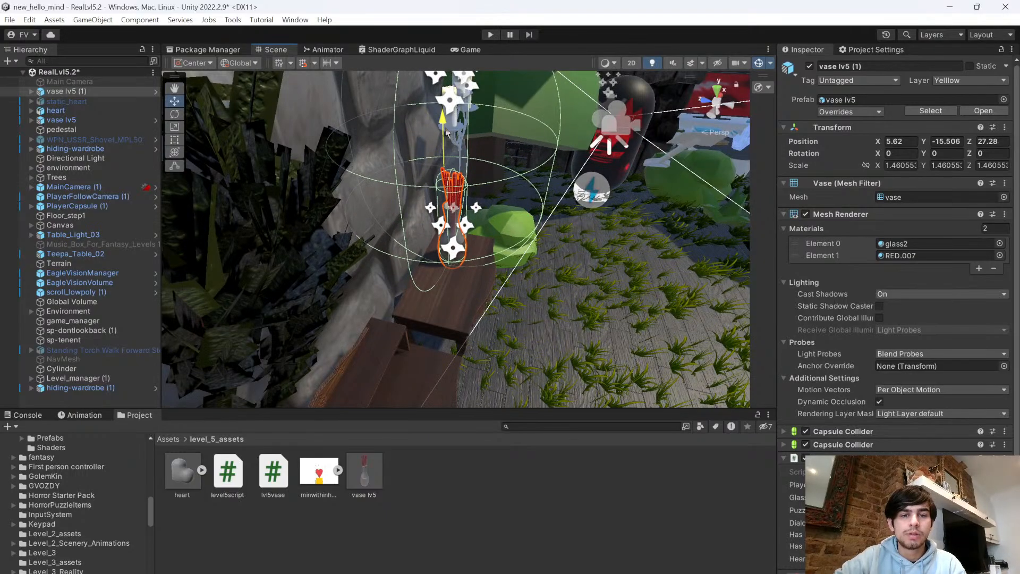
# - Assign pedestal as Puzzle Script, Dolls Collected (1) as Dialogue and PlayerCapsule (1) as Player Script on the new vase, and save the scene
pyautogui.click(528, 496)
pyautogui.press('w')
pyautogui.moveTo(526, 282); pyautogui.dragTo(383, 176, button='right')
pyautogui.click(311, 277)
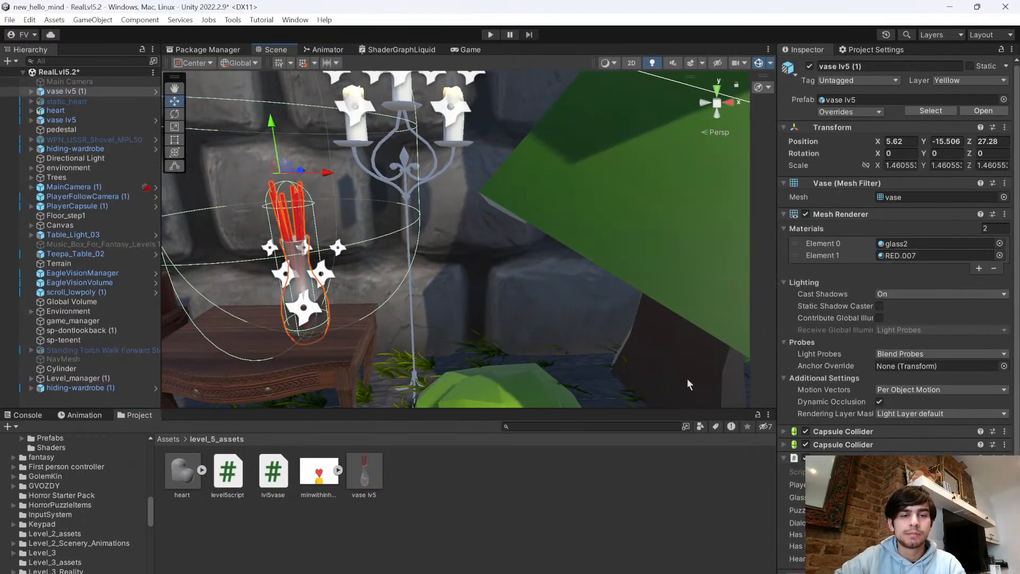
pyautogui.scroll(-3, 942, 400)
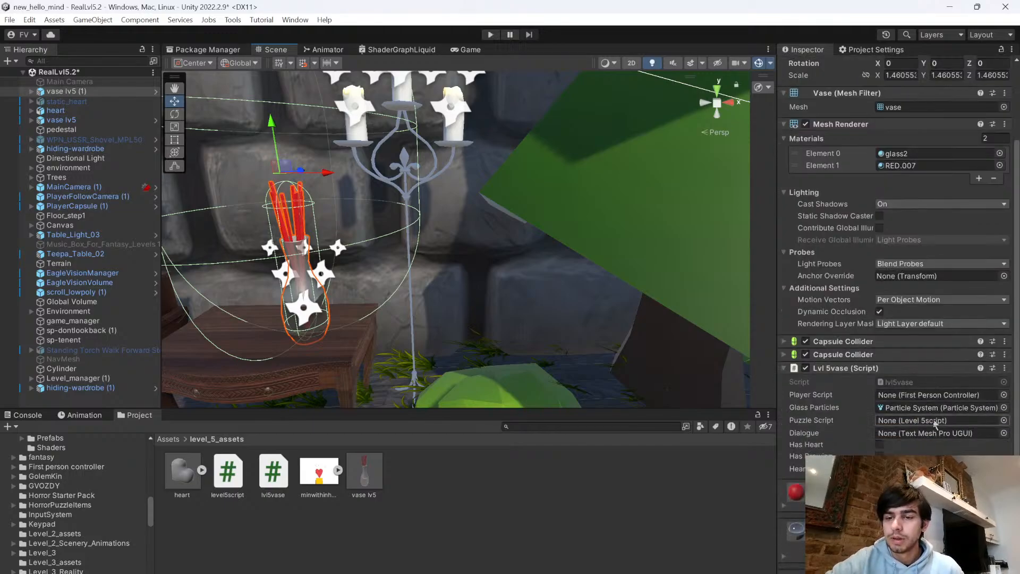
pyautogui.click(1004, 420)
pyautogui.doubleClick(996, 413)
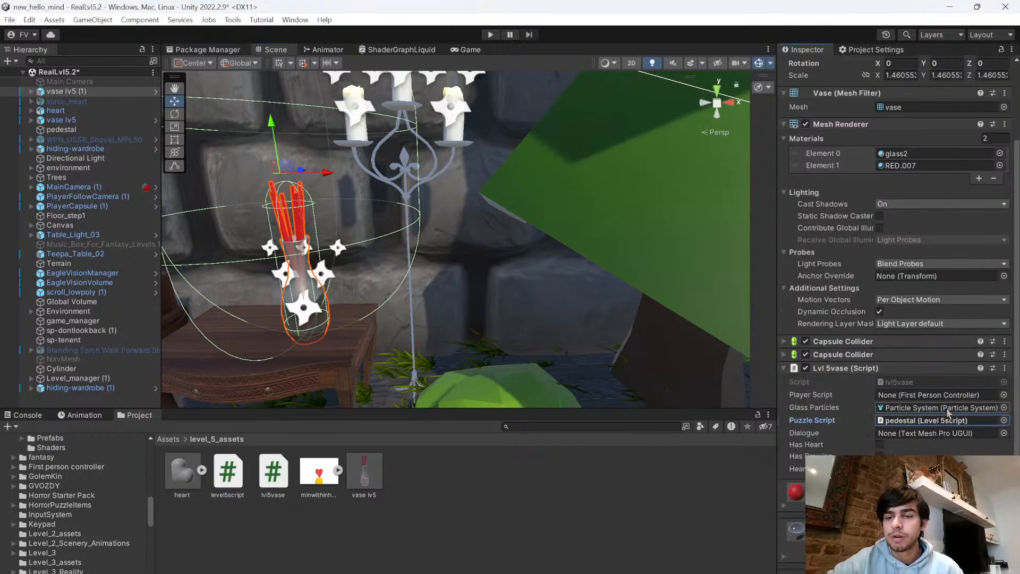
pyautogui.click(1004, 433)
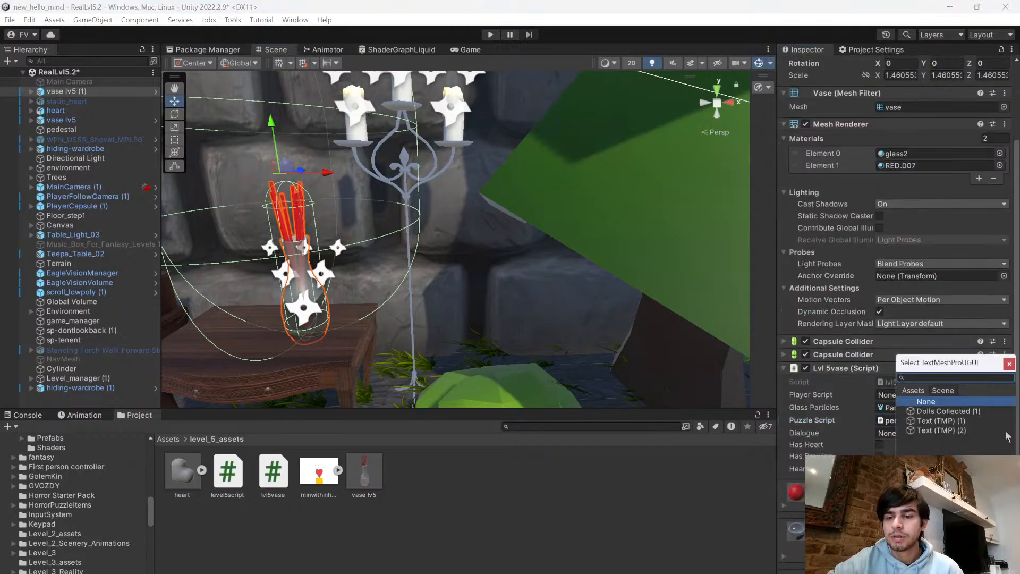
pyautogui.doubleClick(949, 411)
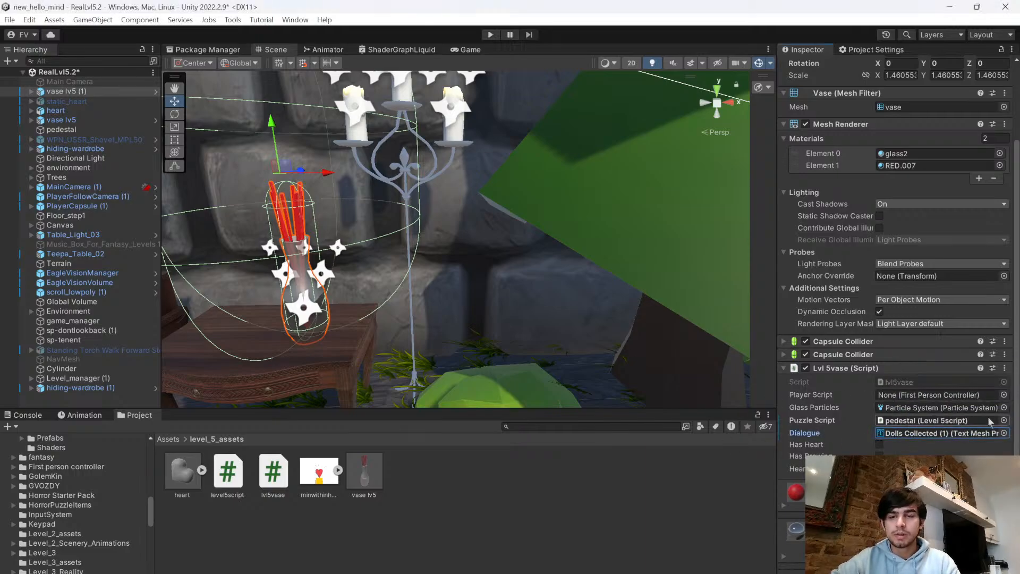
pyautogui.click(1004, 395)
pyautogui.doubleClick(934, 420)
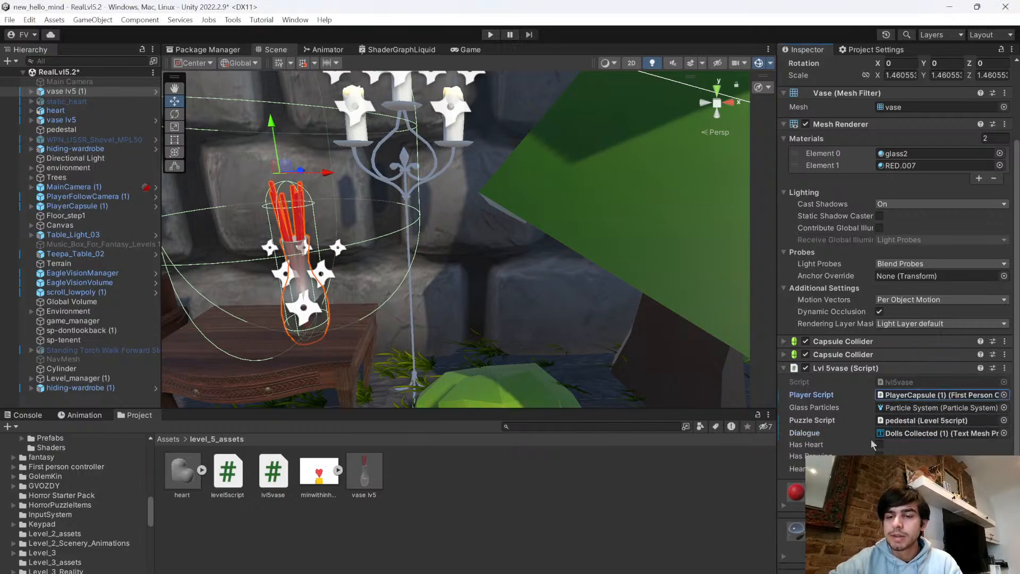
pyautogui.hotkey('ctrl', 's')
# - Browse the GameObject list to choose the heart reference for the new vase's Lvl 5vase script
pyautogui.click(1004, 468)
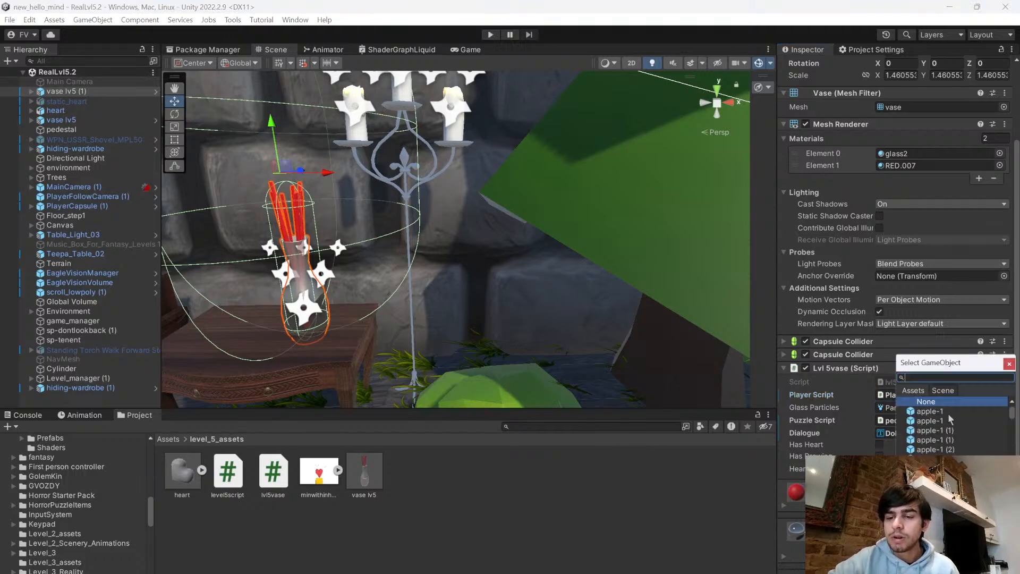
pyautogui.scroll(-5, 959, 428)
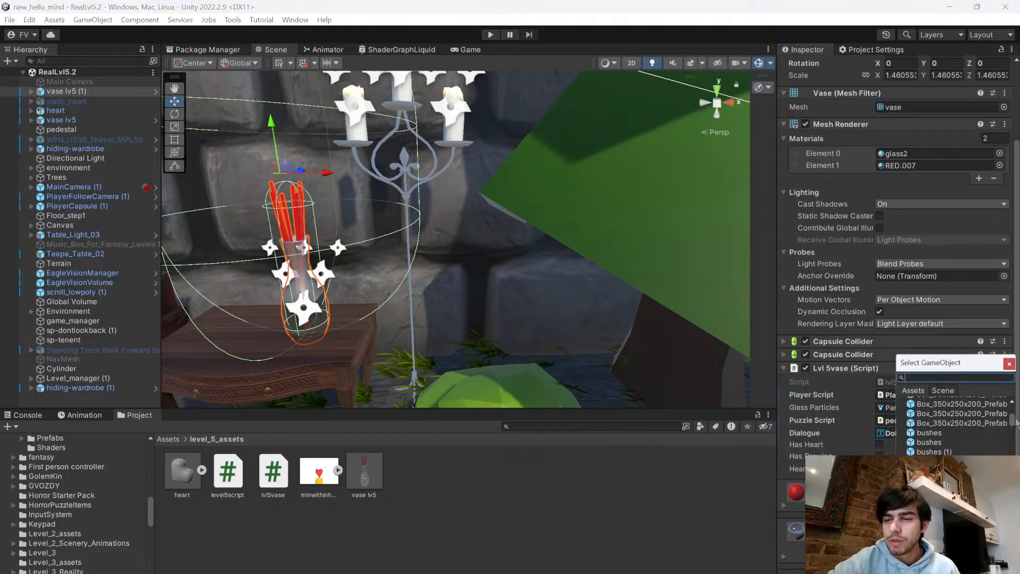
pyautogui.click(1005, 423)
pyautogui.moveTo(1011, 423); pyautogui.dragTo(1011, 531)
pyautogui.click(1009, 364)
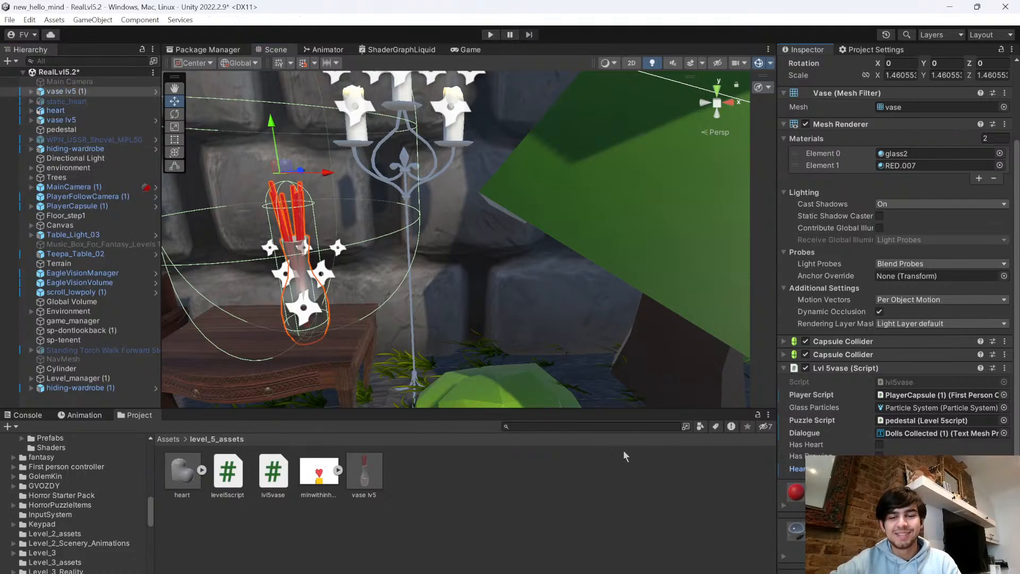
# - Playtest RealLvl5.2, break the new vase on the wooden table with the shovel and stop the playtest
pyautogui.click(491, 36)
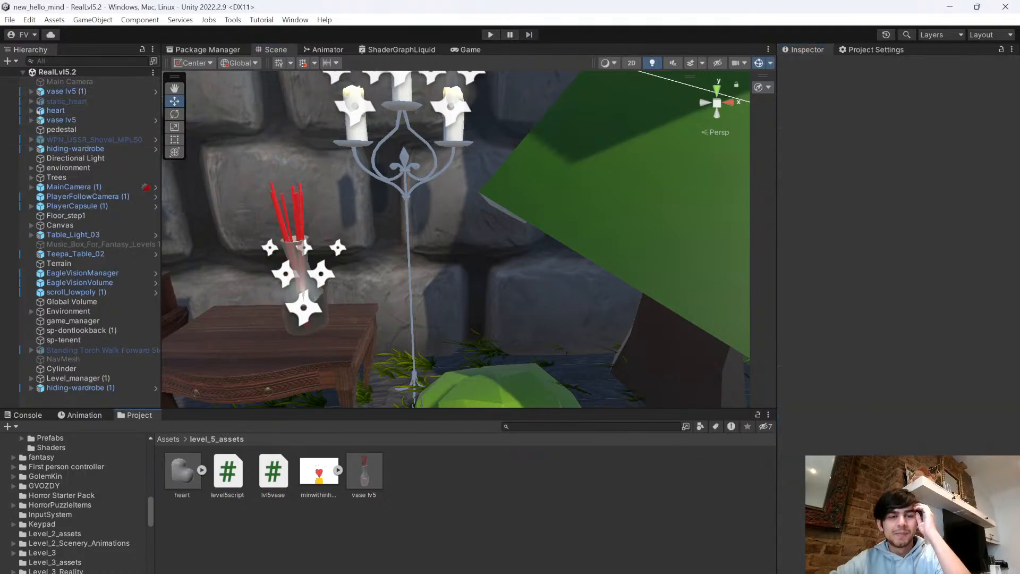
pyautogui.click(486, 35)
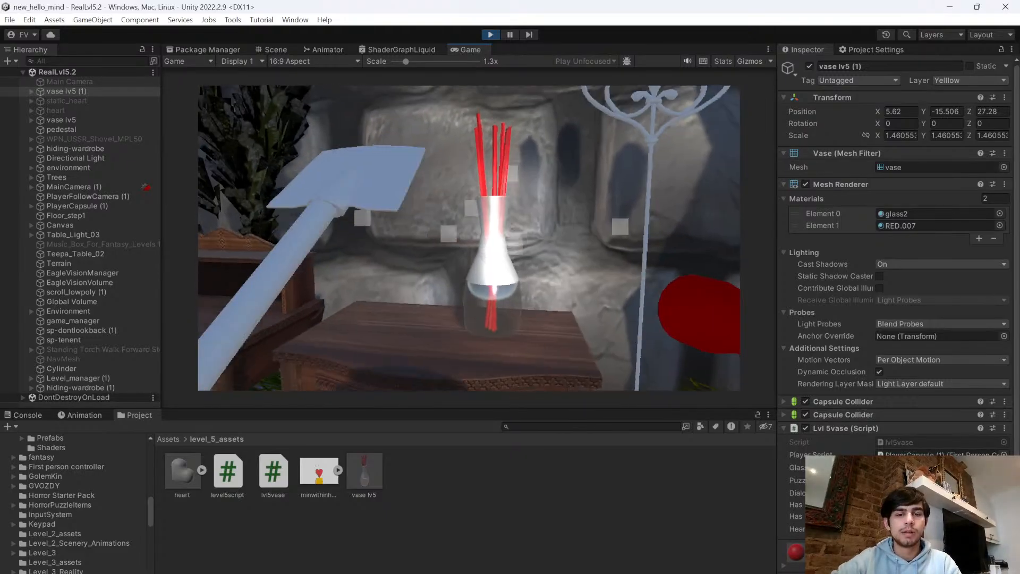
pyautogui.press('e')
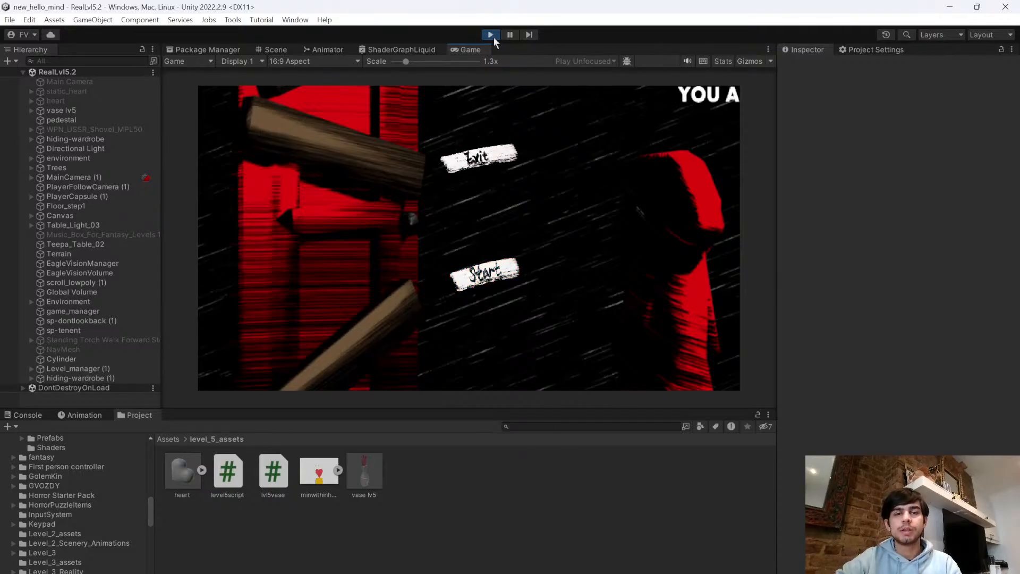
pyautogui.click(491, 35)
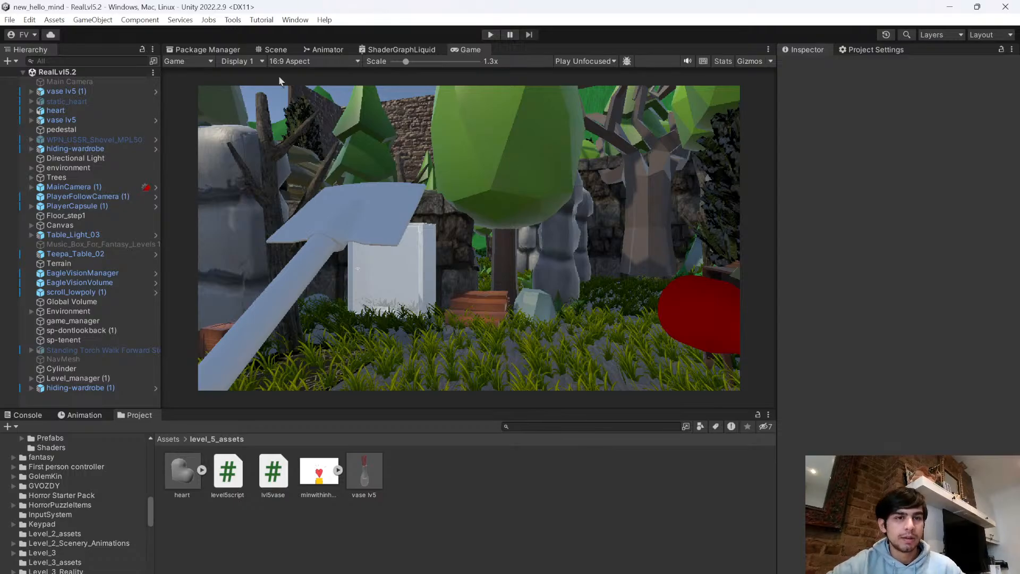
# - Return to the Scene view and examine the new vase on the table beside the candle stand
pyautogui.click(274, 49)
pyautogui.moveTo(348, 132); pyautogui.dragTo(643, 255, button='right')
pyautogui.moveTo(509, 317); pyautogui.dragTo(348, 427, button='right')
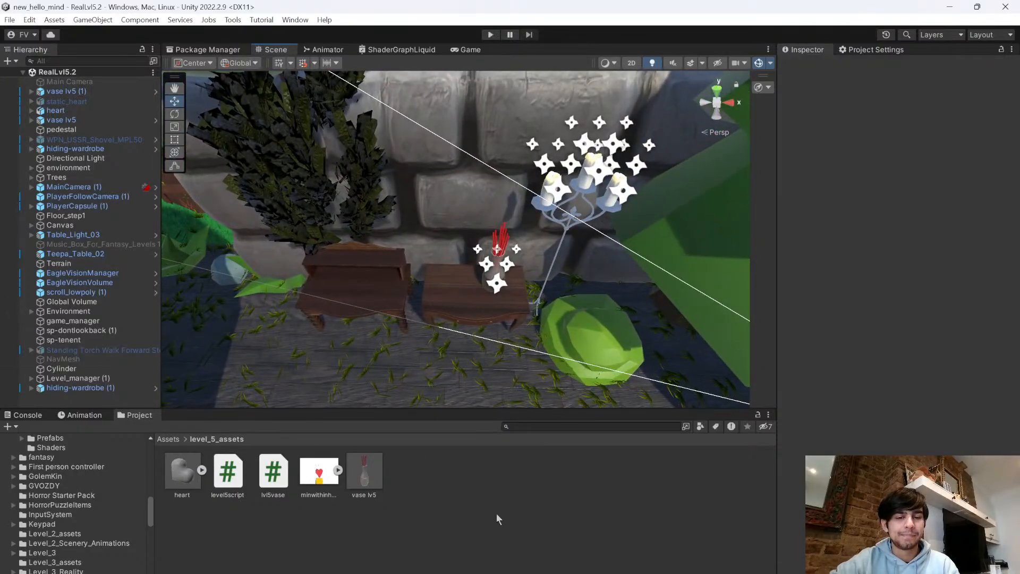
# - Switch to Visual Studio to review the lvl5vase.cs script down to its BreakVase coroutine, and return to Unity
pyautogui.click(653, 550)
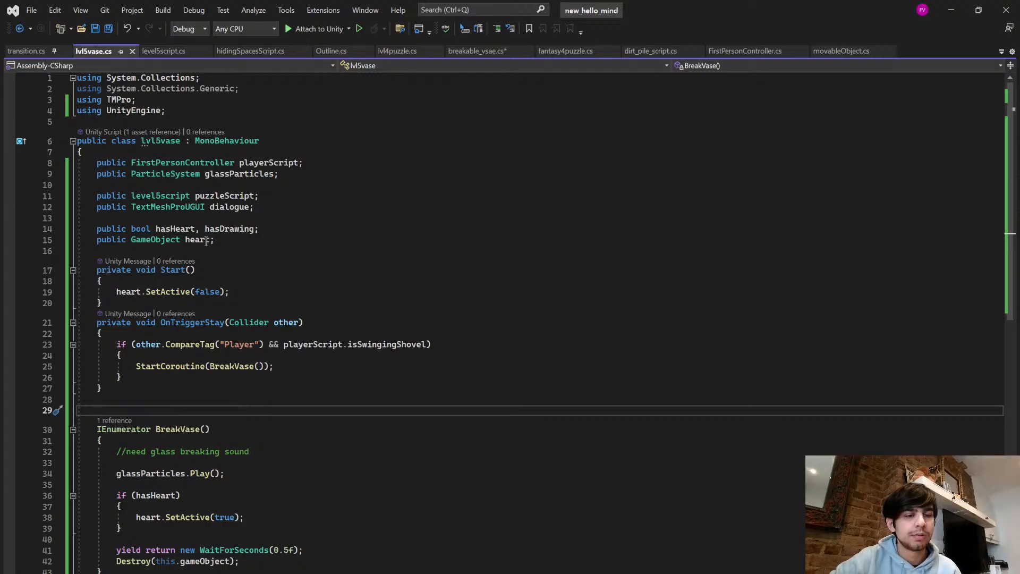
pyautogui.scroll(-7, 205, 239)
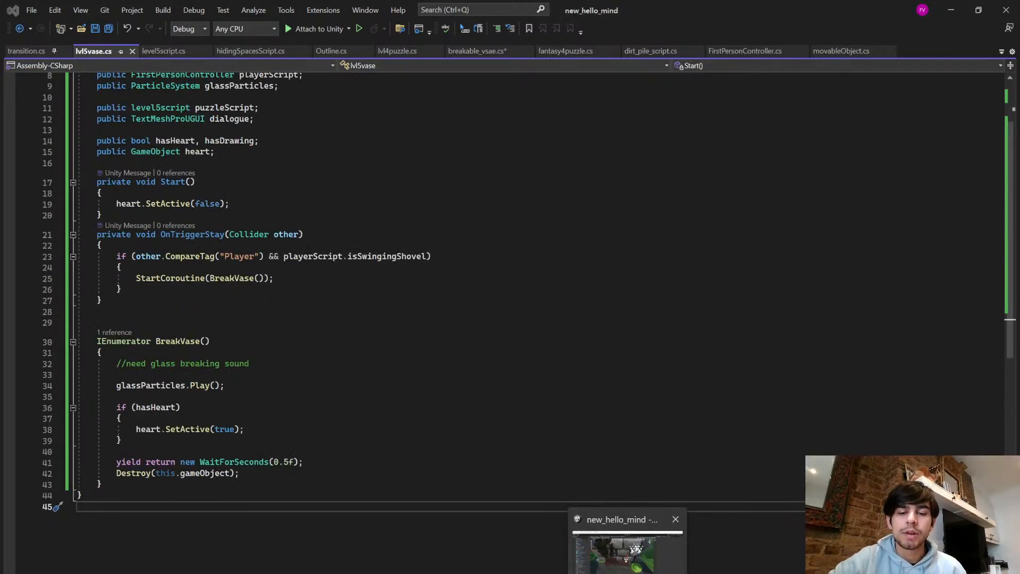
pyautogui.click(627, 552)
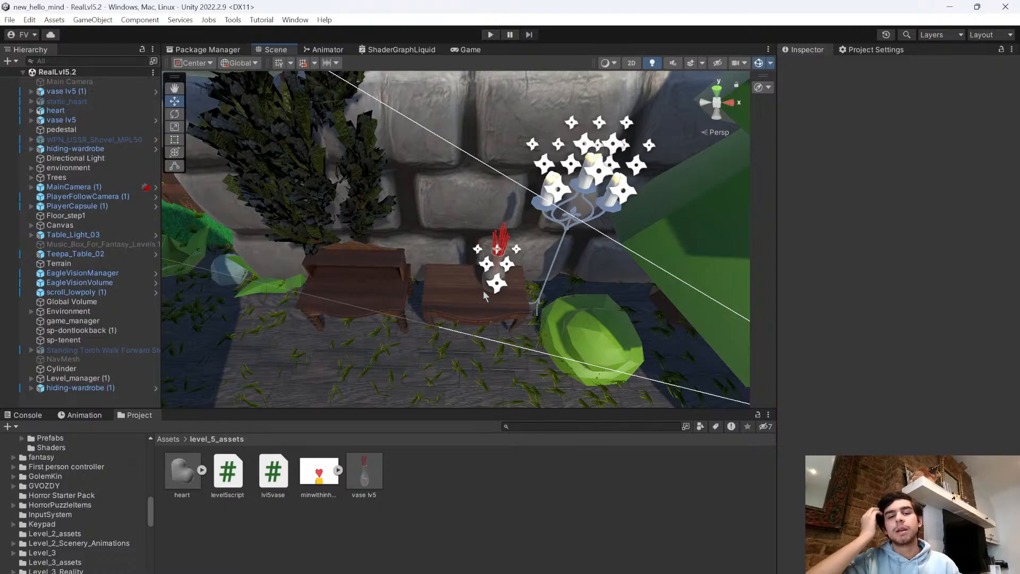
# - Examine the RealLvl5.2 layout from the table vase across the wardrobe and garden area to the walled grass corner
pyautogui.moveTo(515, 283)
pyautogui.mouseDown(button='right')
pyautogui.moveTo(513, 310)
pyautogui.moveTo(492, 312)
pyautogui.moveTo(504, 268)
pyautogui.mouseUp(button='right')
pyautogui.press('s')
pyautogui.press('w')
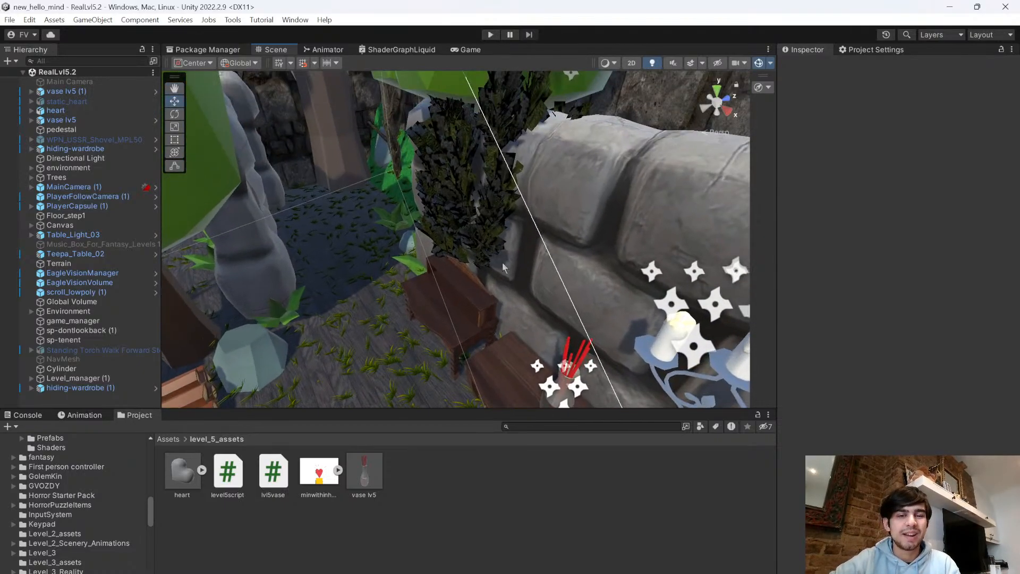
pyautogui.press('s')
pyautogui.moveTo(568, 255); pyautogui.dragTo(625, 263, button='right')
pyautogui.moveTo(562, 264); pyautogui.dragTo(365, 441, button='right')
pyautogui.moveTo(364, 399); pyautogui.dragTo(263, 367, button='right')
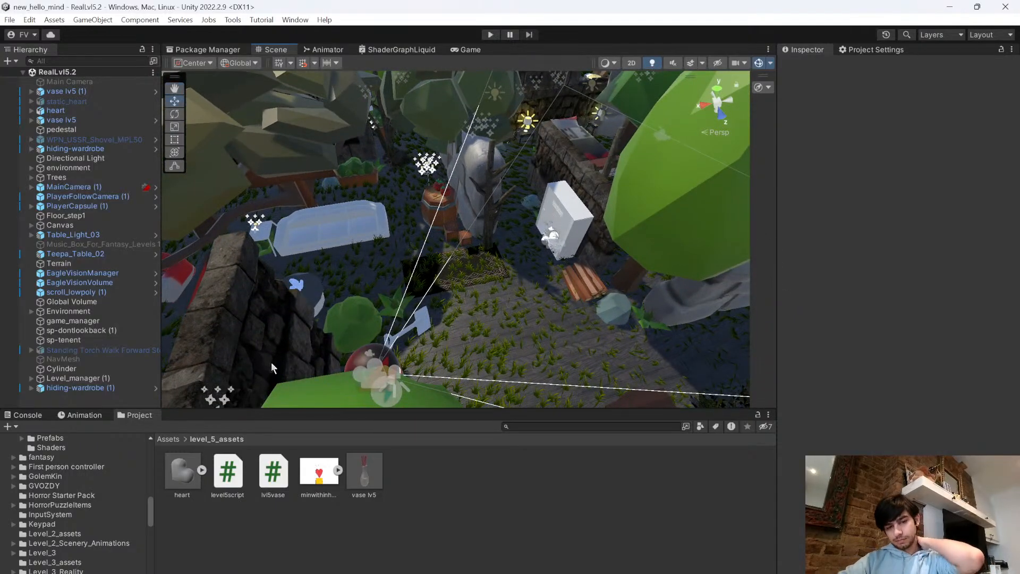
pyautogui.moveTo(455, 335); pyautogui.dragTo(308, 234, button='right')
pyautogui.moveTo(213, 51); pyautogui.dragTo(418, 193, button='right')
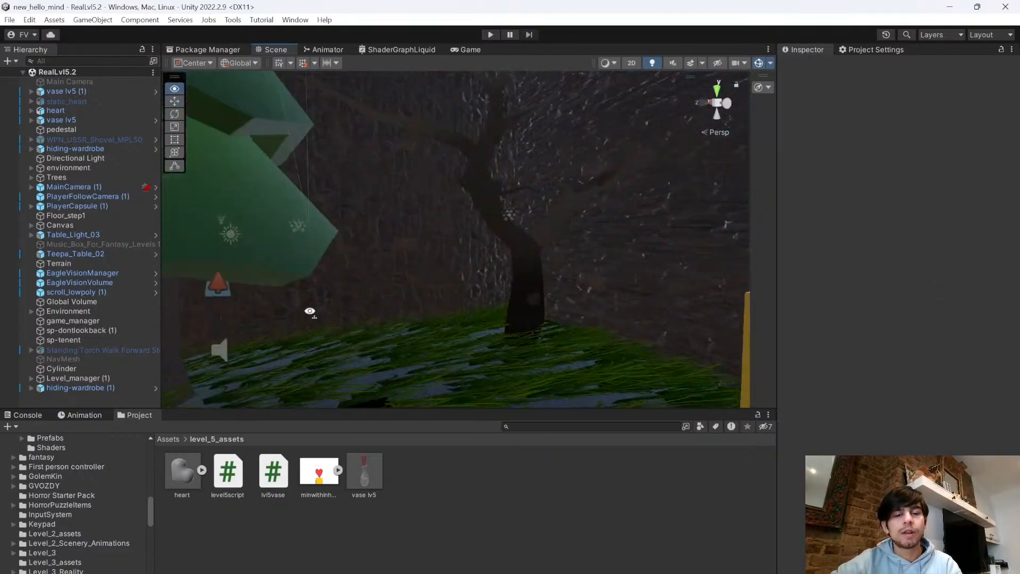
pyautogui.moveTo(317, 312); pyautogui.dragTo(285, 293, button='right')
pyautogui.moveTo(455, 279); pyautogui.dragTo(445, 187, button='right')
# - Examine the brick tunnel wall, trees and stone walls around the grassy outer area of the level
pyautogui.click(527, 290)
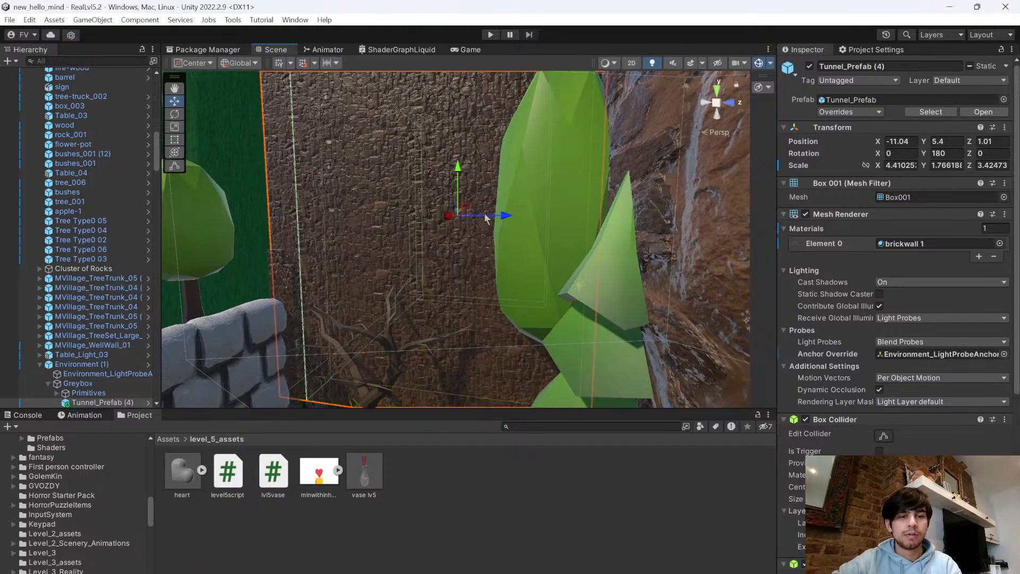
pyautogui.click(527, 462)
pyautogui.moveTo(523, 308); pyautogui.dragTo(997, 291, button='right')
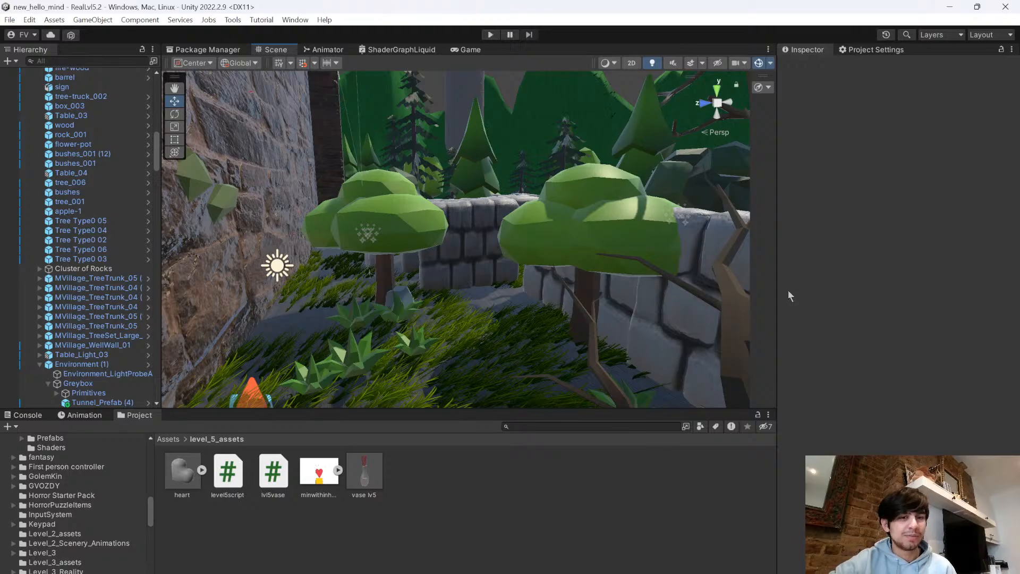
pyautogui.moveTo(594, 227); pyautogui.dragTo(1002, 301, button='right')
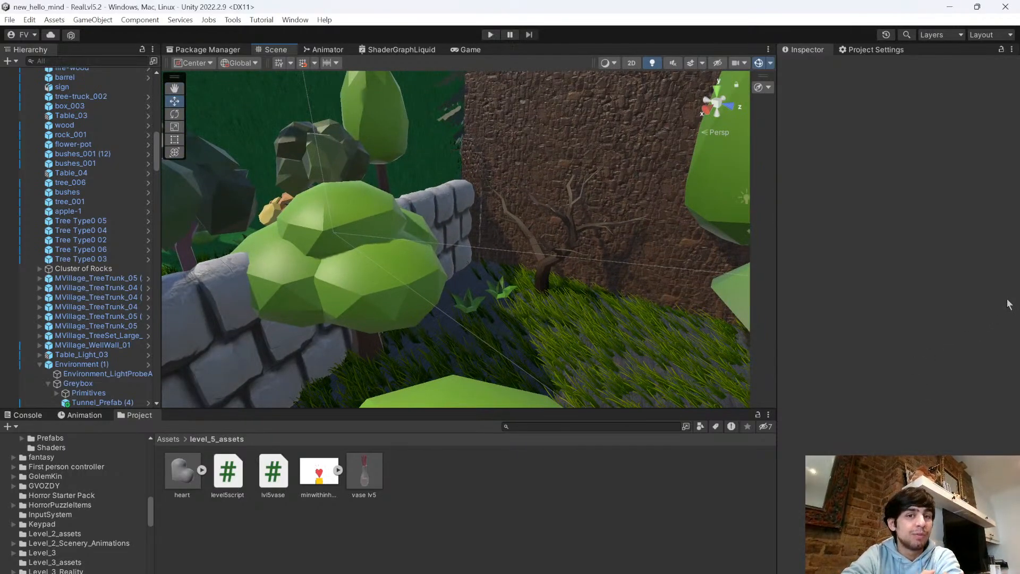
pyautogui.moveTo(550, 250); pyautogui.dragTo(260, 262, button='right')
pyautogui.moveTo(372, 243); pyautogui.dragTo(486, 138, button='right')
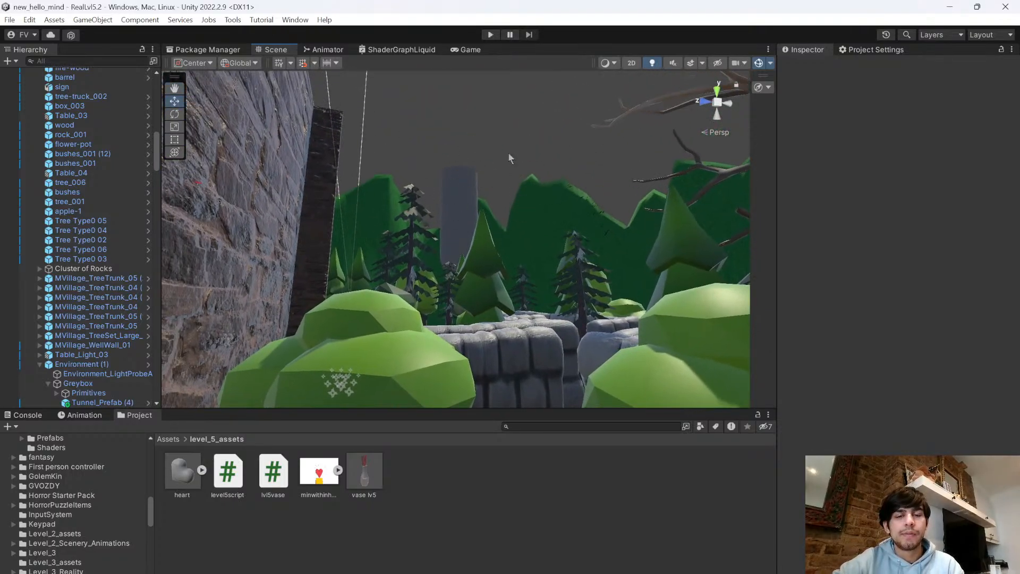
pyautogui.moveTo(534, 277); pyautogui.dragTo(602, 326, button='right')
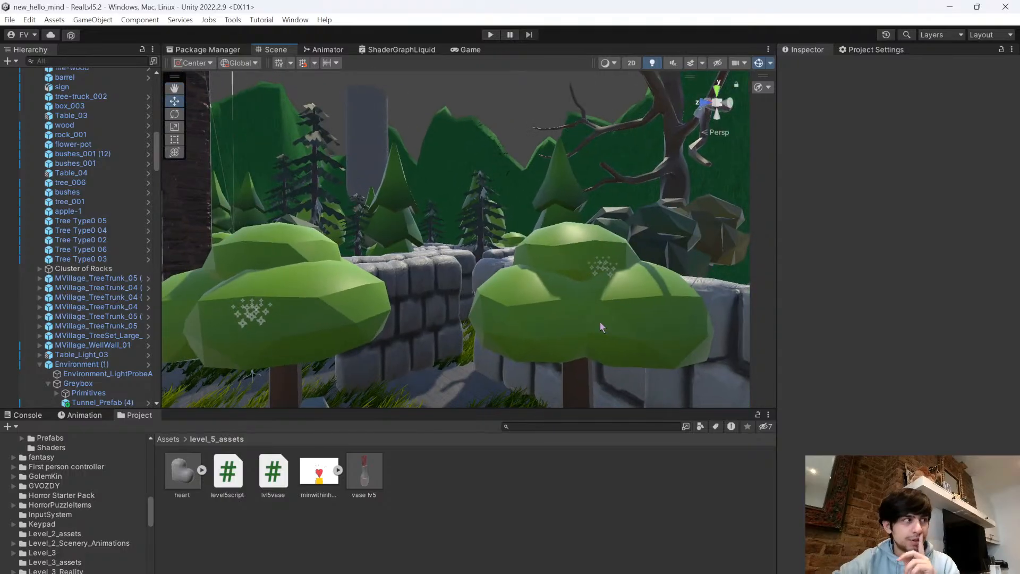
pyautogui.moveTo(440, 311); pyautogui.dragTo(956, 398, button='right')
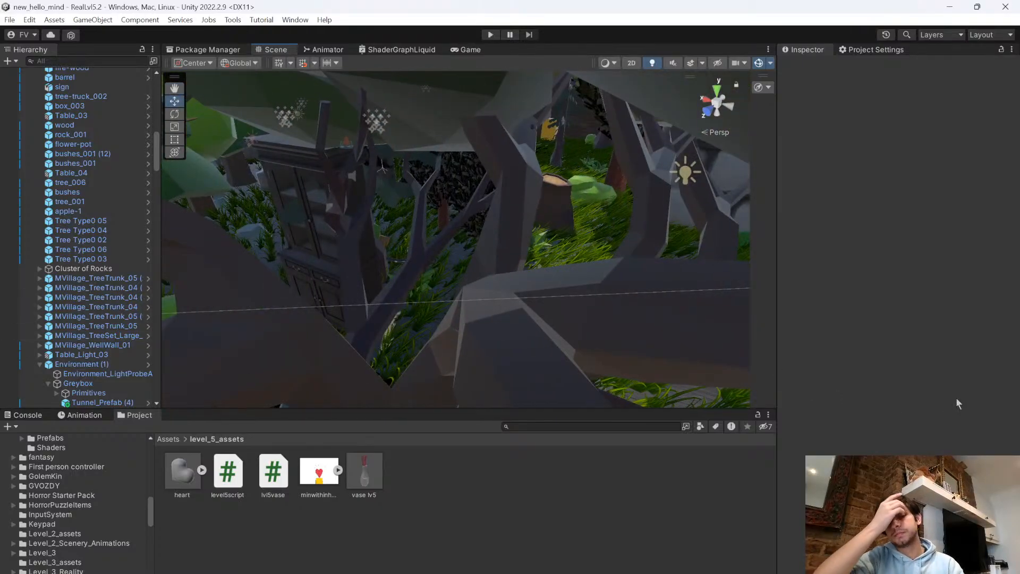
# - Frame the candle holder dfk_candleholder_04 (7) in the scene and delete the object picked beside it
pyautogui.moveTo(562, 359); pyautogui.dragTo(340, 215, button='right')
pyautogui.click(340, 215)
pyautogui.press('f')
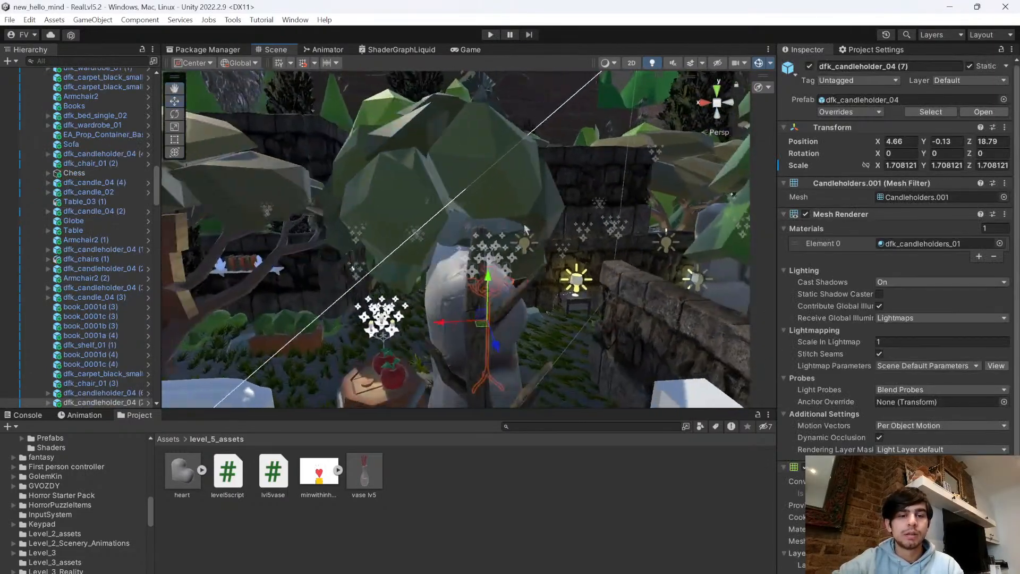
pyautogui.click(524, 229)
pyautogui.moveTo(523, 229); pyautogui.dragTo(509, 249, button='right')
pyautogui.press('Delete')
pyautogui.click(629, 269)
pyautogui.click(535, 528)
# - Place the minwithinheartdraw sprite from level_5_assets in the scene over the grass near the hiding wardrobe
pyautogui.moveTo(537, 306); pyautogui.dragTo(551, 330, button='right')
pyautogui.press('w')
pyautogui.moveTo(524, 269); pyautogui.dragTo(477, 325, button='right')
pyautogui.press('s')
pyautogui.moveTo(574, 233); pyautogui.dragTo(989, 379, button='right')
pyautogui.press('s')
pyautogui.press('w')
pyautogui.press('s')
pyautogui.moveTo(502, 196); pyautogui.dragTo(345, 243, button='right')
pyautogui.press('w')
pyautogui.press('a')
pyautogui.moveTo(427, 384); pyautogui.dragTo(670, 336, button='right')
pyautogui.press('w')
pyautogui.press('w')
pyautogui.moveTo(372, 407); pyautogui.dragTo(526, 238)
# - Scale the drawing down to about 0.089, and set it above the grass at Y -16.181 with a Y rotation of about 68.4
pyautogui.moveTo(526, 238); pyautogui.dragTo(315, 182, button='right')
pyautogui.press('s')
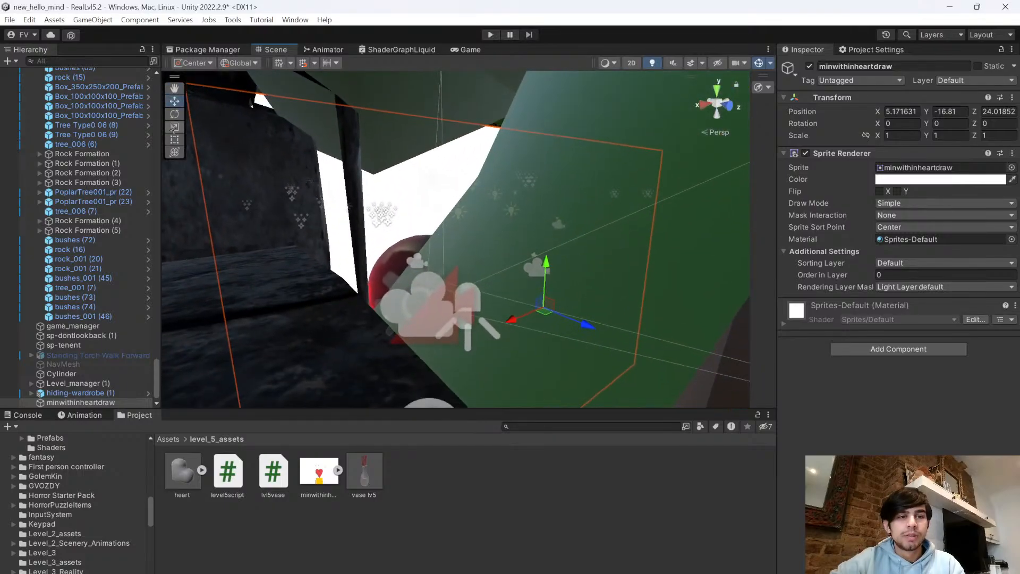
pyautogui.moveTo(505, 317); pyautogui.dragTo(566, 294, button='right')
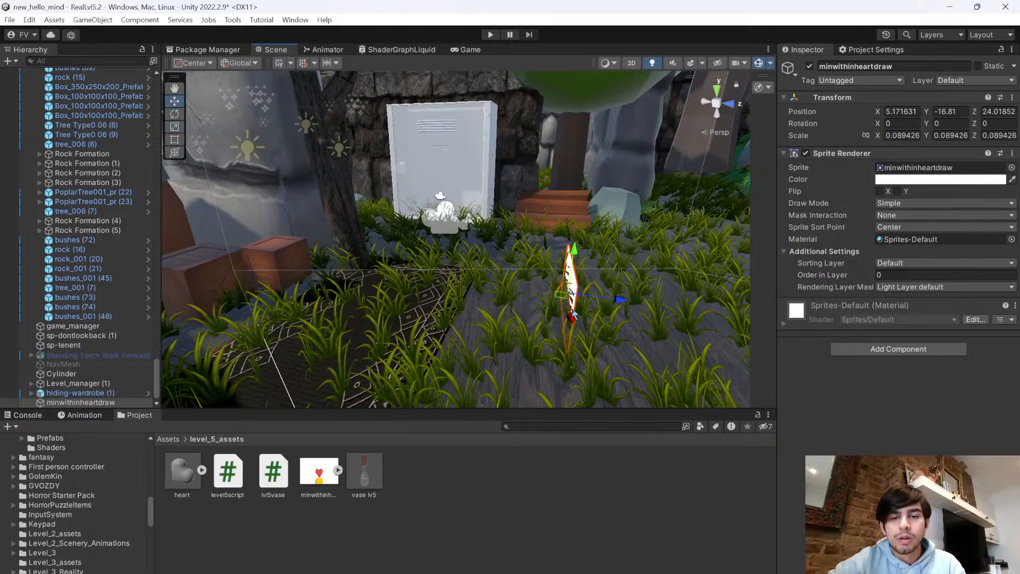
pyautogui.click(572, 289)
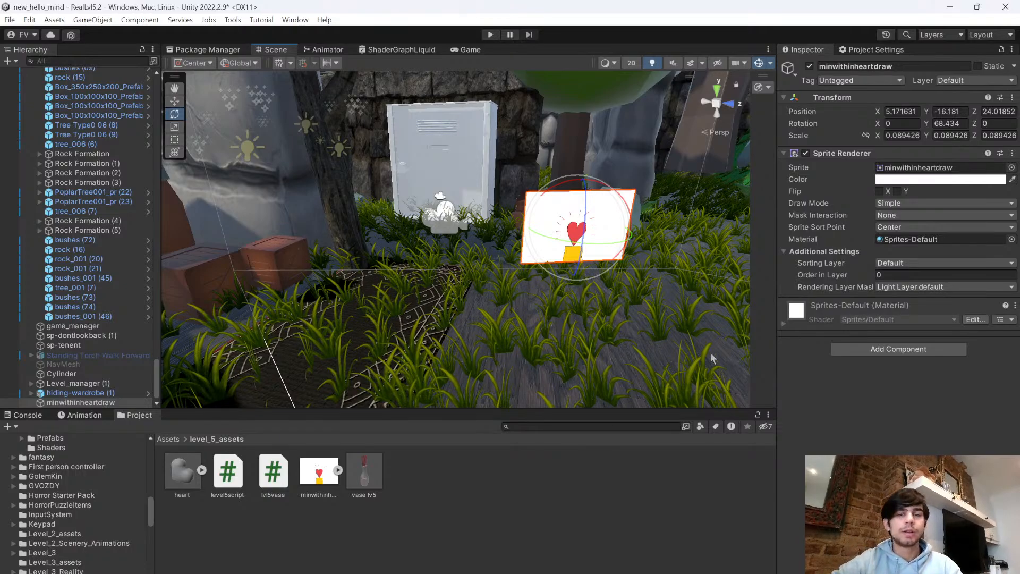
# - Shrink the minwithinheartdraw sprite uniformly to a scale of about 0.0705
pyautogui.moveTo(682, 316); pyautogui.dragTo(688, 296, button='right')
pyautogui.press('w')
pyautogui.press('d')
pyautogui.scroll(-3, 370, 226)
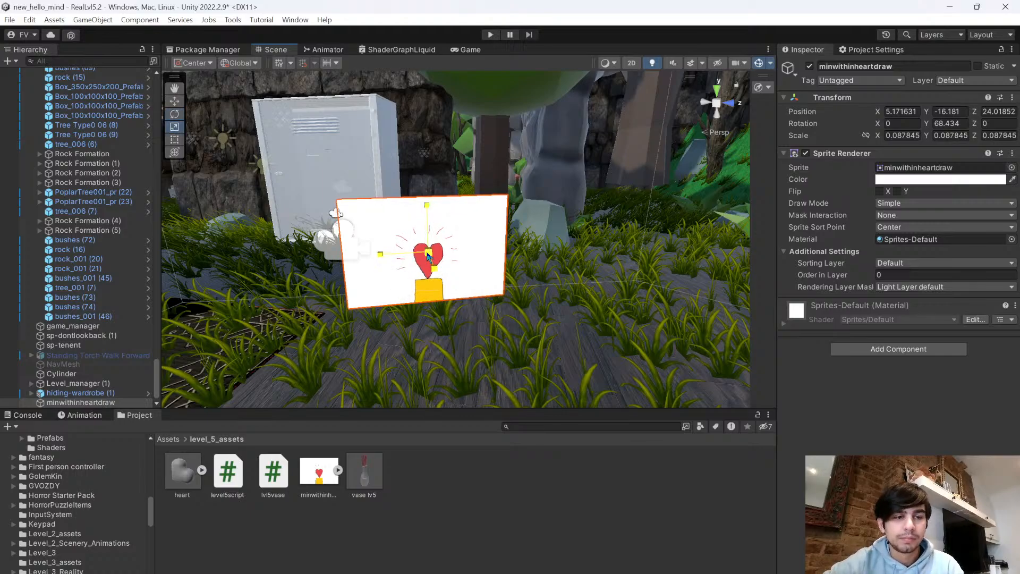
pyautogui.moveTo(481, 276); pyautogui.dragTo(494, 367, button='right')
pyautogui.press('s')
pyautogui.click(437, 208)
pyautogui.moveTo(513, 276); pyautogui.dragTo(531, 322, button='right')
pyautogui.press('w')
pyautogui.scroll(1, 533, 325)
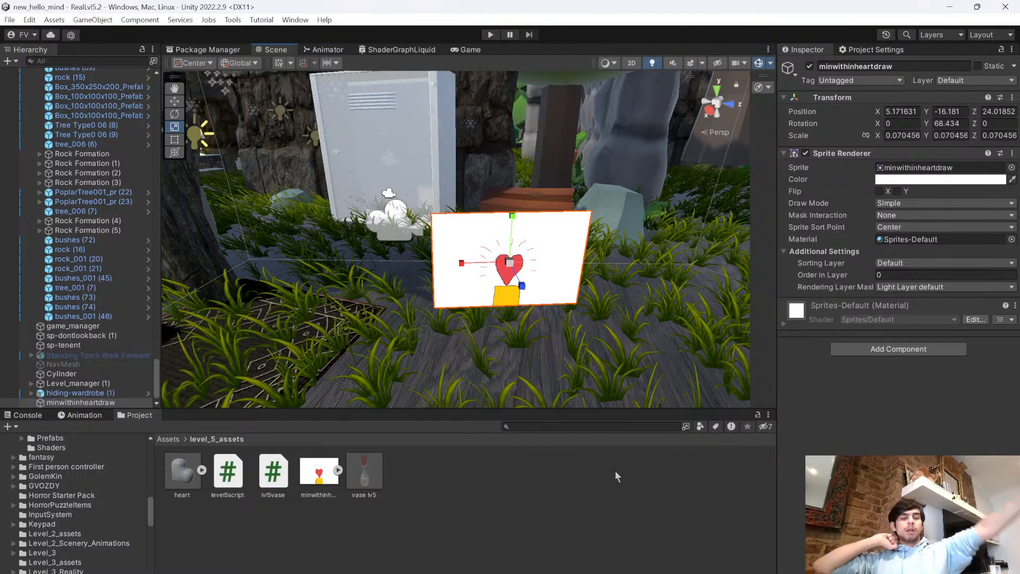
# - Place another vase lv5 prefab on top of the wooden crate beside the bench
pyautogui.moveTo(490, 224)
pyautogui.mouseDown(button='right')
pyautogui.moveTo(455, 246)
pyautogui.moveTo(473, 244)
pyautogui.moveTo(479, 255)
pyautogui.moveTo(451, 296)
pyautogui.moveTo(593, 296)
pyautogui.mouseUp(button='right')
pyautogui.press('s')
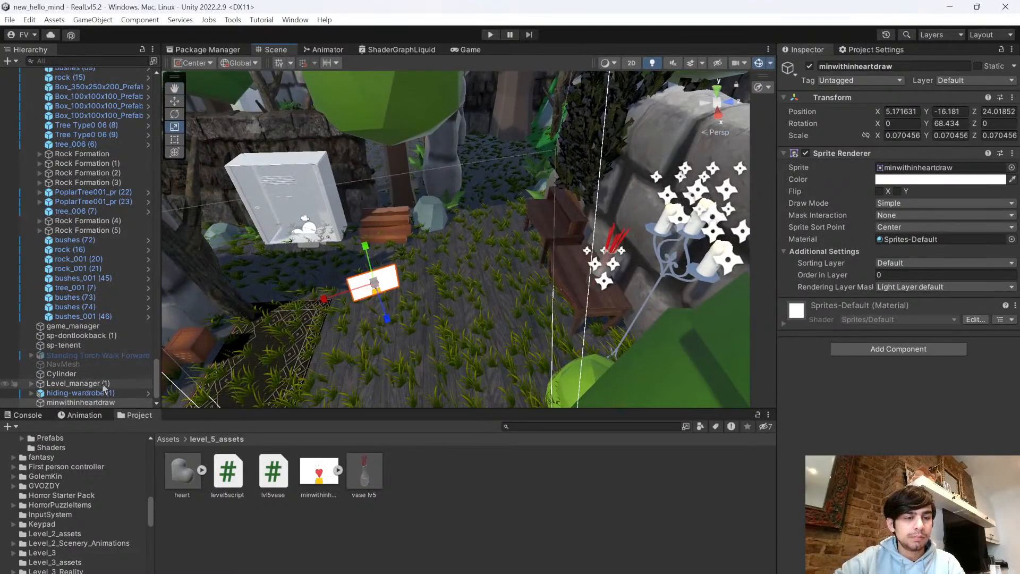
pyautogui.scroll(10, 106, 395)
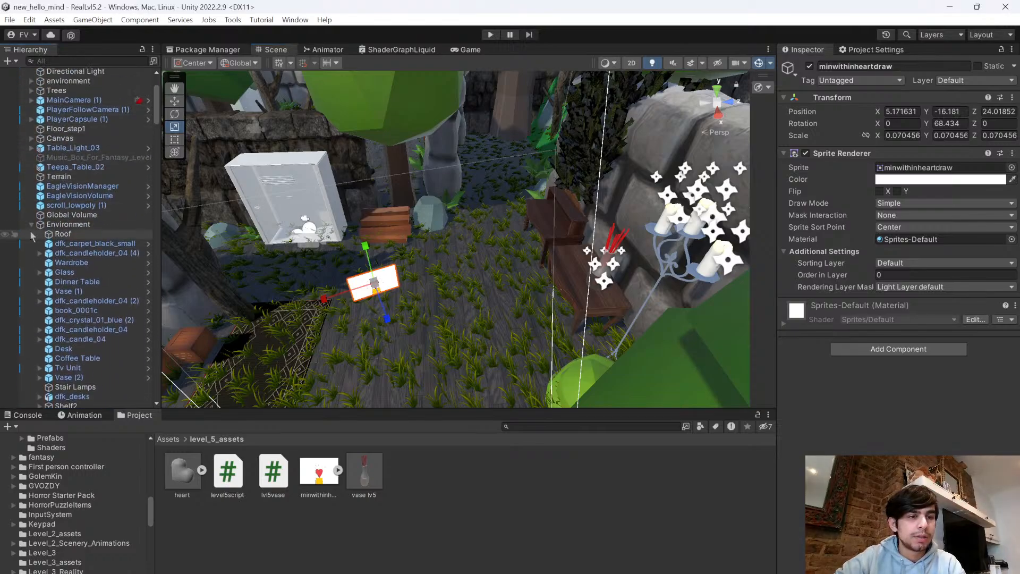
pyautogui.moveTo(420, 273); pyautogui.dragTo(298, 224, button='right')
pyautogui.moveTo(813, 125); pyautogui.dragTo(351, 243, button='right')
pyautogui.keyDown('alt'); pyautogui.moveTo(476, 171); pyautogui.dragTo(664, 292); pyautogui.keyUp('alt')
pyautogui.moveTo(884, 288); pyautogui.dragTo(419, 344, button='right')
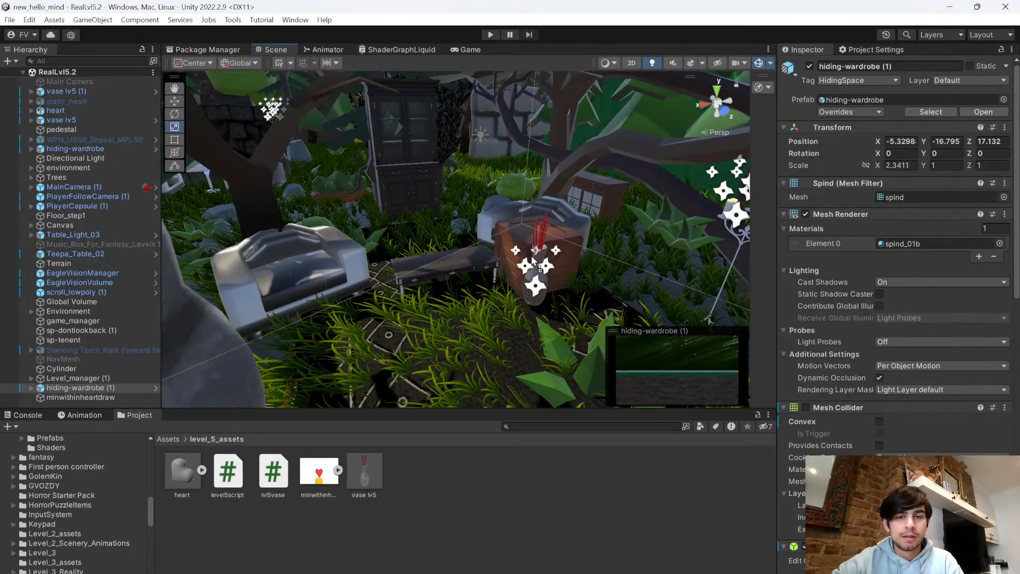
pyautogui.moveTo(530, 225); pyautogui.dragTo(531, 225)
pyautogui.moveTo(531, 225); pyautogui.dragTo(560, 110, button='right')
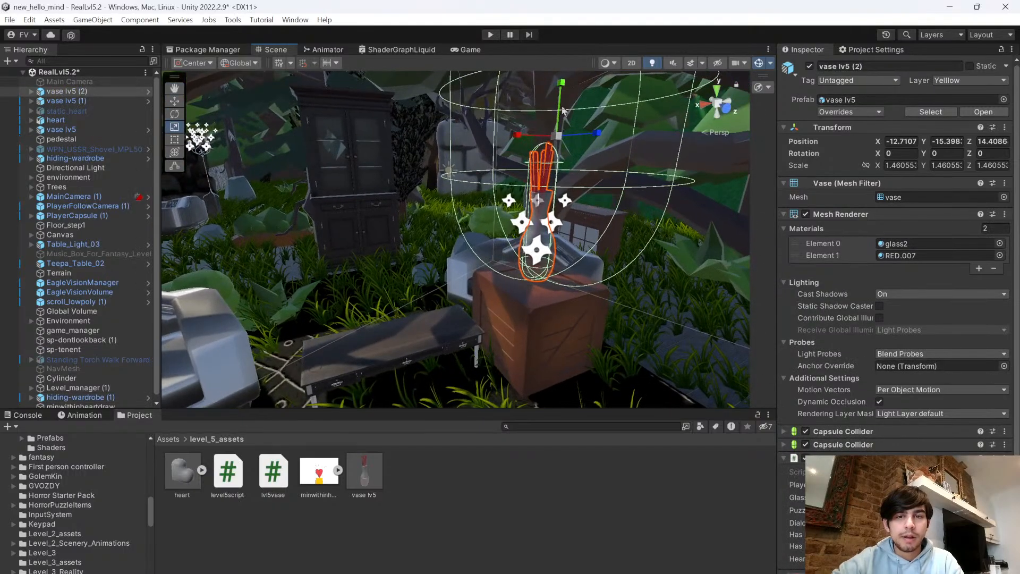
# - Lower the crate vase to Y -15.425 and enable Has Drawing in its Lvl 5vase script
pyautogui.moveTo(562, 99); pyautogui.dragTo(575, 102)
pyautogui.click(638, 484)
pyautogui.hotkey('ctrl', 'z')
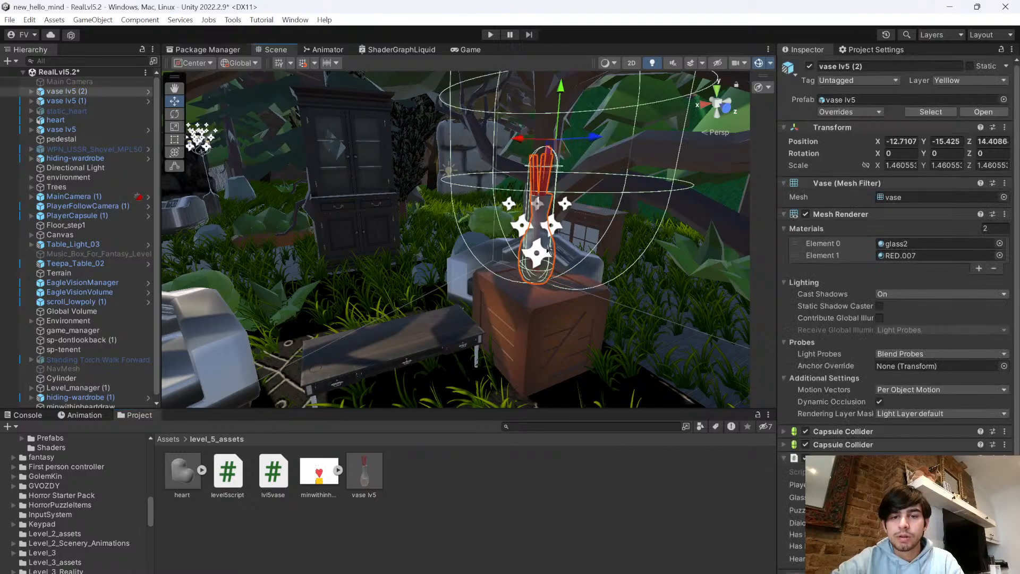
pyautogui.scroll(-2, 895, 265)
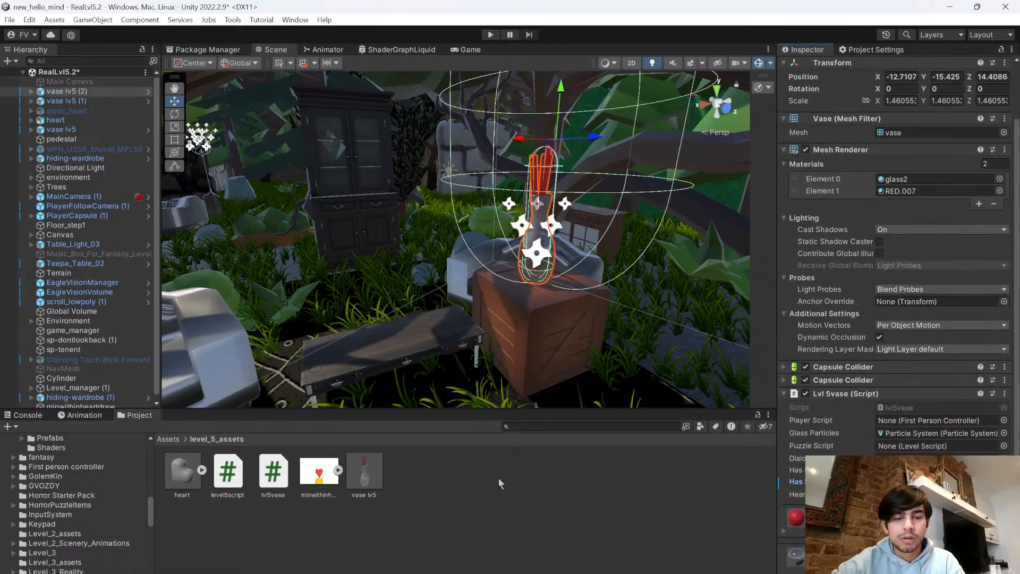
# - Move the minwithinheartdraw sprite across the level to the wooden crate, at about X -12.74, Z 14.34
pyautogui.moveTo(564, 366); pyautogui.dragTo(320, 232, button='right')
pyautogui.press('w')
pyautogui.press('s')
pyautogui.click(466, 234)
pyautogui.press('d')
pyautogui.moveTo(313, 315); pyautogui.dragTo(696, 178)
pyautogui.press('f')
pyautogui.press('a')
pyautogui.moveTo(687, 190); pyautogui.dragTo(601, 265, button='right')
pyautogui.press('s')
pyautogui.moveTo(599, 238); pyautogui.dragTo(348, 328)
pyautogui.press('f')
pyautogui.moveTo(526, 278); pyautogui.dragTo(311, 266, button='right')
pyautogui.press('d')
pyautogui.moveTo(345, 256); pyautogui.dragTo(348, 275)
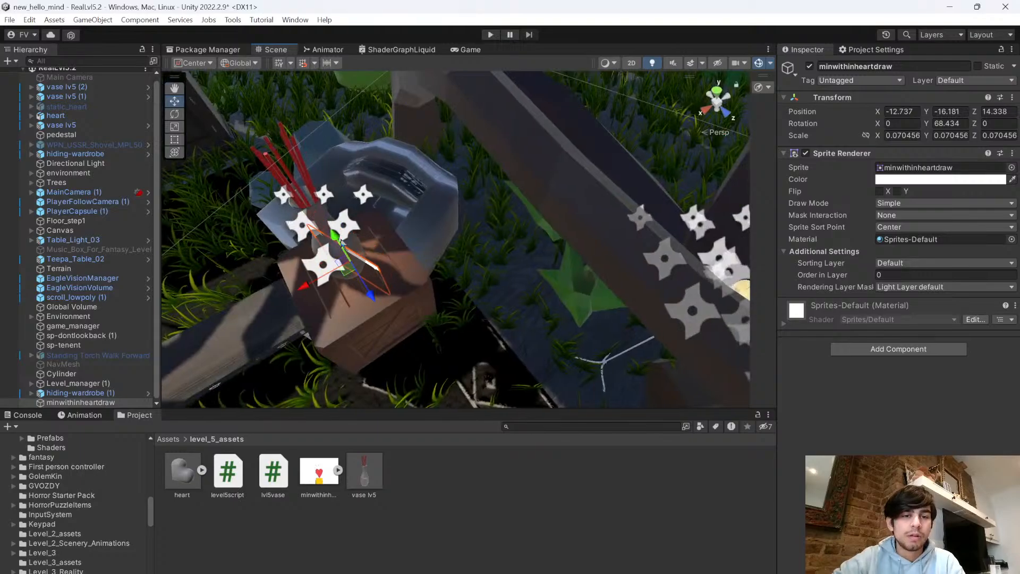
# - Raise the drawing to Y -15.565 and shift it to X -12.67, Z 14.537 at the crate vase
pyautogui.moveTo(336, 235); pyautogui.dragTo(330, 180)
pyautogui.moveTo(325, 226); pyautogui.dragTo(323, 252)
pyautogui.moveTo(408, 268); pyautogui.dragTo(583, 233, button='right')
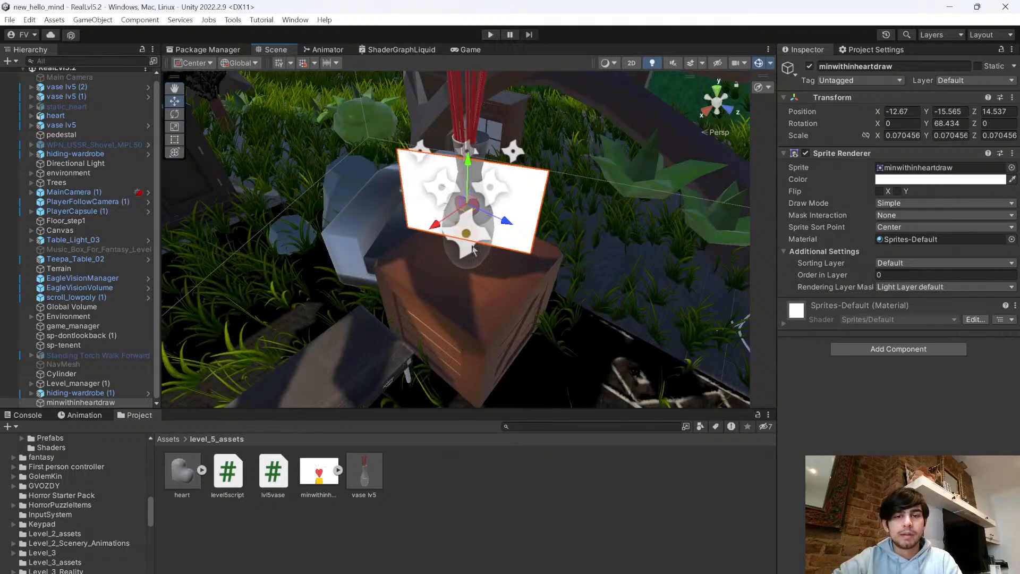
pyautogui.click(175, 114)
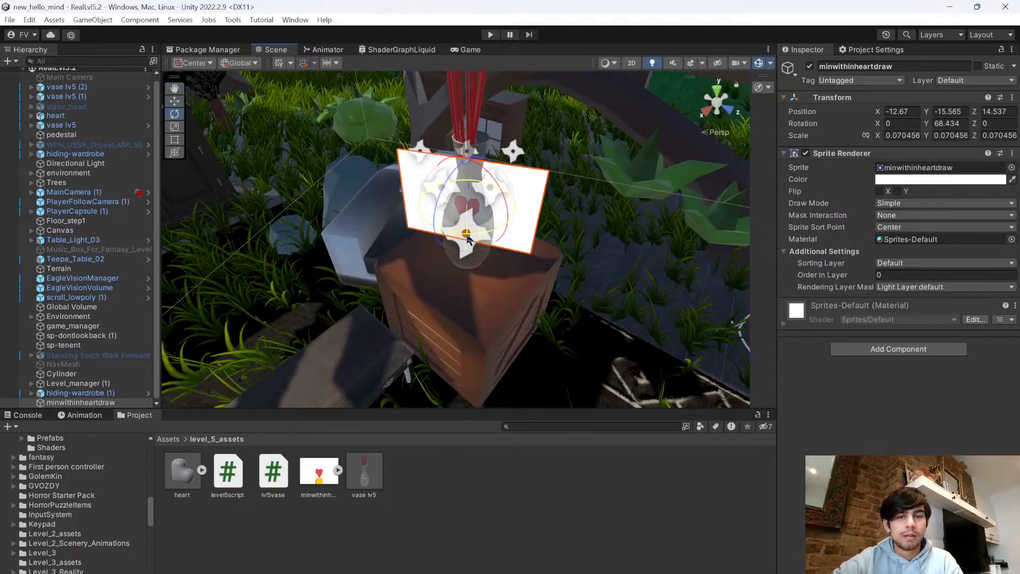
pyautogui.click(521, 476)
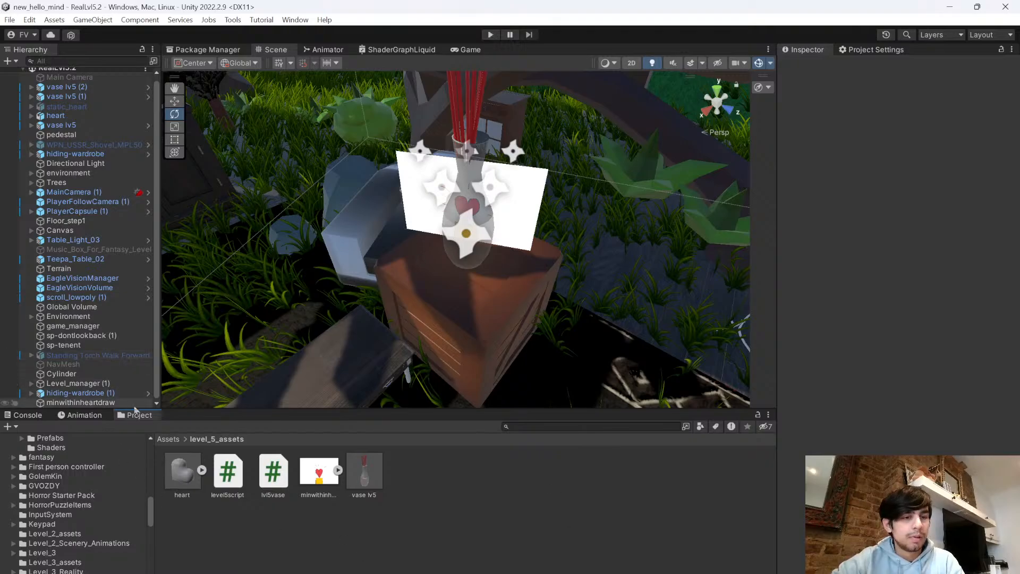
# - Open the crate vase's vase lv5 prefab for editing and review its script component
pyautogui.click(450, 232)
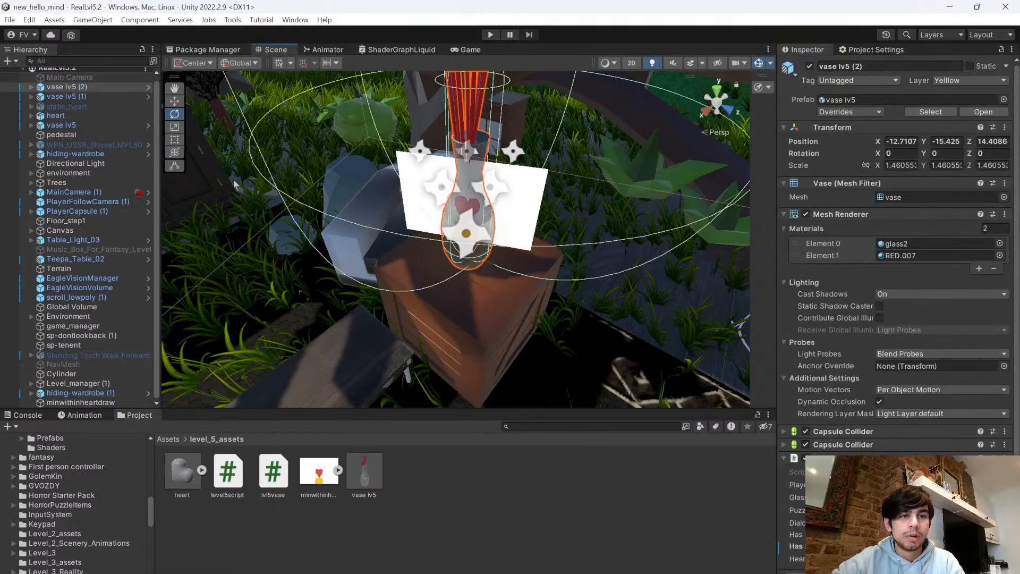
pyautogui.click(149, 86)
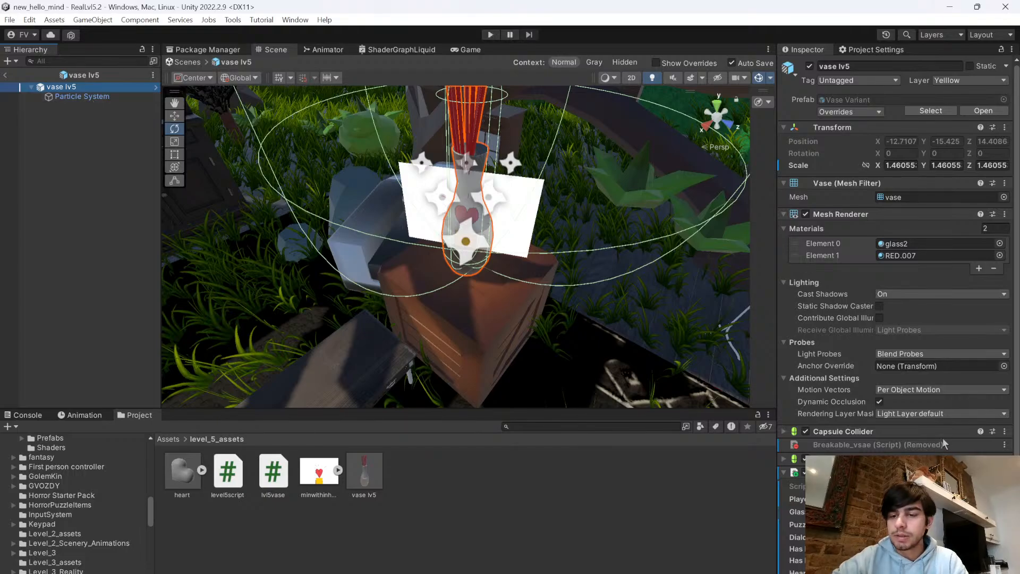
pyautogui.scroll(-3, 945, 445)
# - Switch to Visual Studio, add a public GameObject field named drawing after heart in lvl5vase.cs, and save the script
pyautogui.hotkey('alt', 'Tab')
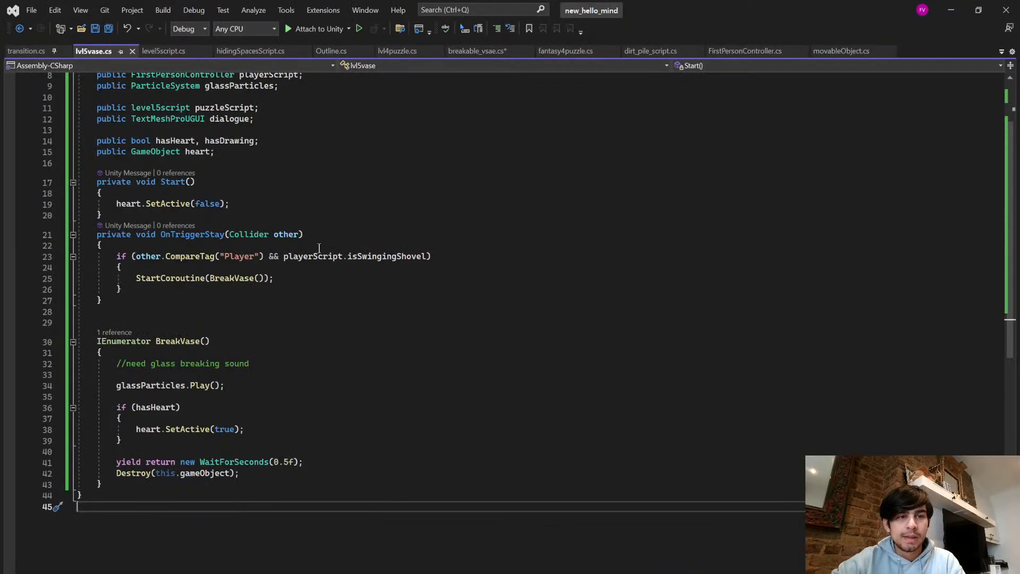
pyautogui.scroll(3, 279, 204)
pyautogui.click(224, 239)
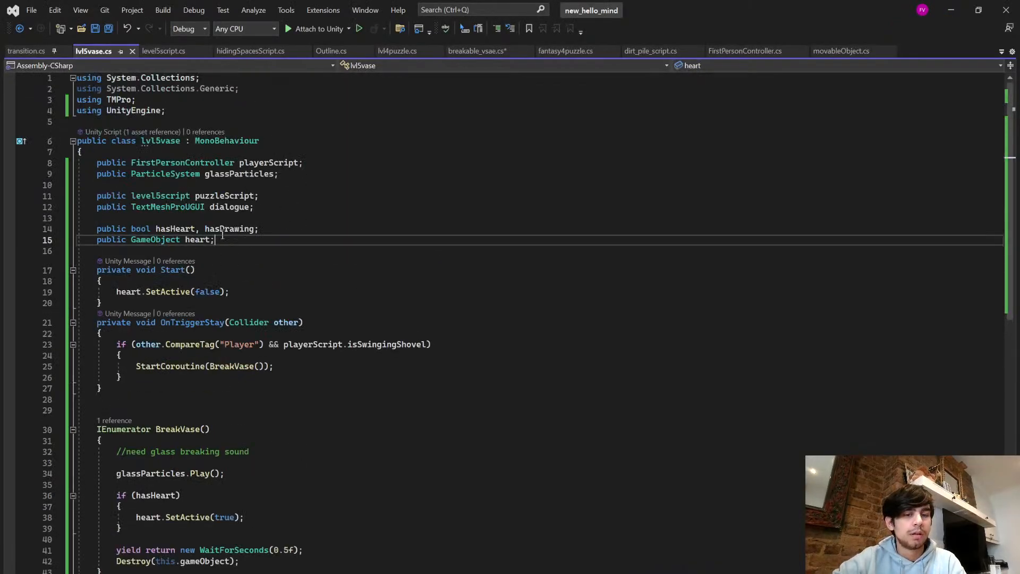
pyautogui.write(', dr')
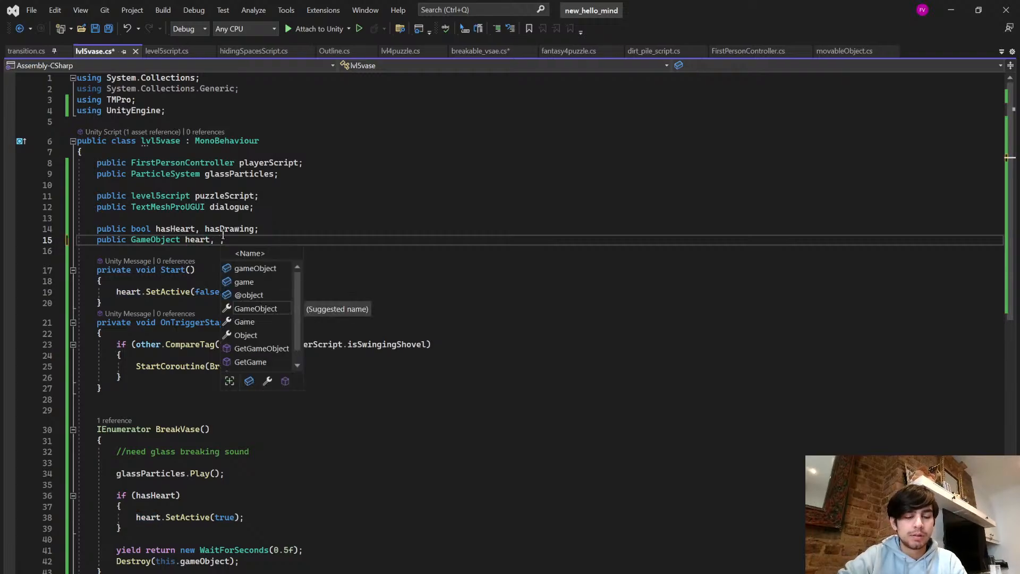
pyautogui.write('awing')
pyautogui.click(436, 301)
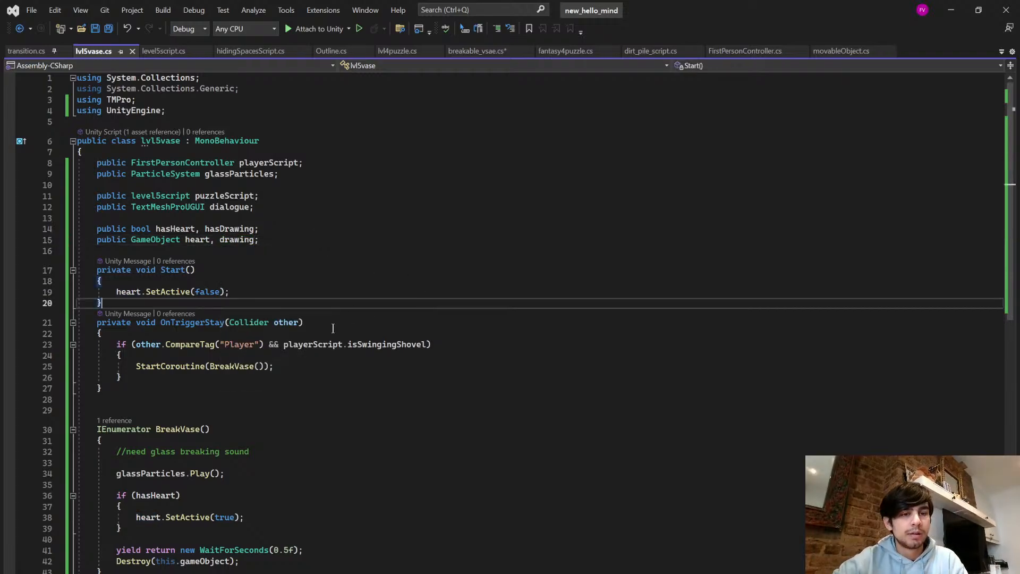
# - Start an if (hasDrawing) block directly after the hasHeart block in BreakVase()
pyautogui.scroll(-3, 319, 319)
pyautogui.click(186, 439)
pyautogui.press('Return')
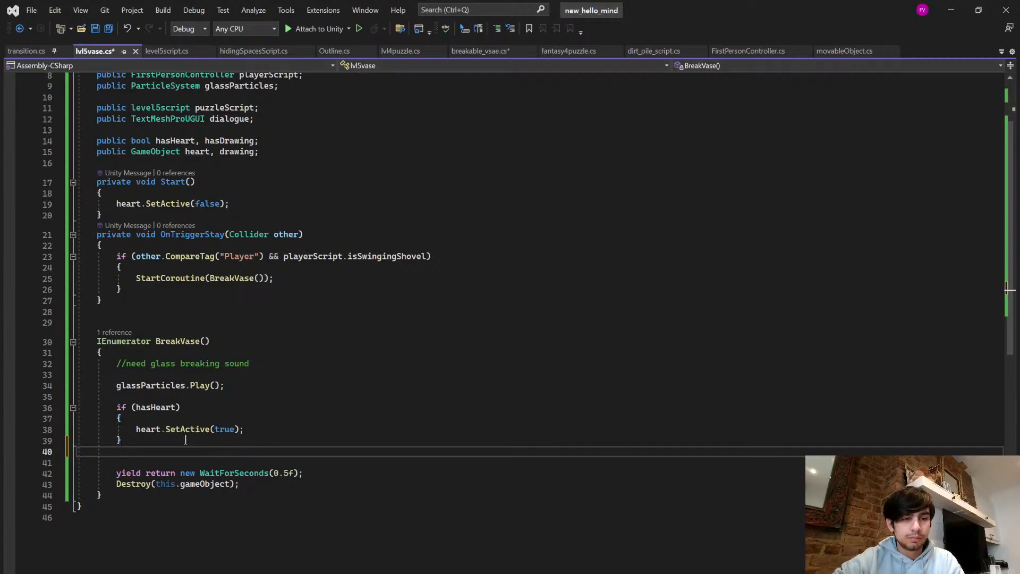
pyautogui.write('if (has')
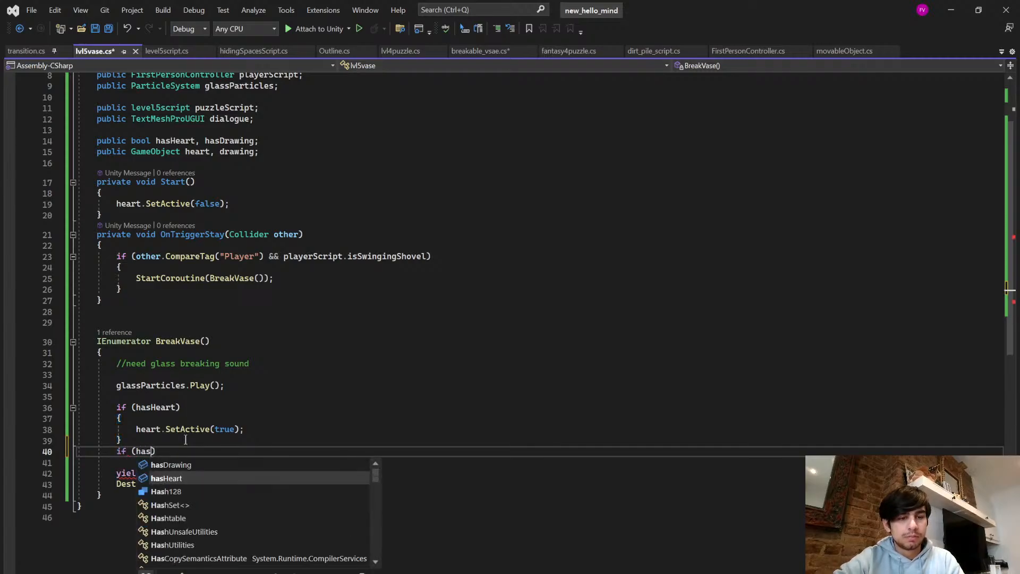
pyautogui.press('Up')
pyautogui.press('Up')
pyautogui.press('Up')
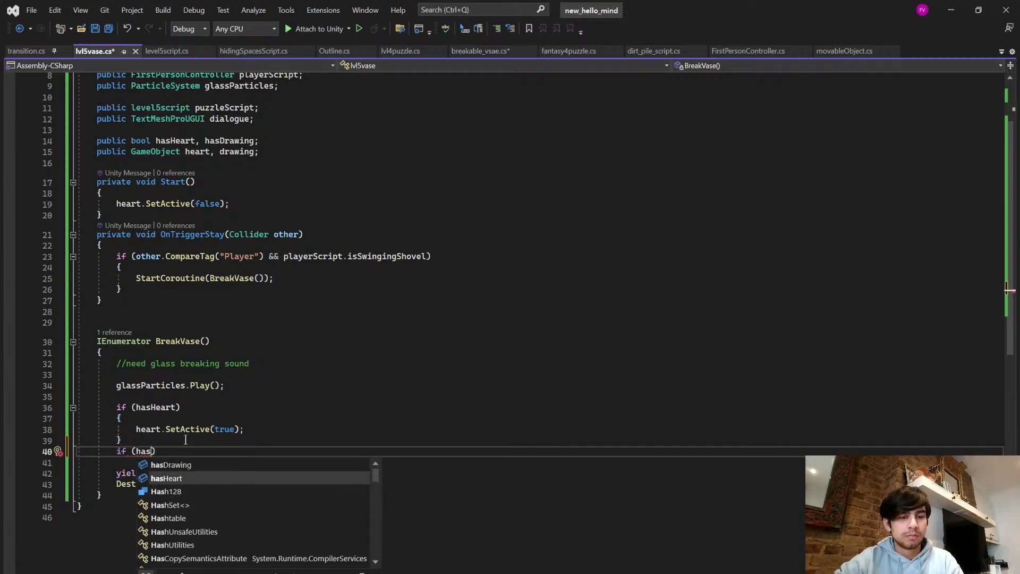
pyautogui.press('Tab')
pyautogui.press('Return')
pyautogui.write('{')
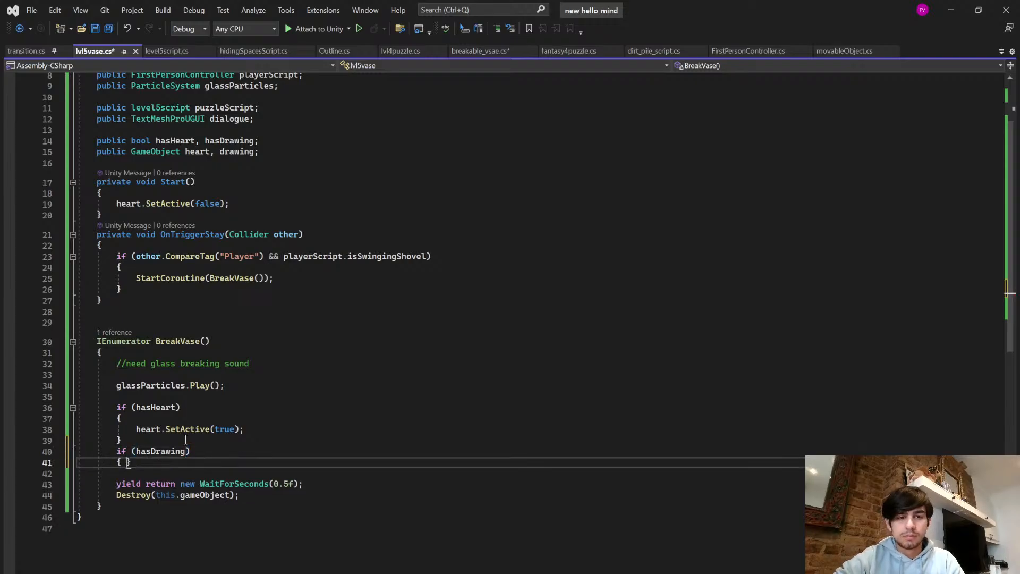
# - Call drawing.SetActive(true); inside the hasDrawing block and save lvl5vase.cs
pyautogui.press('Return')
pyautogui.write('drawing.set')
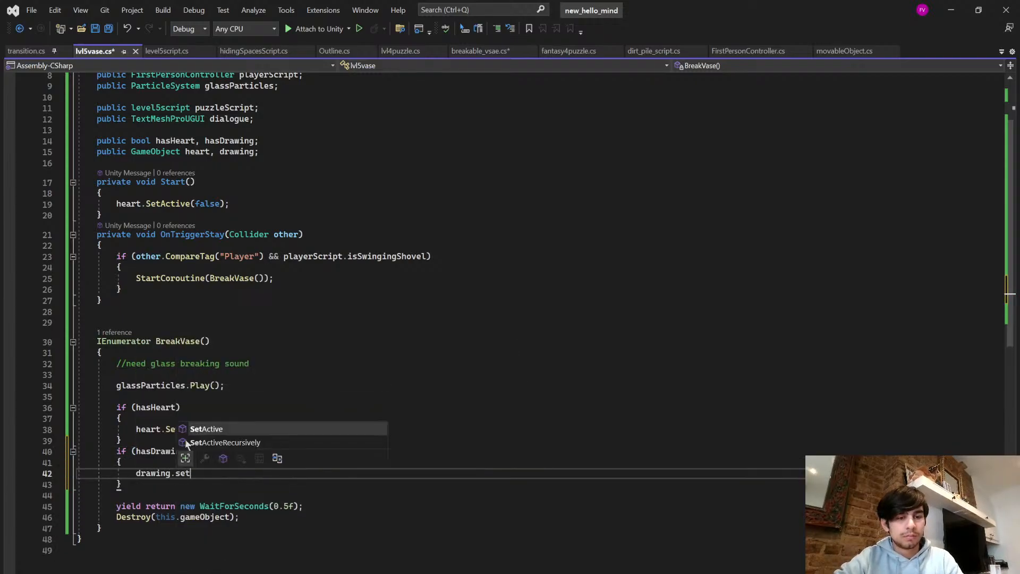
pyautogui.press('Tab')
pyautogui.write('(')
pyautogui.press('BackSpace')
pyautogui.write(')')
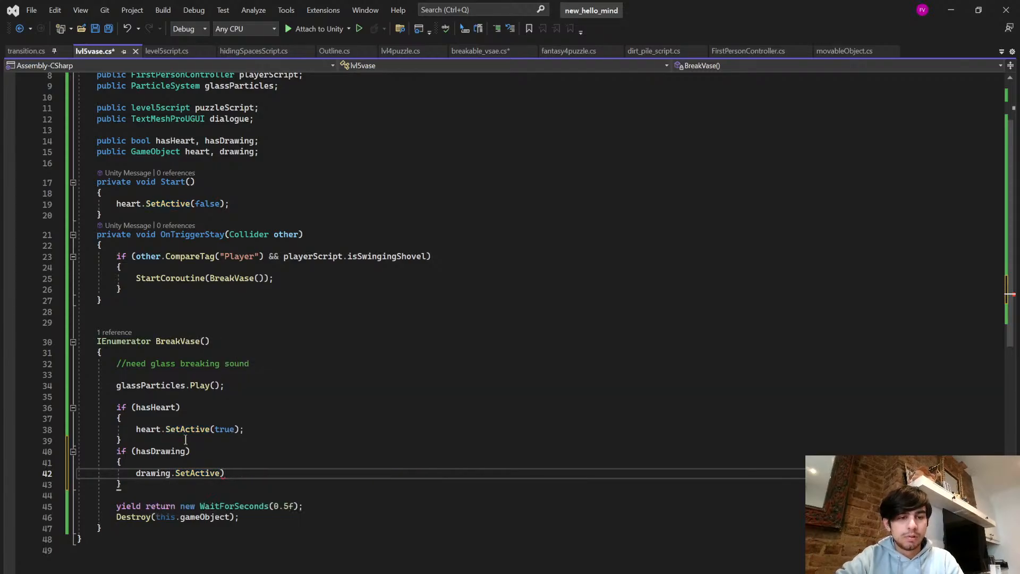
pyautogui.write('true)')
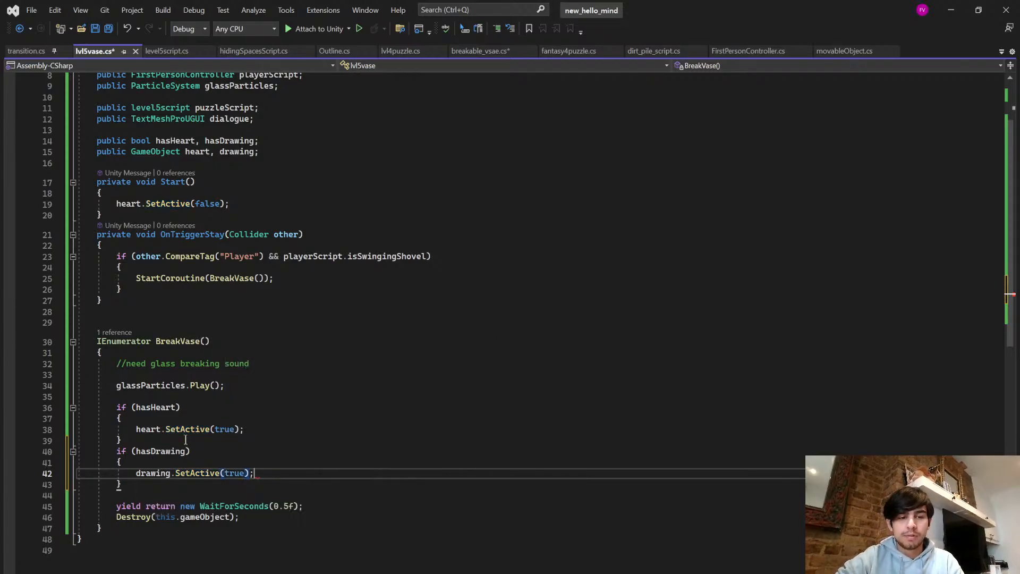
pyautogui.write(';')
pyautogui.hotkey('ctrl', 's')
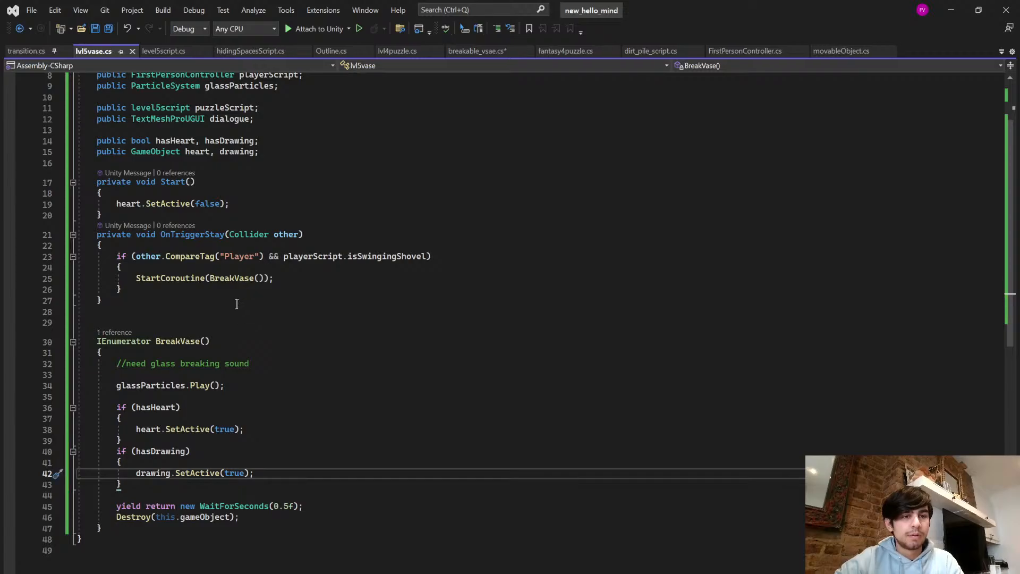
# - Add drawing.SetActive(false); below the heart line in Start() and save the script
pyautogui.click(237, 204)
pyautogui.press('Return')
pyautogui.write('drawing')
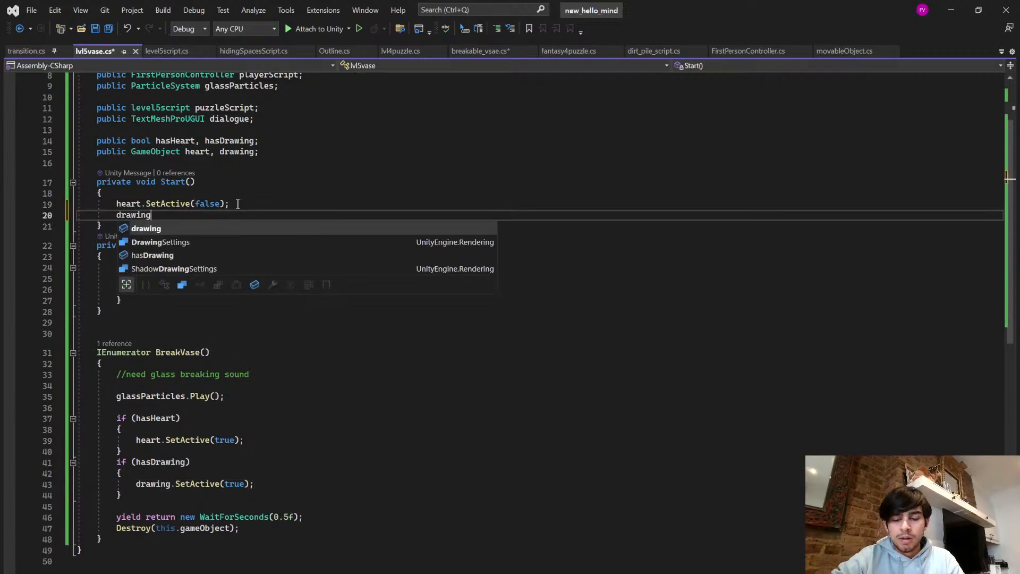
pyautogui.write('.SetActive(false')
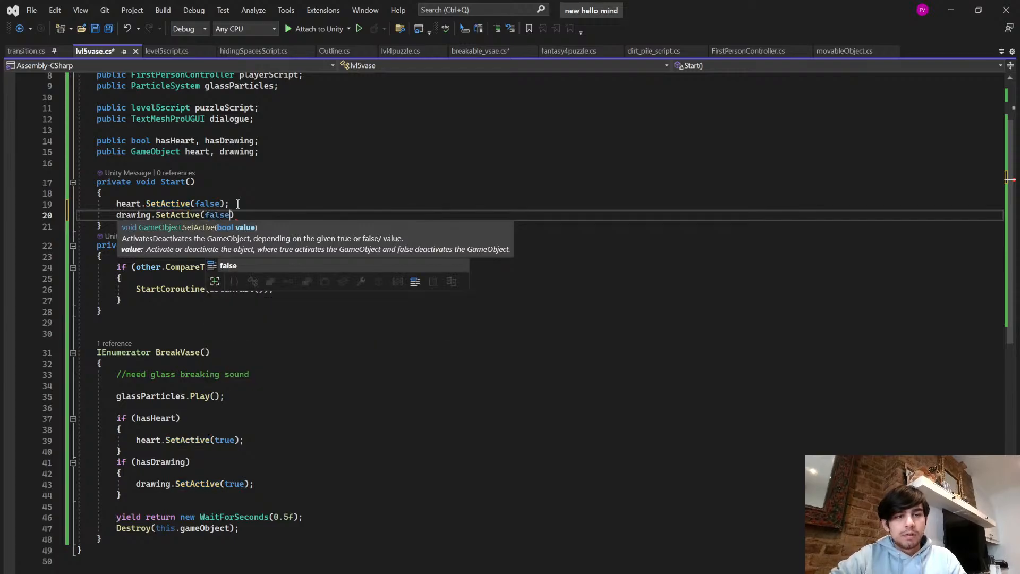
pyautogui.write(');')
pyautogui.hotkey('ctrl', 's')
pyautogui.click(283, 365)
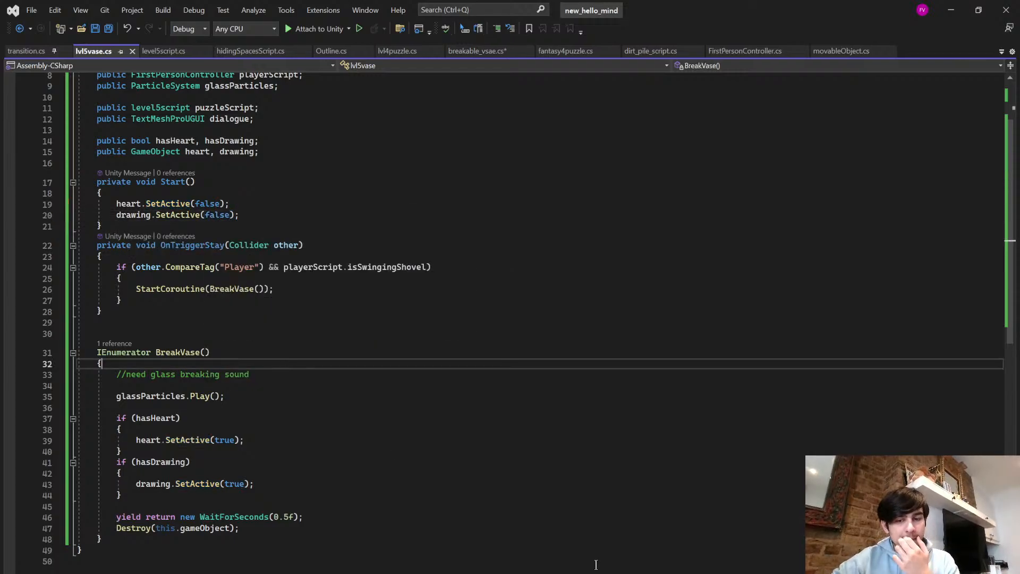
# - Switch to Unity, dismiss the Hello Developer window, check the prefab's Lvl 5vase component, and return to the RealLvl5.2 scene
pyautogui.scroll(3, 596, 564)
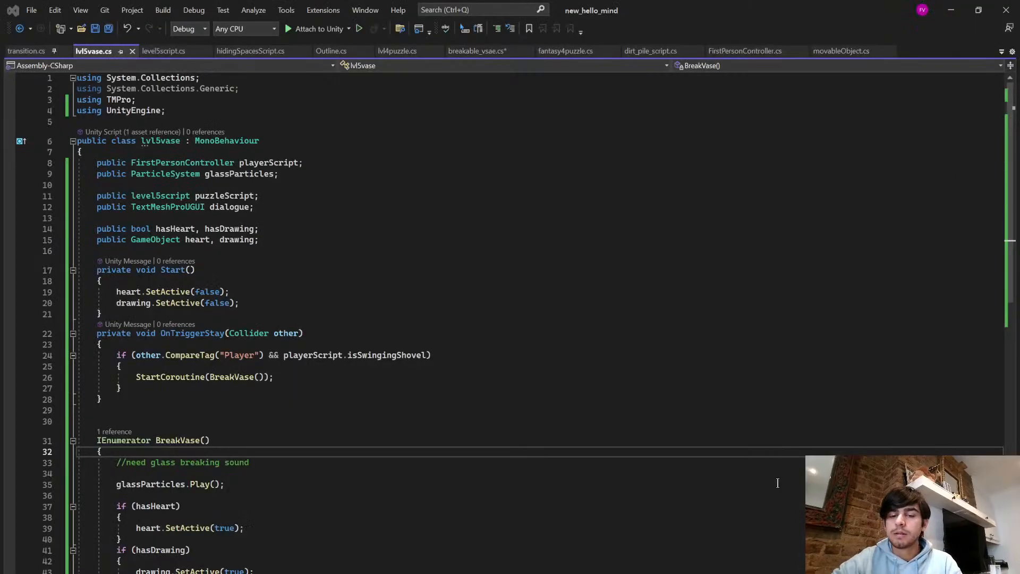
pyautogui.moveTo(627, 572)
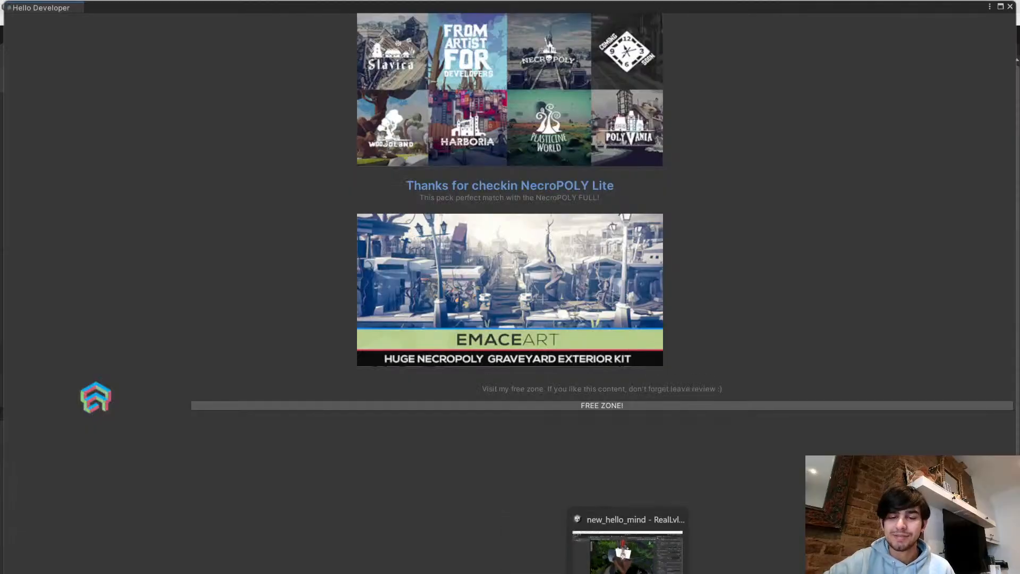
pyautogui.click(627, 552)
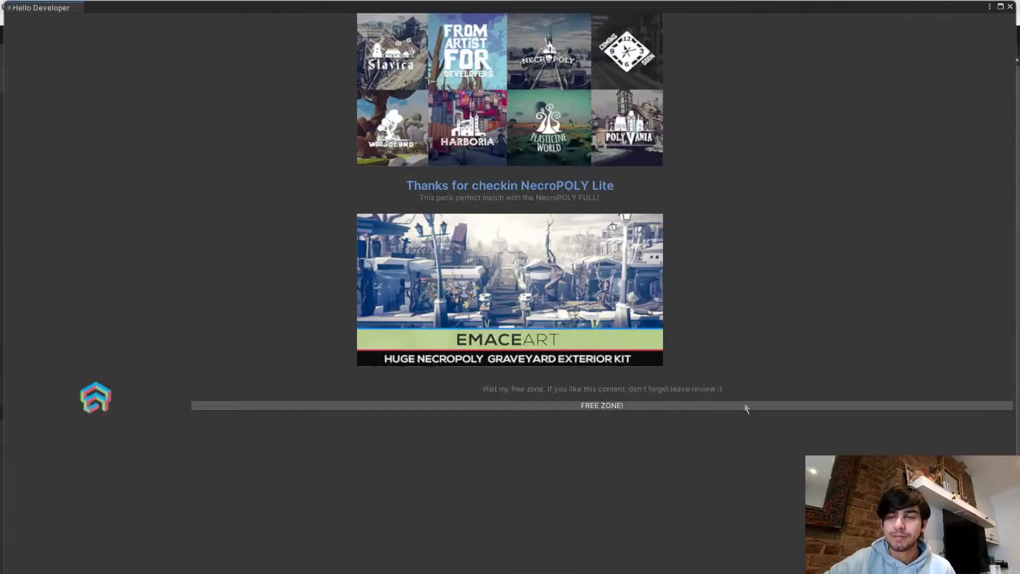
pyautogui.click(1010, 7)
pyautogui.scroll(-4, 932, 332)
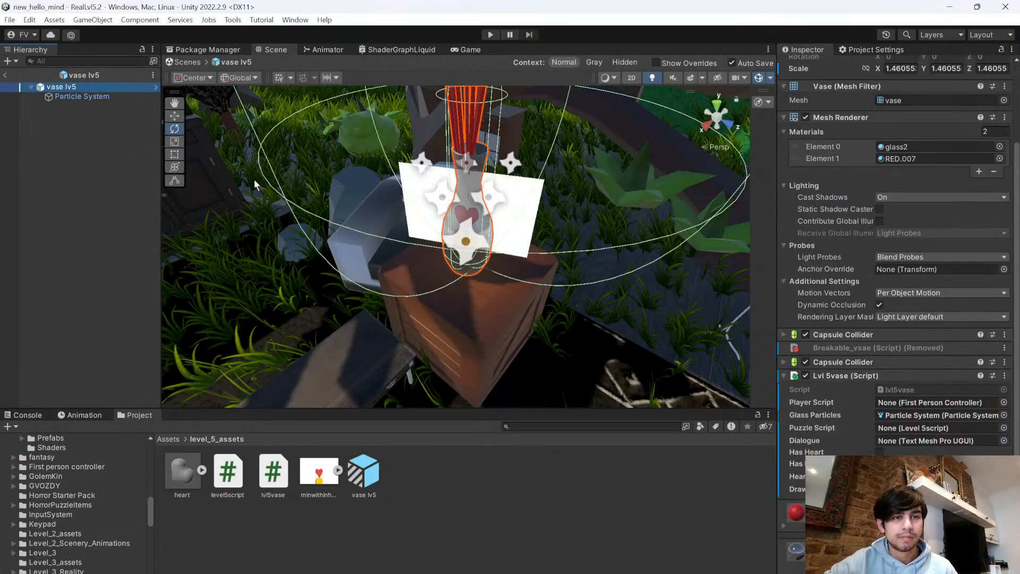
pyautogui.scroll(-1, 897, 426)
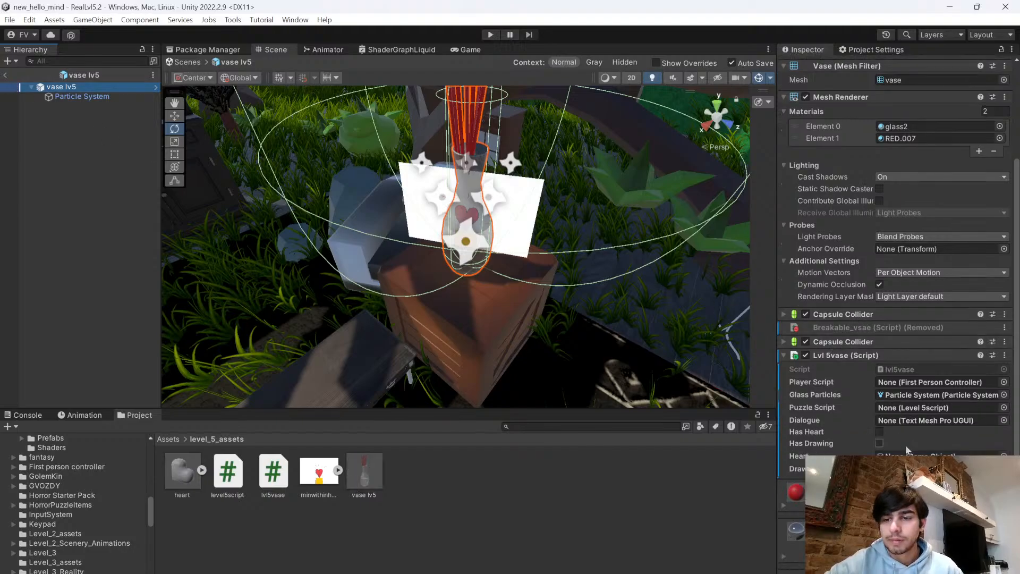
pyautogui.click(6, 75)
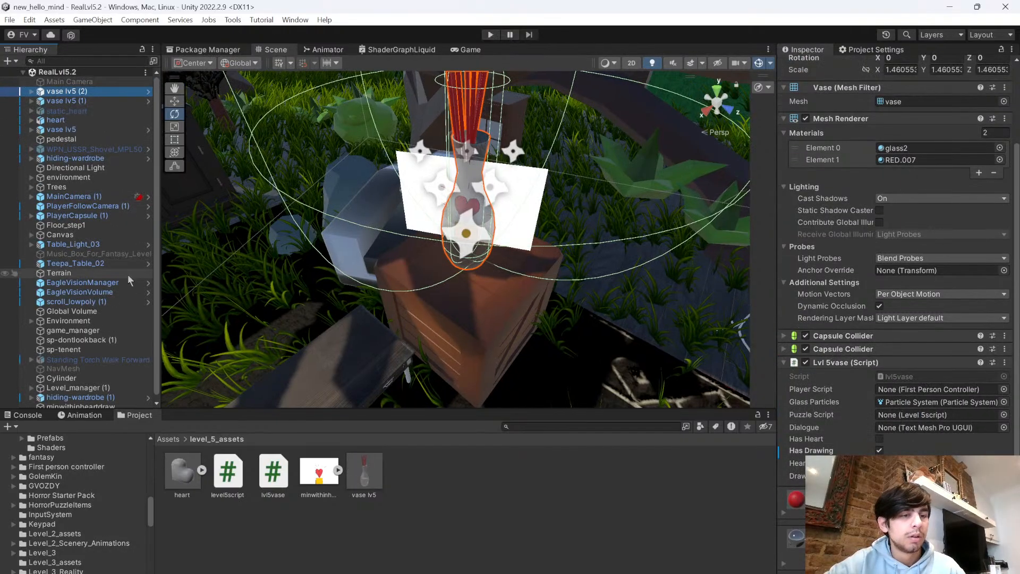
# - Assign the scene's minwithinheartdraw object to the Drawing reference of vase lv5 (2) and save the scene
pyautogui.click(81, 102)
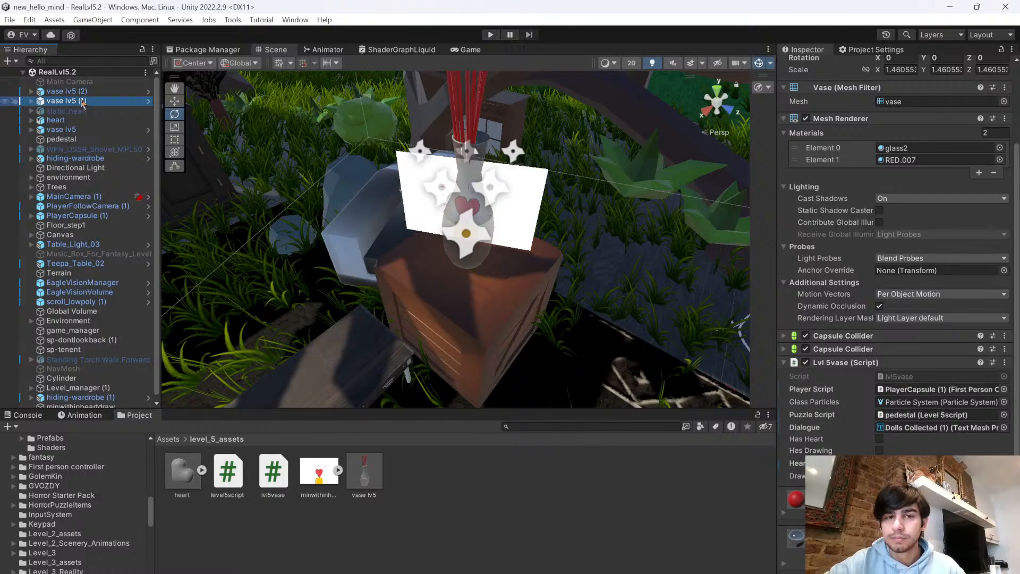
pyautogui.click(82, 91)
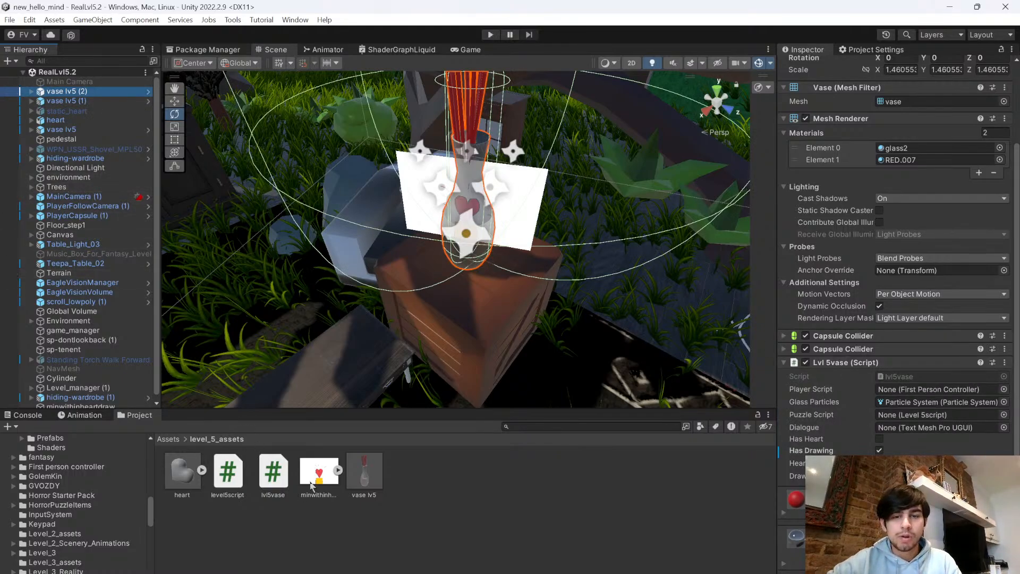
pyautogui.moveTo(314, 479)
pyautogui.mouseDown()
pyautogui.moveTo(762, 531)
pyautogui.moveTo(935, 475)
pyautogui.mouseUp()
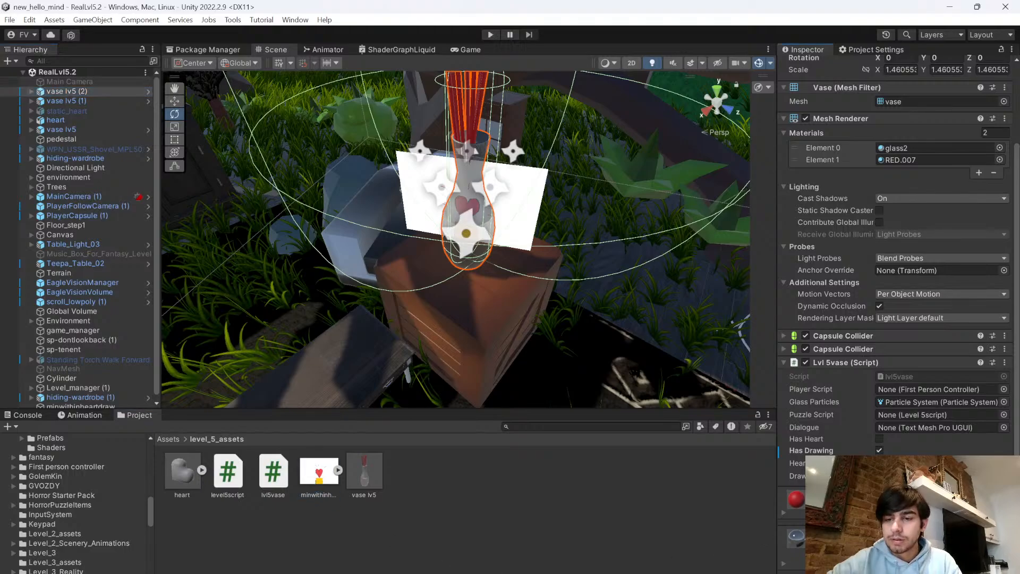
pyautogui.moveTo(420, 529); pyautogui.dragTo(415, 525)
pyautogui.click(430, 515)
pyautogui.click(509, 213)
pyautogui.press('f')
pyautogui.scroll(-1, 81, 193)
pyautogui.scroll(1, 82, 179)
pyautogui.scroll(-1, 85, 282)
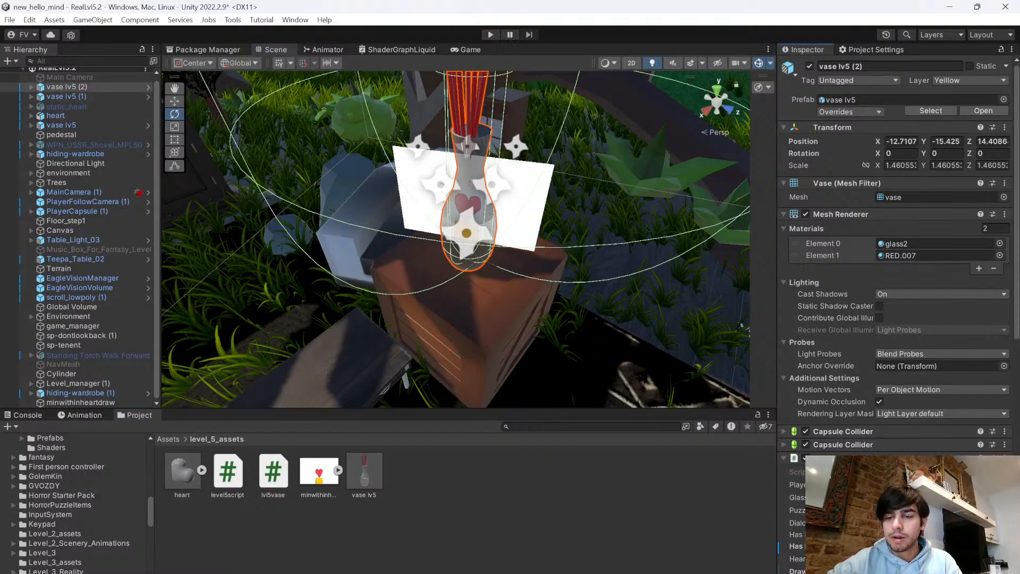
pyautogui.hotkey('ctrl', 's')
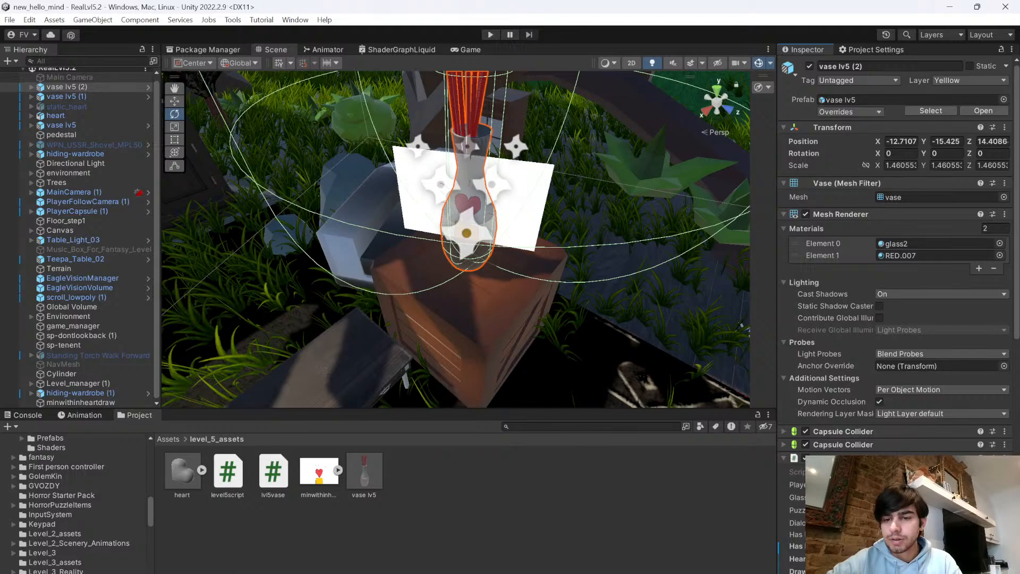
# - Set the Puzzle Script and Dialogue references of vase lv5 (2), and assign PlayerCapsule (1) as its Player Script
pyautogui.click(1000, 510)
pyautogui.doubleClick(932, 411)
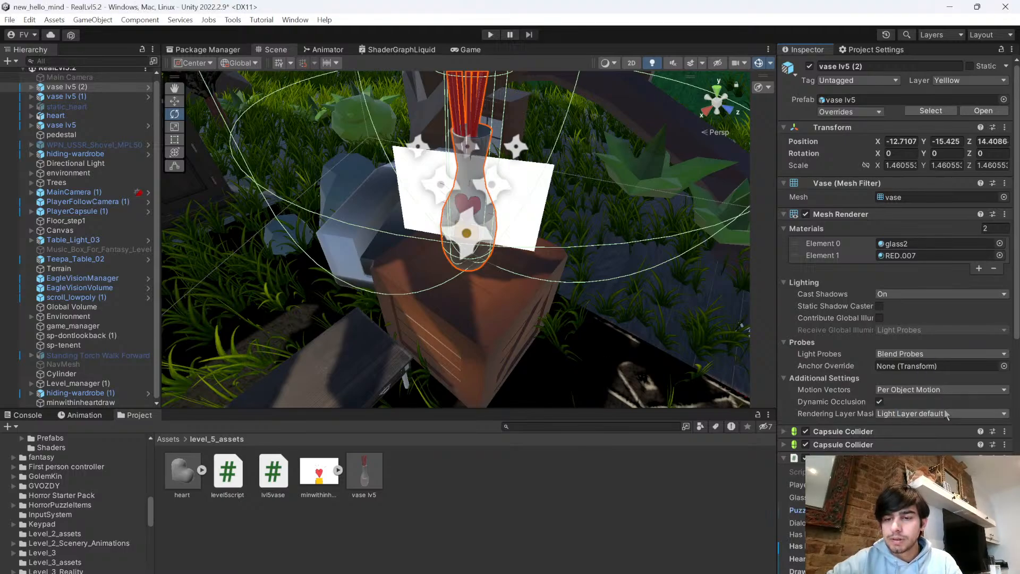
pyautogui.click(999, 484)
pyautogui.doubleClick(936, 413)
pyautogui.click(1000, 523)
pyautogui.doubleClick(943, 419)
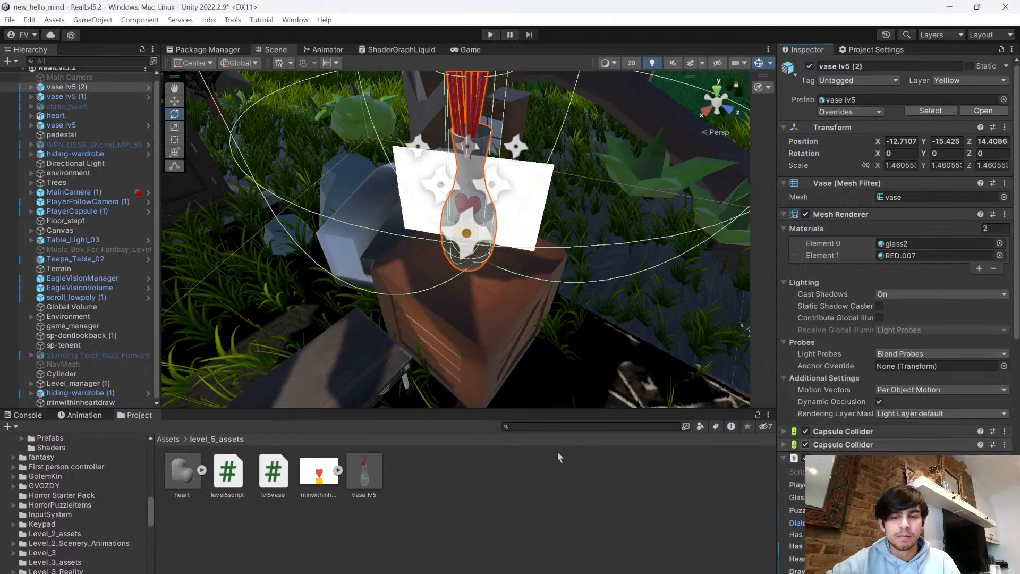
# - Review the Start and BreakVase code of lvl5vase.cs in Visual Studio, and return to Unity to view the crate vase
pyautogui.click(555, 509)
pyautogui.moveTo(537, 242); pyautogui.dragTo(637, 571, button='right')
pyautogui.press('s')
pyautogui.press('w')
pyautogui.click(653, 568)
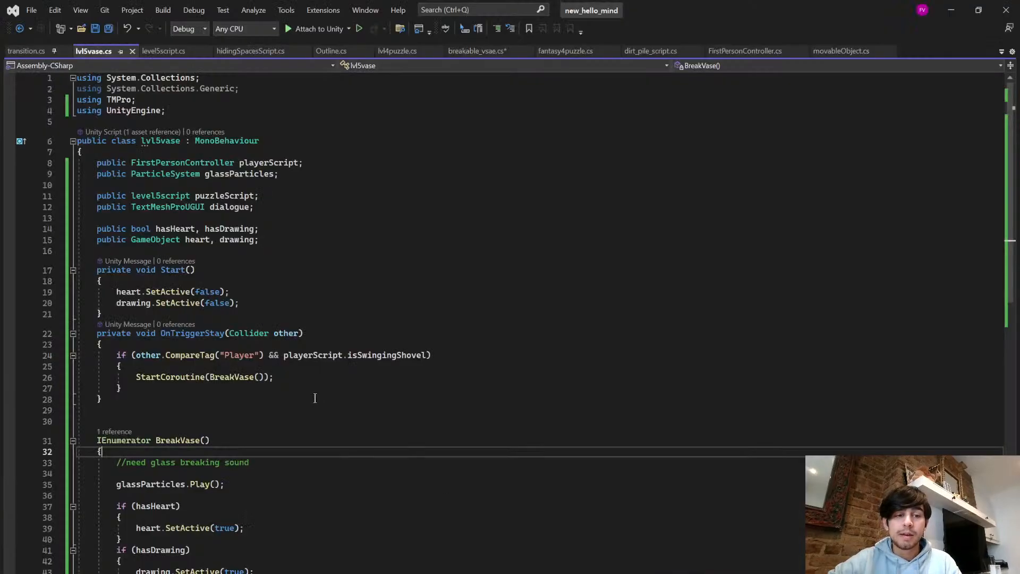
pyautogui.scroll(-5, 251, 439)
pyautogui.scroll(3, 208, 379)
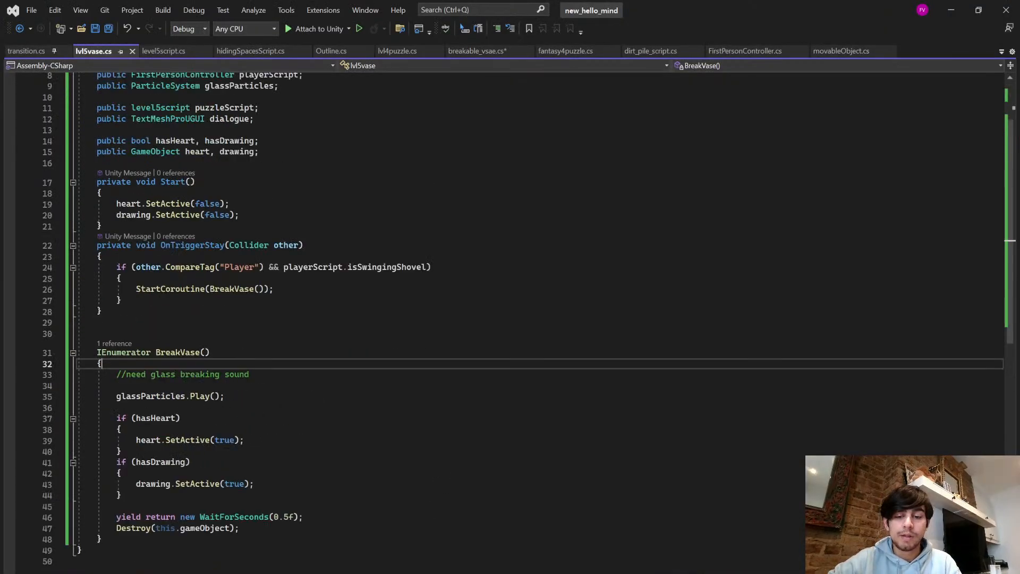
pyautogui.click(627, 552)
pyautogui.click(565, 186)
pyautogui.moveTo(537, 175); pyautogui.dragTo(579, 189, button='right')
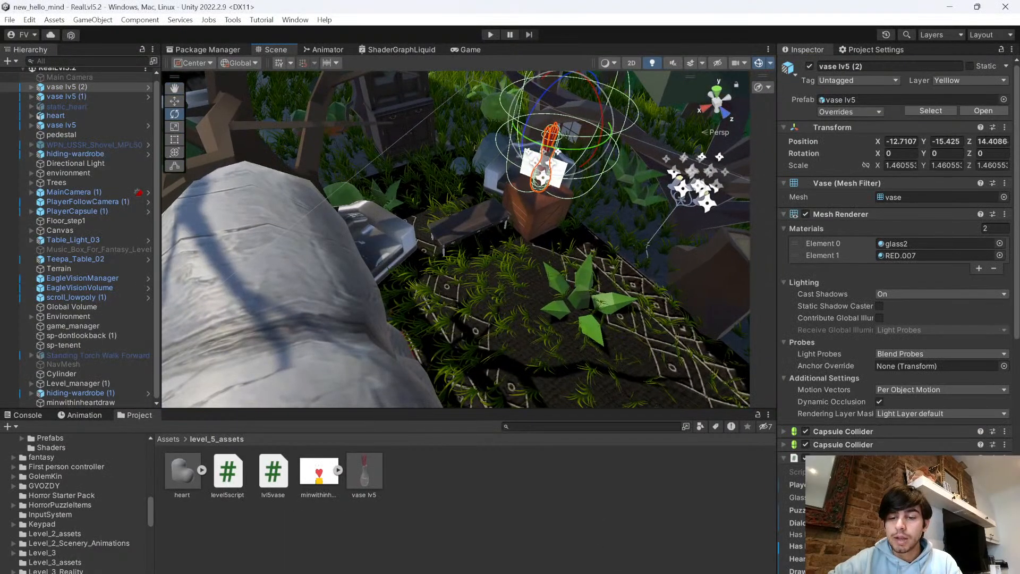
# - Play-test the level by walking to the crate vase and breaking it with the shovel, and stop the game
pyautogui.click(491, 36)
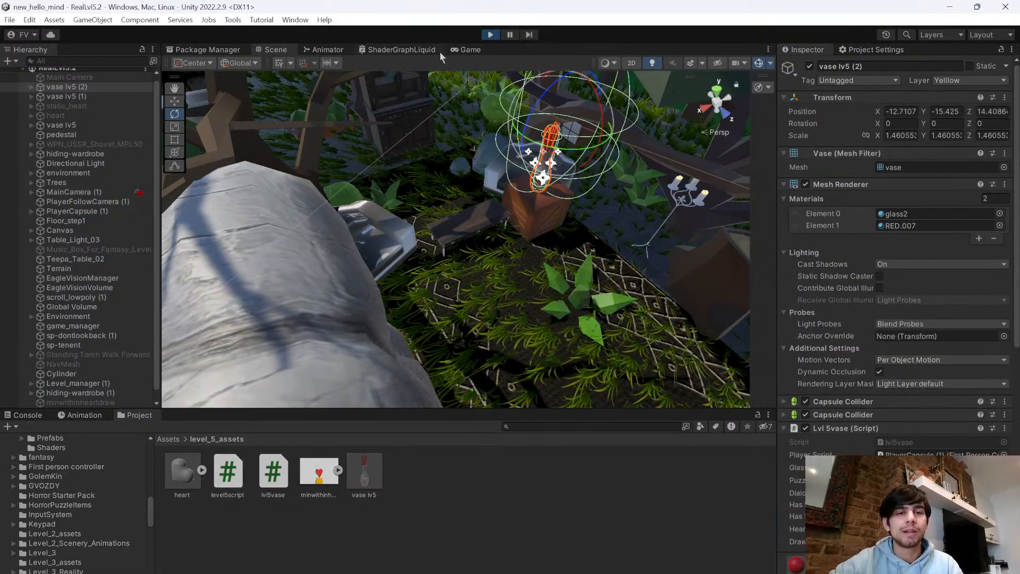
pyautogui.click(479, 47)
pyautogui.press('w')
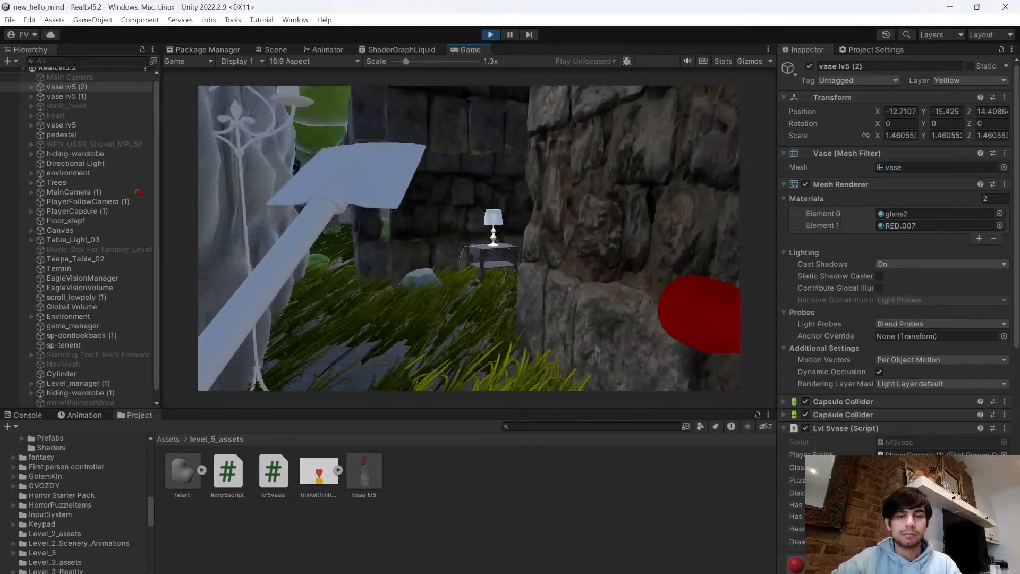
pyautogui.press('w')
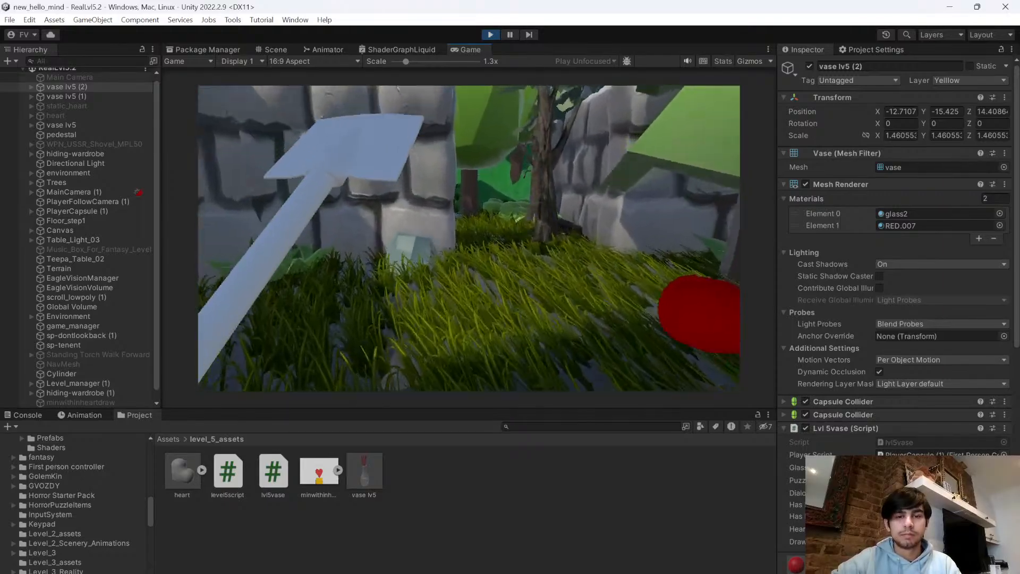
pyautogui.press('w')
pyautogui.press('w')
pyautogui.press('e')
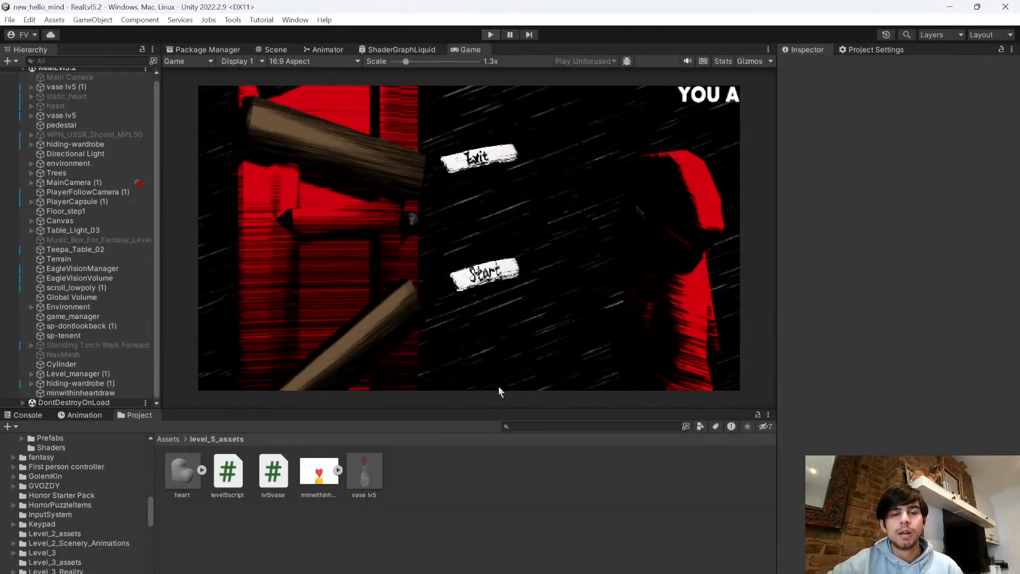
pyautogui.hotkey('ctrl', 'p')
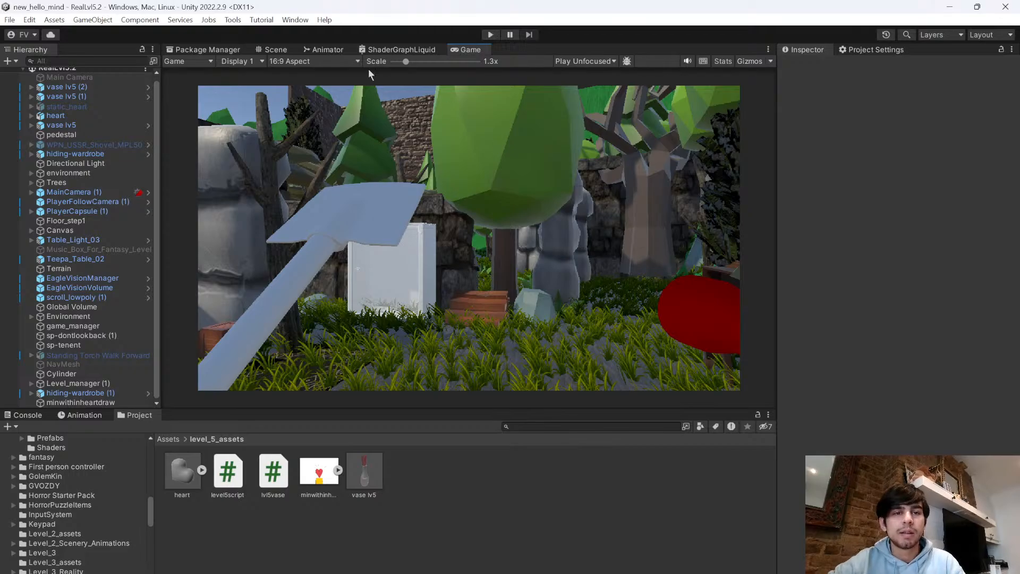
# - Return to the scene view, inspect the crate vase and its drawing up close, and select vase lv5 (1)
pyautogui.click(276, 49)
pyautogui.moveTo(478, 228); pyautogui.dragTo(597, 219, button='right')
pyautogui.press('w')
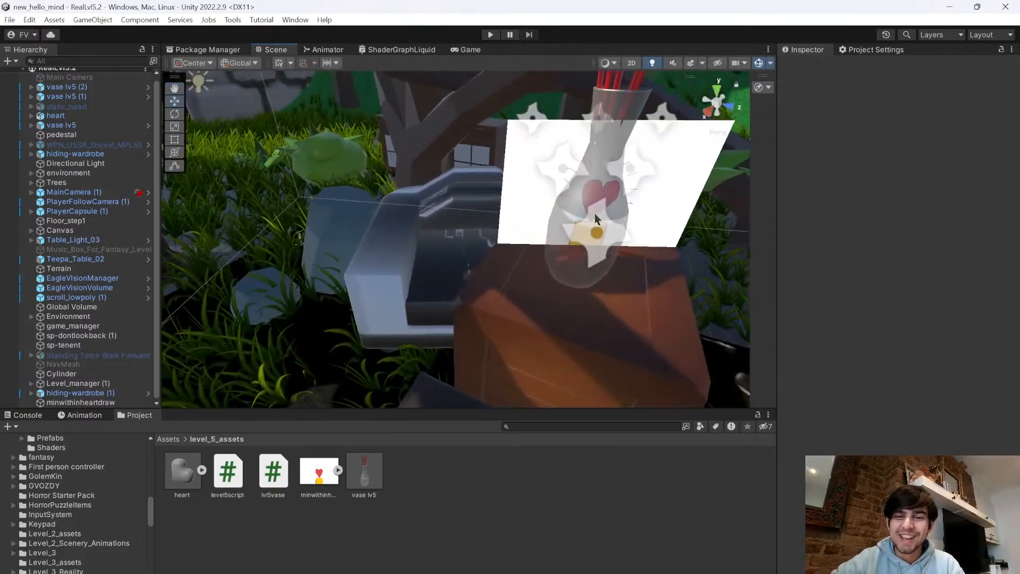
pyautogui.click(511, 200)
pyautogui.click(527, 158)
pyautogui.press('f')
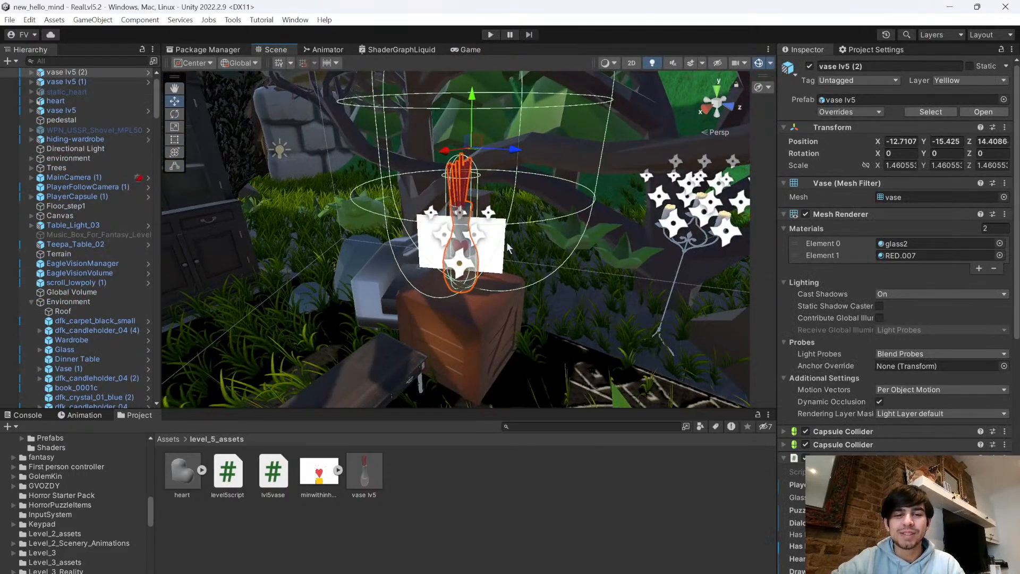
pyautogui.click(475, 275)
pyautogui.click(95, 101)
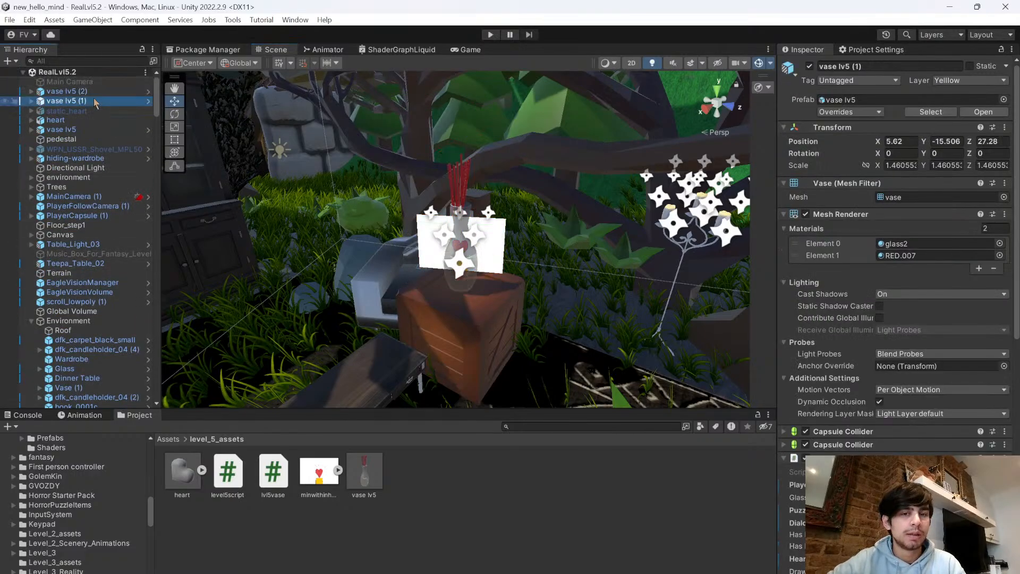
pyautogui.press('Down')
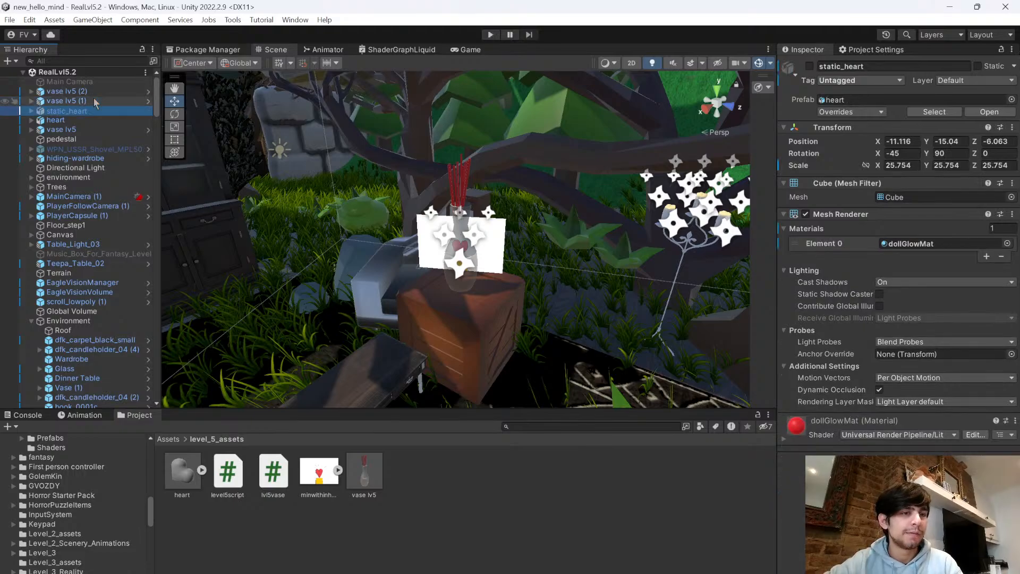
pyautogui.press('Down')
pyautogui.press('Up')
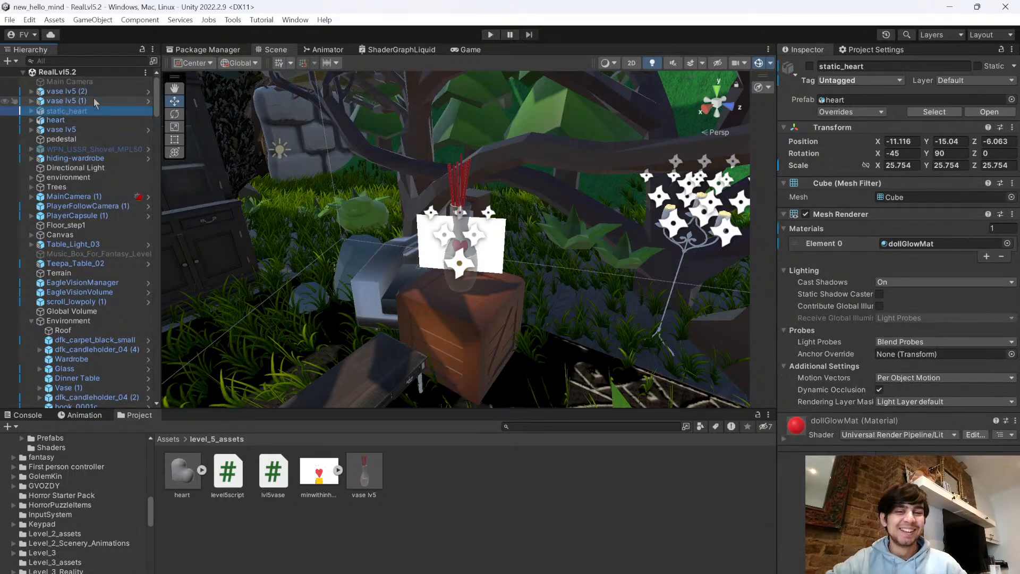
pyautogui.press('Up')
pyautogui.press('Up')
pyautogui.press('Down')
pyautogui.press('Down')
pyautogui.press('Down')
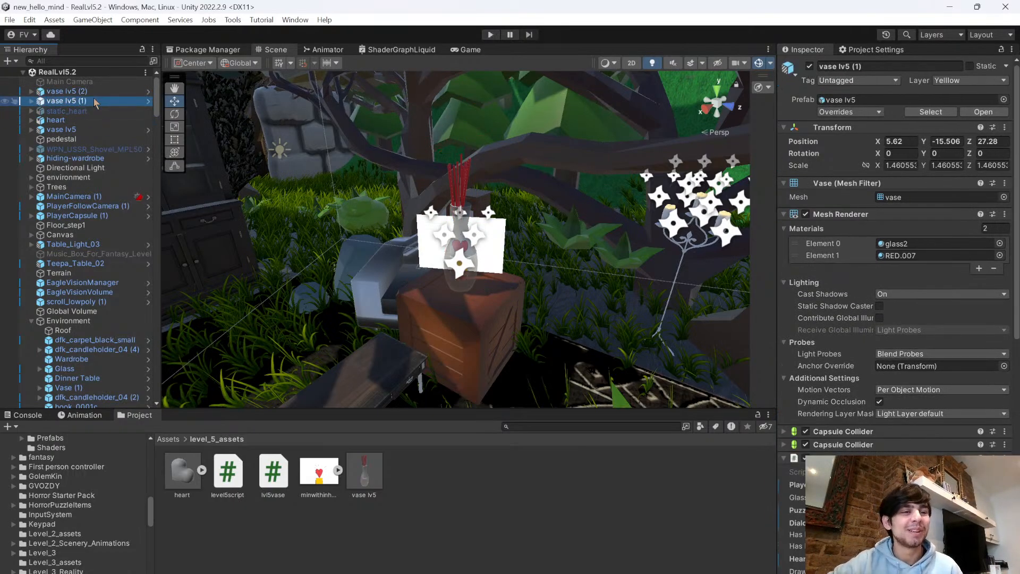
pyautogui.press('Down')
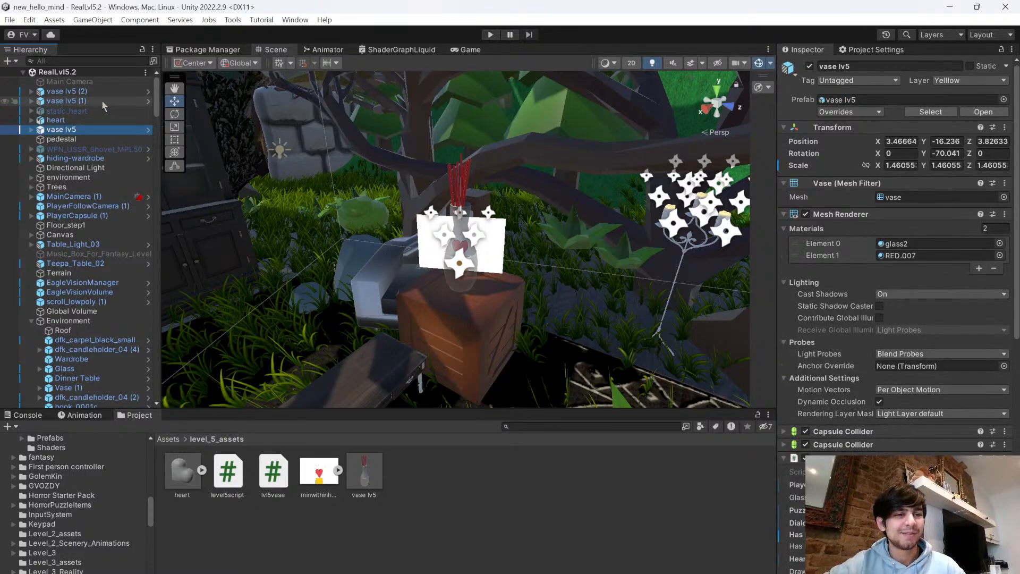
# - Assign minwithinheartdraw as the Drawing reference of vase lv5 (1), and check the Lvl 5vase settings of vase lv5 (2)
pyautogui.click(104, 101)
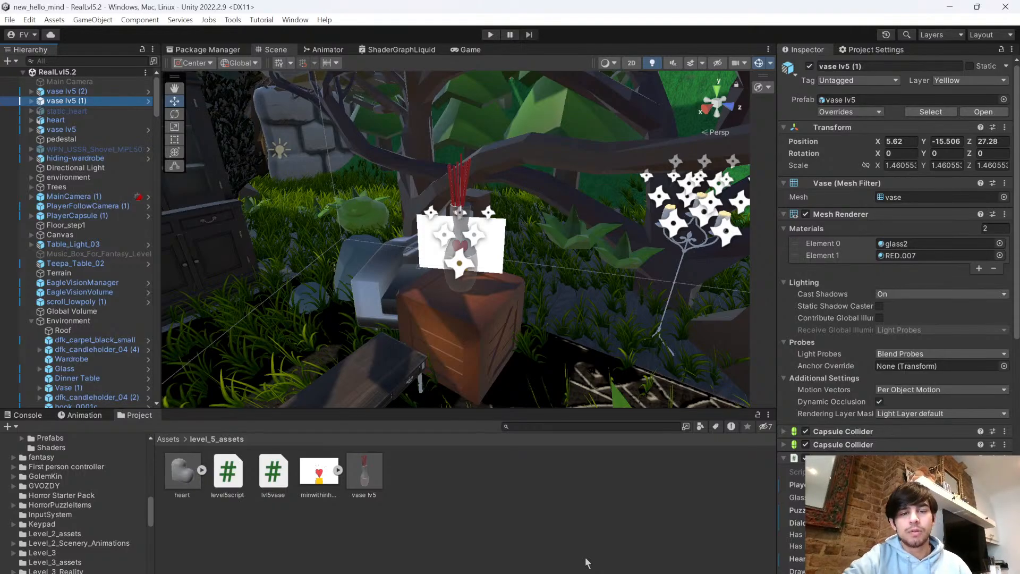
pyautogui.scroll(-4, 898, 266)
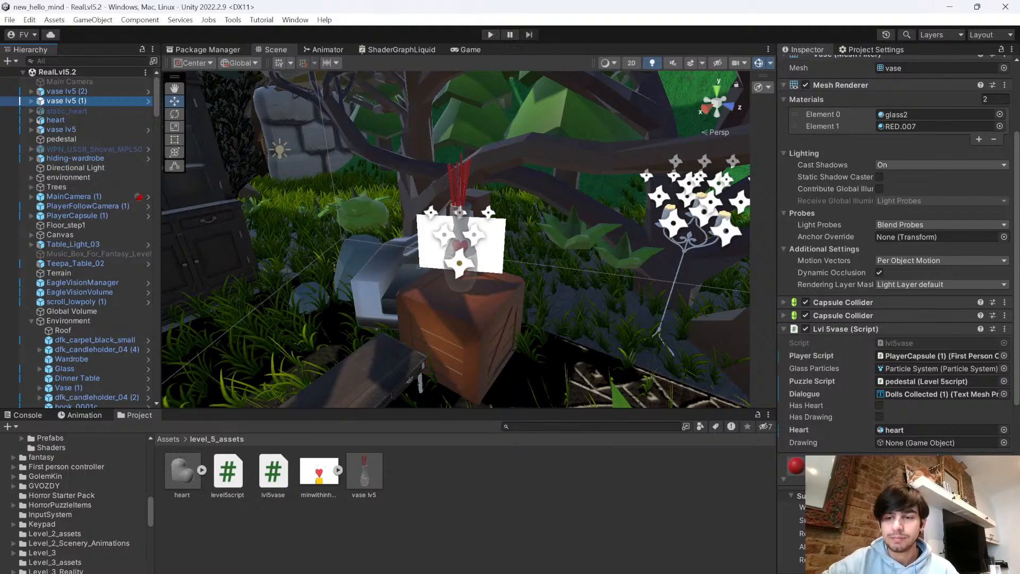
pyautogui.scroll(-20, 101, 319)
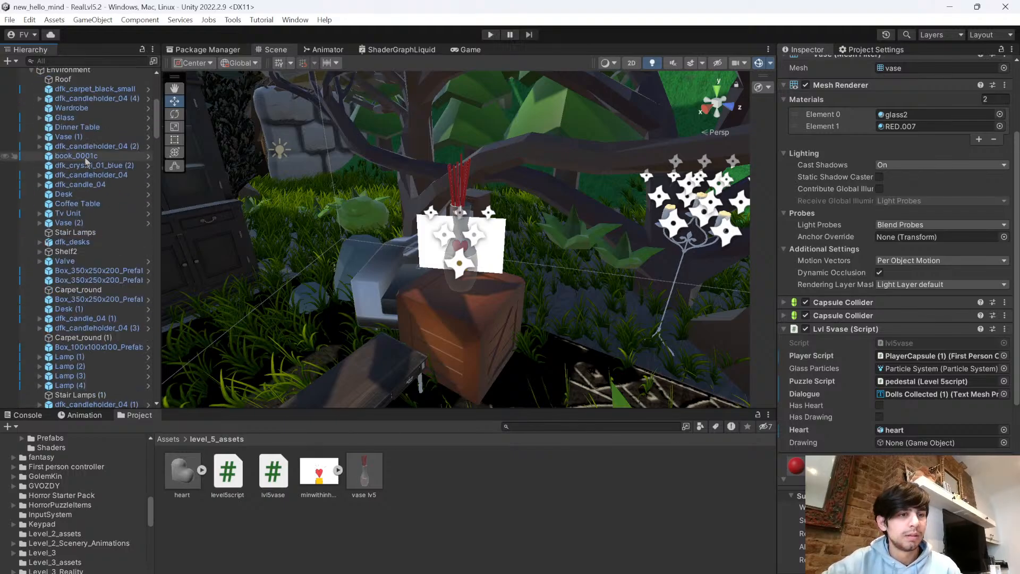
pyautogui.moveTo(156, 194); pyautogui.dragTo(177, 382)
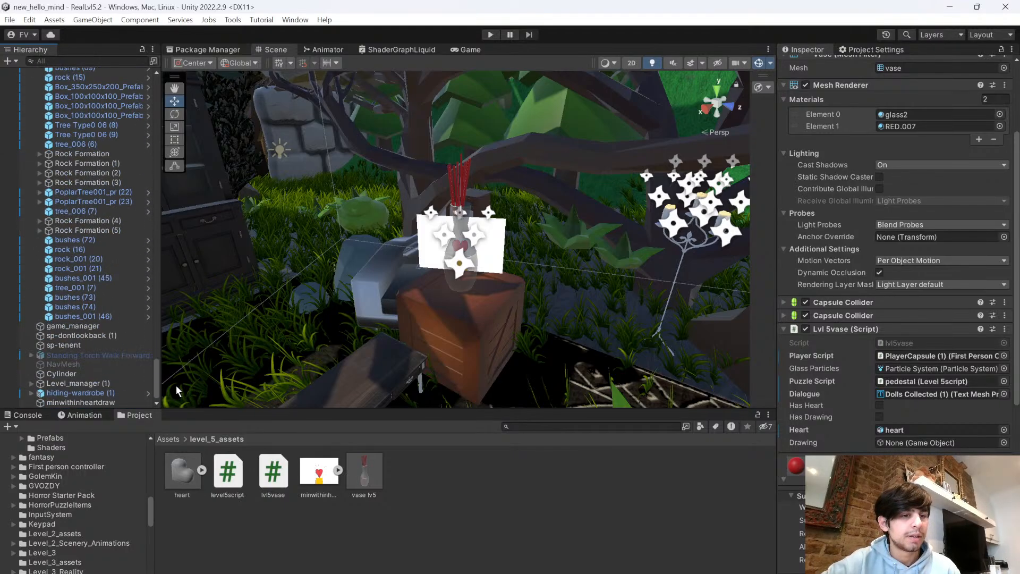
pyautogui.moveTo(85, 402); pyautogui.dragTo(735, 442)
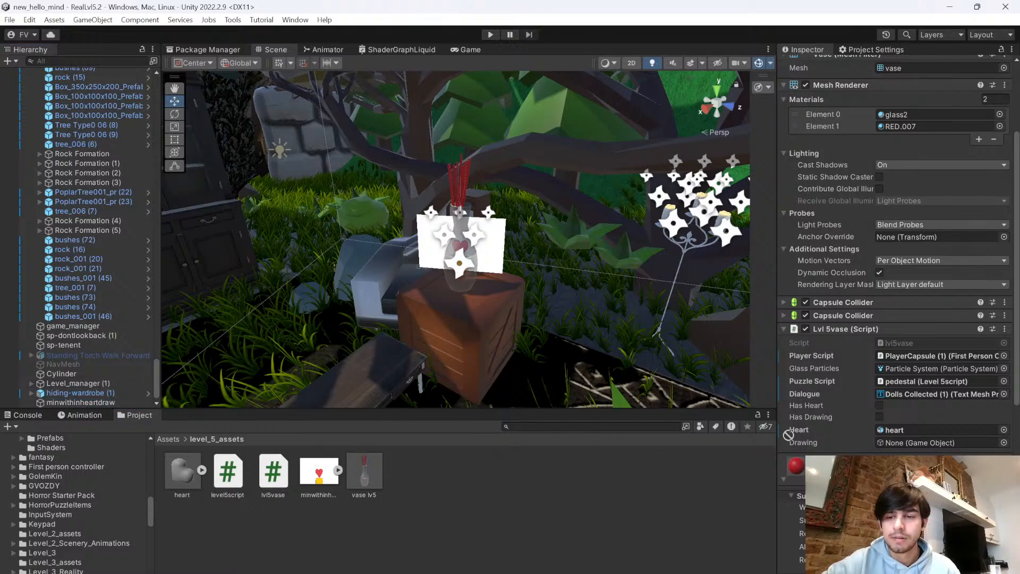
pyautogui.moveTo(932, 451); pyautogui.dragTo(932, 450)
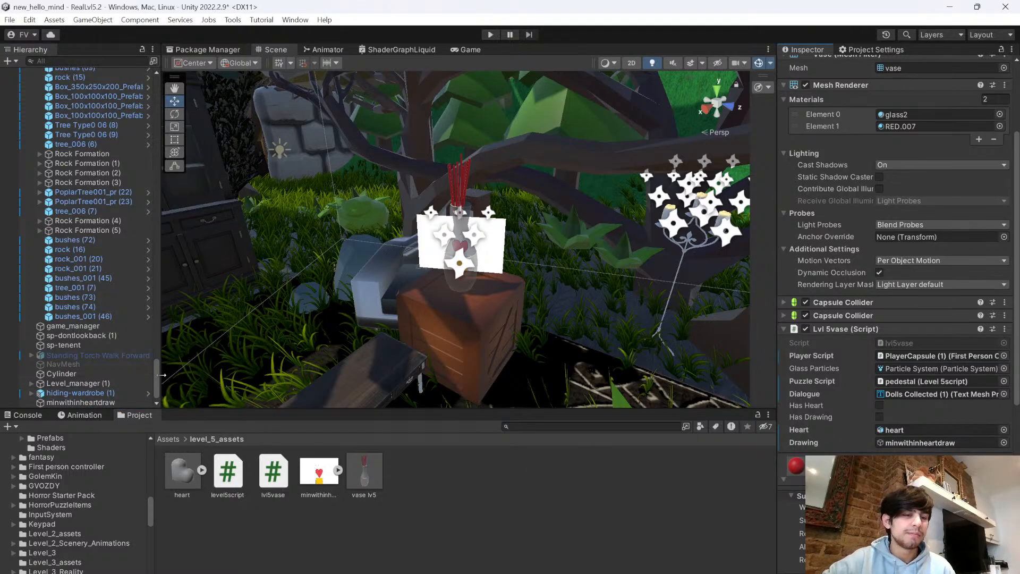
pyautogui.moveTo(155, 379); pyautogui.dragTo(169, 103)
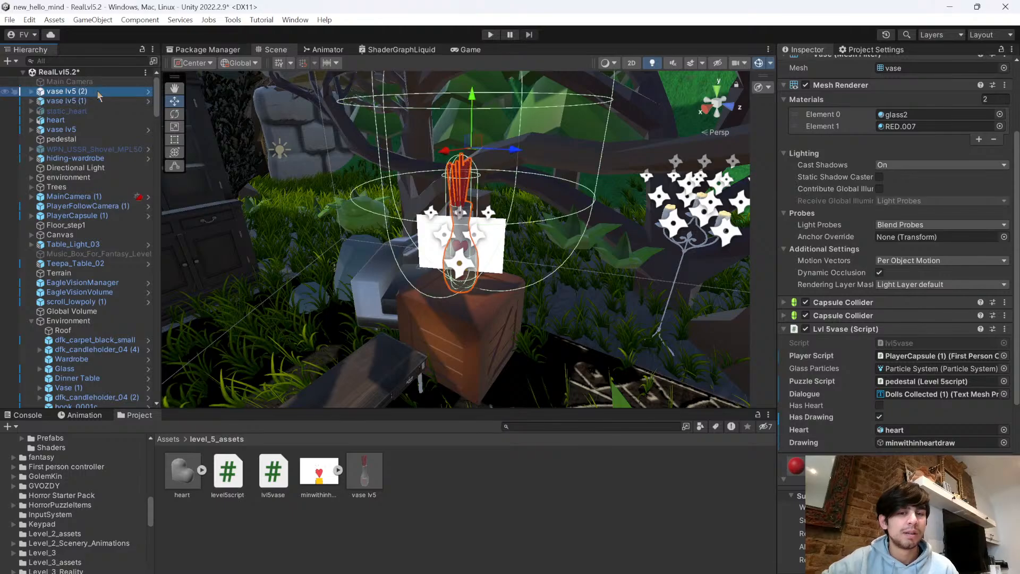
pyautogui.click(533, 488)
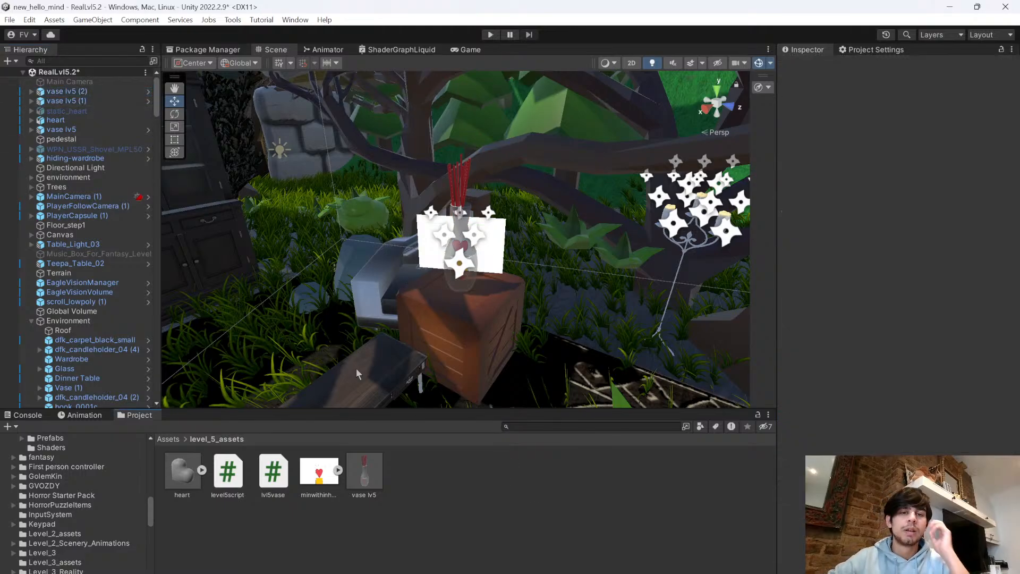
# - Change the tag of the minwithinheartdraw sprite behind the crate vase, and save the scene
pyautogui.click(501, 257)
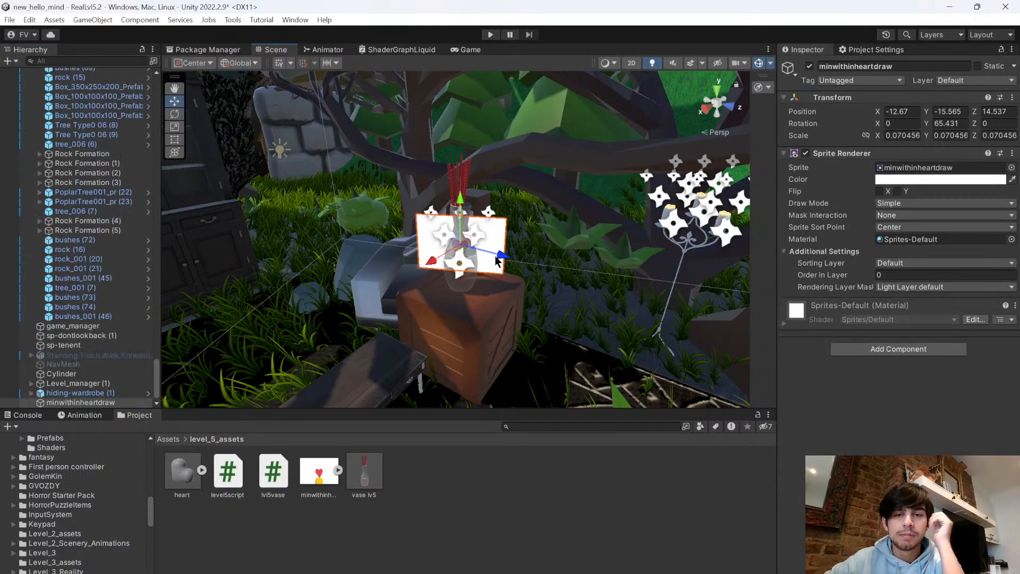
pyautogui.click(874, 83)
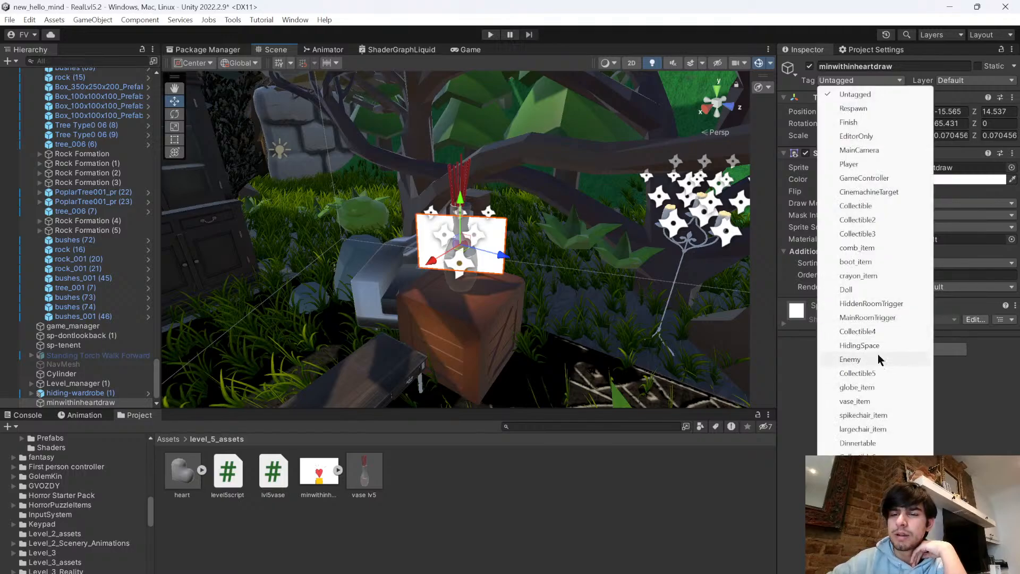
pyautogui.click(873, 331)
pyautogui.click(573, 507)
pyautogui.hotkey('ctrl', 's')
pyautogui.keyDown('alt'); pyautogui.moveTo(572, 271); pyautogui.dragTo(450, 266); pyautogui.keyUp('alt')
pyautogui.press('w')
pyautogui.moveTo(450, 265); pyautogui.dragTo(528, 235, button='right')
pyautogui.click(530, 235)
pyautogui.moveTo(518, 303); pyautogui.dragTo(456, 247, button='right')
pyautogui.press('s')
pyautogui.hotkey('ctrl', 'z')
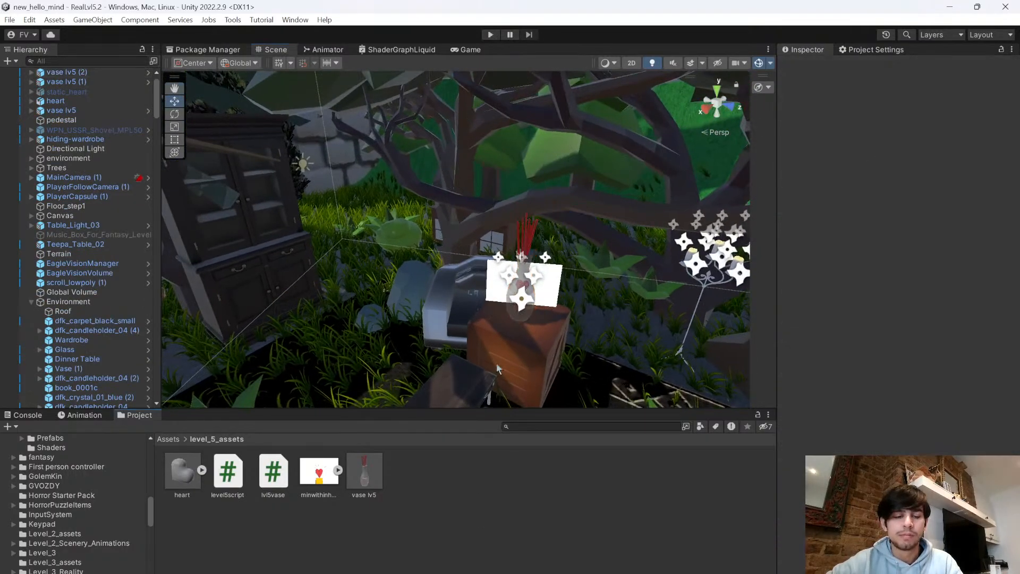
# - Play-test the level by walking through the trees towards the crate vase, and stop the game
pyautogui.click(489, 34)
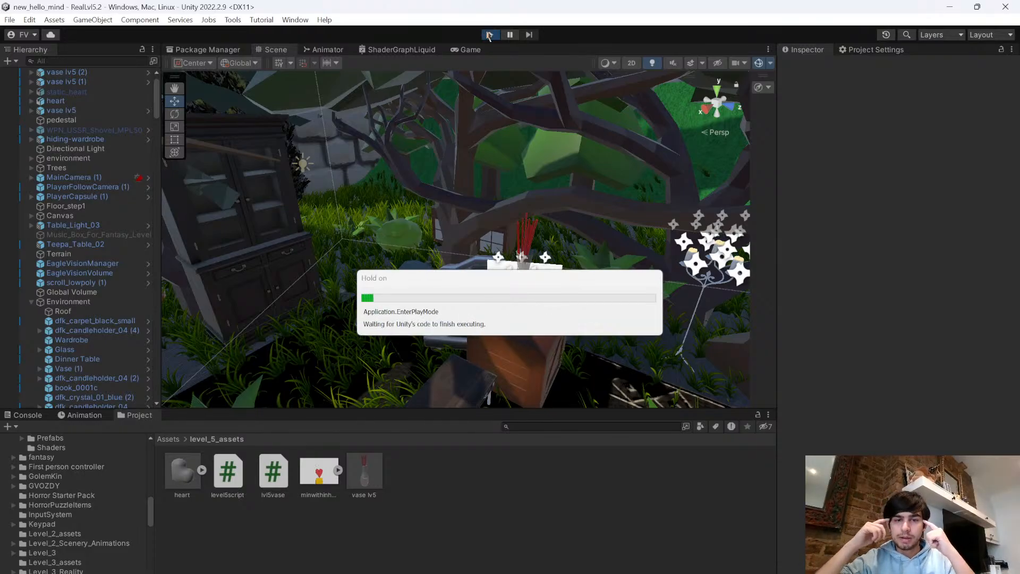
pyautogui.click(459, 53)
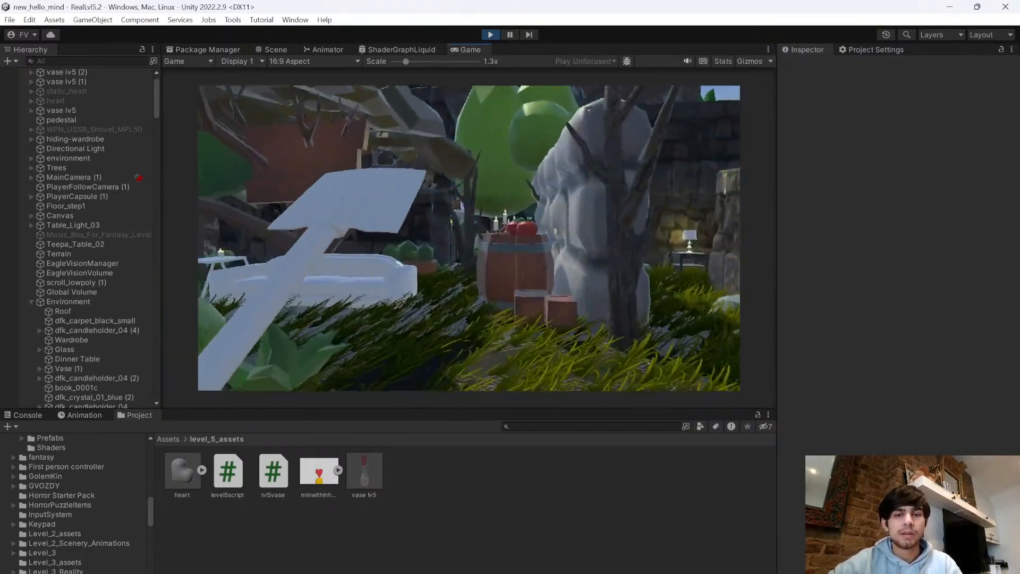
pyautogui.press('w')
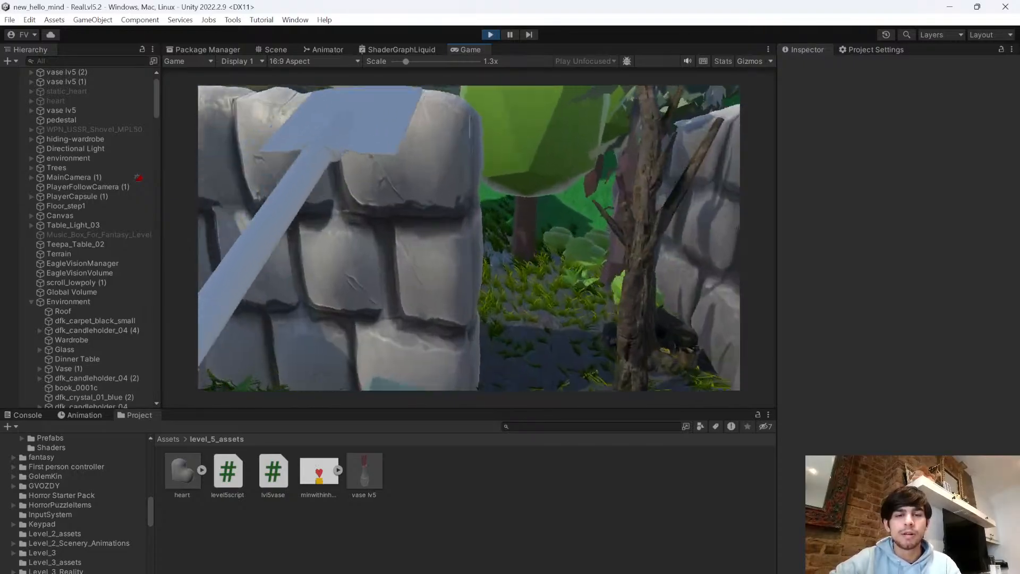
pyautogui.press('w')
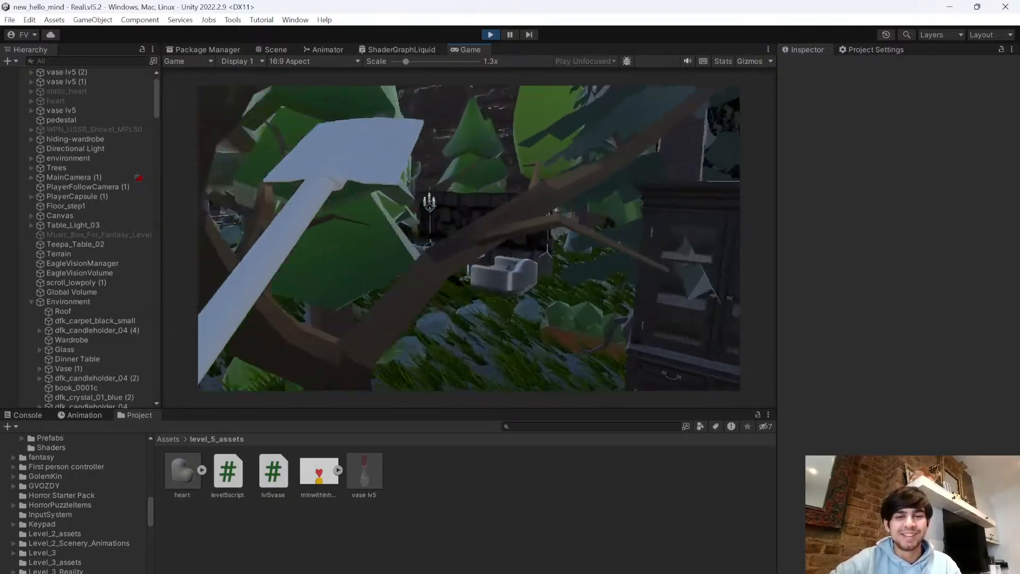
pyautogui.press('w')
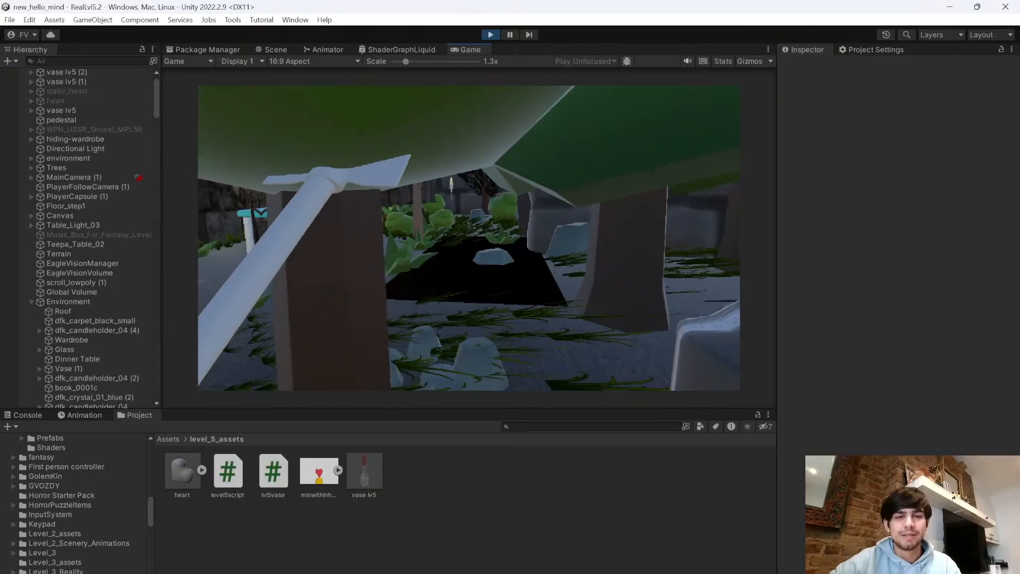
pyautogui.press('w')
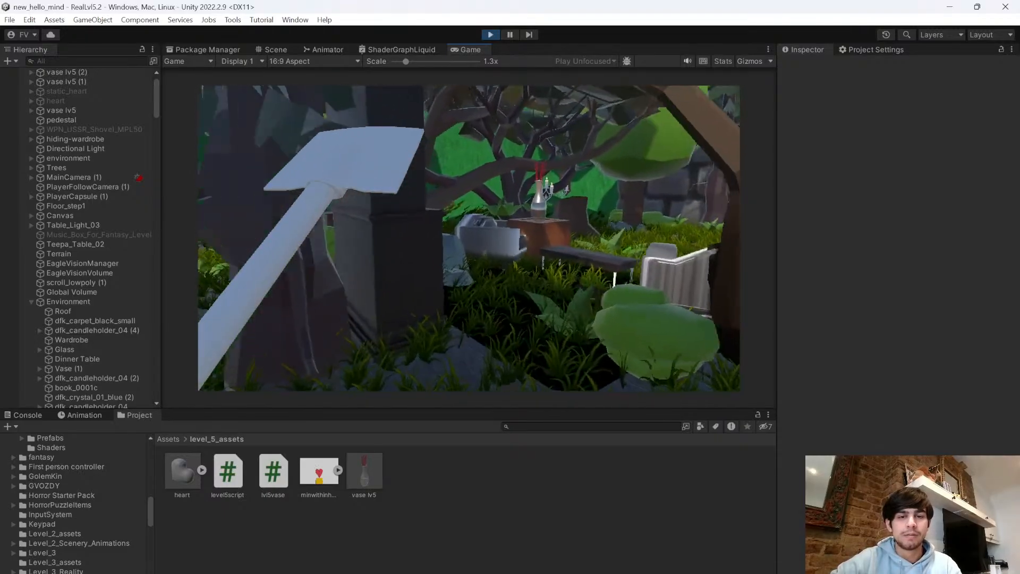
pyautogui.press('w')
pyautogui.press('Escape')
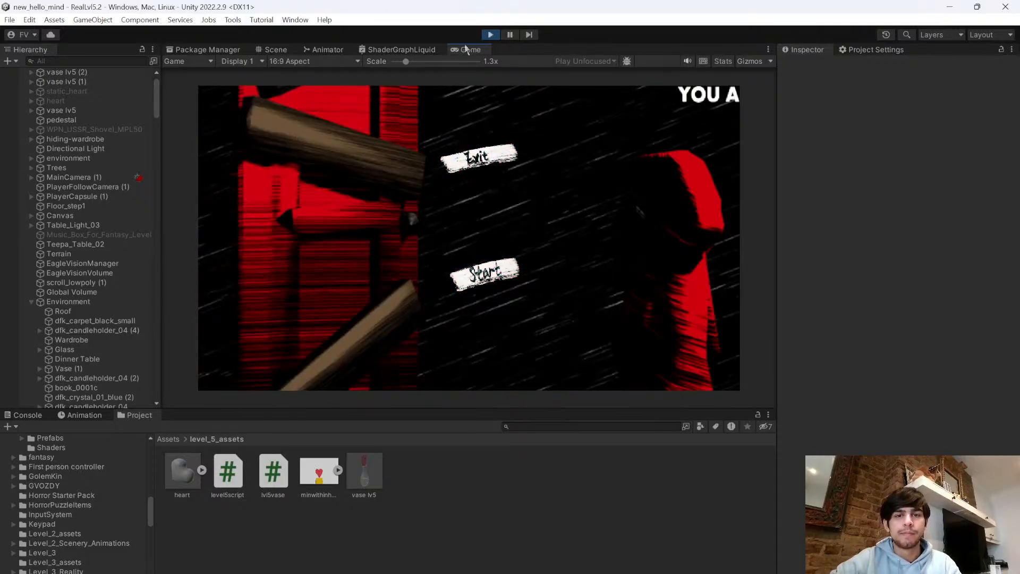
pyautogui.click(490, 34)
# - Return to the scene view and delete an unwanted object along the player's route
pyautogui.click(275, 49)
pyautogui.moveTo(383, 276); pyautogui.dragTo(494, 314, button='right')
pyautogui.press('s')
pyautogui.press('w')
pyautogui.click(494, 315)
pyautogui.press('Delete')
# - Rotate MVillage_TreeSet_Large_01 to about 142° around the Y axis
pyautogui.moveTo(515, 254); pyautogui.dragTo(444, 299, button='right')
pyautogui.click(457, 310)
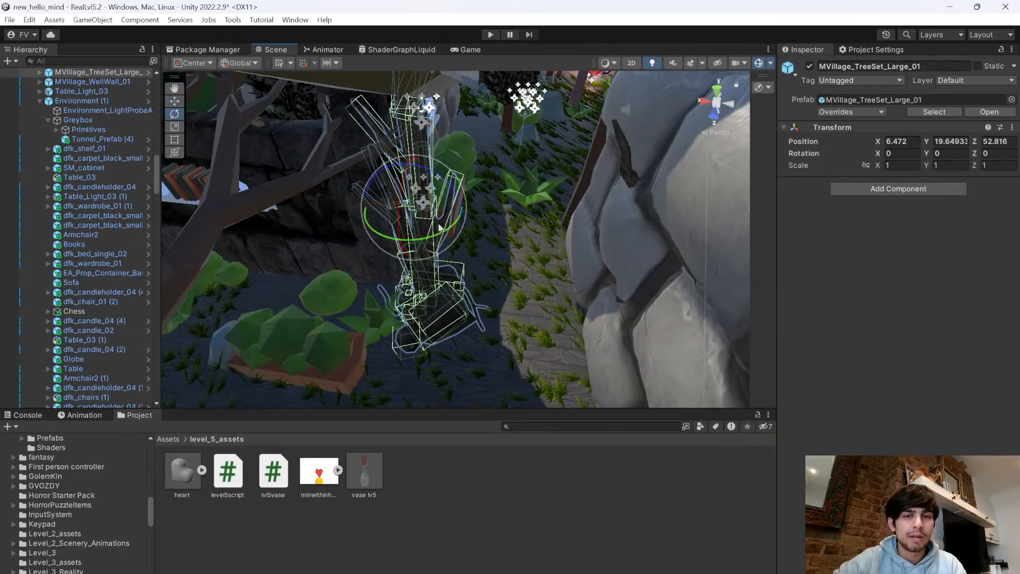
pyautogui.moveTo(240, 258); pyautogui.dragTo(187, 125)
pyautogui.click(174, 101)
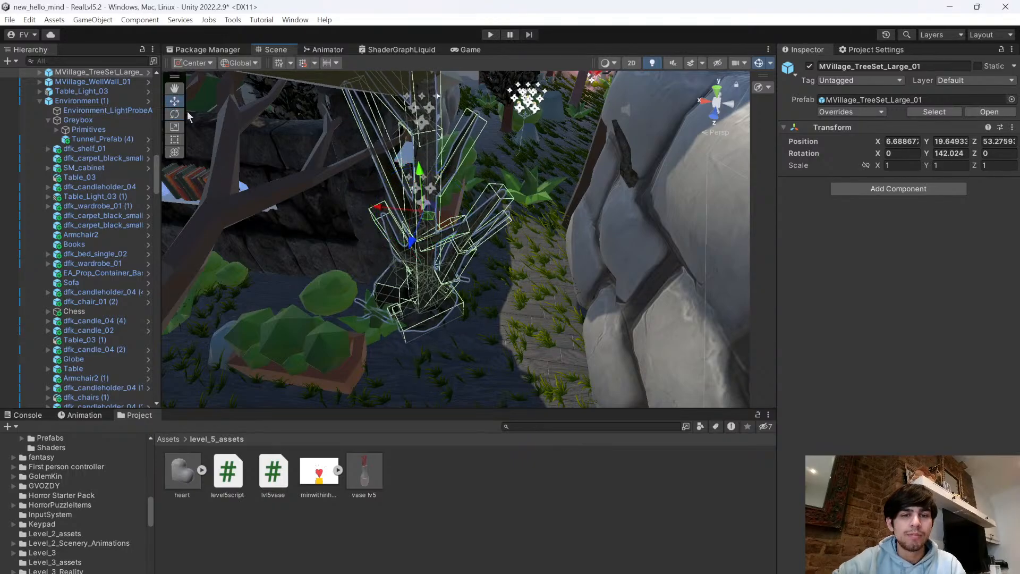
pyautogui.click(547, 471)
# - Move the Desk out of the Sofa onto the open ground and place the dfk_candle_04 candle on top of it
pyautogui.moveTo(555, 393); pyautogui.dragTo(548, 323, button='right')
pyautogui.click(368, 250)
pyautogui.moveTo(437, 297); pyautogui.dragTo(547, 264, button='right')
pyautogui.click(537, 257)
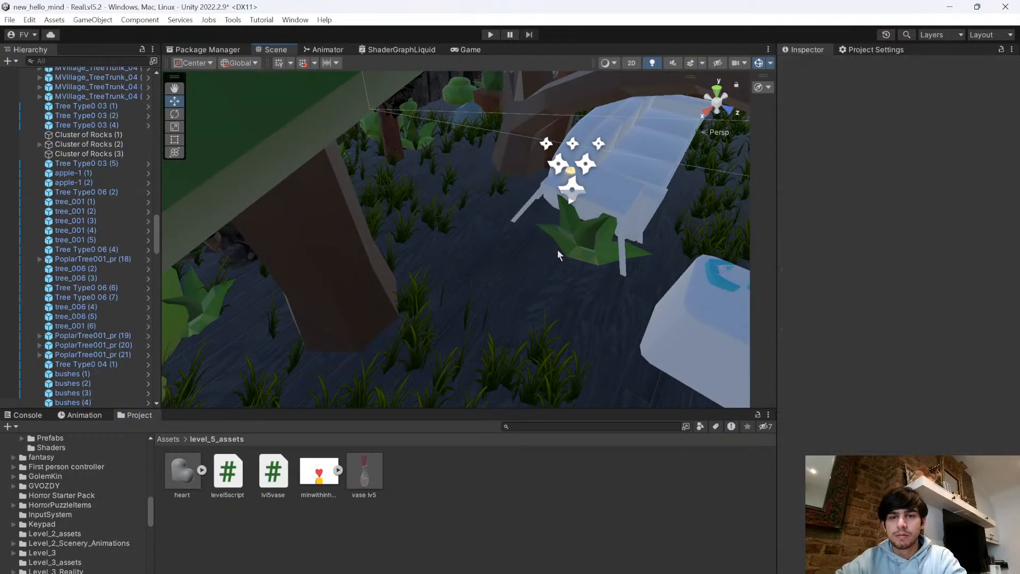
pyautogui.click(625, 202)
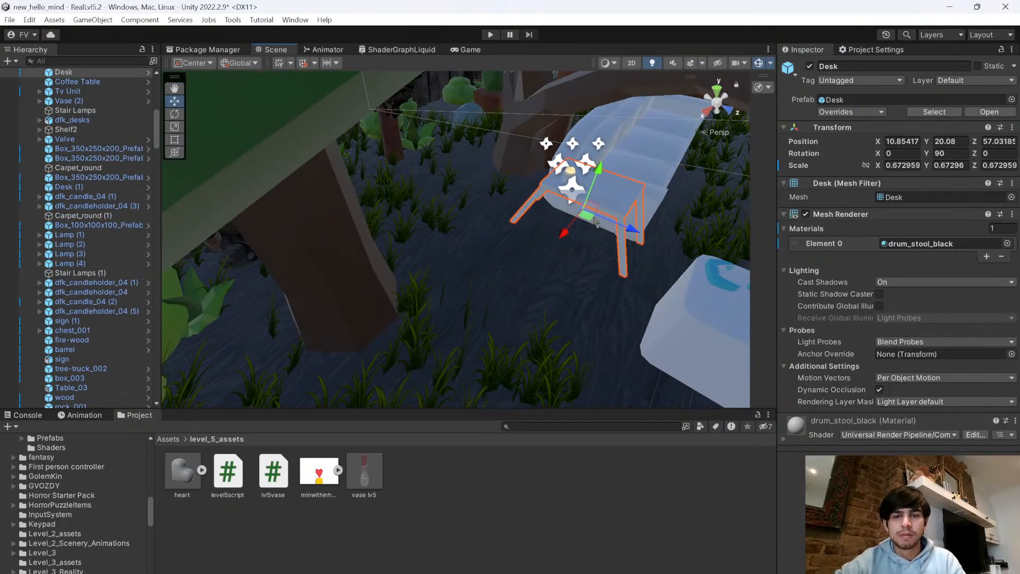
pyautogui.click(606, 185)
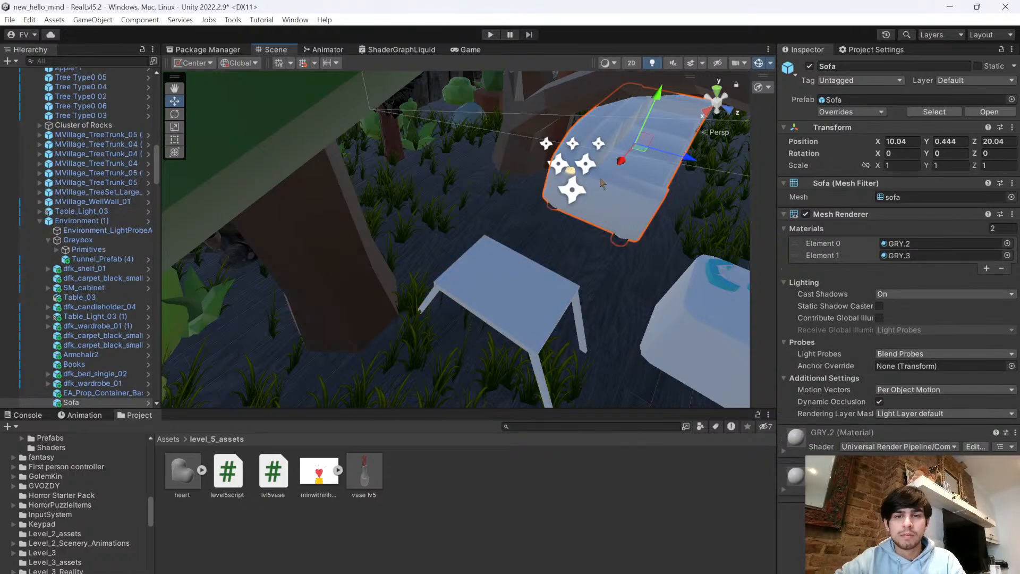
pyautogui.click(570, 182)
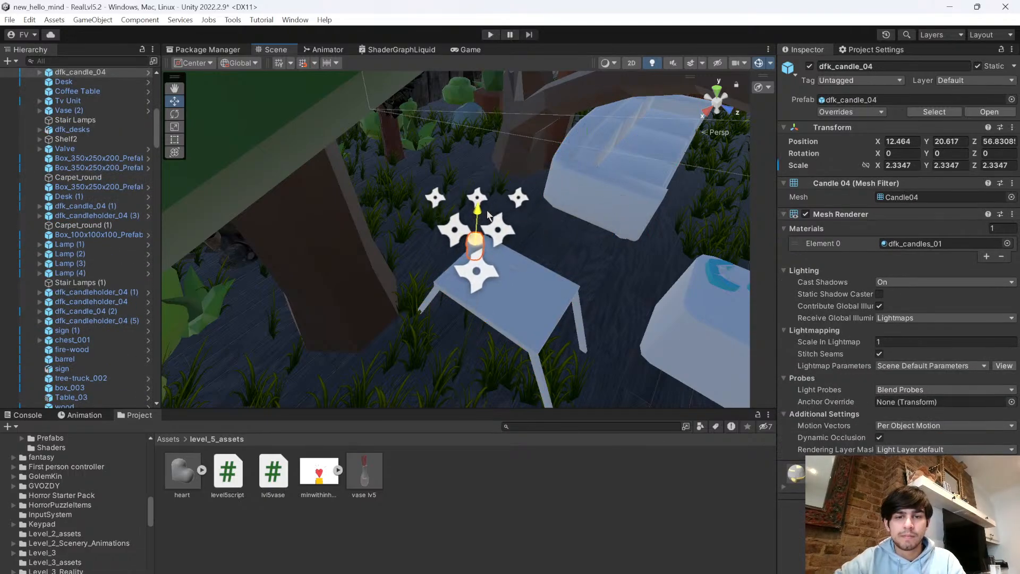
pyautogui.moveTo(557, 251); pyautogui.dragTo(596, 224, button='right')
pyautogui.click(501, 228)
# - Move MVillage_TreeSet_Large_01 towards the wall behind the flower pot, to about X 7.54, Z 53.58
pyautogui.moveTo(478, 179); pyautogui.dragTo(441, 270)
pyautogui.moveTo(580, 205); pyautogui.dragTo(371, 232, button='right')
pyautogui.moveTo(407, 228); pyautogui.dragTo(412, 227)
pyautogui.moveTo(412, 227); pyautogui.dragTo(547, 286, button='right')
pyautogui.press('w')
pyautogui.click(391, 223)
pyautogui.press('f')
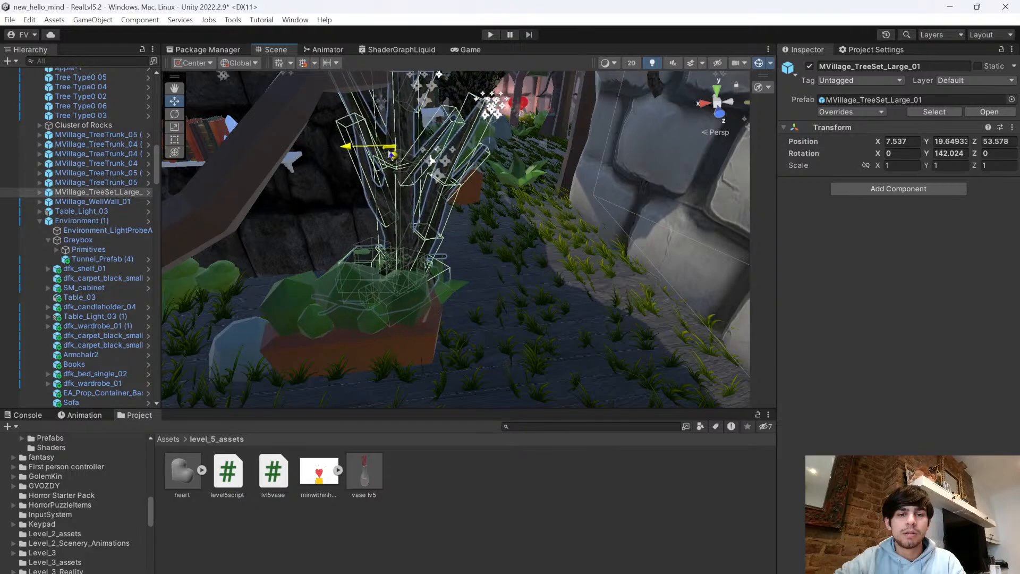
pyautogui.click(500, 449)
# - Place flower-pot (7) lengthwise along the wall at about X 6.60, Z 51.51, with a Y rotation of 90
pyautogui.moveTo(522, 319); pyautogui.dragTo(468, 292, button='right')
pyautogui.click(361, 322)
pyautogui.press('f')
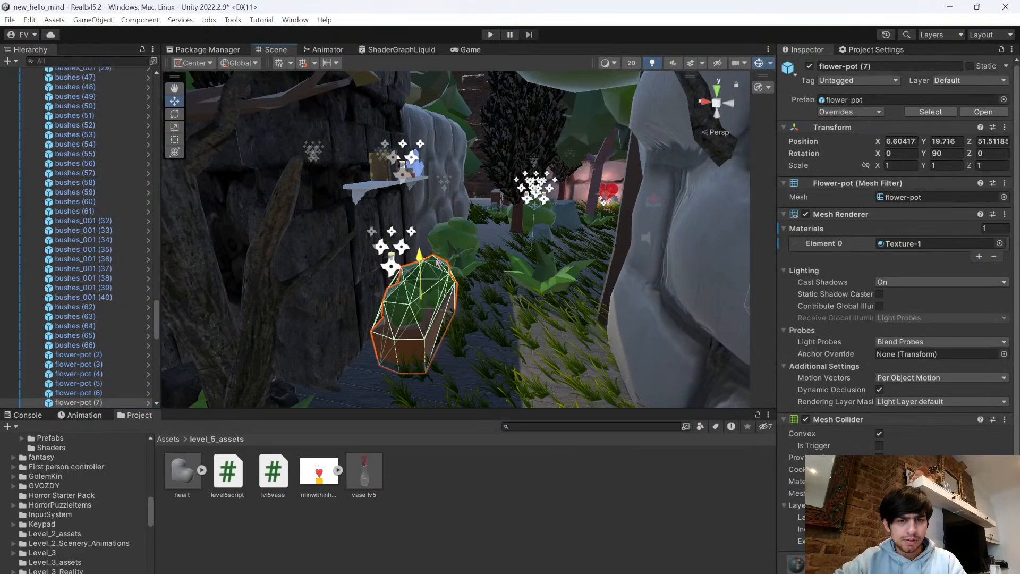
pyautogui.click(574, 449)
# - Shift tree_007 (11) slightly beside the dark stone wall
pyautogui.moveTo(595, 310); pyautogui.dragTo(581, 332, button='right')
pyautogui.click(607, 324)
pyautogui.moveTo(617, 273); pyautogui.dragTo(699, 256, button='right')
pyautogui.click(546, 308)
pyautogui.press('f')
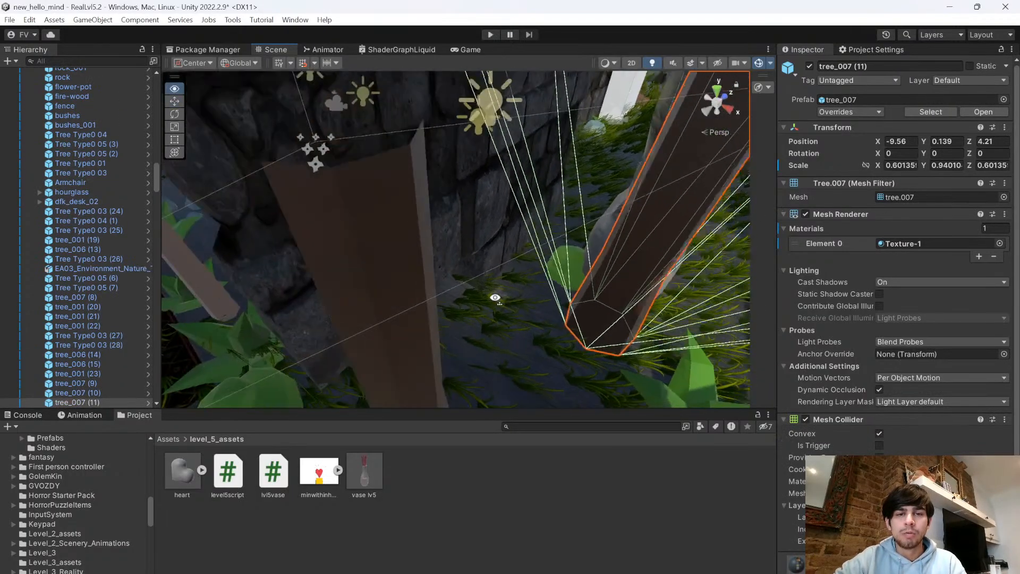
pyautogui.moveTo(499, 173); pyautogui.dragTo(480, 165)
pyautogui.moveTo(486, 210); pyautogui.dragTo(528, 232, button='right')
pyautogui.moveTo(472, 125); pyautogui.dragTo(463, 123)
pyautogui.moveTo(572, 217); pyautogui.dragTo(616, 247, button='right')
# - Clear the passage around the MVillage_WellWall_01 wall segments by selecting and deleting the unwanted objects there
pyautogui.click(518, 212)
pyautogui.moveTo(518, 213); pyautogui.dragTo(531, 196, button='right')
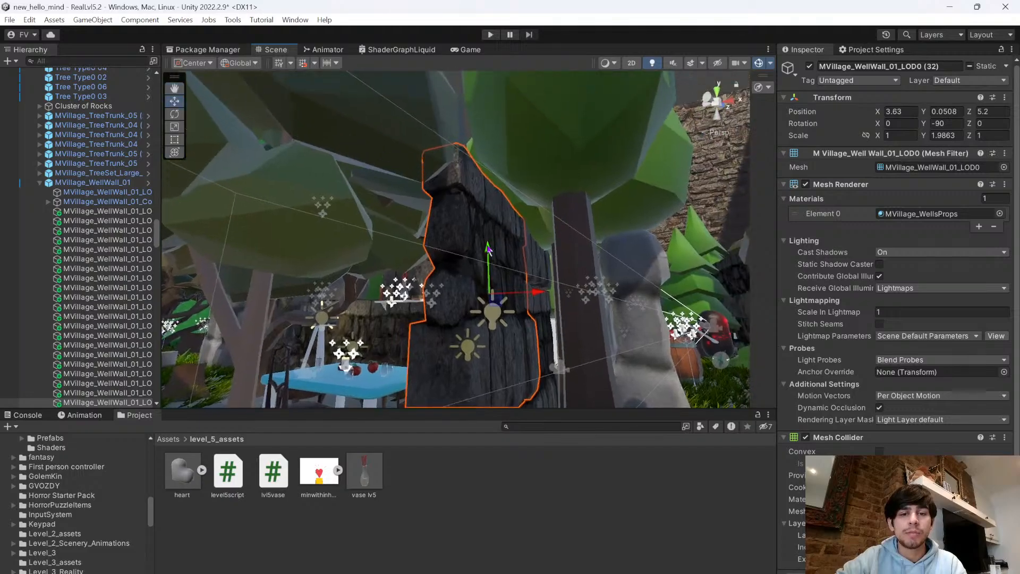
pyautogui.moveTo(555, 267); pyautogui.dragTo(585, 319, button='right')
pyautogui.moveTo(966, 389); pyautogui.dragTo(977, 330, button='right')
pyautogui.click(519, 297)
pyautogui.click(517, 291)
pyautogui.moveTo(564, 295); pyautogui.dragTo(362, 319, button='right')
pyautogui.press('Delete')
pyautogui.click(563, 311)
pyautogui.moveTo(914, 273); pyautogui.dragTo(850, 298, button='right')
pyautogui.click(447, 275)
pyautogui.click(420, 333)
pyautogui.click(420, 333)
pyautogui.press('Delete')
pyautogui.click(527, 251)
pyautogui.press('Delete')
# - Move rock_001 (7) aside next to the green bush, to about X -7.68, Z 2.32
pyautogui.click(499, 241)
pyautogui.moveTo(499, 240); pyautogui.dragTo(564, 213, button='right')
pyautogui.moveTo(584, 196); pyautogui.dragTo(307, 211)
pyautogui.click(467, 441)
pyautogui.moveTo(503, 269); pyautogui.dragTo(592, 232, button='right')
pyautogui.click(531, 251)
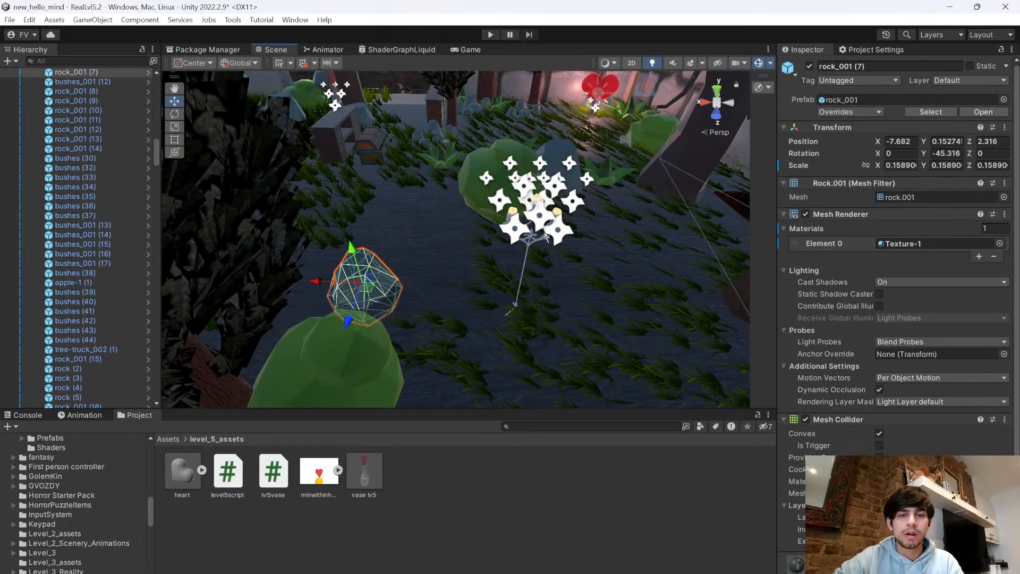
# - Move dfk_candleholder_04 (4) next to the stone wall at about X 4.58, Z 13.42, and rotate it to about -32.9° around Y
pyautogui.click(532, 246)
pyautogui.click(530, 240)
pyautogui.moveTo(530, 241); pyautogui.dragTo(516, 269, button='right')
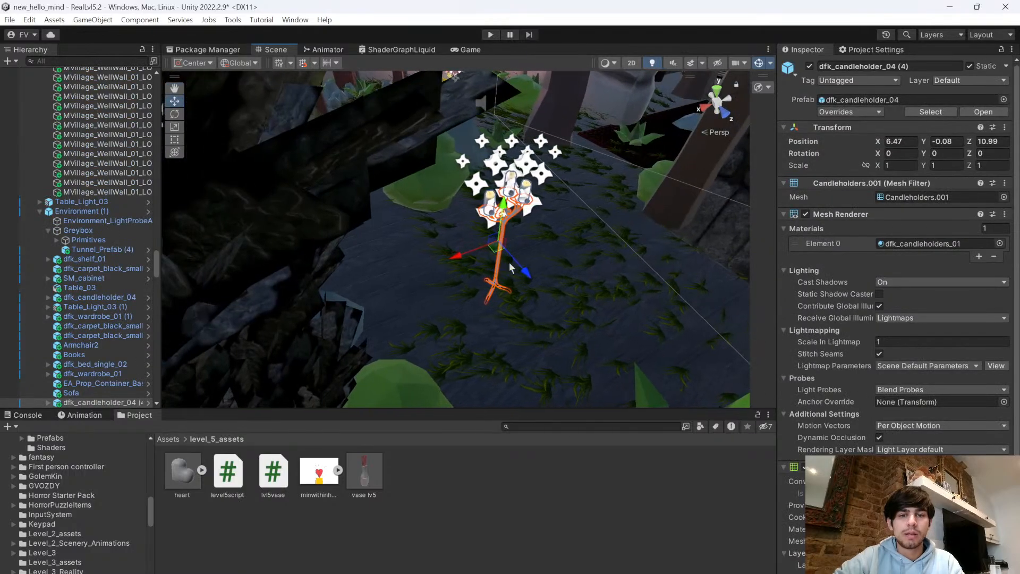
pyautogui.press('f')
pyautogui.moveTo(478, 288); pyautogui.dragTo(476, 292)
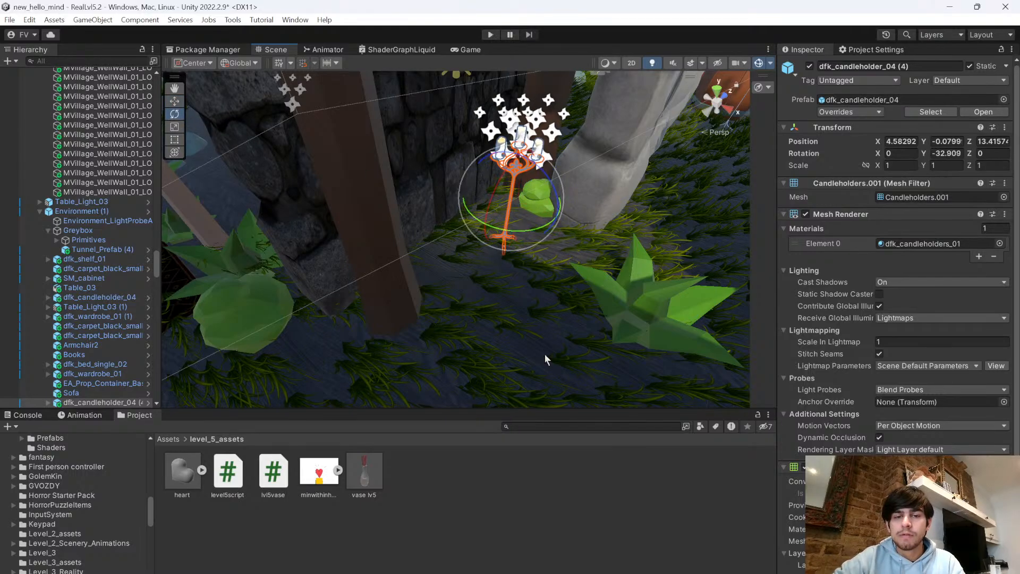
# - Shift the round green bush bushes_001 (12) and the adjacent rock_001 (1) to new spots on the dark ground
pyautogui.click(508, 348)
pyautogui.moveTo(460, 231); pyautogui.dragTo(981, 167, button='right')
pyautogui.scroll(3, 654, 262)
pyautogui.moveTo(615, 282); pyautogui.dragTo(533, 296, button='right')
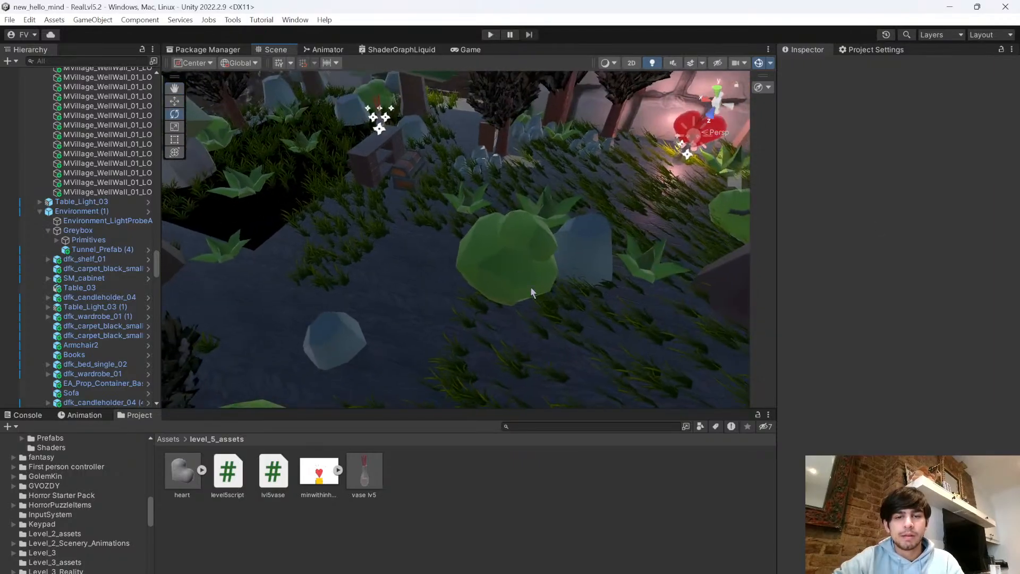
pyautogui.click(512, 272)
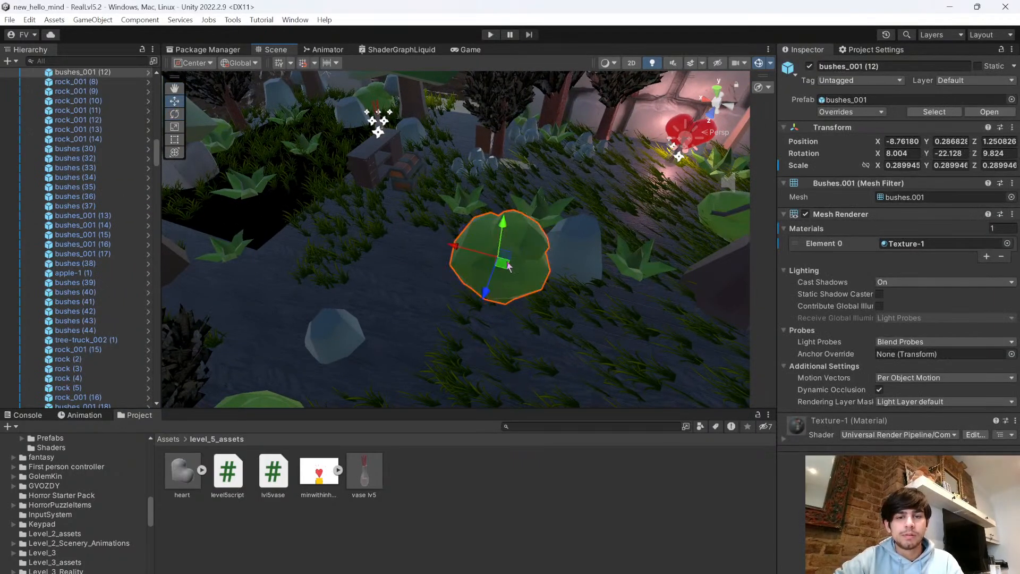
pyautogui.click(594, 271)
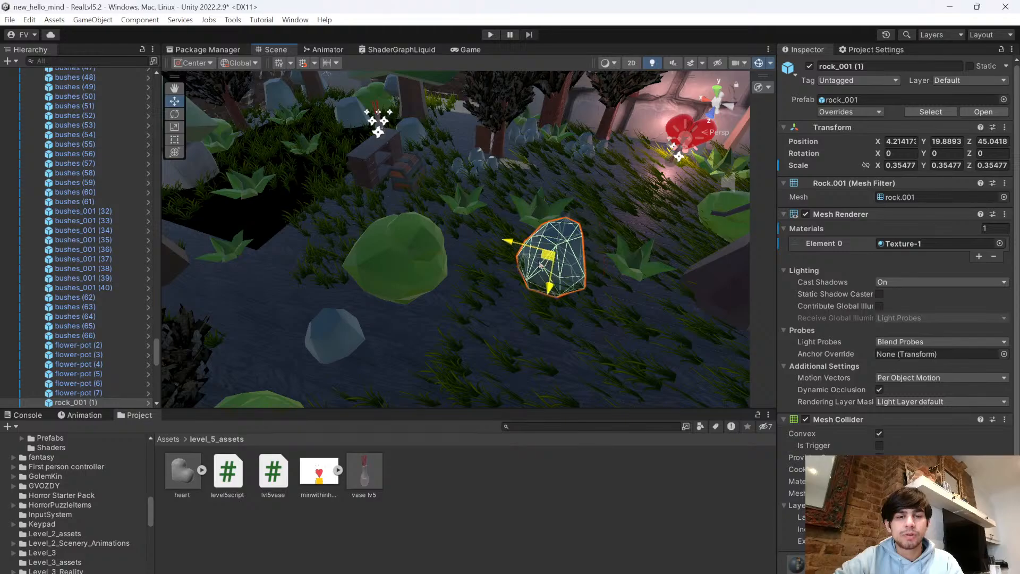
# - Move Tree Type0 03 (27) to about X -11.2, Z 0.52, next to the wall
pyautogui.moveTo(434, 261); pyautogui.dragTo(477, 295, button='right')
pyautogui.click(477, 293)
pyautogui.moveTo(487, 171); pyautogui.dragTo(495, 118, button='right')
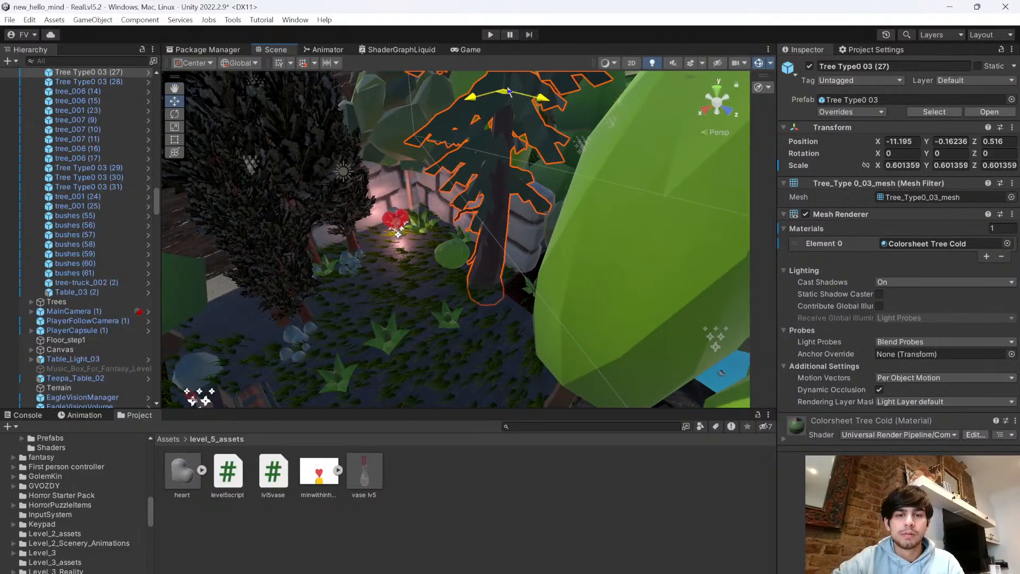
pyautogui.click(502, 402)
# - Examine the placement of vase lv5 in front of the red heart and the vase on the desk by the candleholder
pyautogui.moveTo(494, 376); pyautogui.dragTo(467, 250, button='right')
pyautogui.click(447, 234)
pyautogui.moveTo(524, 297); pyautogui.dragTo(420, 163, button='right')
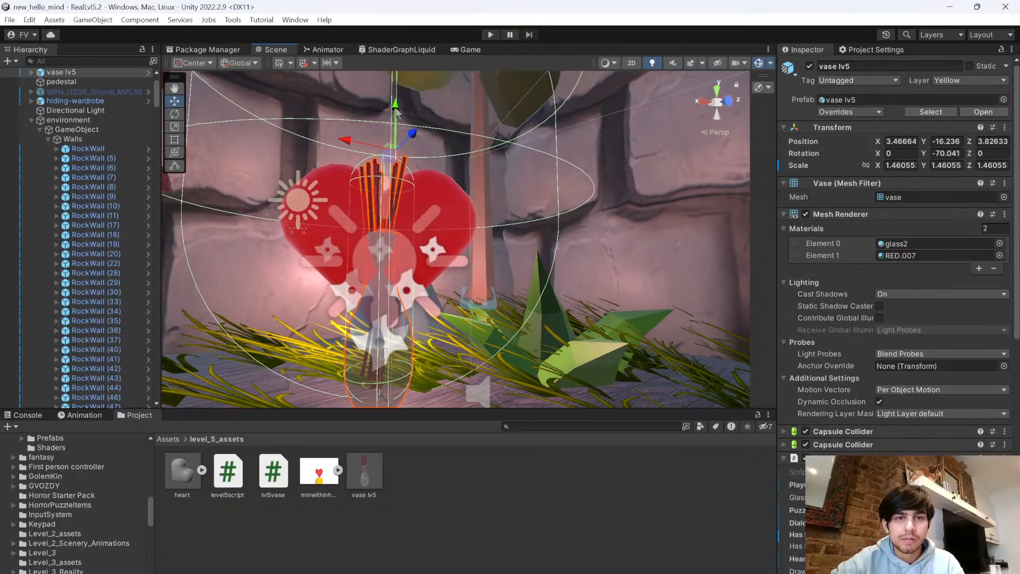
pyautogui.moveTo(404, 105); pyautogui.dragTo(572, 407, button='right')
pyautogui.click(572, 405)
pyautogui.moveTo(493, 357); pyautogui.dragTo(755, 331, button='right')
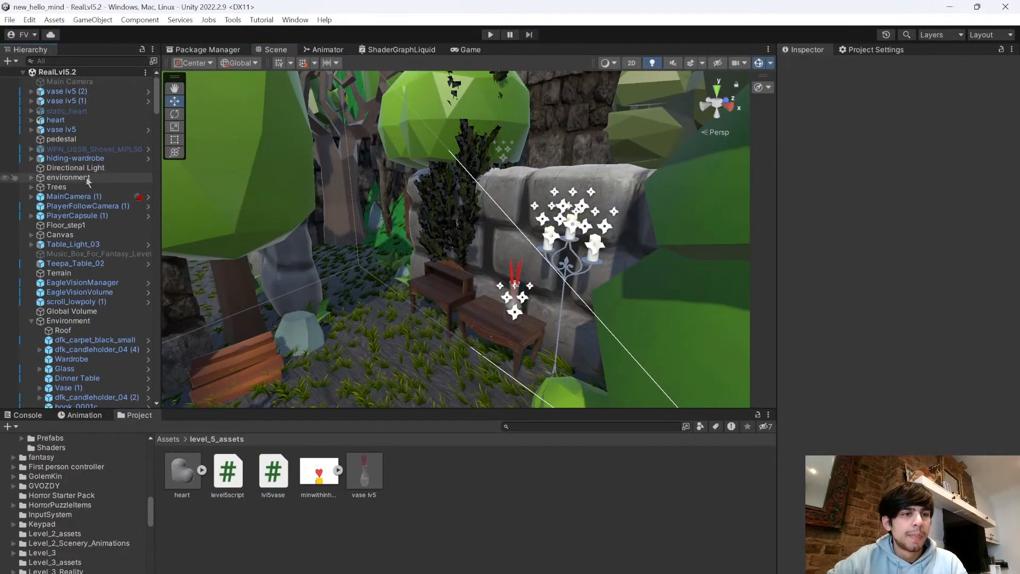
# - Duplicate vase lv5 (2) and shift the copy to about X -12.23, Z 13.34
pyautogui.click(78, 103)
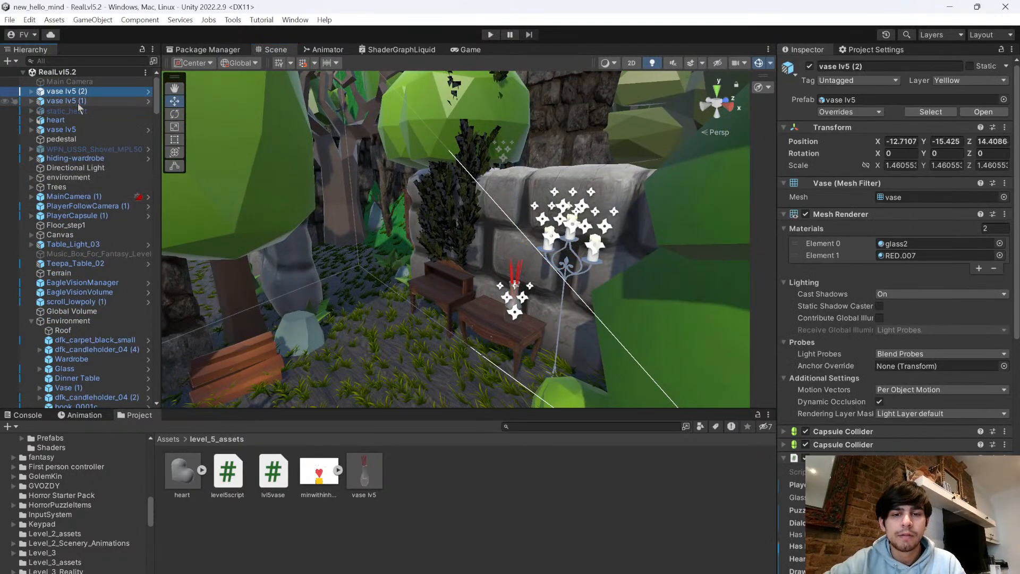
pyautogui.moveTo(404, 255); pyautogui.dragTo(224, 239, button='right')
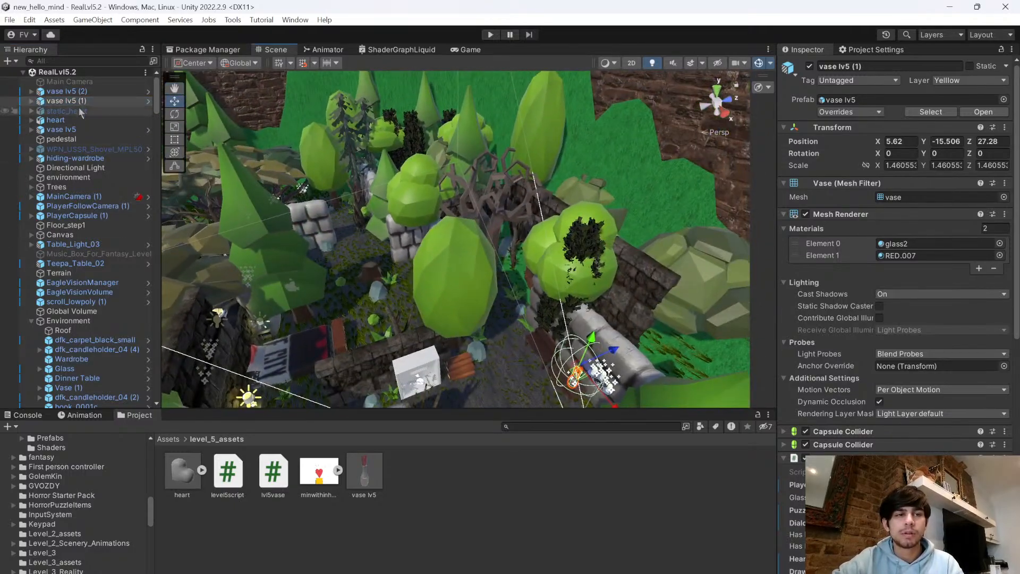
pyautogui.moveTo(403, 326); pyautogui.dragTo(437, 328, button='right')
pyautogui.press('f')
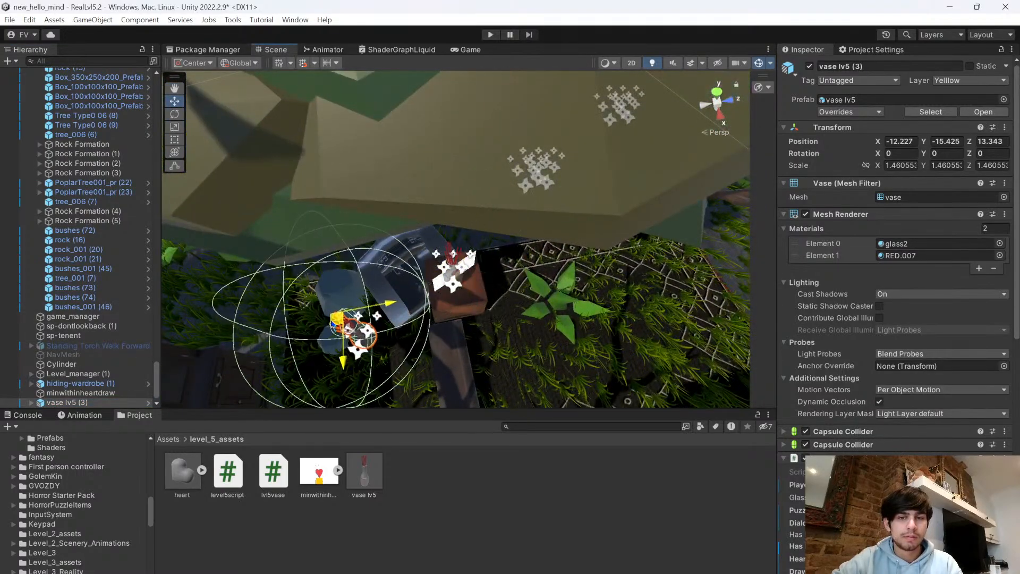
pyautogui.scroll(-4, 922, 453)
pyautogui.moveTo(442, 259); pyautogui.dragTo(230, 279, button='right')
pyautogui.moveTo(531, 263); pyautogui.dragTo(237, 240, button='right')
pyautogui.press('w')
pyautogui.moveTo(260, 230); pyautogui.dragTo(218, 210, button='right')
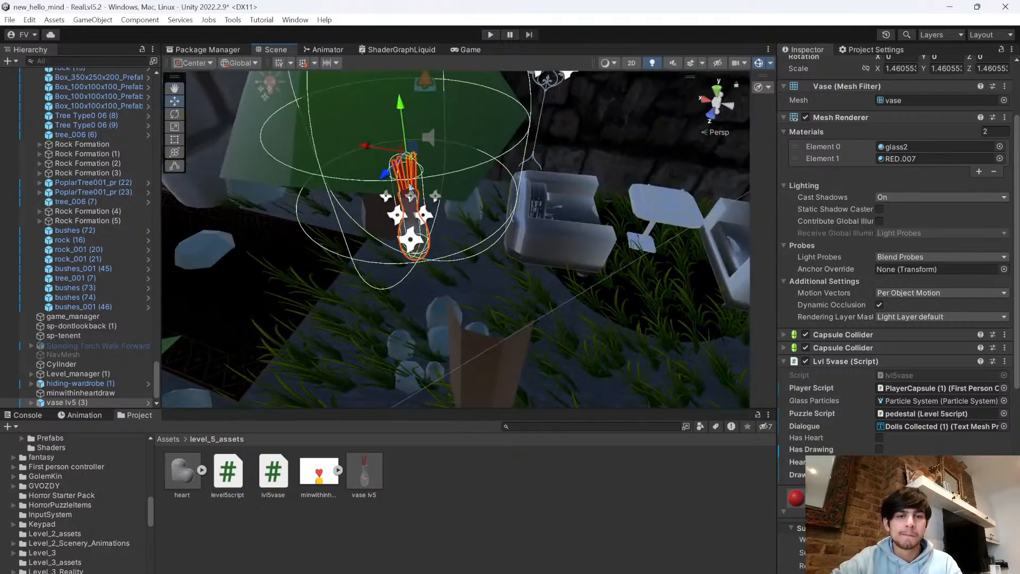
# - Move the duplicated vase lv5 (3) over the black carpet and up onto the blue table, and save the scene
pyautogui.moveTo(411, 161); pyautogui.dragTo(186, 199)
pyautogui.press('w')
pyautogui.moveTo(186, 199); pyautogui.dragTo(504, 205, button='right')
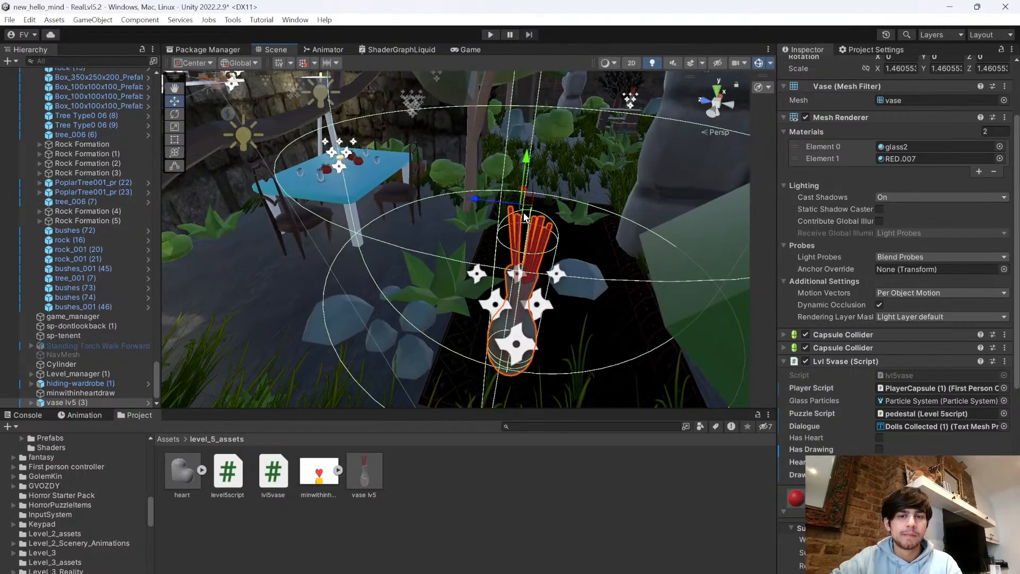
pyautogui.moveTo(504, 205); pyautogui.dragTo(474, 197)
pyautogui.moveTo(475, 197); pyautogui.dragTo(553, 183, button='right')
pyautogui.moveTo(511, 181); pyautogui.dragTo(364, 235)
pyautogui.moveTo(436, 268); pyautogui.dragTo(548, 246, button='right')
pyautogui.moveTo(520, 180); pyautogui.dragTo(502, 169)
pyautogui.moveTo(502, 117); pyautogui.dragTo(523, 90)
pyautogui.hotkey('ctrl', 's')
pyautogui.click(537, 462)
# - Clear the cluster of small rocks around the star-shaped plant bushes (30) at the edge of the black carpet
pyautogui.keyDown('alt'); pyautogui.moveTo(597, 282); pyautogui.dragTo(414, 243); pyautogui.keyUp('alt')
pyautogui.click(485, 276)
pyautogui.click(448, 241)
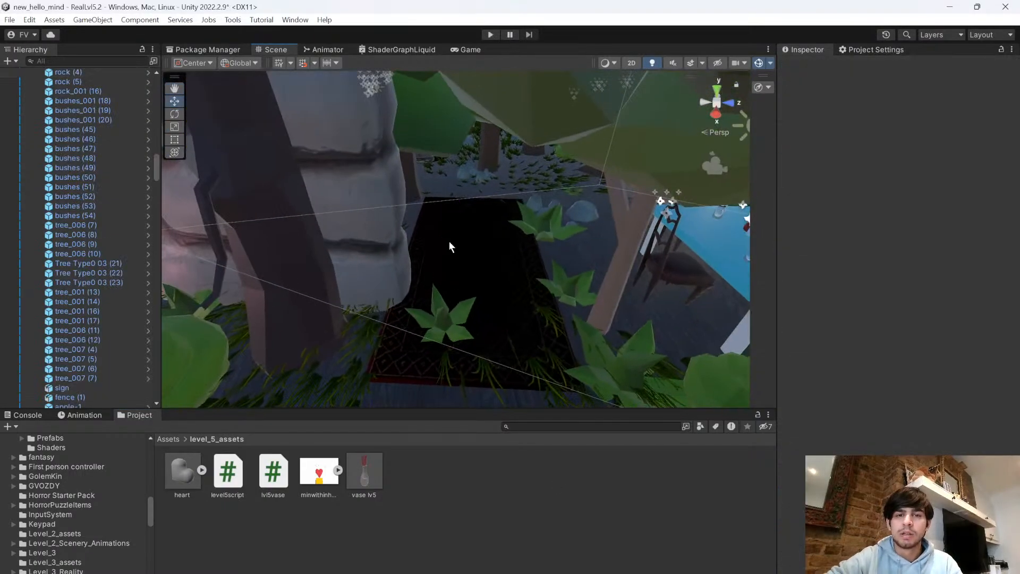
pyautogui.press('f')
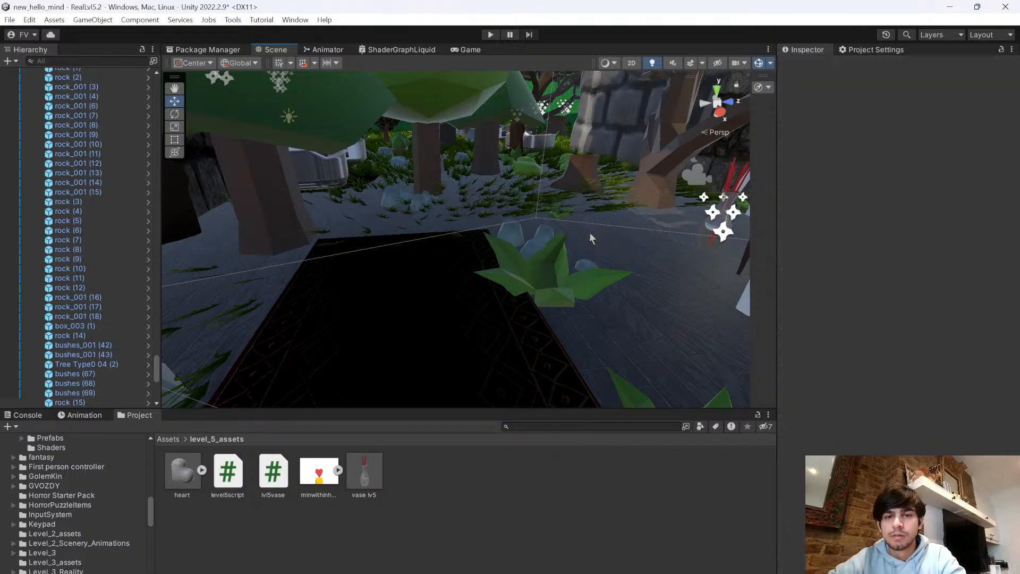
pyautogui.click(518, 239)
pyautogui.keyDown('alt'); pyautogui.moveTo(518, 239); pyautogui.dragTo(442, 328); pyautogui.keyUp('alt')
pyautogui.keyDown('shift'); pyautogui.click(442, 328); pyautogui.keyUp('shift')
pyautogui.keyDown('shift'); pyautogui.click(485, 262); pyautogui.keyUp('shift')
pyautogui.click(436, 296)
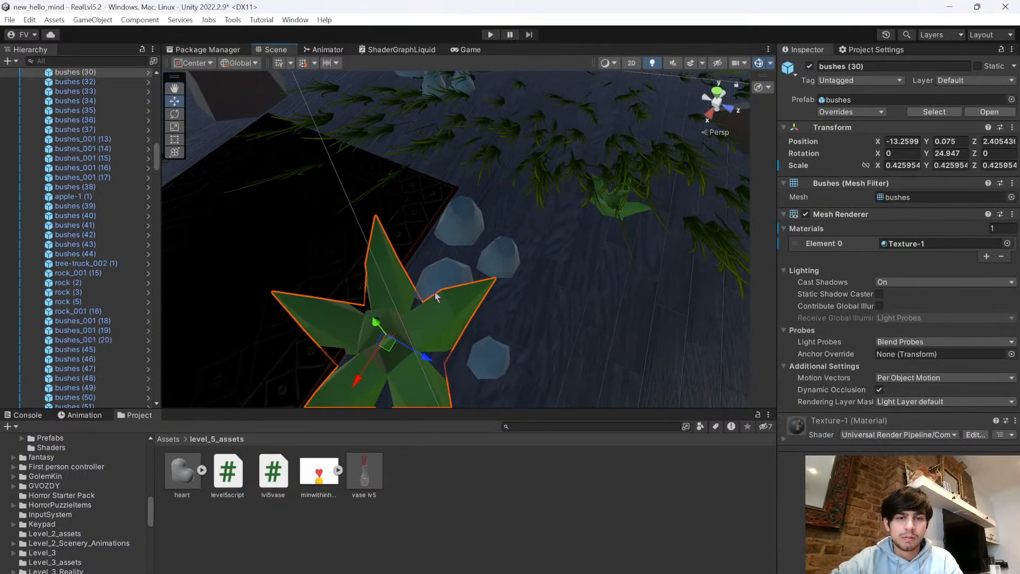
pyautogui.click(448, 277)
pyautogui.keyDown('shift'); pyautogui.click(460, 222); pyautogui.keyUp('shift')
pyautogui.keyDown('shift'); pyautogui.click(499, 256); pyautogui.keyUp('shift')
pyautogui.keyDown('shift'); pyautogui.click(492, 361); pyautogui.keyUp('shift')
pyautogui.keyDown('alt'); pyautogui.moveTo(478, 293); pyautogui.dragTo(401, 216); pyautogui.keyUp('alt')
pyautogui.click(529, 349)
pyautogui.keyDown('alt'); pyautogui.moveTo(419, 301); pyautogui.dragTo(497, 283); pyautogui.keyUp('alt')
# - Move rock_001 (4) aside, next to the dark stone wall
pyautogui.click(299, 239)
pyautogui.keyDown('alt'); pyautogui.moveTo(389, 251); pyautogui.dragTo(329, 365); pyautogui.keyUp('alt')
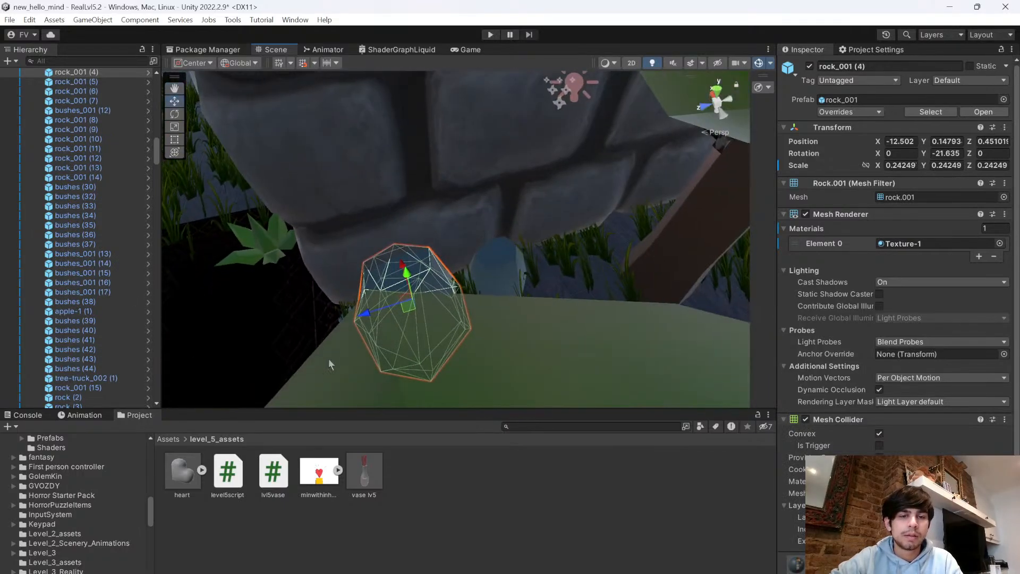
pyautogui.moveTo(405, 307); pyautogui.dragTo(305, 184)
pyautogui.click(547, 307)
# - Review the walls, the desk vase and the player's starting area, and save the scene
pyautogui.moveTo(305, 184); pyautogui.dragTo(771, 57, button='right')
pyautogui.press('w')
pyautogui.moveTo(622, 261); pyautogui.dragTo(355, 249, button='right')
pyautogui.press('w')
pyautogui.click(379, 245)
pyautogui.click(374, 245)
pyautogui.press('s')
pyautogui.press('w')
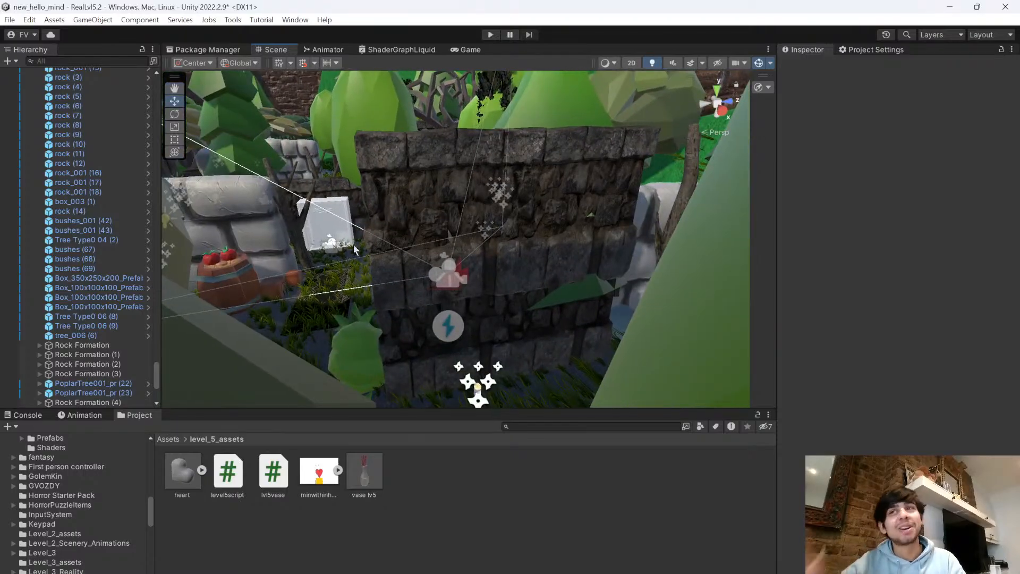
pyautogui.moveTo(417, 272); pyautogui.dragTo(281, 286, button='right')
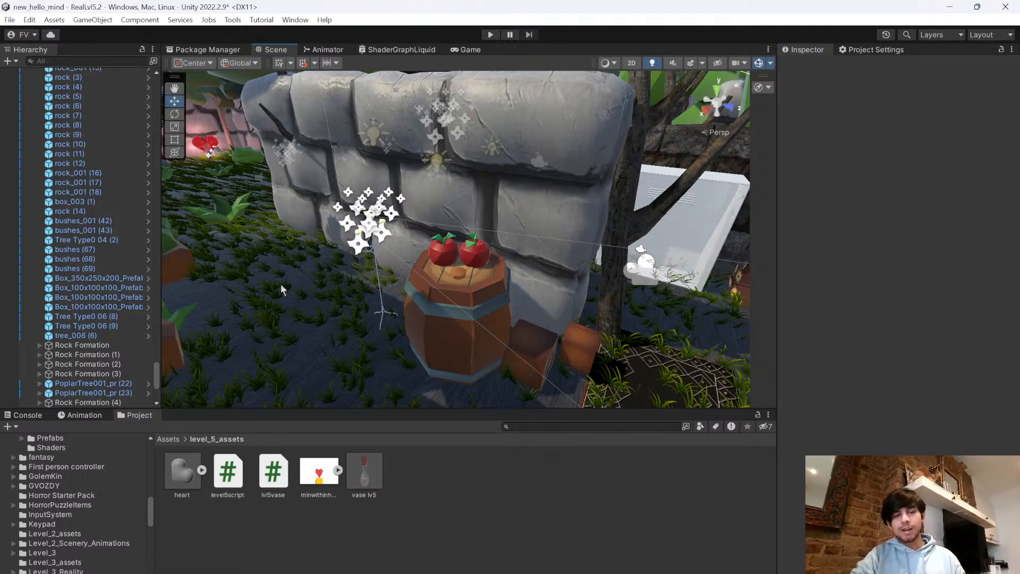
pyautogui.moveTo(281, 283); pyautogui.dragTo(644, 265, button='right')
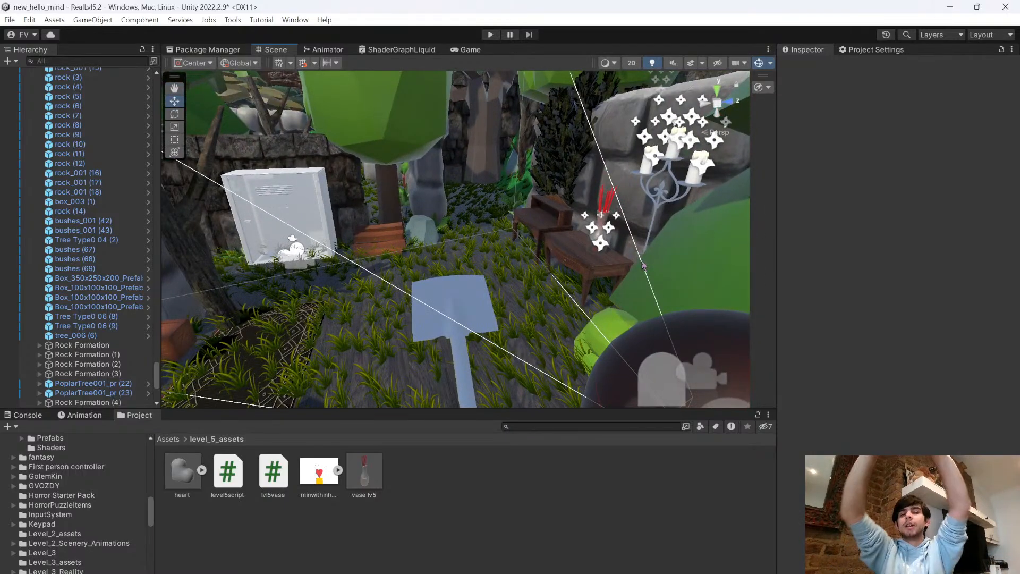
pyautogui.moveTo(644, 266); pyautogui.dragTo(527, 240, button='right')
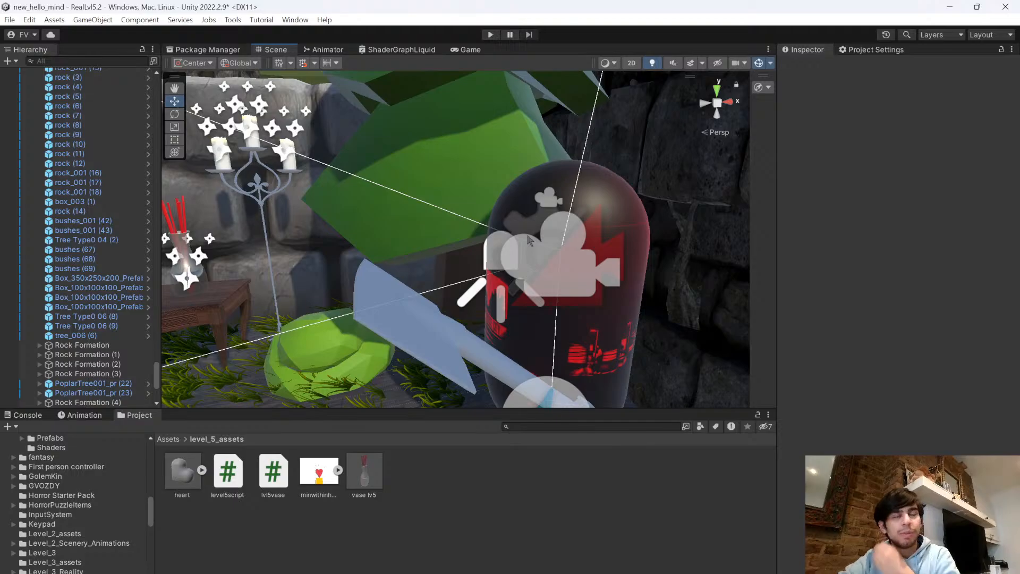
pyautogui.press('s')
pyautogui.moveTo(566, 275); pyautogui.dragTo(507, 335, button='right')
pyautogui.hotkey('ctrl', 's')
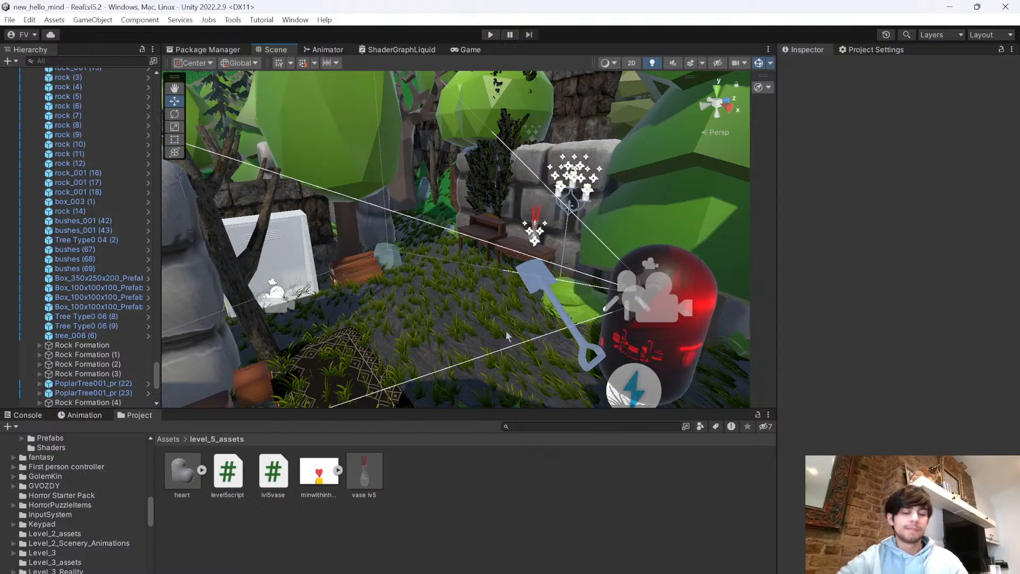
# - Inspect the existing hiding-wardrobe beside the wooden planks
pyautogui.press('w')
pyautogui.moveTo(503, 285); pyautogui.dragTo(298, 279, button='right')
pyautogui.press('w')
pyautogui.click(518, 303)
pyautogui.moveTo(518, 303); pyautogui.dragTo(757, 417, button='right')
pyautogui.press('f')
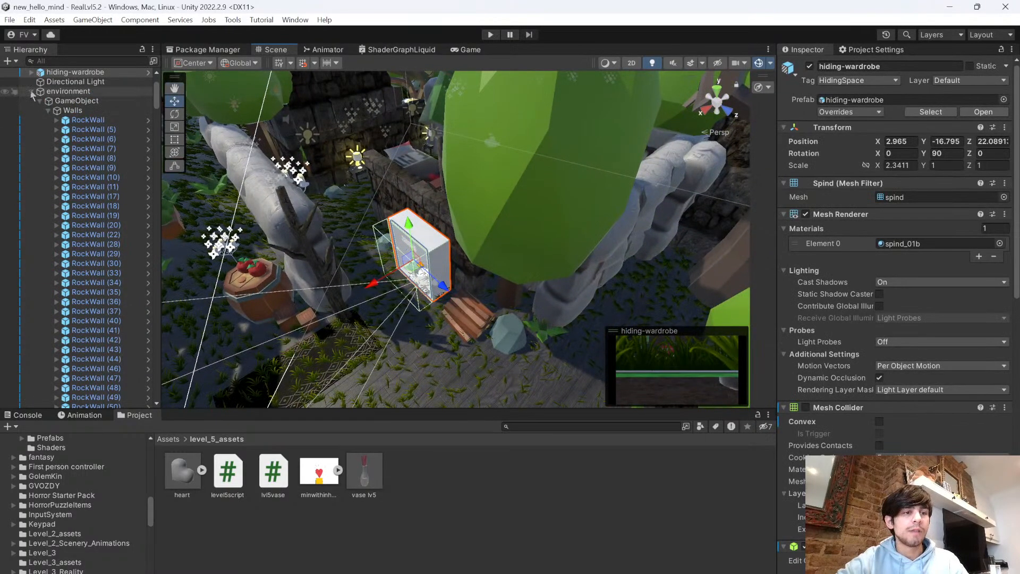
# - Collapse the environment group and open the Wardrobe folder in the project's Assets
pyautogui.click(32, 91)
pyautogui.click(268, 547)
pyautogui.click(168, 439)
pyautogui.scroll(-10, 393, 500)
pyautogui.scroll(3, 390, 499)
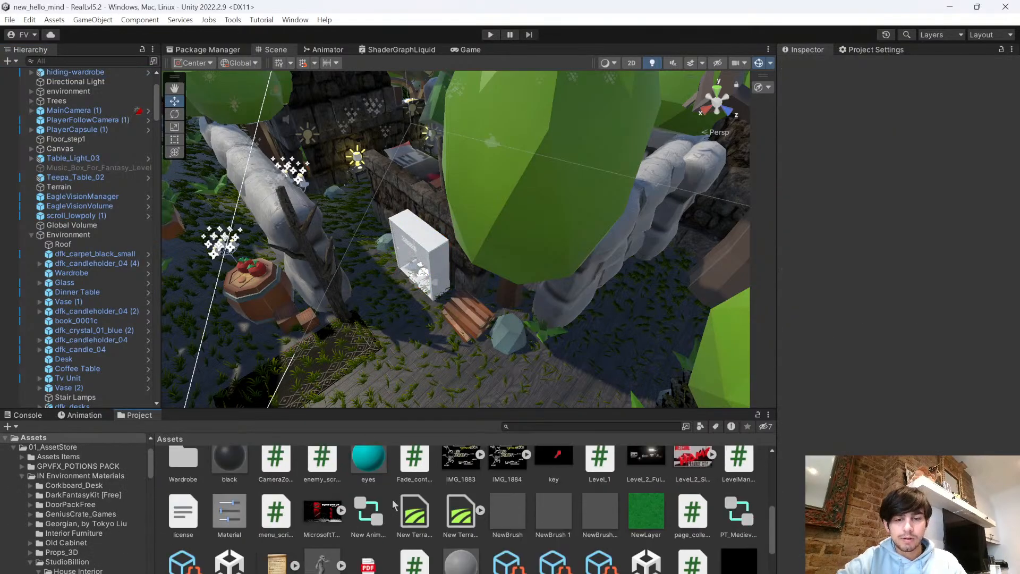
pyautogui.scroll(1, 494, 521)
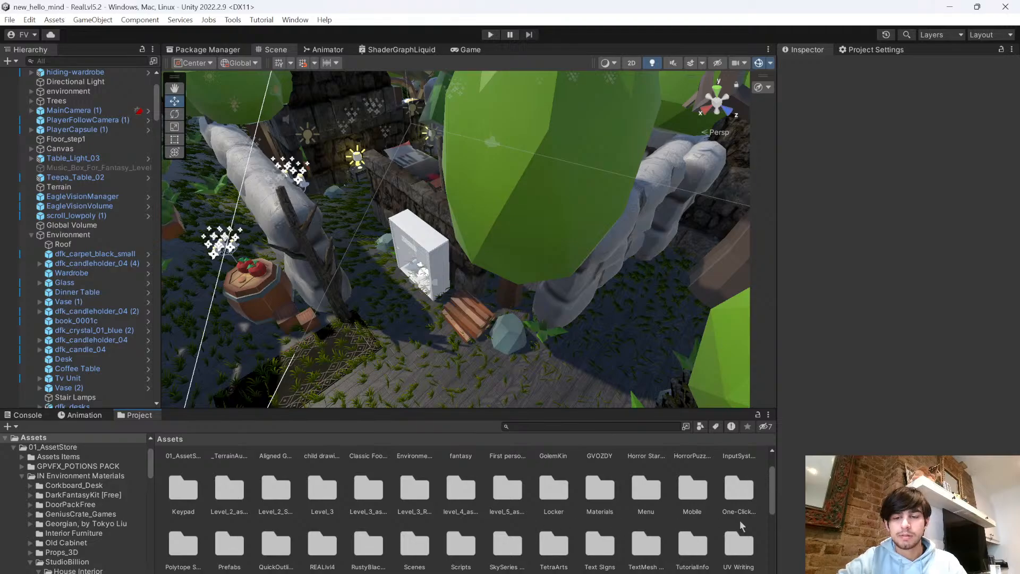
pyautogui.scroll(-1, 739, 525)
pyautogui.scroll(2, 715, 522)
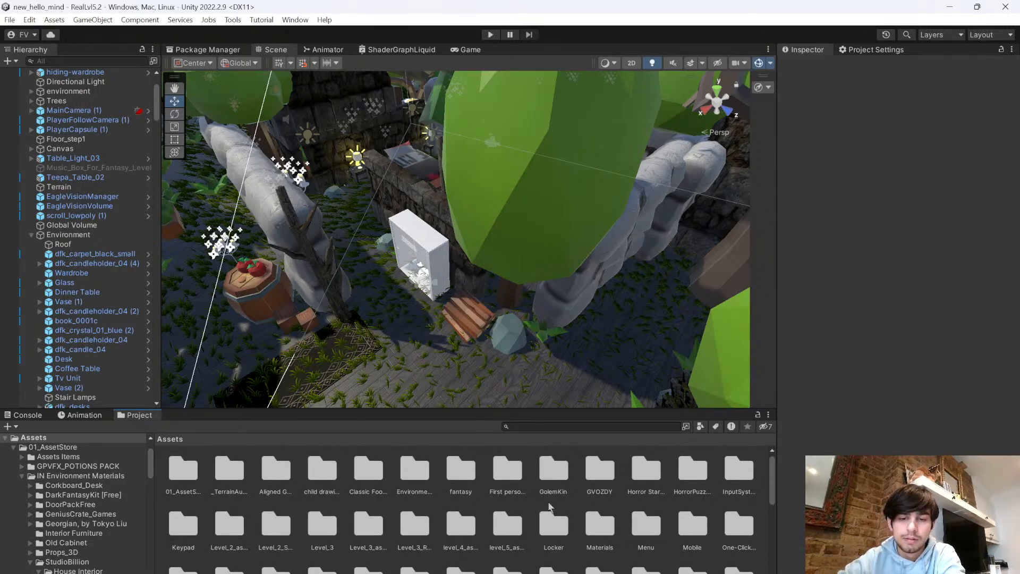
pyautogui.scroll(-1, 346, 478)
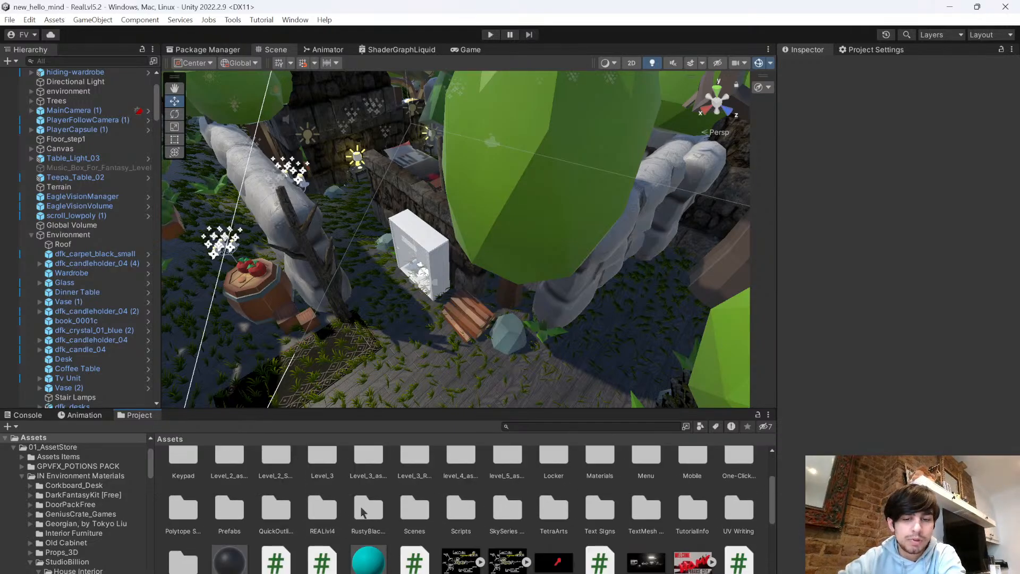
pyautogui.scroll(1, 670, 531)
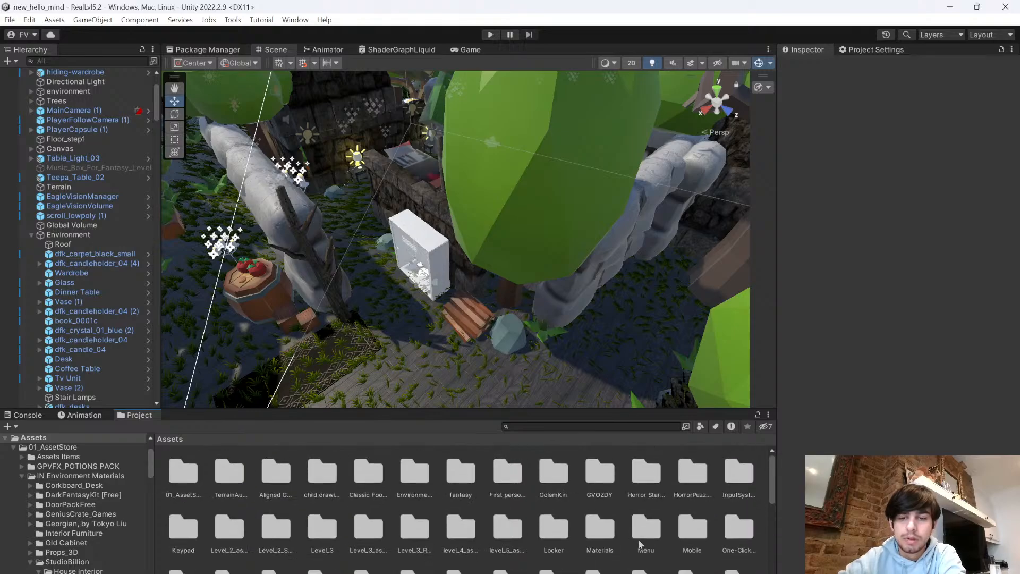
pyautogui.scroll(-4, 407, 517)
pyautogui.scroll(2, 406, 515)
pyautogui.scroll(-1, 297, 516)
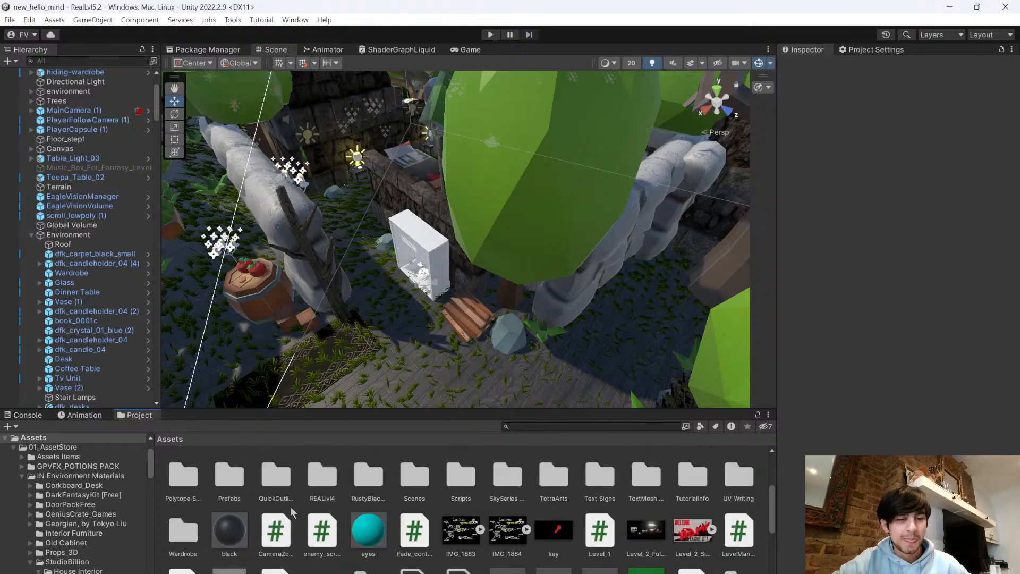
pyautogui.doubleClick(183, 530)
# - Add a hiding-wardrobe prefab against the stone wall near the candleholder, at about X 4.18, Z 12.44
pyautogui.moveTo(472, 330); pyautogui.dragTo(744, 372, button='right')
pyautogui.moveTo(808, 384); pyautogui.dragTo(202, 468, button='right')
pyautogui.moveTo(202, 468); pyautogui.dragTo(498, 288)
pyautogui.click(492, 487)
pyautogui.keyDown('alt'); pyautogui.moveTo(351, 399); pyautogui.dragTo(505, 312); pyautogui.keyUp('alt')
pyautogui.click(504, 314)
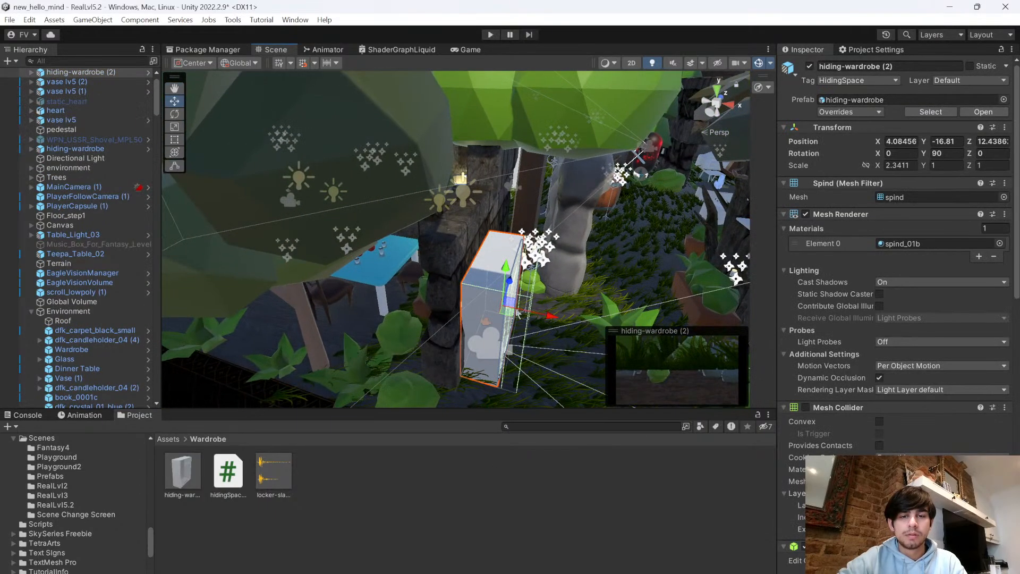
pyautogui.moveTo(513, 271); pyautogui.dragTo(519, 272)
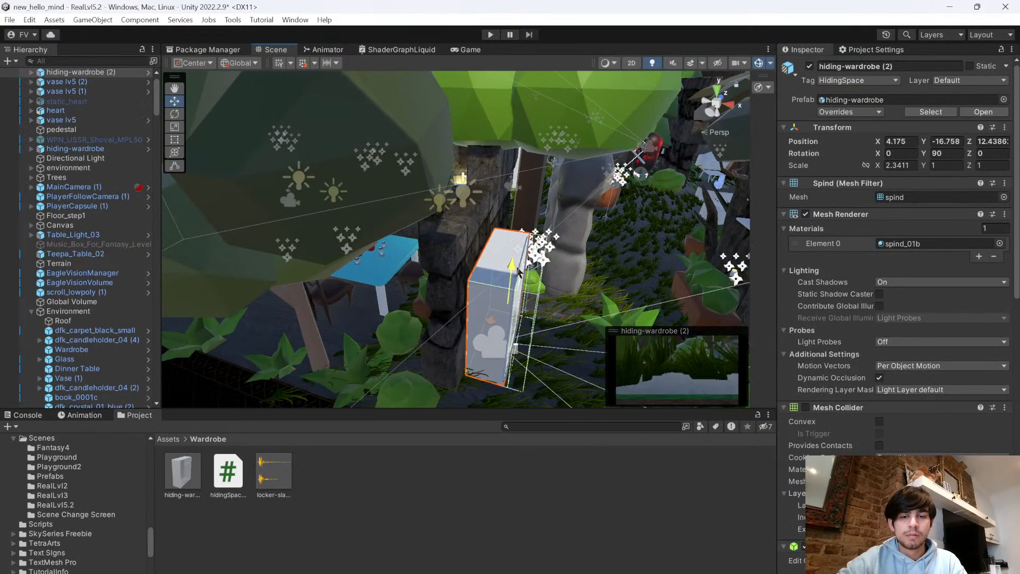
pyautogui.click(533, 511)
# - Add another hiding-wardrobe prefab at the end of the dark stone wall and rotate it to about 182.8° around Y
pyautogui.moveTo(525, 301); pyautogui.dragTo(426, 237, button='right')
pyautogui.click(480, 212)
pyautogui.moveTo(480, 211); pyautogui.dragTo(727, 256, button='right')
pyautogui.moveTo(897, 229); pyautogui.dragTo(148, 265, button='right')
pyautogui.moveTo(181, 472); pyautogui.dragTo(430, 313)
pyautogui.click(174, 114)
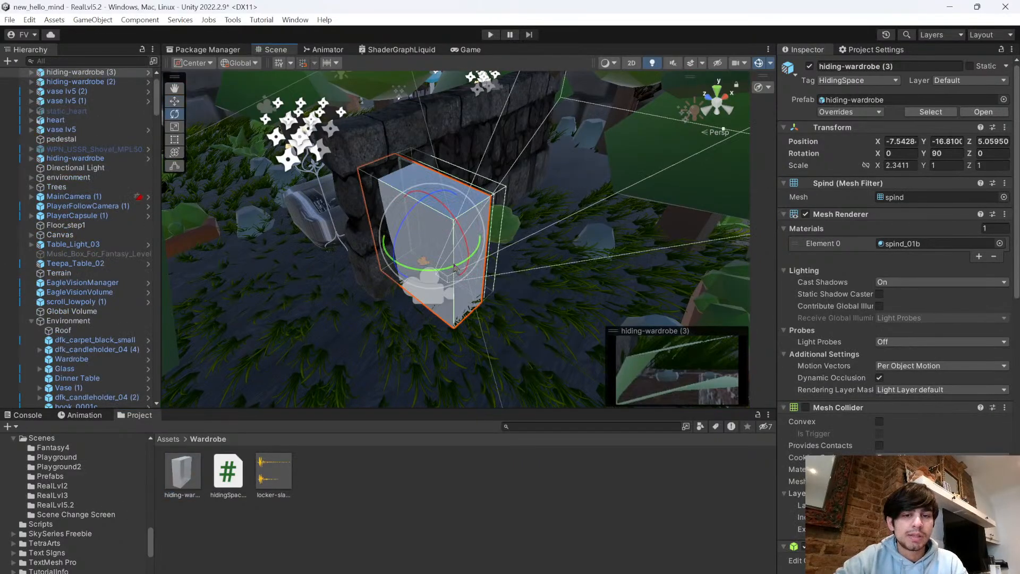
pyautogui.moveTo(450, 269); pyautogui.dragTo(297, 286)
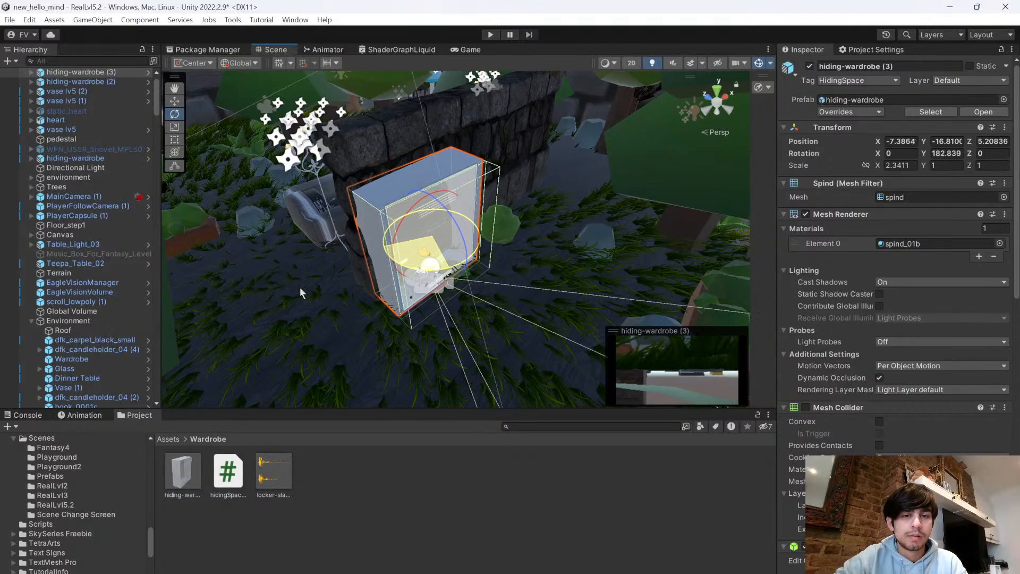
# - Fine-tune the position of hiding-wardrobe (3) against the dark stone wall and its height, and save the scene
pyautogui.click(174, 101)
pyautogui.moveTo(409, 222); pyautogui.dragTo(418, 228)
pyautogui.click(455, 389)
pyautogui.hotkey('ctrl', 's')
pyautogui.moveTo(478, 305); pyautogui.dragTo(489, 194, button='right')
pyautogui.click(489, 194)
pyautogui.moveTo(504, 194); pyautogui.dragTo(505, 199)
pyautogui.click(490, 523)
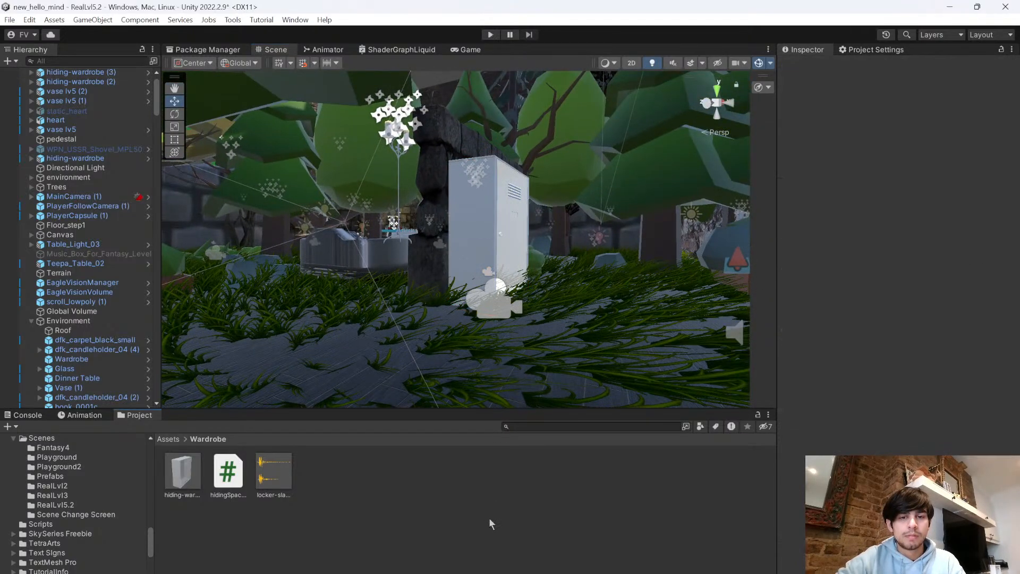
# - Delete the unwanted scenery near the stone wall, including bushes_001 (43) and the small bush beside it near the tree stump
pyautogui.moveTo(523, 366); pyautogui.dragTo(754, 476, button='right')
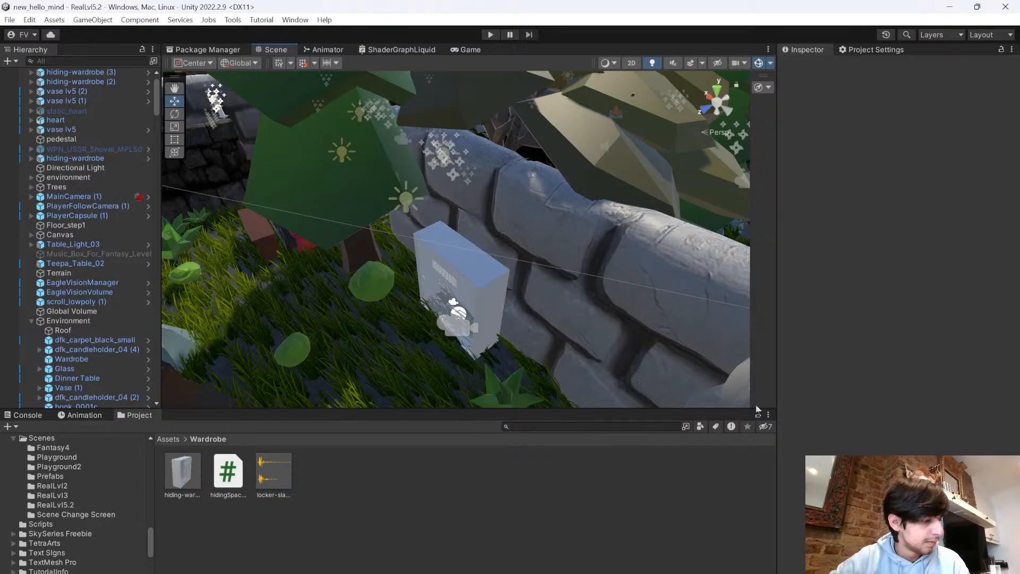
pyautogui.moveTo(553, 308); pyautogui.dragTo(287, 223, button='right')
pyautogui.click(365, 218)
pyautogui.press('Delete')
pyautogui.click(524, 195)
pyautogui.press('Delete')
pyautogui.moveTo(524, 199); pyautogui.dragTo(404, 295, button='right')
pyautogui.click(421, 300)
pyautogui.click(402, 274)
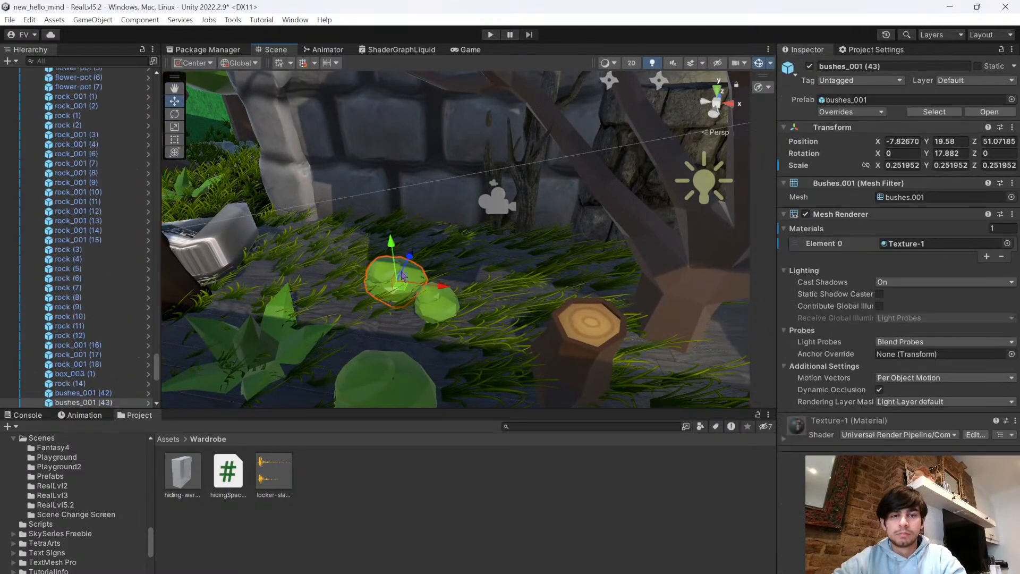
pyautogui.press('Delete')
pyautogui.click(432, 304)
pyautogui.press('Delete')
# - Add a fourth hiding-wardrobe prefab where the bushes were, rotate it to face outward, and set it against the stone wall
pyautogui.moveTo(191, 481); pyautogui.dragTo(422, 252)
pyautogui.press('e')
pyautogui.moveTo(457, 223); pyautogui.dragTo(329, 254)
pyautogui.moveTo(330, 254); pyautogui.dragTo(256, 142, button='right')
pyautogui.press('w')
pyautogui.moveTo(518, 255); pyautogui.dragTo(536, 237, button='right')
pyautogui.moveTo(528, 232); pyautogui.dragTo(479, 245)
pyautogui.click(557, 517)
pyautogui.moveTo(499, 239); pyautogui.dragTo(399, 328, button='right')
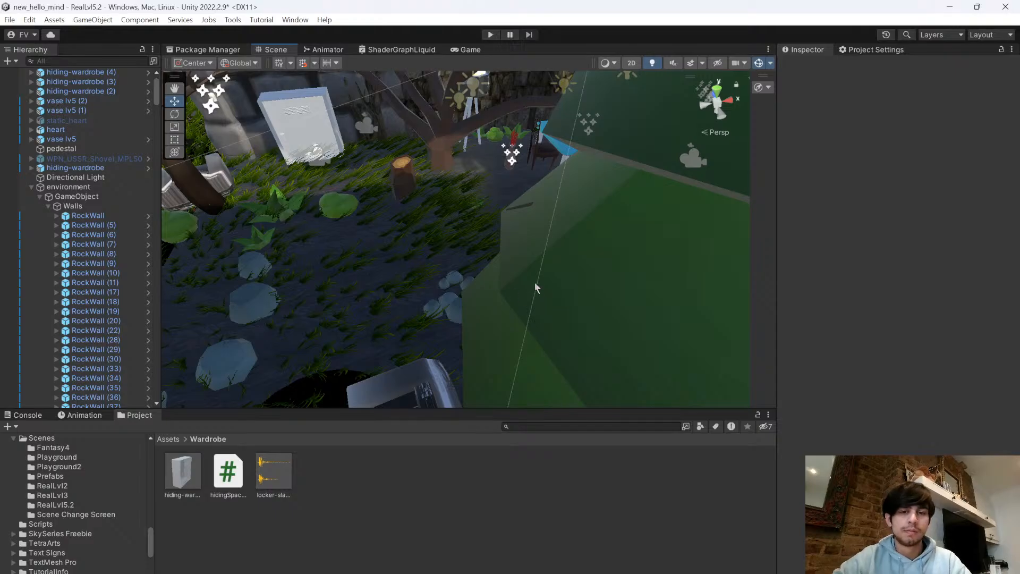
# - Examine the gold pedestal's components, including its colliders and Level 5script settings, near the stone wall
pyautogui.moveTo(534, 290); pyautogui.dragTo(554, 241, button='right')
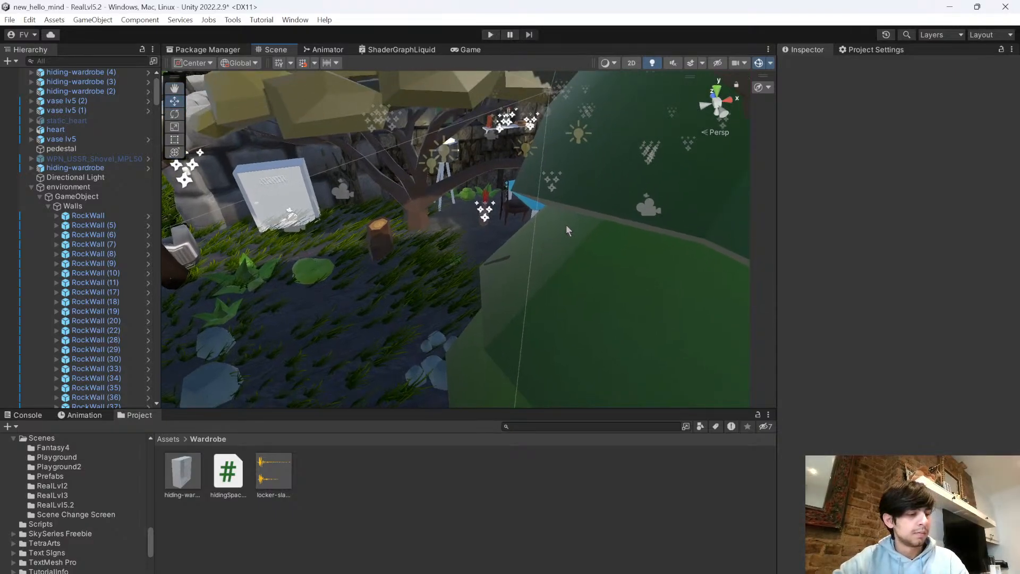
pyautogui.moveTo(566, 229); pyautogui.dragTo(534, 239, button='right')
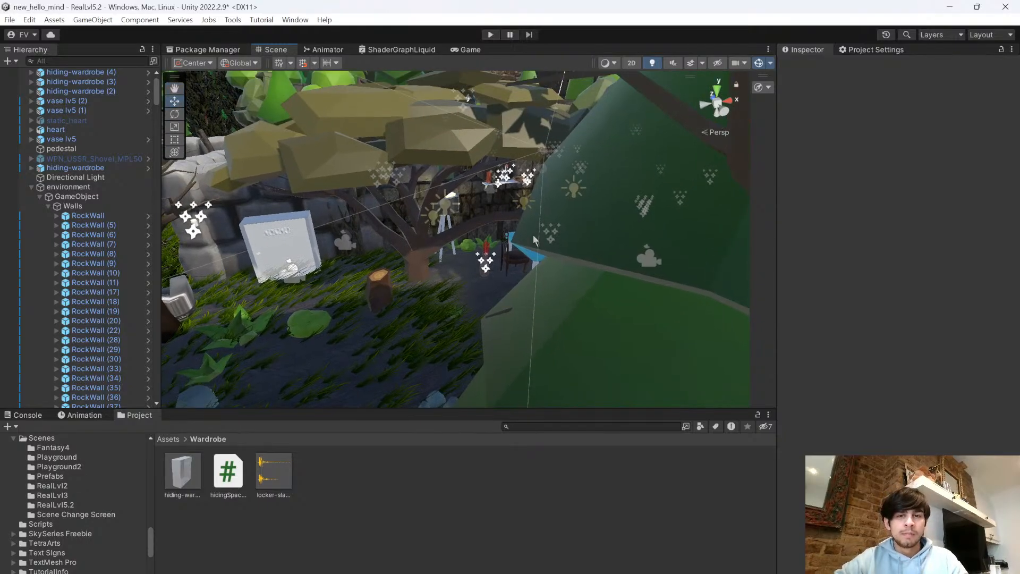
pyautogui.press('w')
pyautogui.moveTo(598, 288); pyautogui.dragTo(405, 238, button='right')
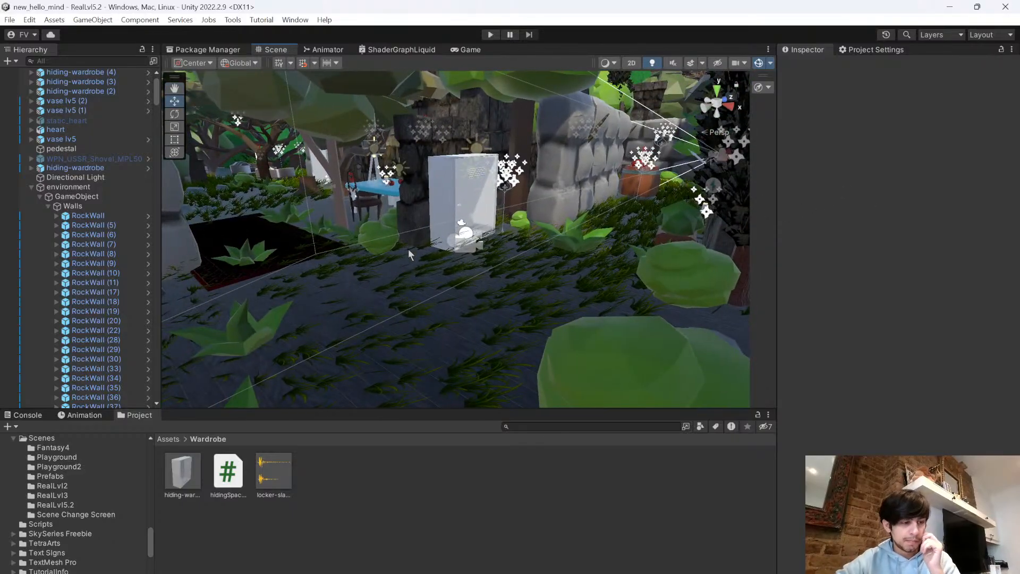
pyautogui.moveTo(404, 244); pyautogui.dragTo(898, 259, button='right')
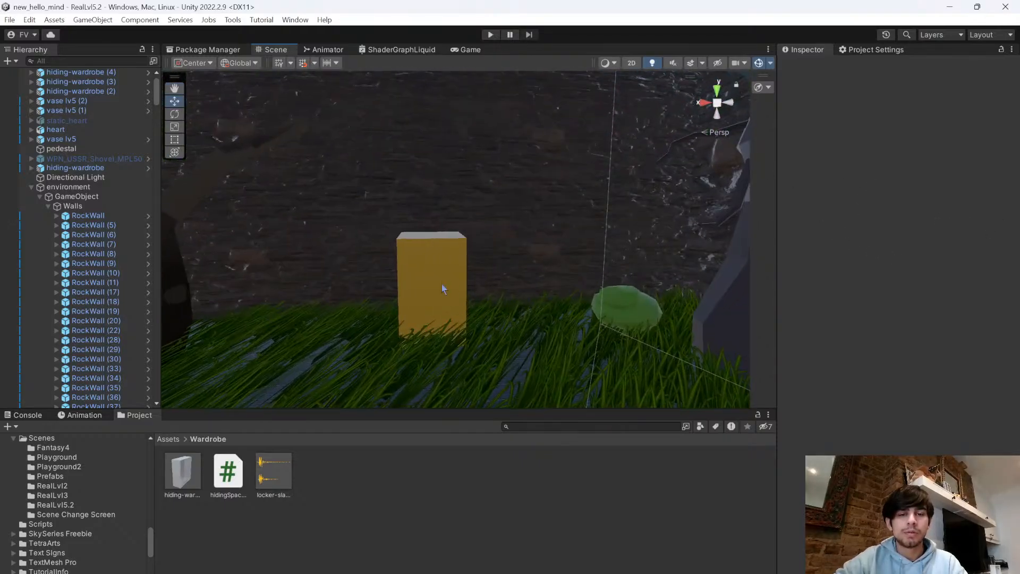
pyautogui.click(432, 346)
pyautogui.click(427, 305)
pyautogui.click(427, 305)
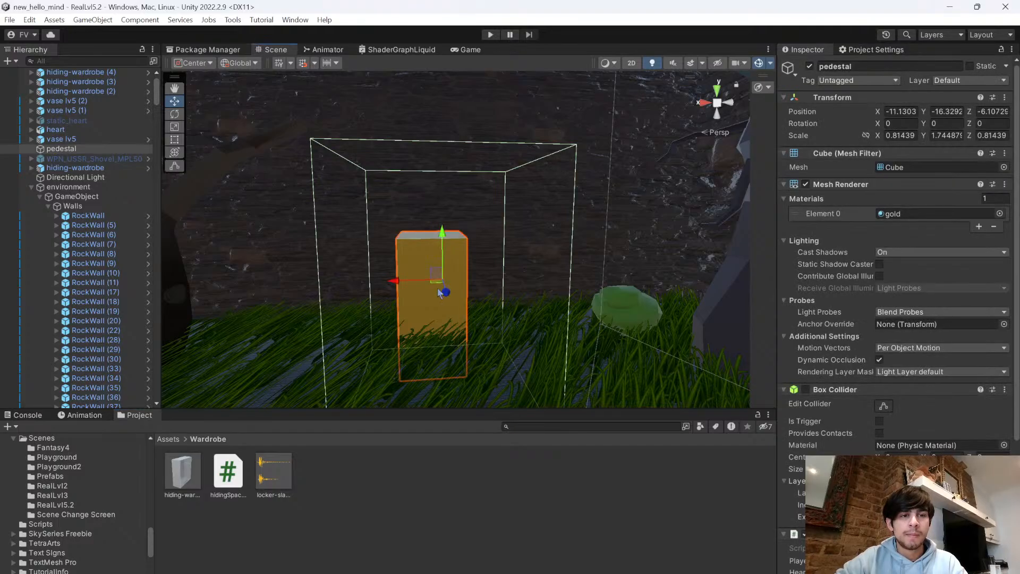
pyautogui.scroll(-5, 961, 436)
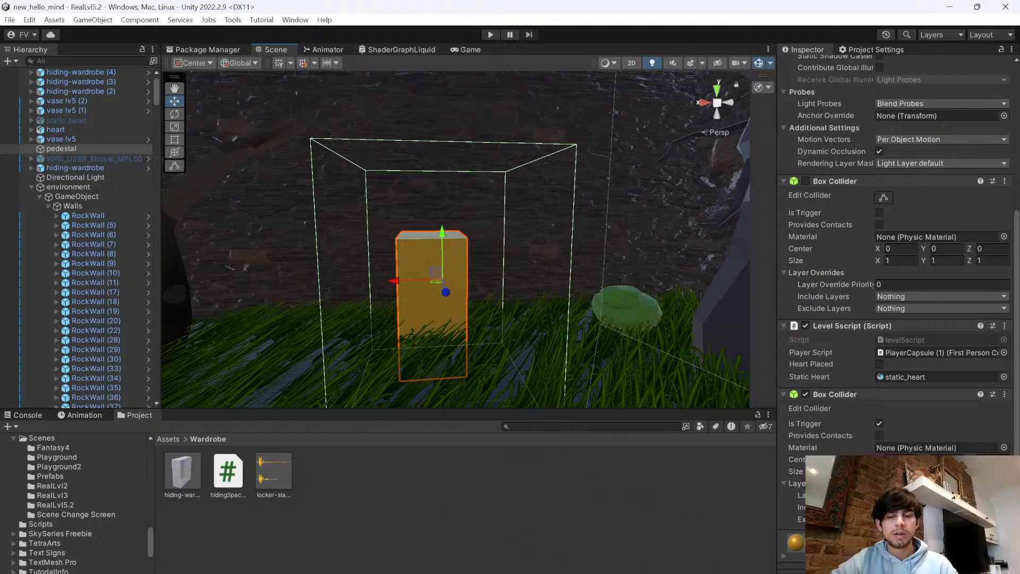
# - Switch to Visual Studio, review the lvl5vase.cs code, and open level5script.cs
pyautogui.moveTo(654, 573)
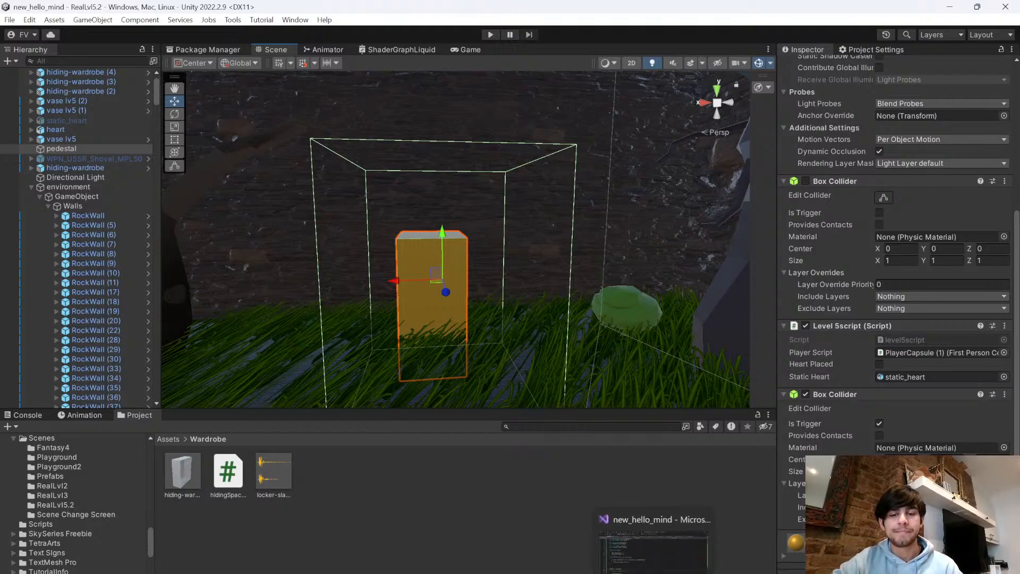
pyautogui.click(654, 553)
pyautogui.click(270, 396)
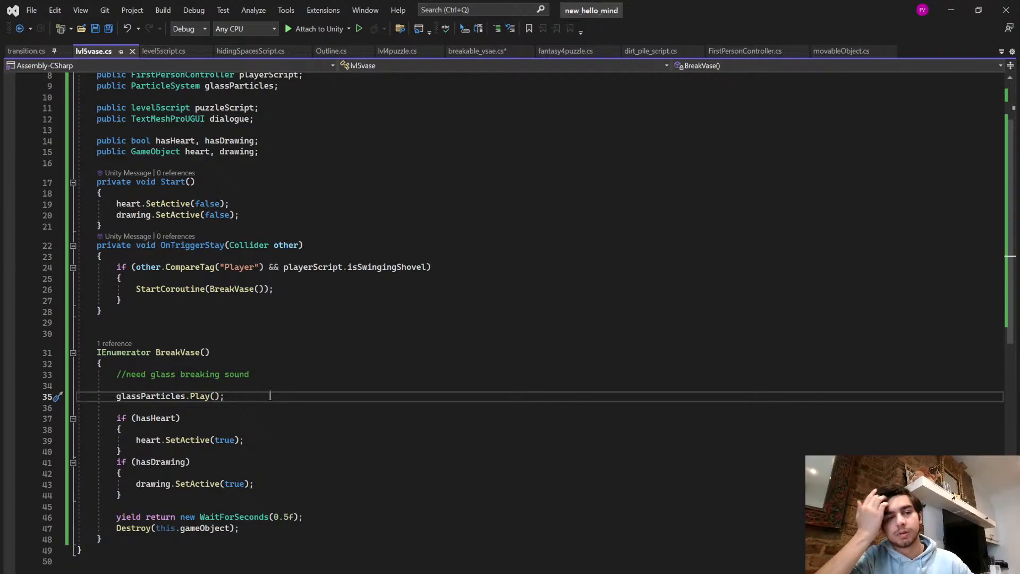
pyautogui.scroll(3, 271, 397)
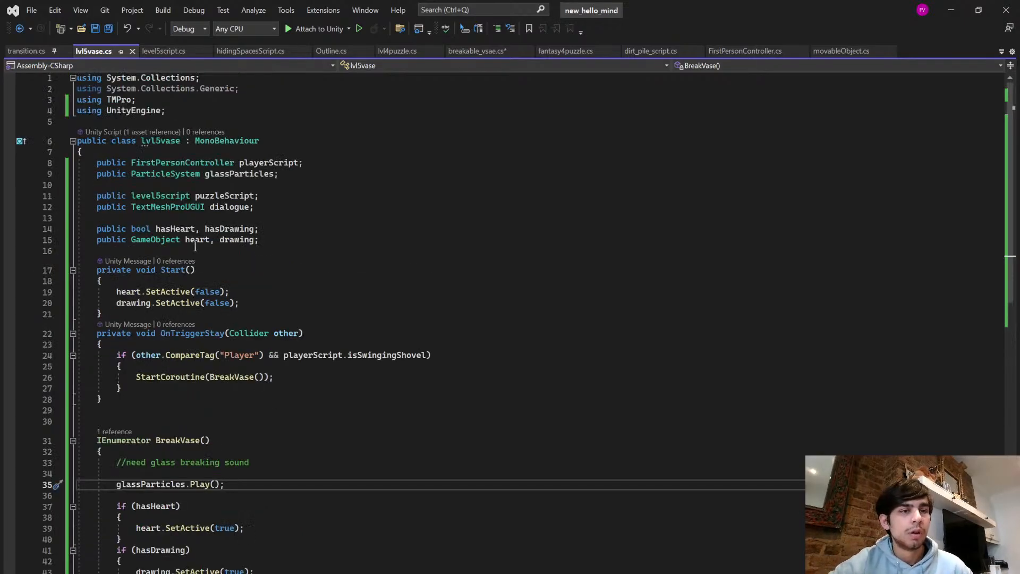
pyautogui.click(171, 53)
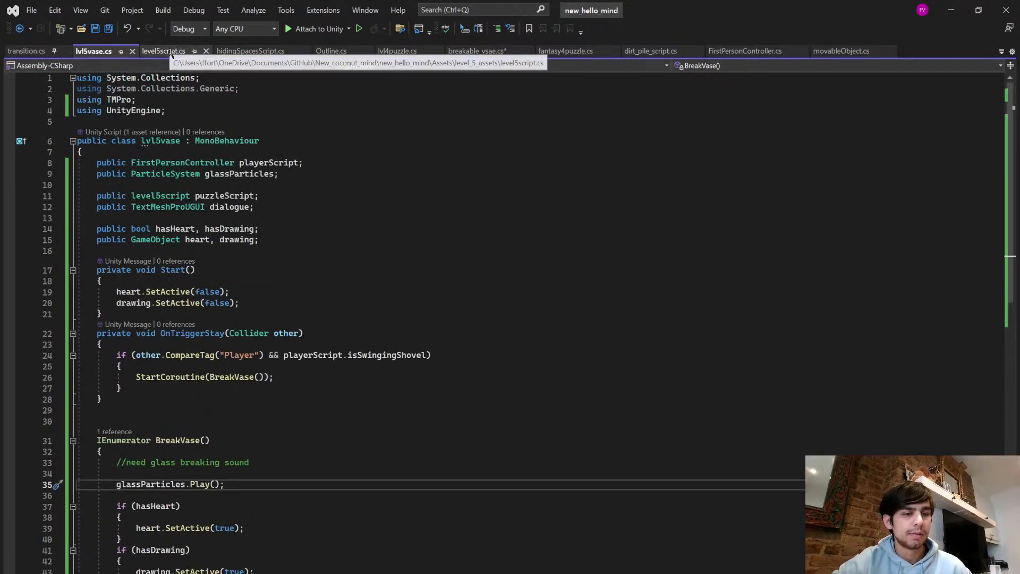
# - Add an empty OnTriggerEnter(Collider other) method below Update in level5script.cs
pyautogui.click(170, 270)
pyautogui.click(141, 345)
pyautogui.press('Return')
pyautogui.press('Return')
pyautogui.press('Return')
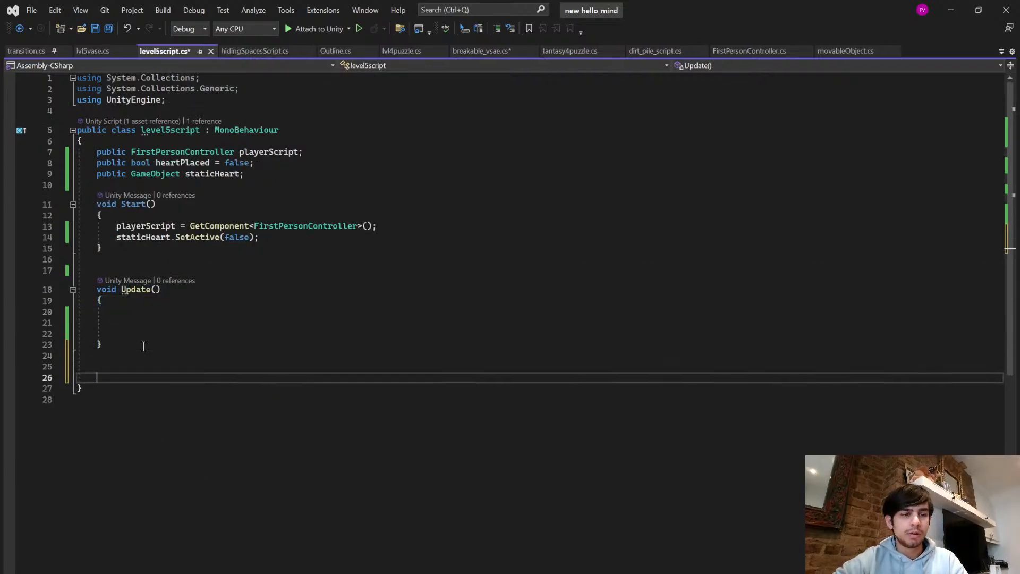
pyautogui.press('BackSpace')
pyautogui.press('BackSpace')
pyautogui.press('BackSpace')
pyautogui.press('Return')
pyautogui.press('Return')
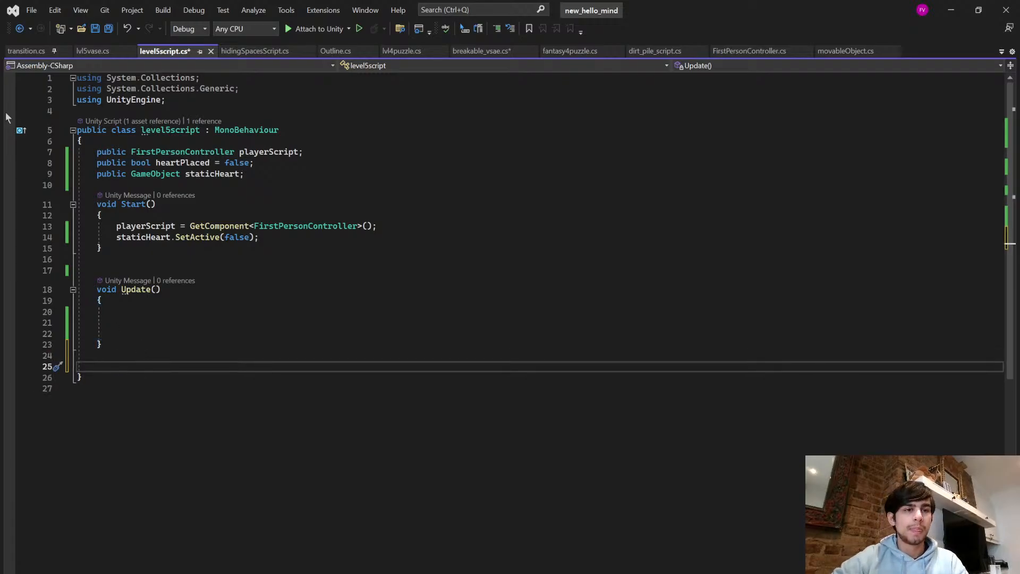
pyautogui.click(95, 51)
pyautogui.click(163, 51)
pyautogui.write('ontrig')
pyautogui.press('Tab')
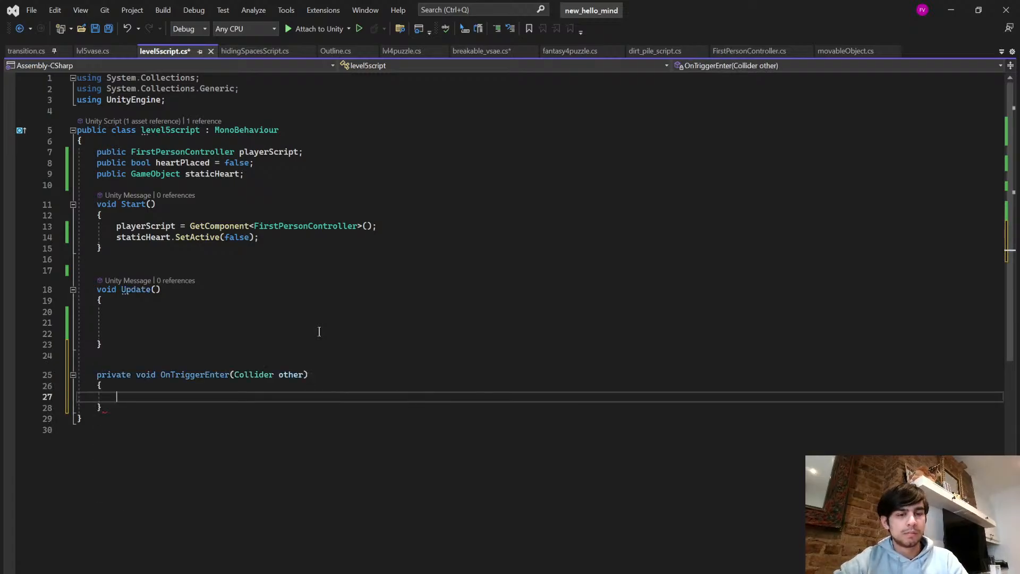
# - Inside OnTriggerEnter, add an if block with an empty body that checks other.CompareTag("Player")
pyautogui.write('if ')
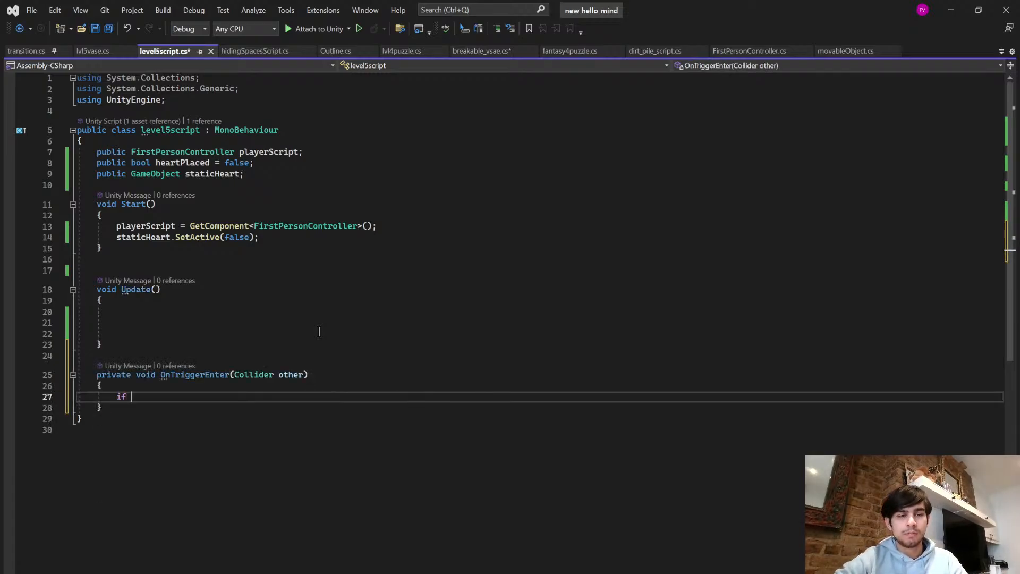
pyautogui.write('(other.g')
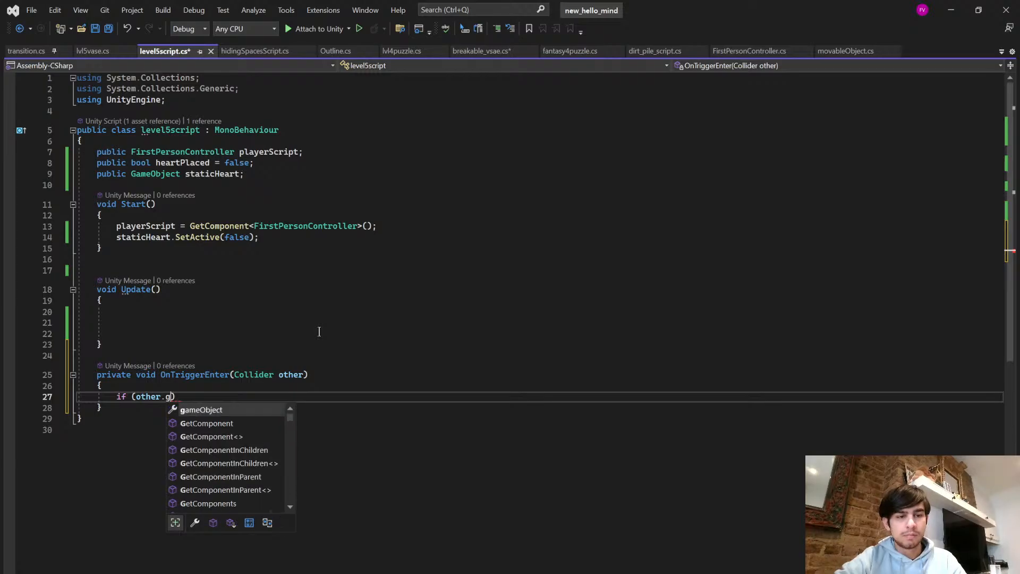
pyautogui.press('Tab')
pyautogui.write('.')
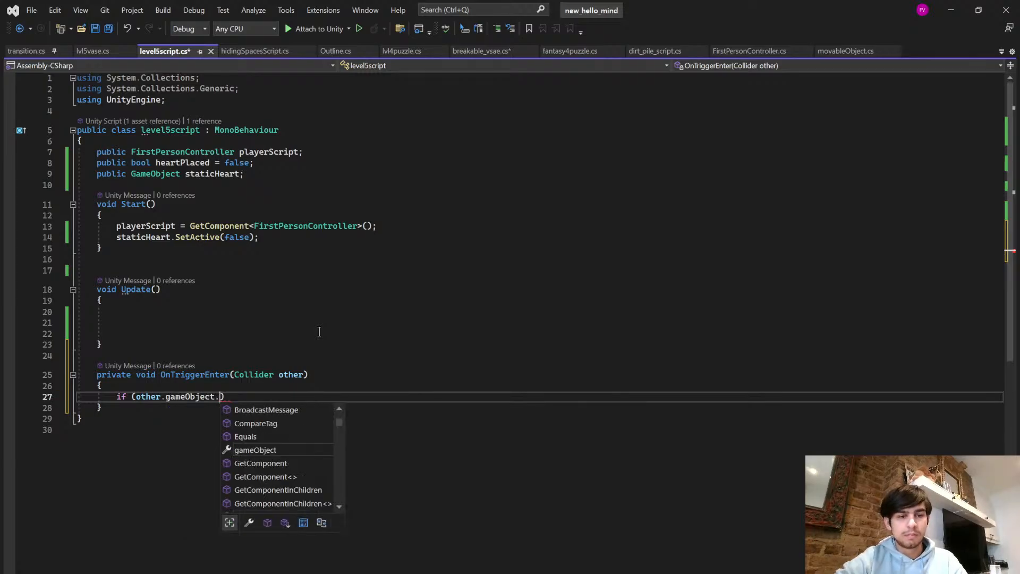
pyautogui.click(99, 52)
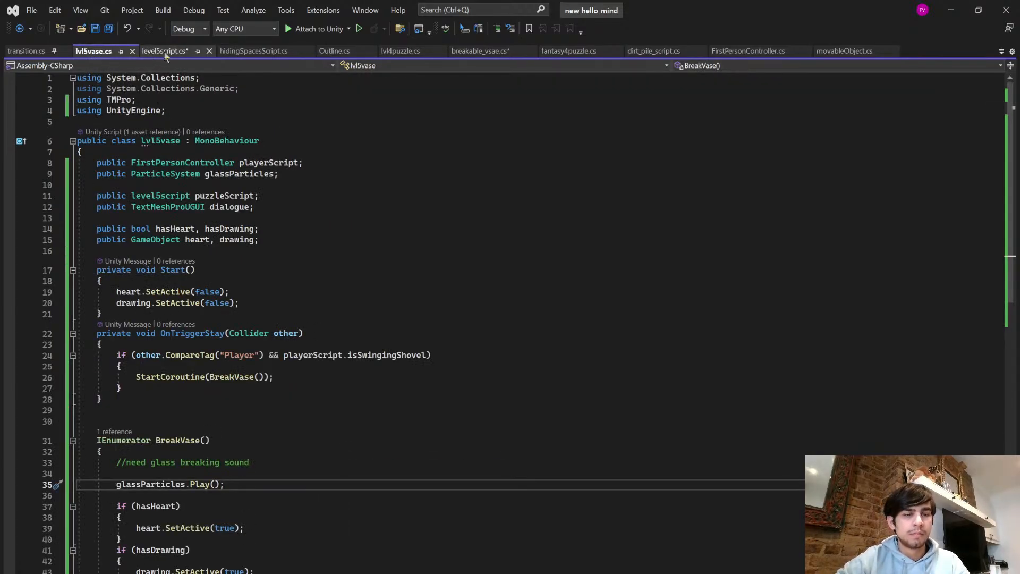
pyautogui.click(165, 51)
pyautogui.doubleClick(197, 397)
pyautogui.write('Comp')
pyautogui.press('Tab')
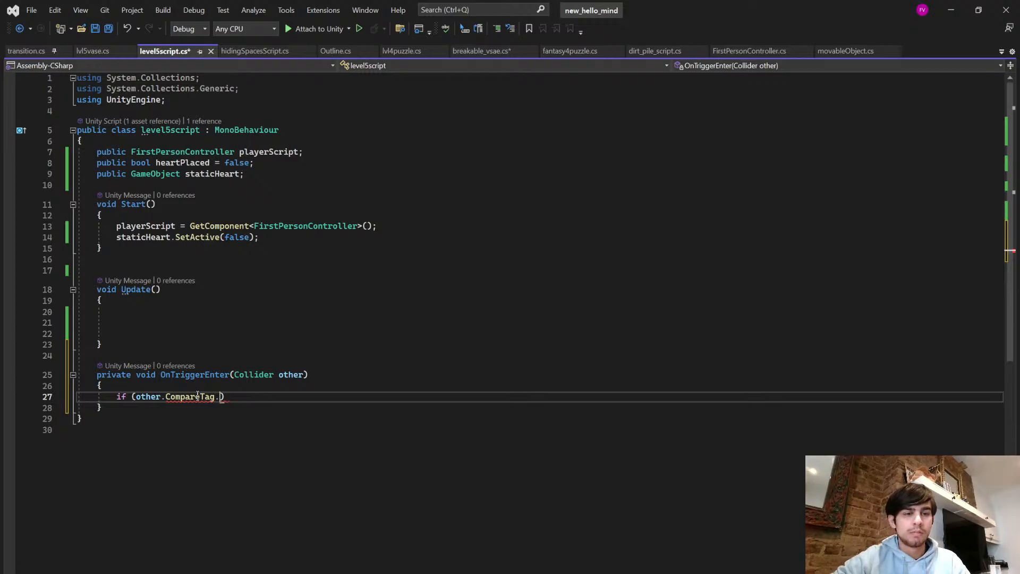
pyautogui.click(94, 51)
pyautogui.click(165, 51)
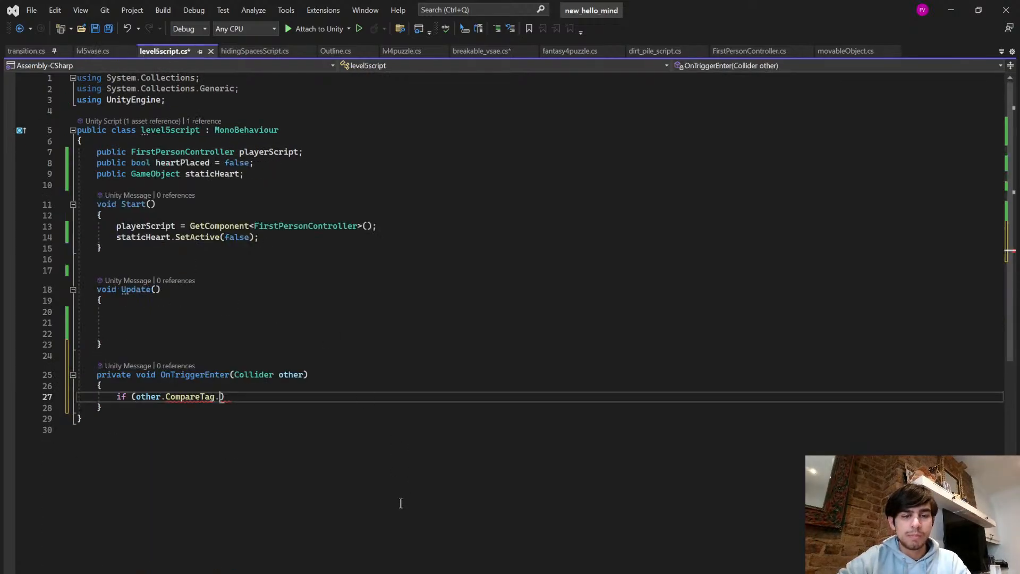
pyautogui.write('("')
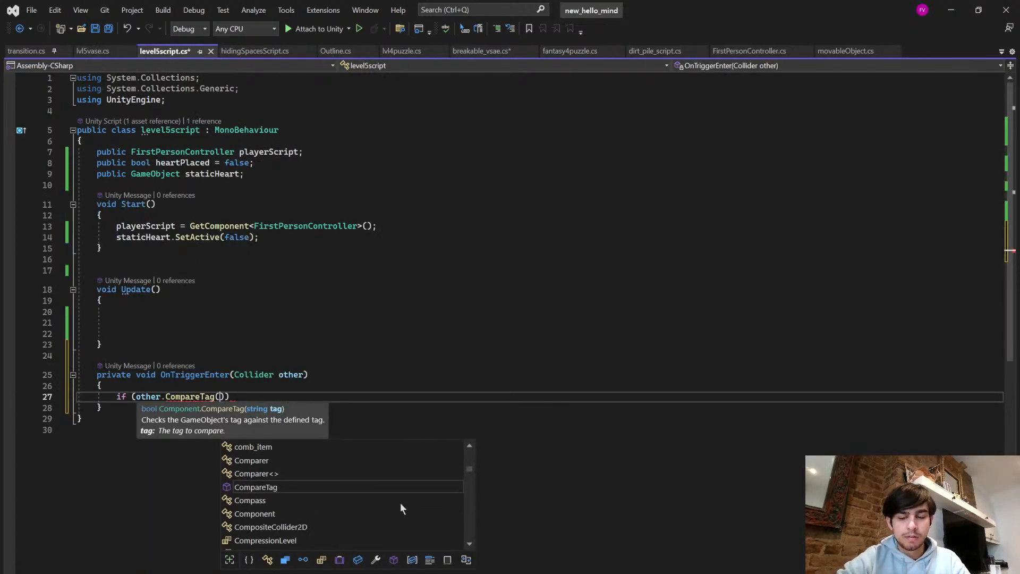
pyautogui.write('Player"))')
pyautogui.press('Return')
pyautogui.write('{')
pyautogui.press('Return')
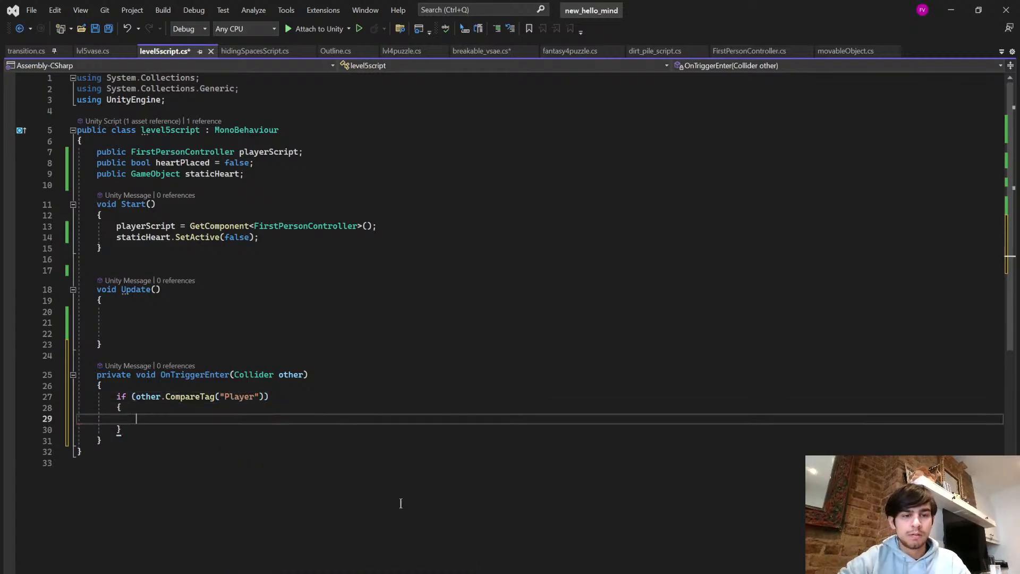
# - Append an && operator after the Player tag check in the OnTriggerEnter if condition
pyautogui.click(94, 51)
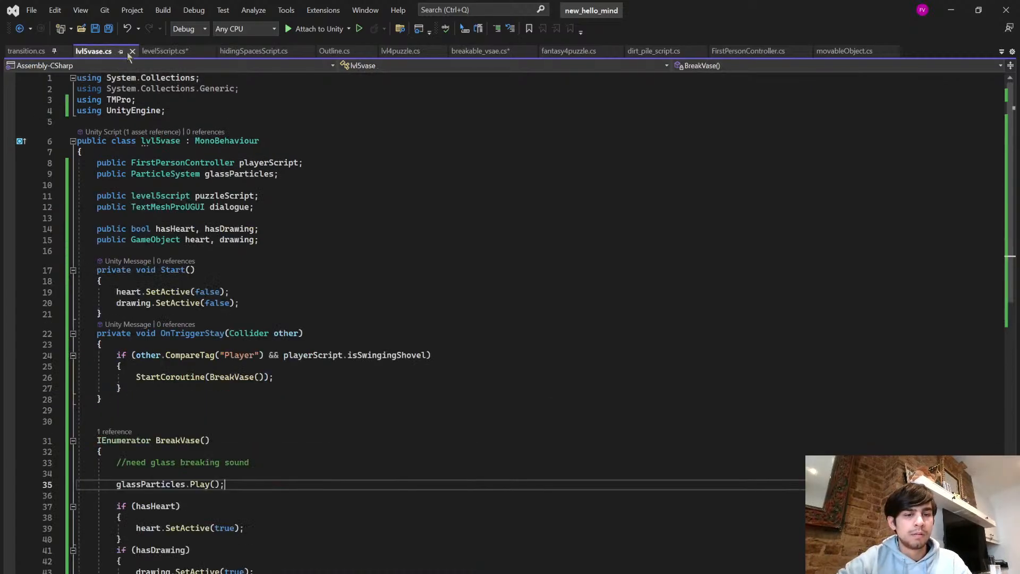
pyautogui.click(165, 51)
pyautogui.click(269, 398)
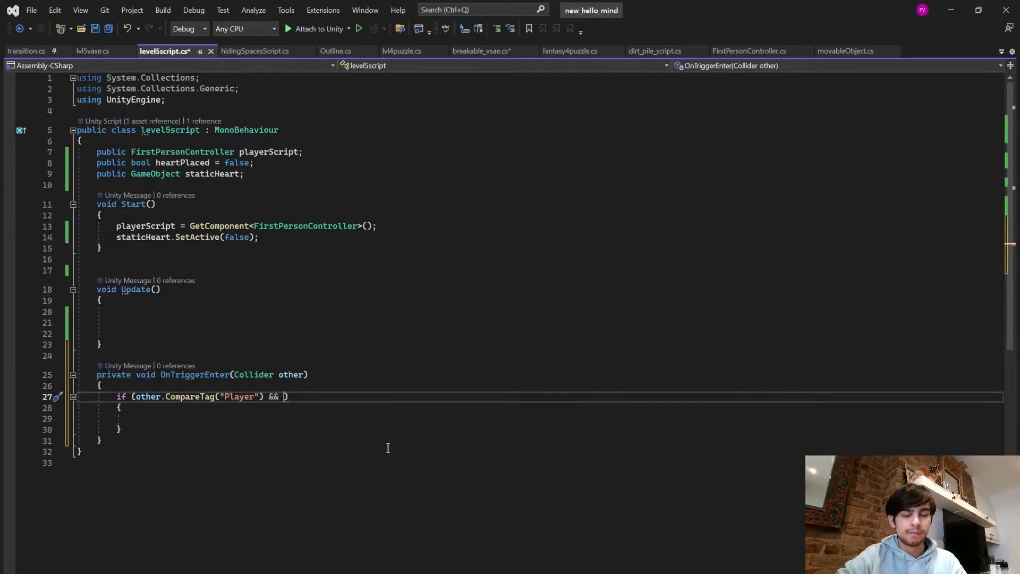
pyautogui.write('heartPlaced')
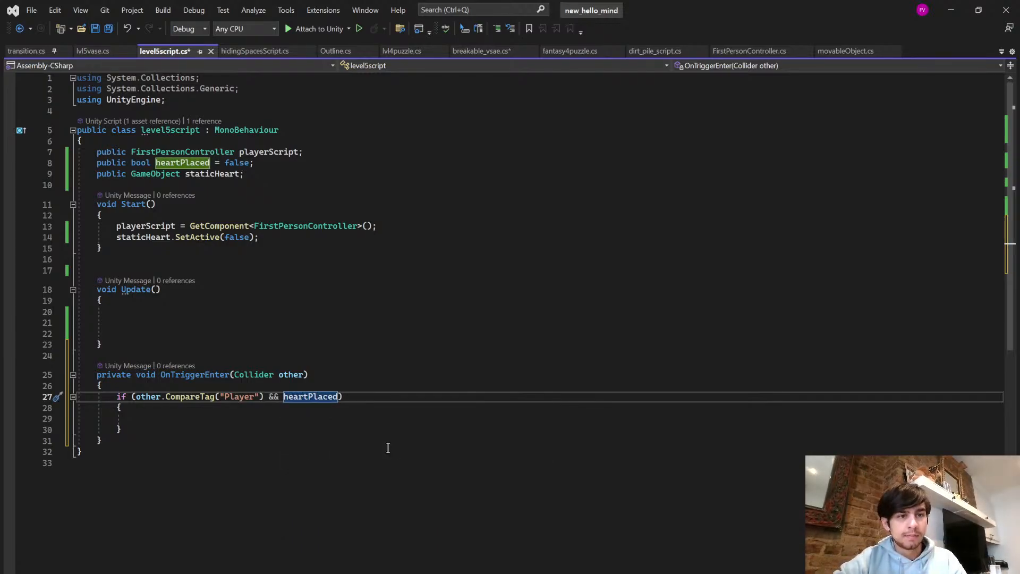
pyautogui.press('BackSpace')
pyautogui.press('BackSpace')
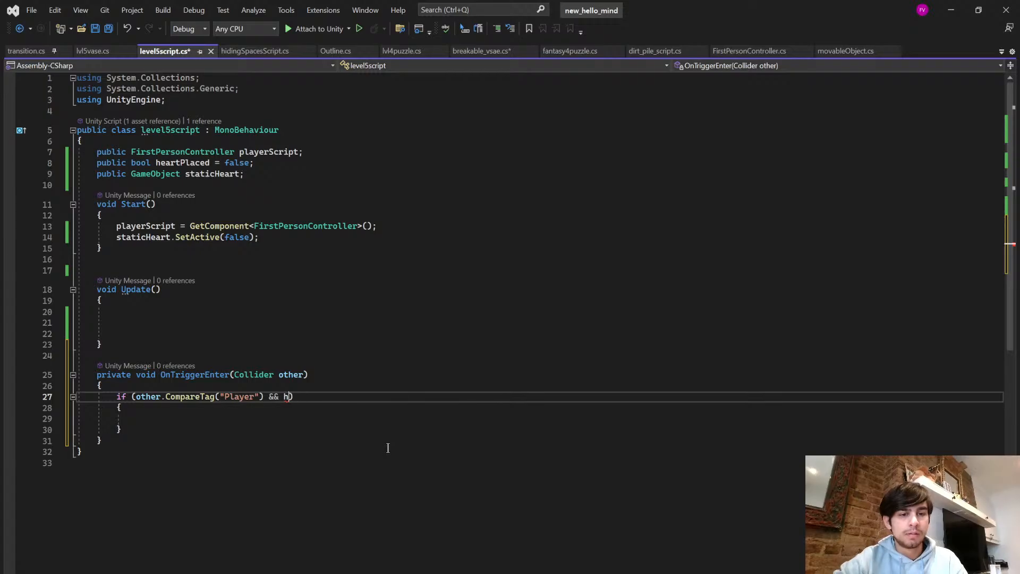
# - Complete the if condition's second part with playerScript.itemCollected6
pyautogui.write('playerScript')
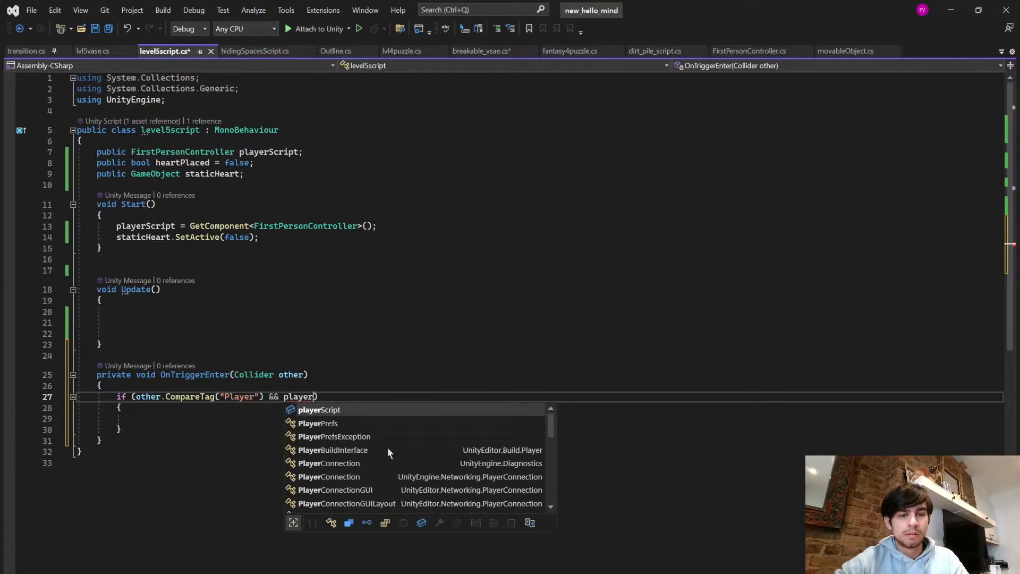
pyautogui.press('Tab')
pyautogui.write('.has')
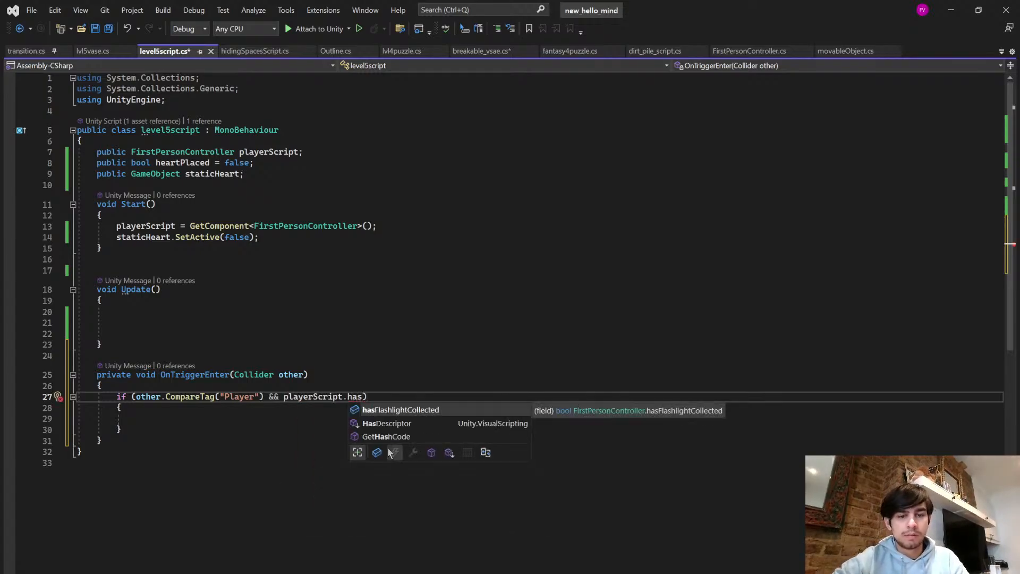
pyautogui.press('BackSpace')
pyautogui.press('BackSpace')
pyautogui.press('BackSpace')
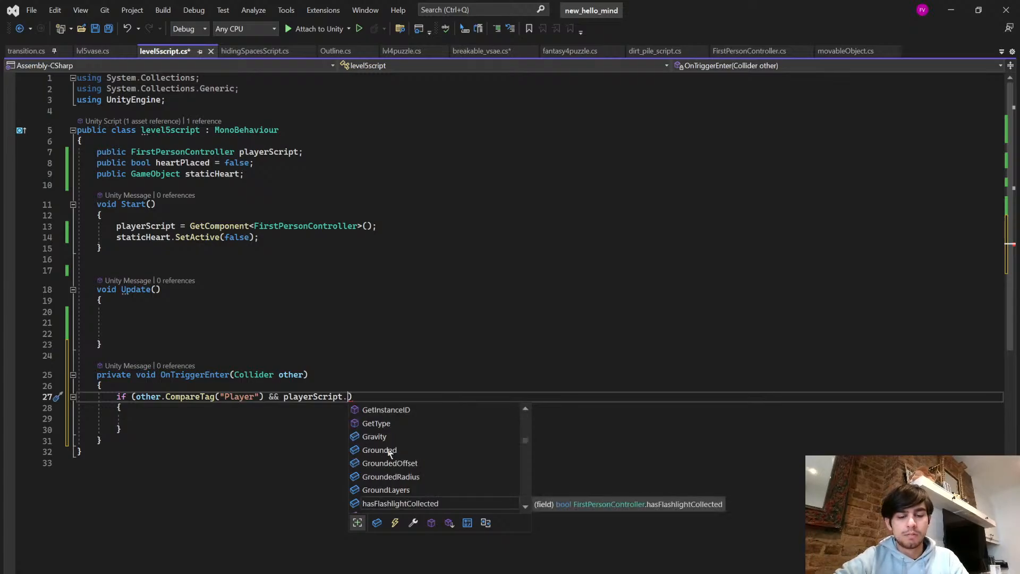
pyautogui.write('itemCollected6')
pyautogui.press('Down')
pyautogui.press('Tab')
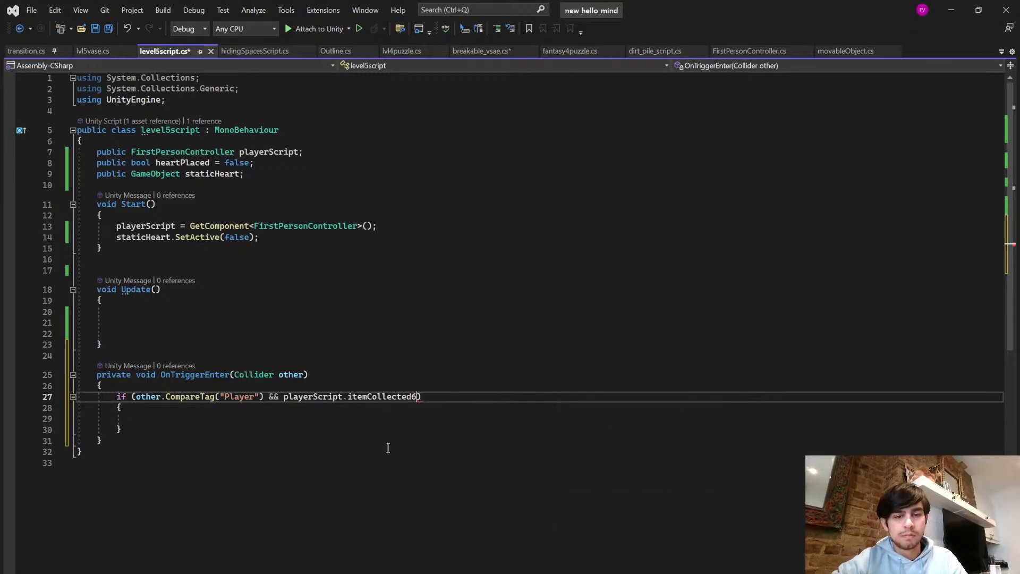
# - Declare a private IEnumerator named level5_completion with an empty body below OnTriggerEnter, and bring up lvl5vase.cs for reference
pyautogui.click(312, 421)
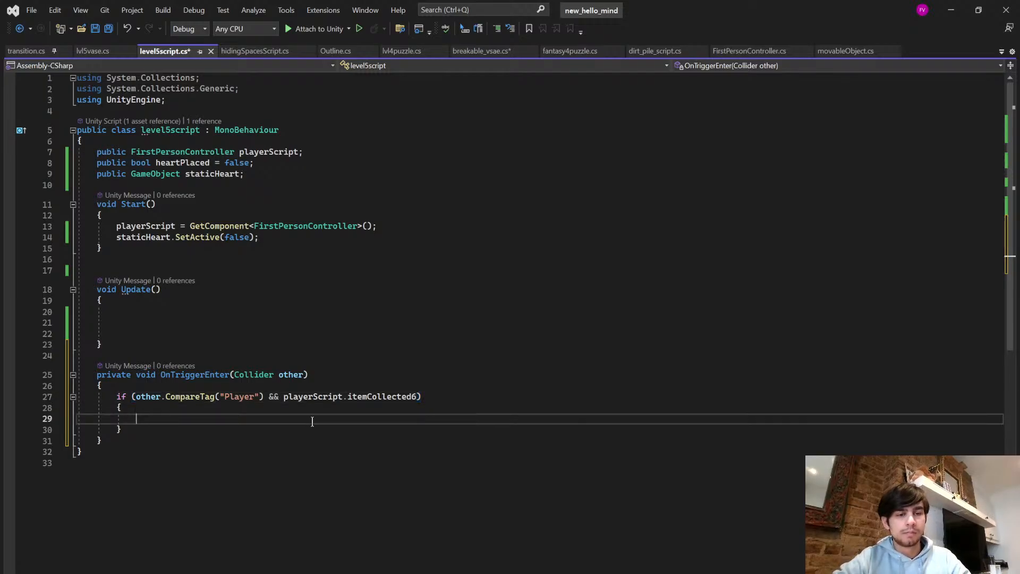
pyautogui.click(182, 439)
pyautogui.press('Return')
pyautogui.press('Return')
pyautogui.write('private IE')
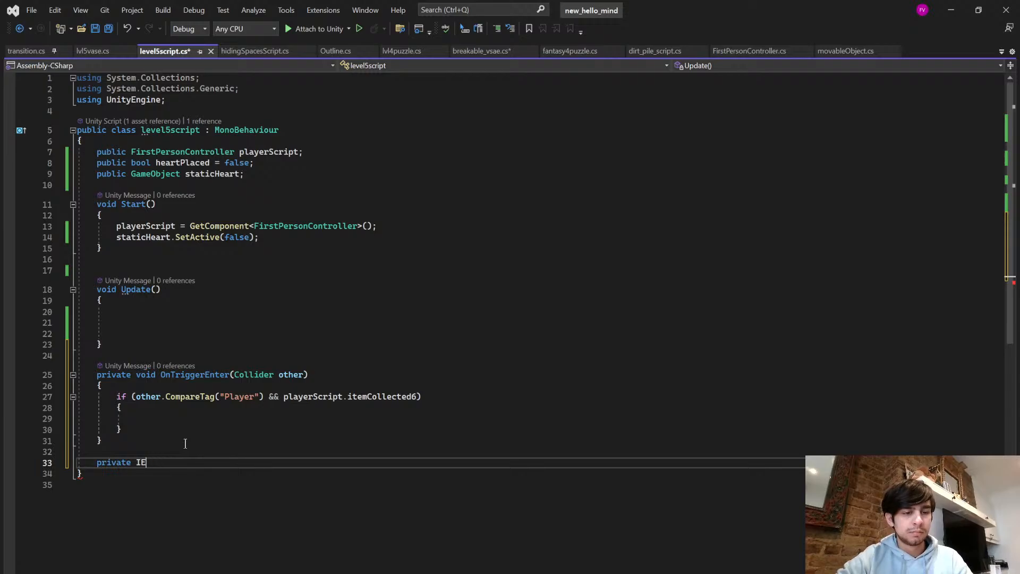
pyautogui.write('numerableIEnumerator')
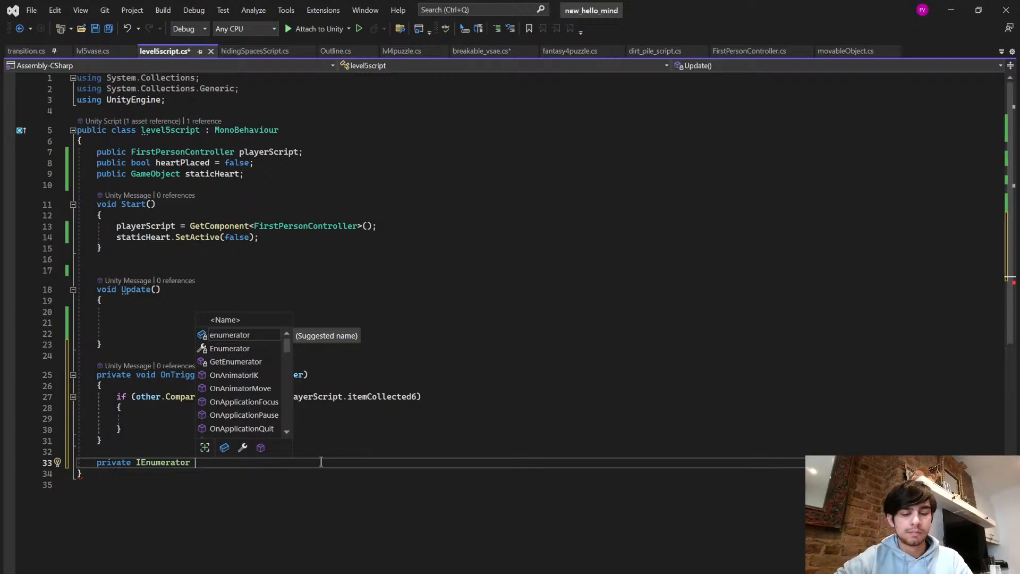
pyautogui.write(' level5')
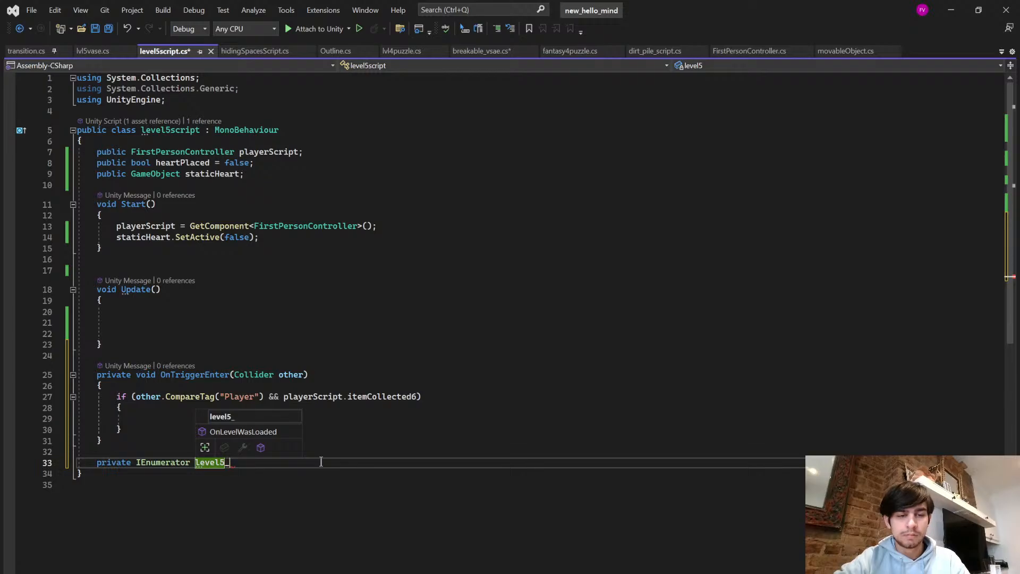
pyautogui.write('_complete')
pyautogui.press('BackSpace')
pyautogui.write('ion')
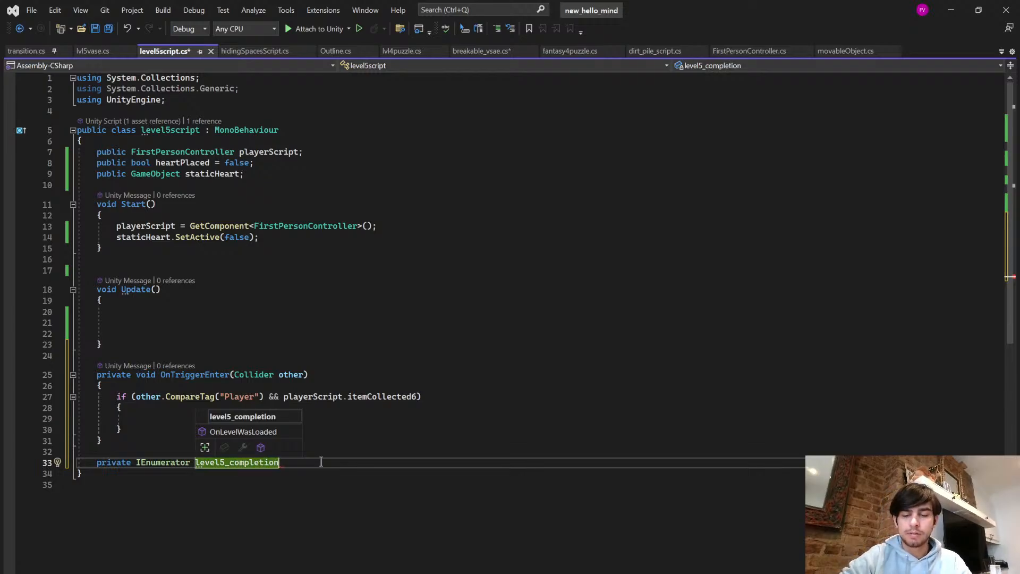
pyautogui.press('Return')
pyautogui.write('{')
pyautogui.press('Return')
pyautogui.click(93, 51)
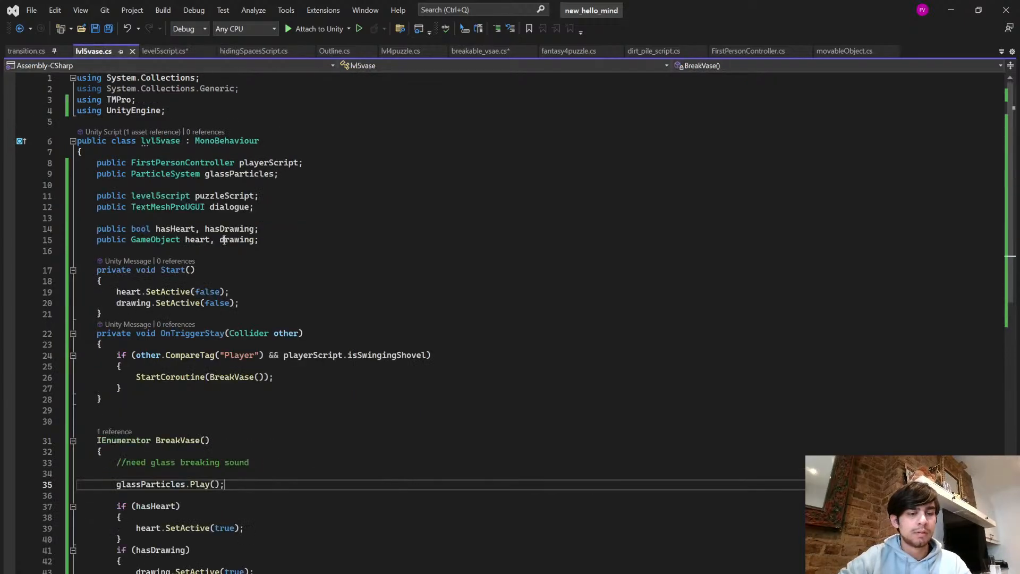
# - Review the BreakVase coroutine in lvl5vase.cs, then make the level5script.cs declaration read IEnumerator level5_completion() without the private modifier
pyautogui.scroll(-5, 283, 299)
pyautogui.scroll(3, 284, 298)
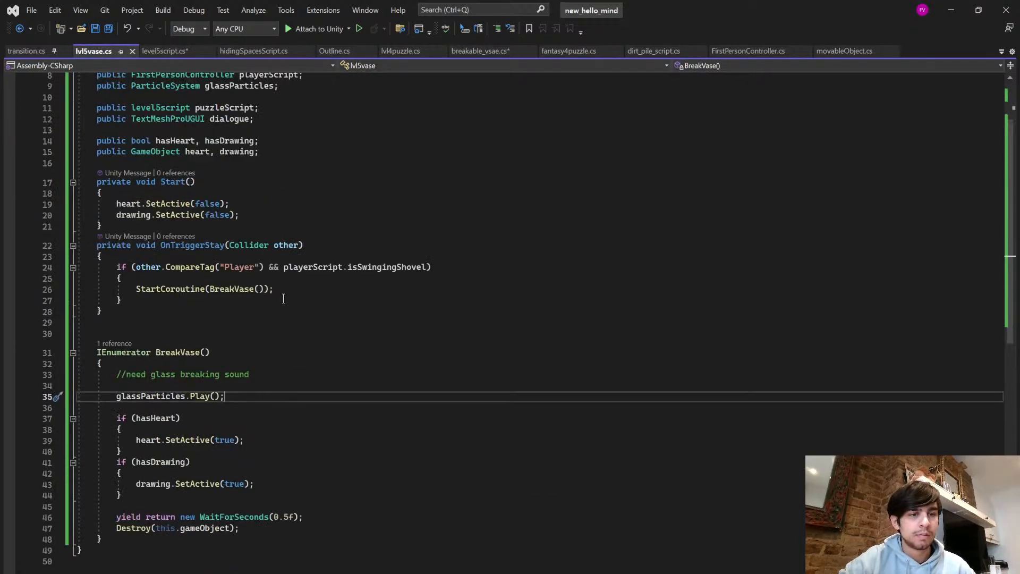
pyautogui.click(165, 51)
pyautogui.doubleClick(114, 471)
pyautogui.press('BackSpace')
pyautogui.press('Delete')
pyautogui.press('End')
pyautogui.write('()')
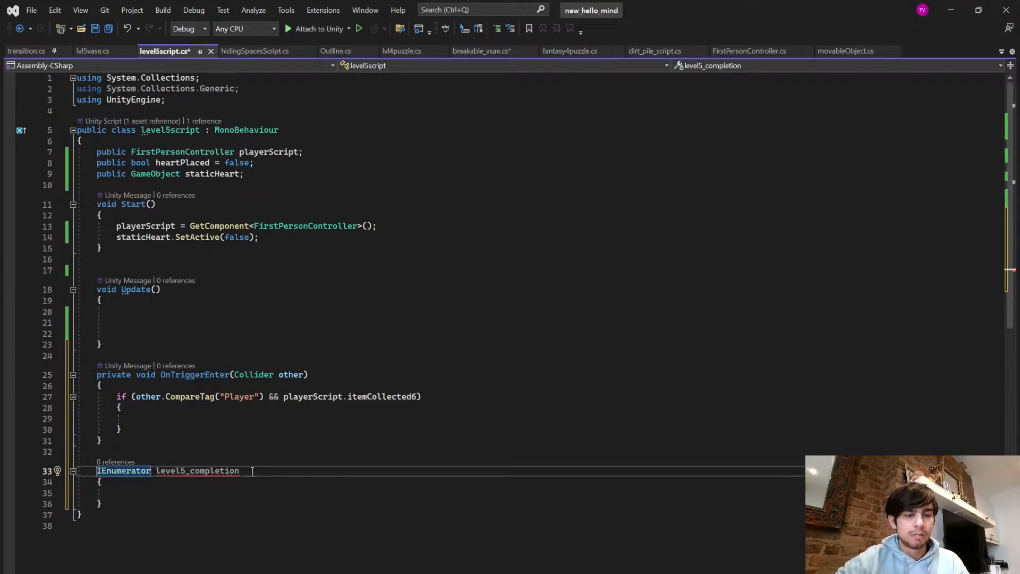
# - Add yield return new WaitForSeconds(0); inside the level5_completion body, leaving a blank line above it
pyautogui.click(245, 494)
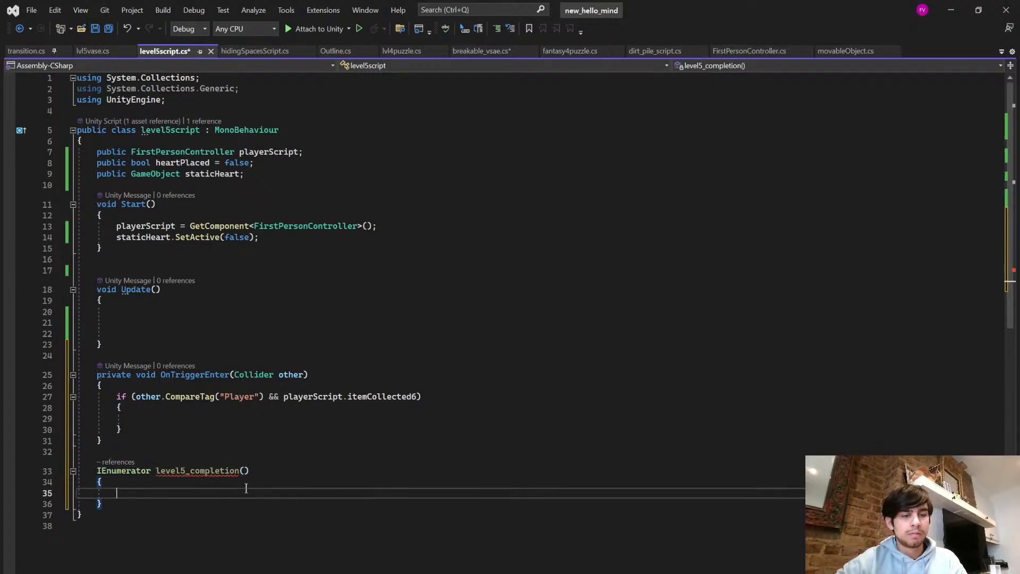
pyautogui.press('Return')
pyautogui.write('yield ret')
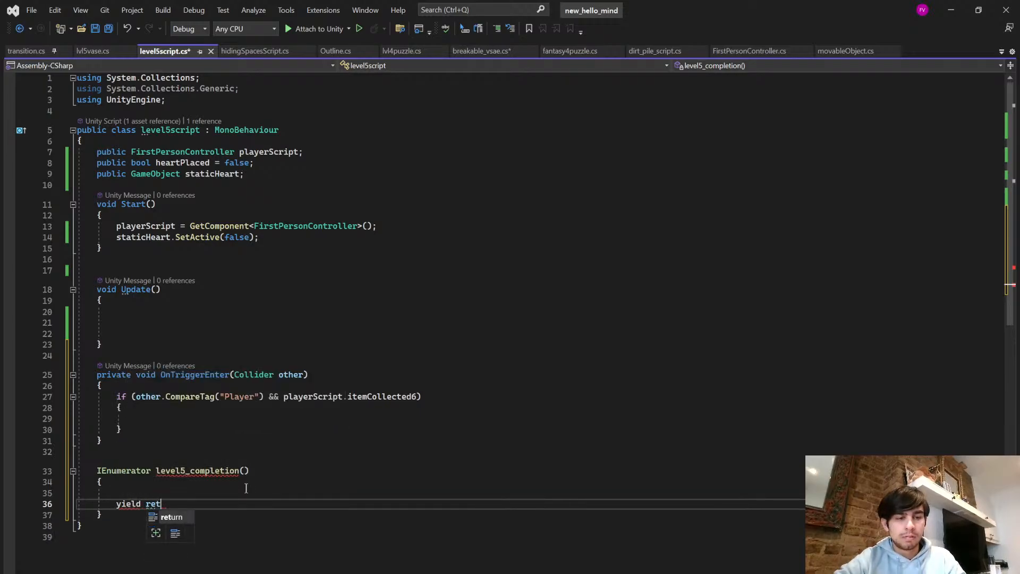
pyautogui.write('urn new WaitForSeconds')
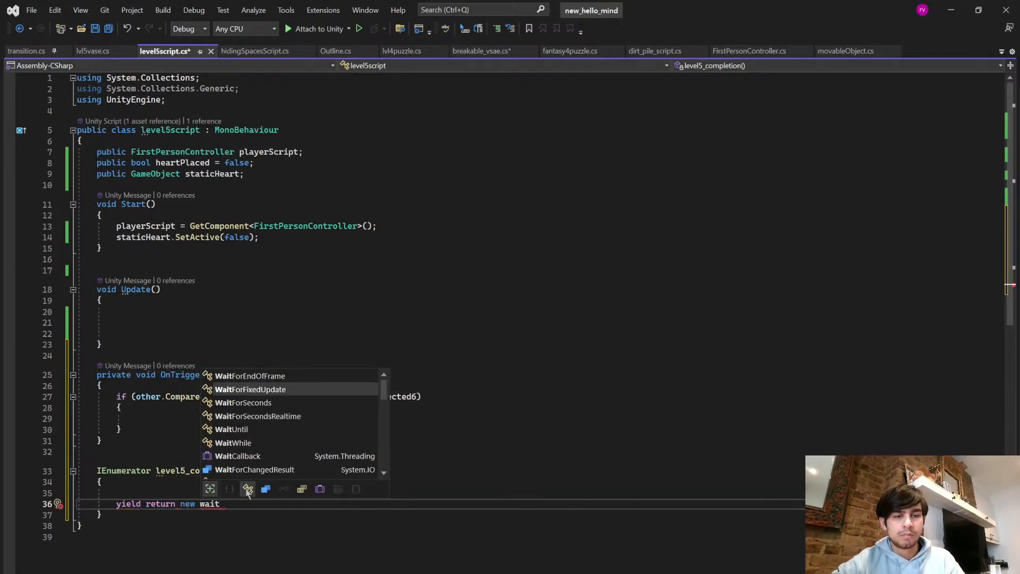
pyautogui.write(';')
pyautogui.click(263, 491)
# - Call StartCoroutine(level5_completion()); inside OnTriggerEnter's if block and save the script
pyautogui.click(224, 419)
pyautogui.write('StartCoroutine(')
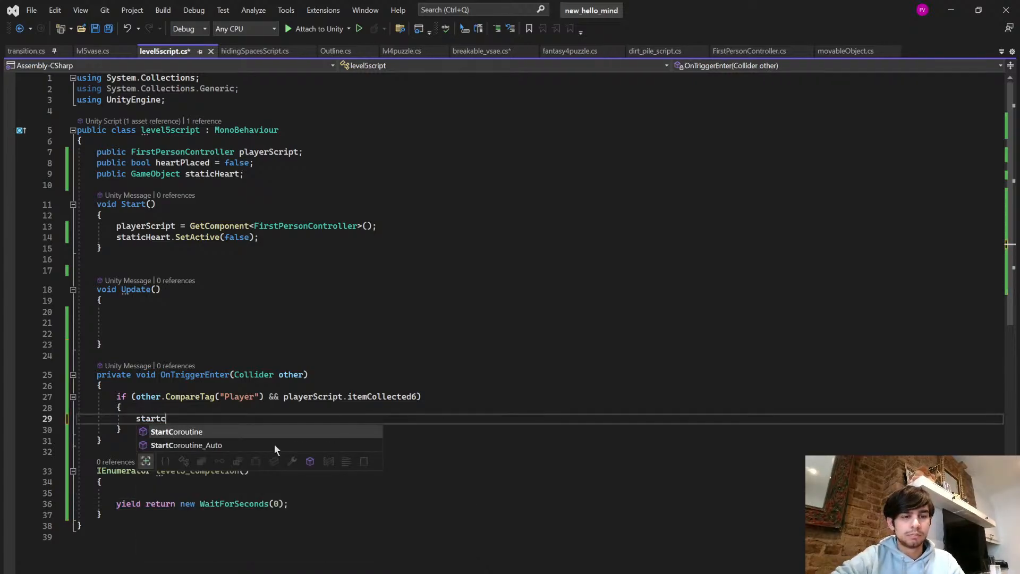
pyautogui.write('level')
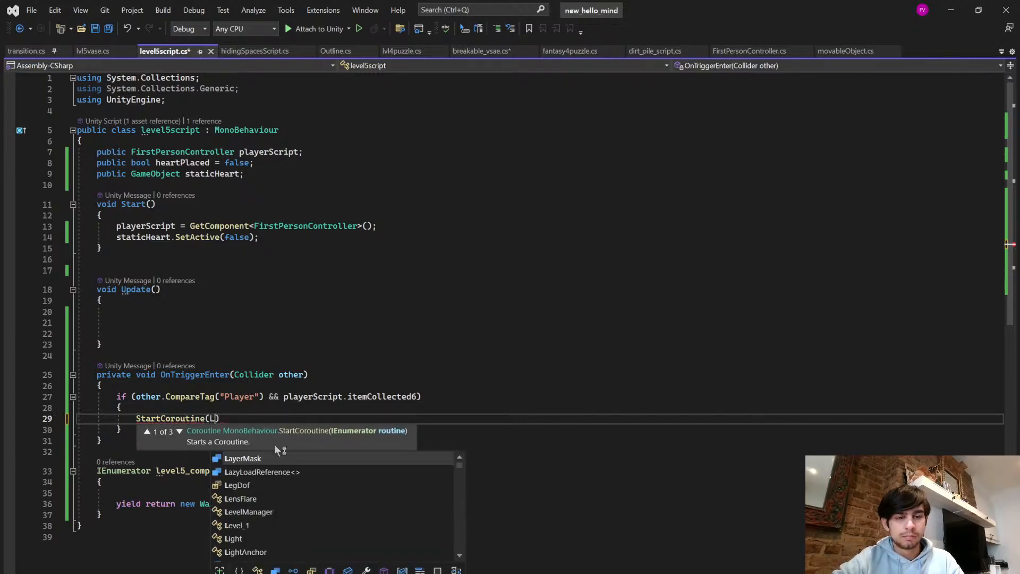
pyautogui.press('Down')
pyautogui.press('Tab')
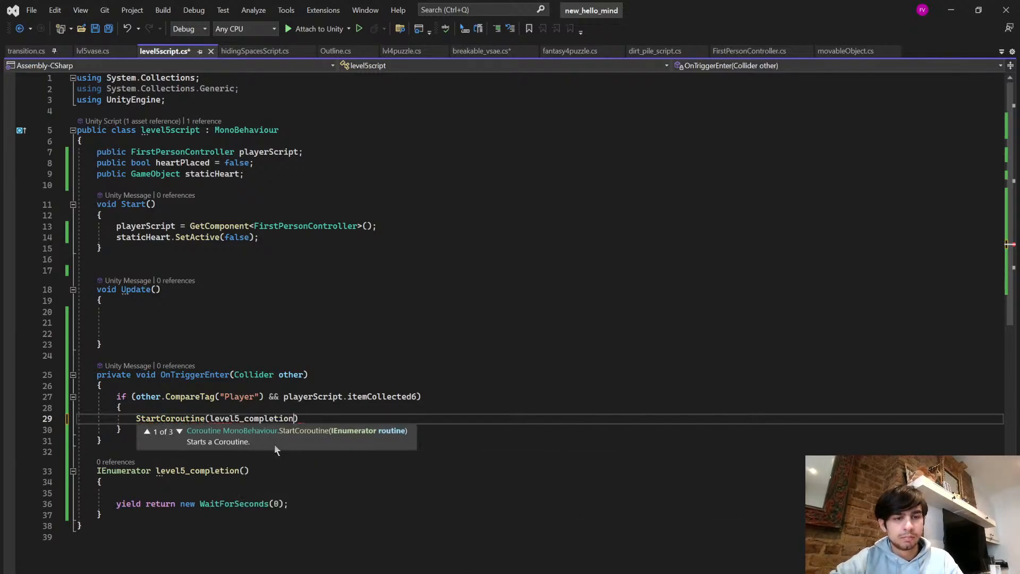
pyautogui.write('());')
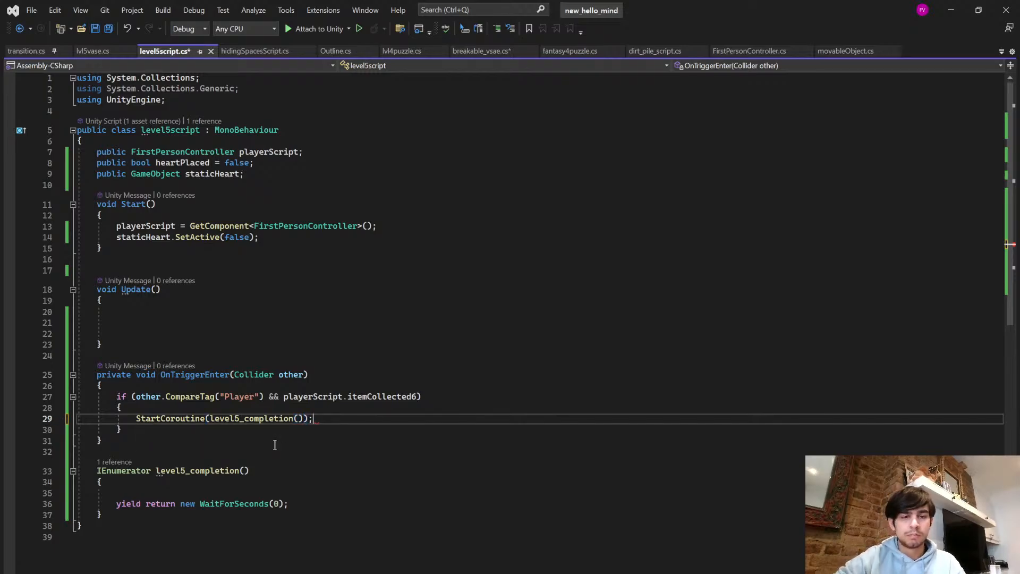
pyautogui.hotkey('ctrl', 's')
pyautogui.click(294, 470)
pyautogui.click(226, 494)
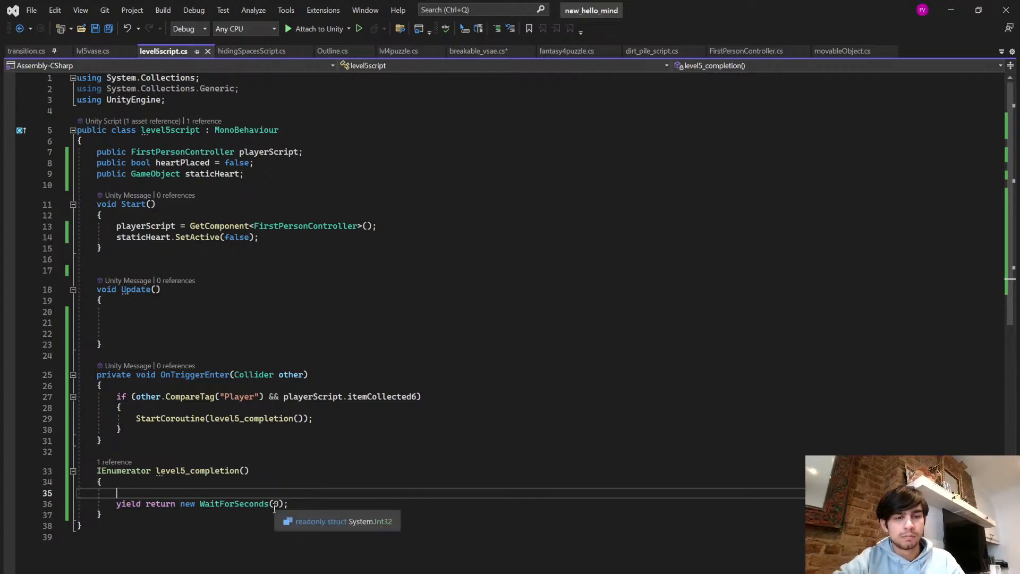
pyautogui.write('print ("')
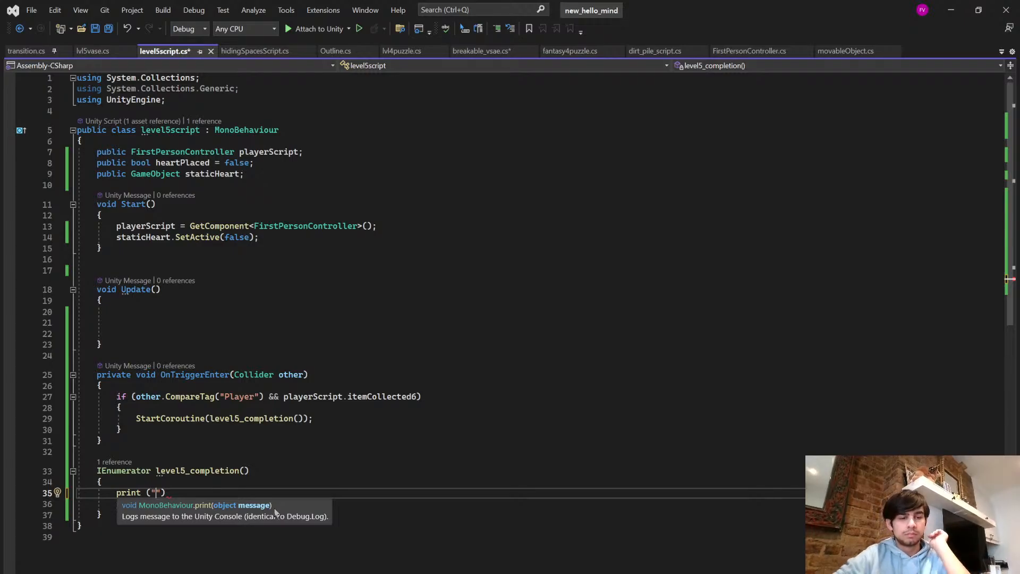
pyautogui.moveTo(252, 494); pyautogui.dragTo(118, 494)
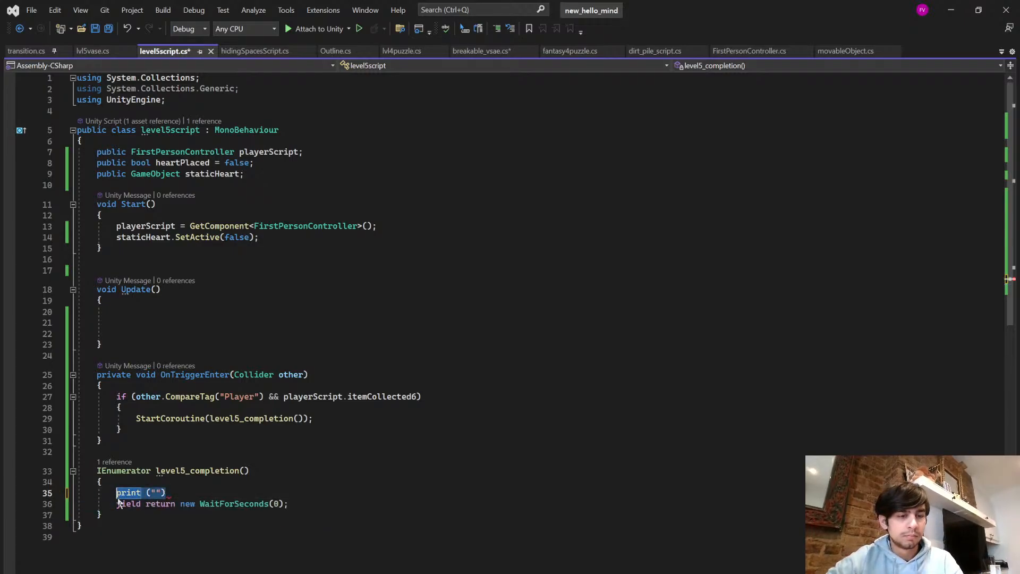
pyautogui.press('BackSpace')
pyautogui.hotkey('ctrl', 's')
# - Add print("door unlocked"); above the yield statement in level5_completion and save the script
pyautogui.click(197, 486)
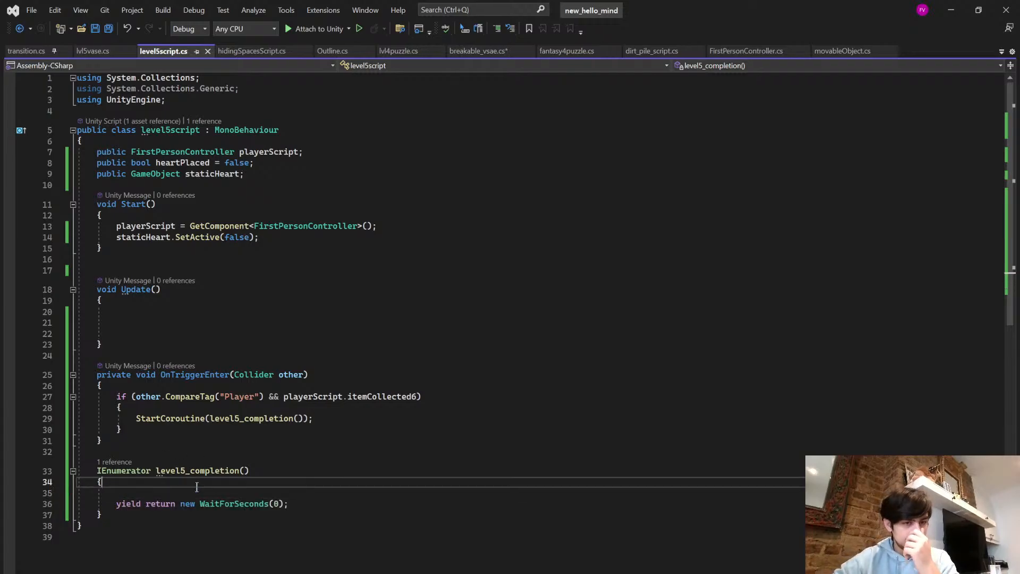
pyautogui.click(187, 496)
pyautogui.write('print("door unlocked')
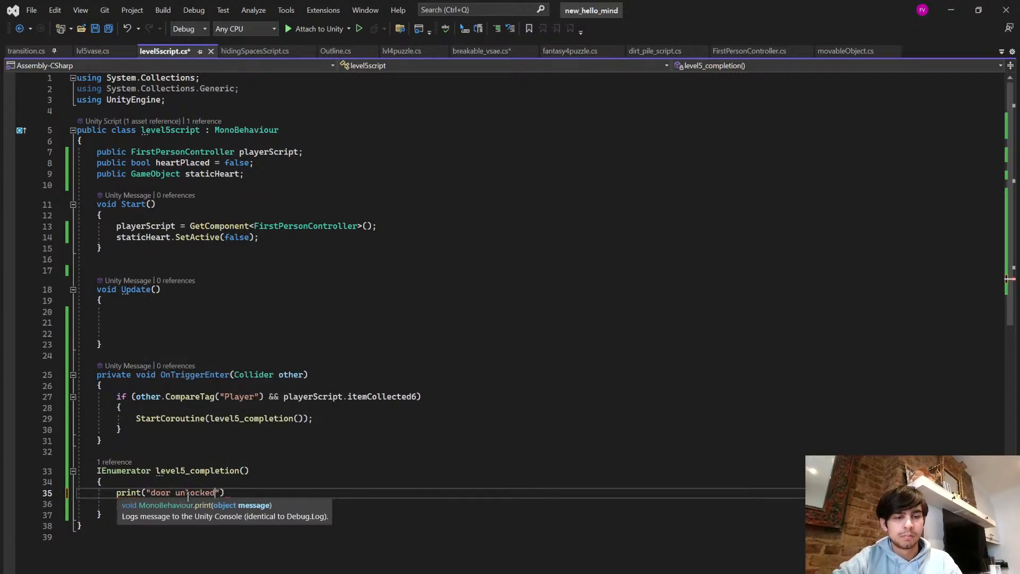
pyautogui.write(')')
pyautogui.hotkey('ctrl', 's')
pyautogui.click(331, 454)
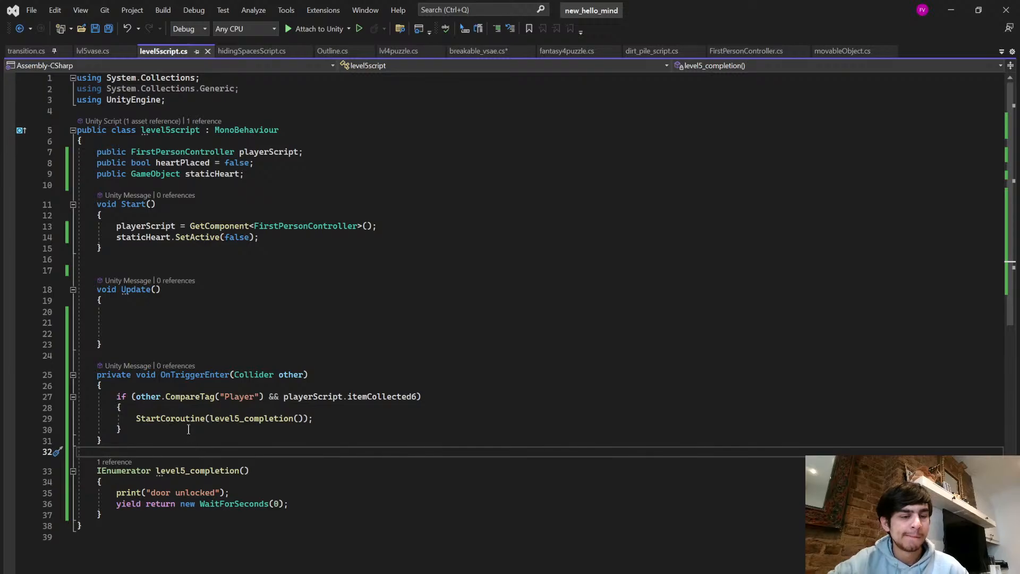
# - Insert staticHeart.SetActive(true); as the first statement of level5_completion, above the print call, and save the script
pyautogui.click(198, 483)
pyautogui.press('Return')
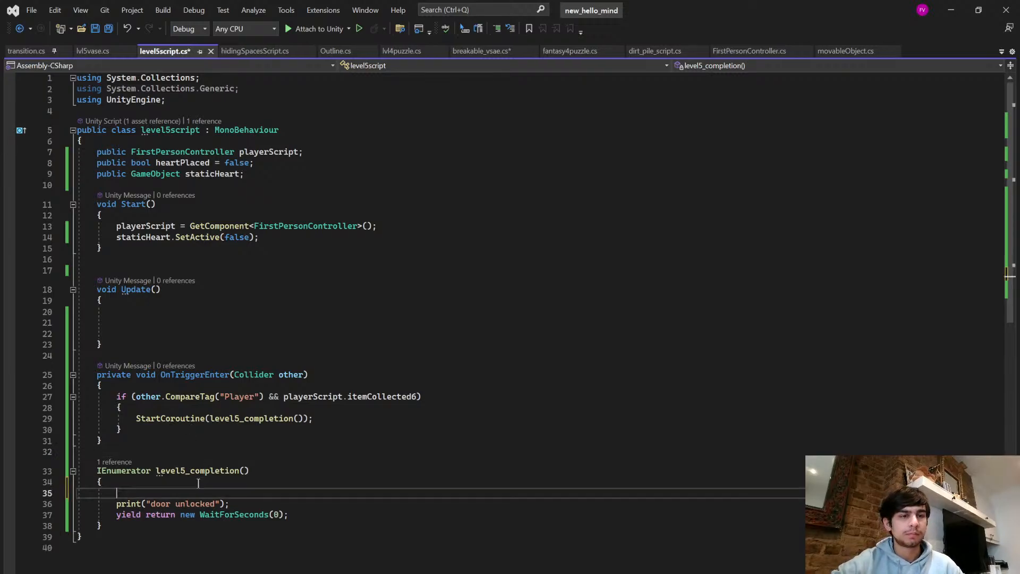
pyautogui.write('stat')
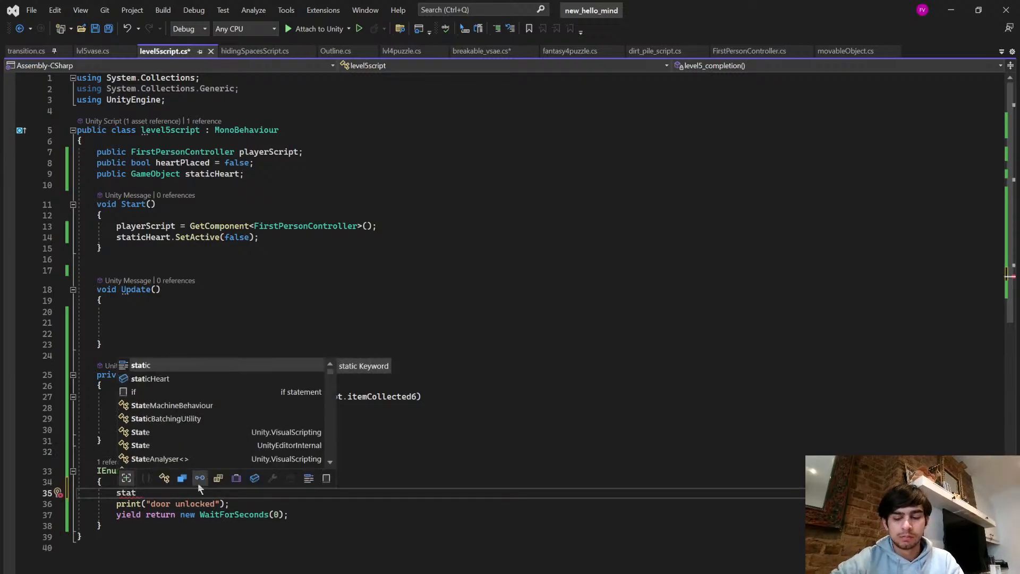
pyautogui.write('icHeart.SetActive(tr')
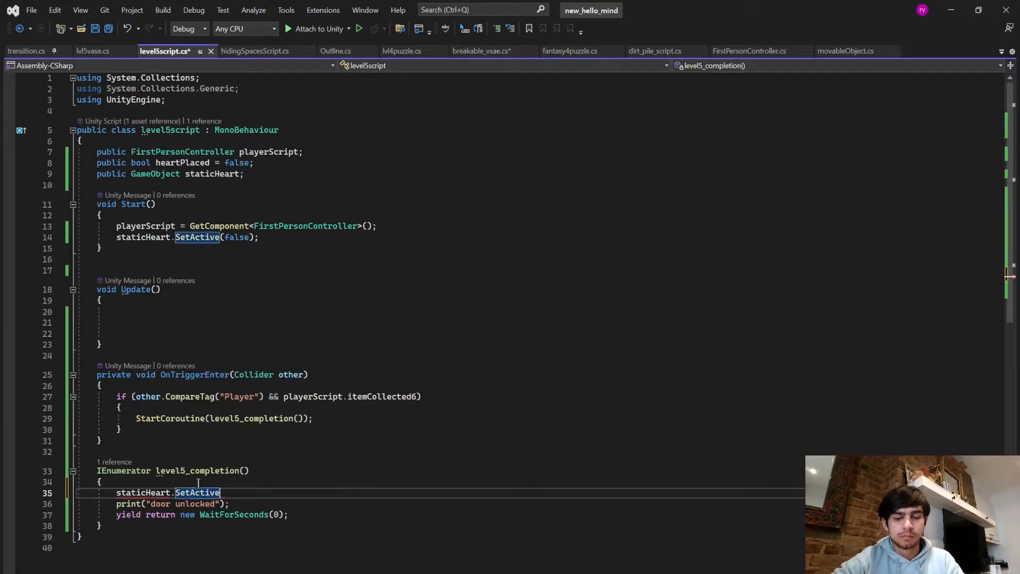
pyautogui.write('ue);')
pyautogui.hotkey('ctrl', 's')
pyautogui.press('Down')
# - Switch to the Unity editor, close the Hello Developer window, and start play mode with the Game view showing
pyautogui.moveTo(628, 572)
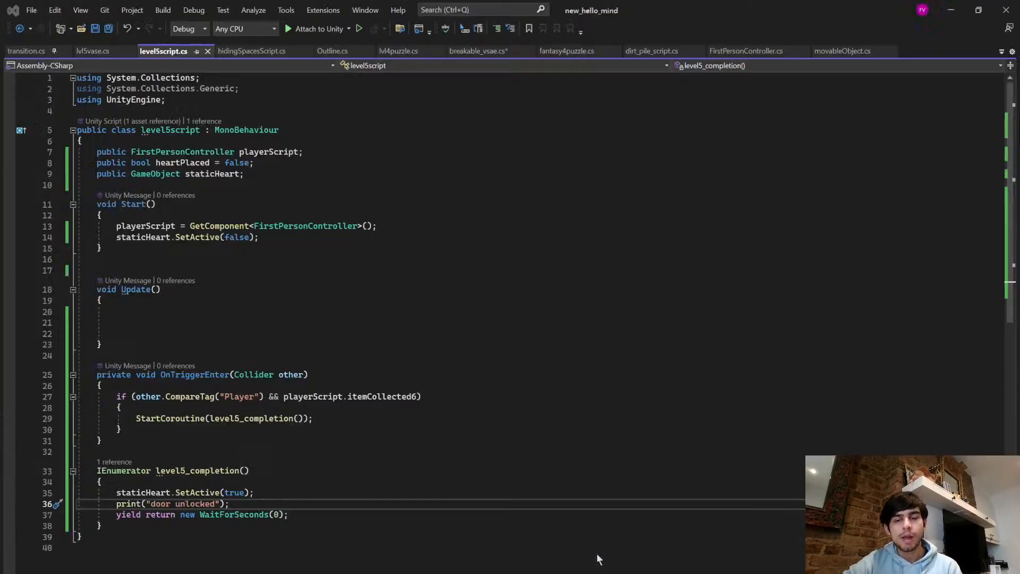
pyautogui.click(598, 559)
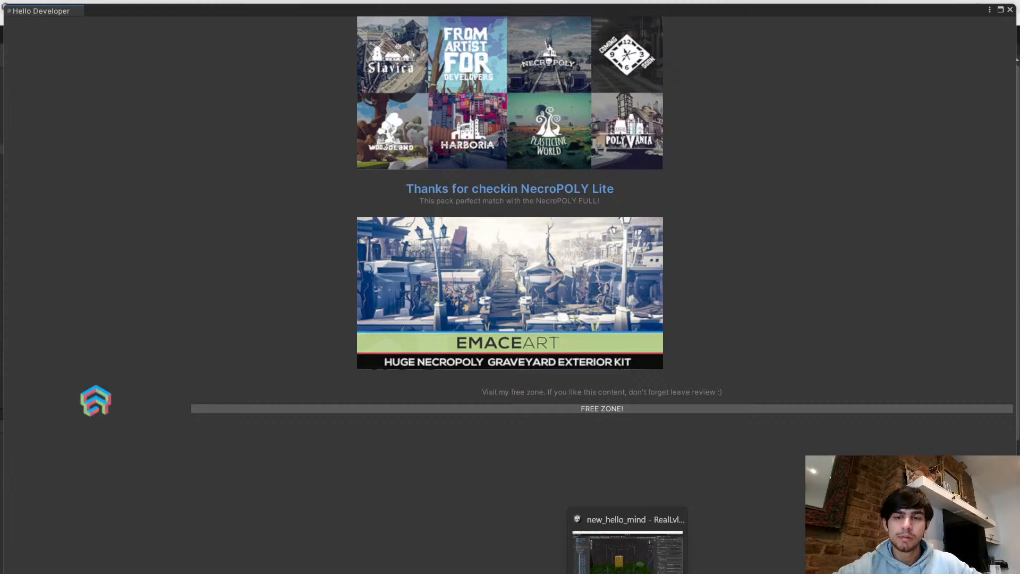
pyautogui.click(627, 573)
pyautogui.click(627, 573)
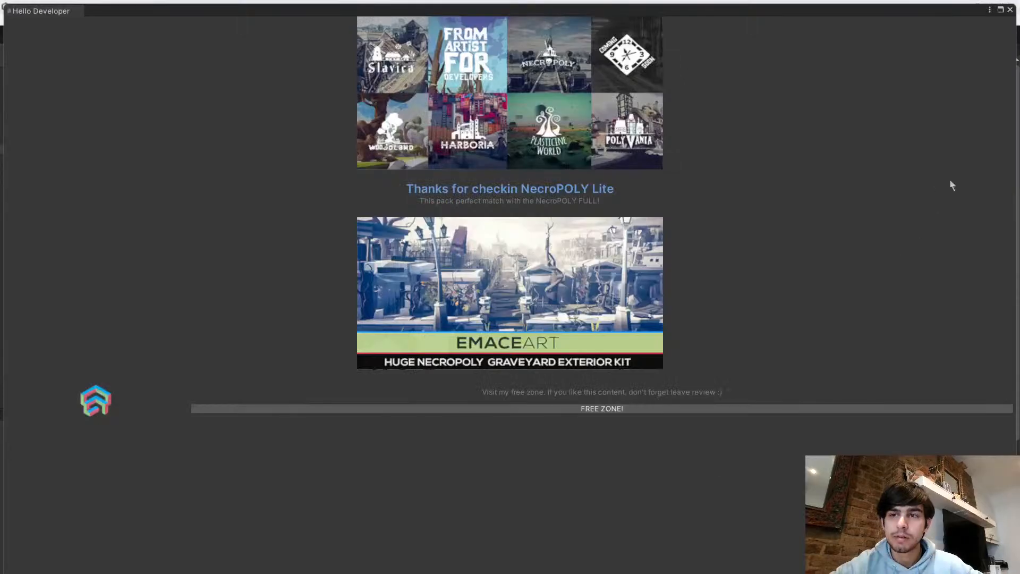
pyautogui.click(1010, 9)
pyautogui.click(491, 35)
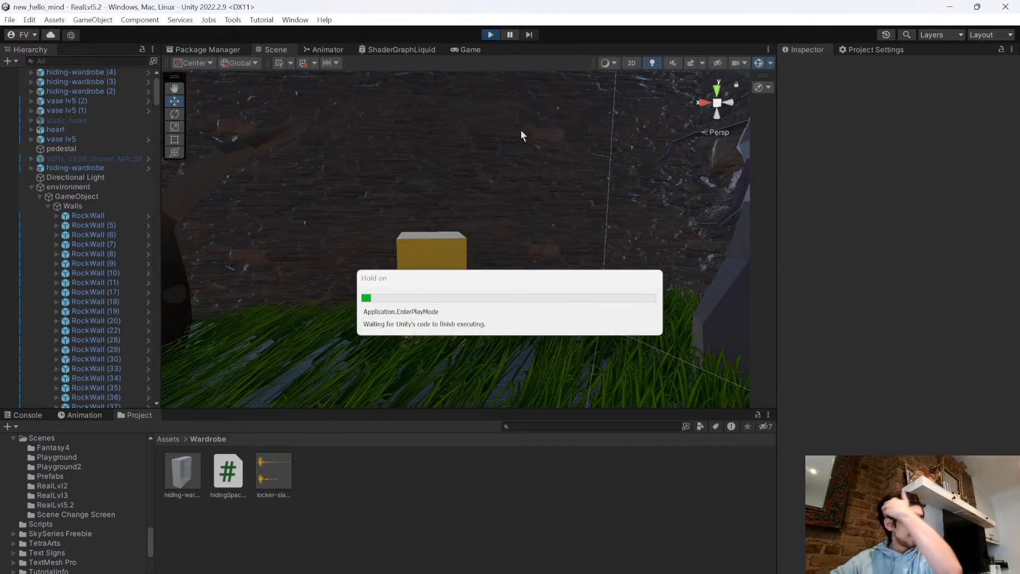
pyautogui.click(468, 50)
# - Playtest the vase puzzle by walking to the vase by the stone wall, breaking it with the shovel and collecting the heart
pyautogui.press('w')
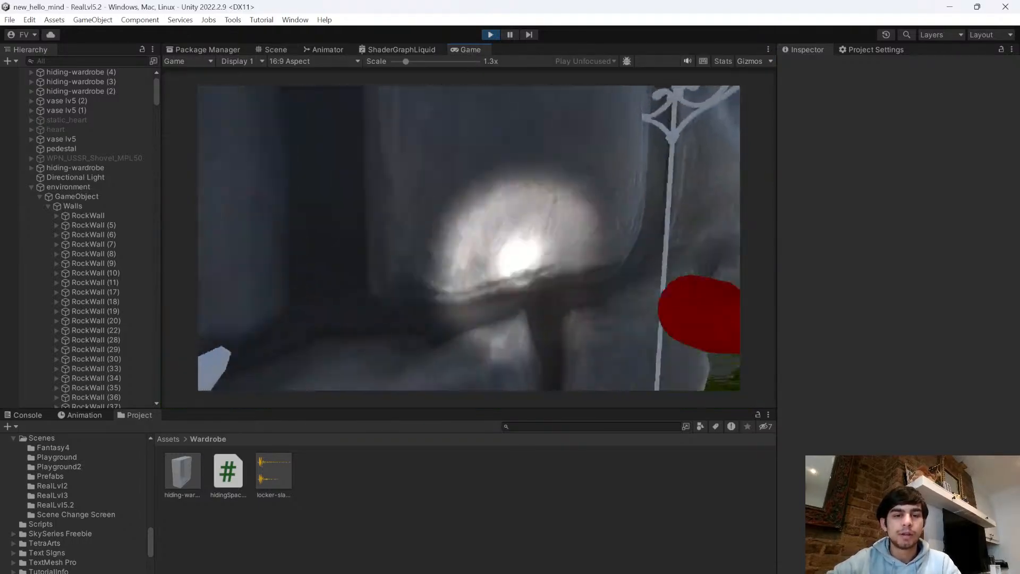
pyautogui.press('w')
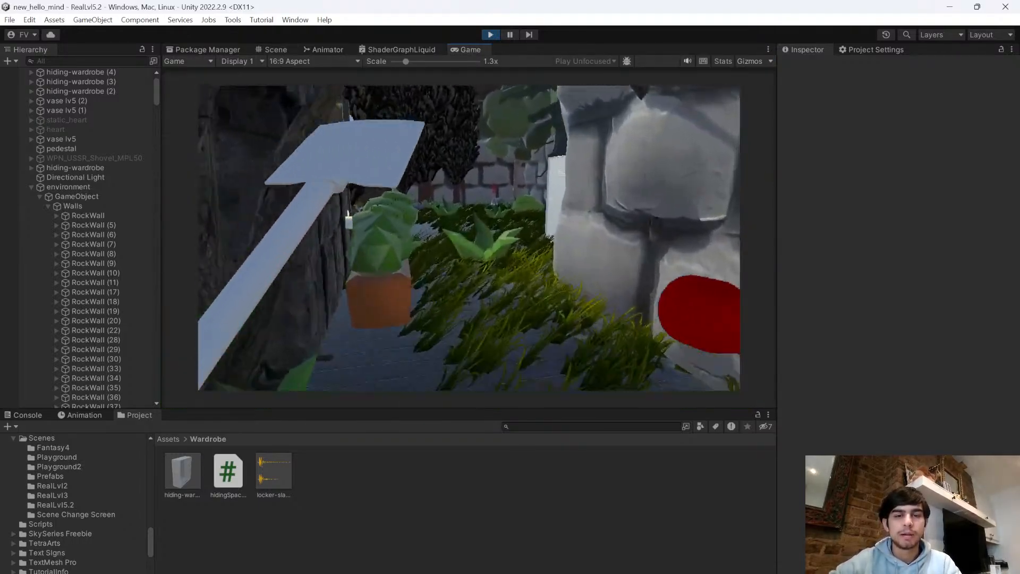
pyautogui.press('w')
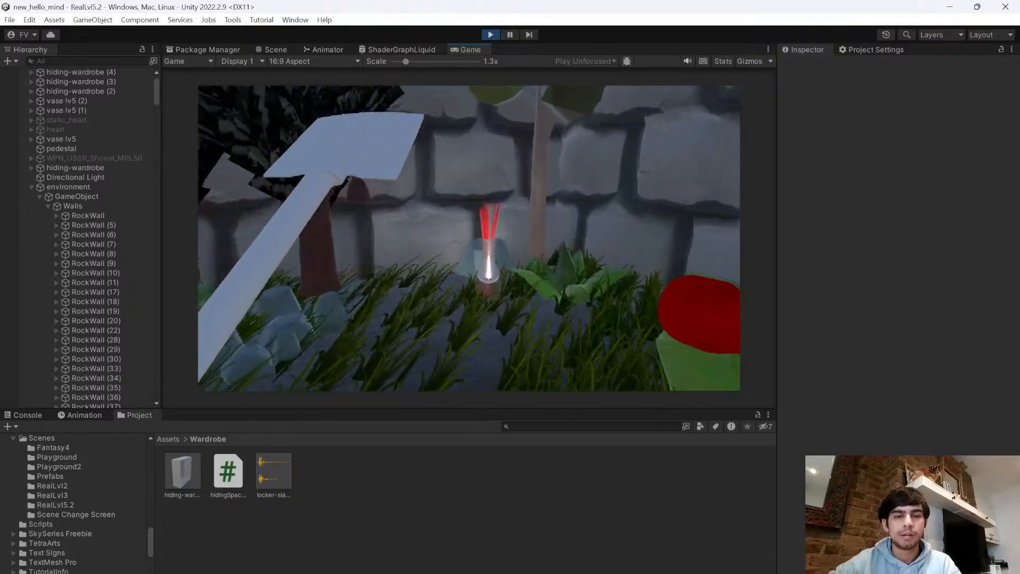
pyautogui.press('w')
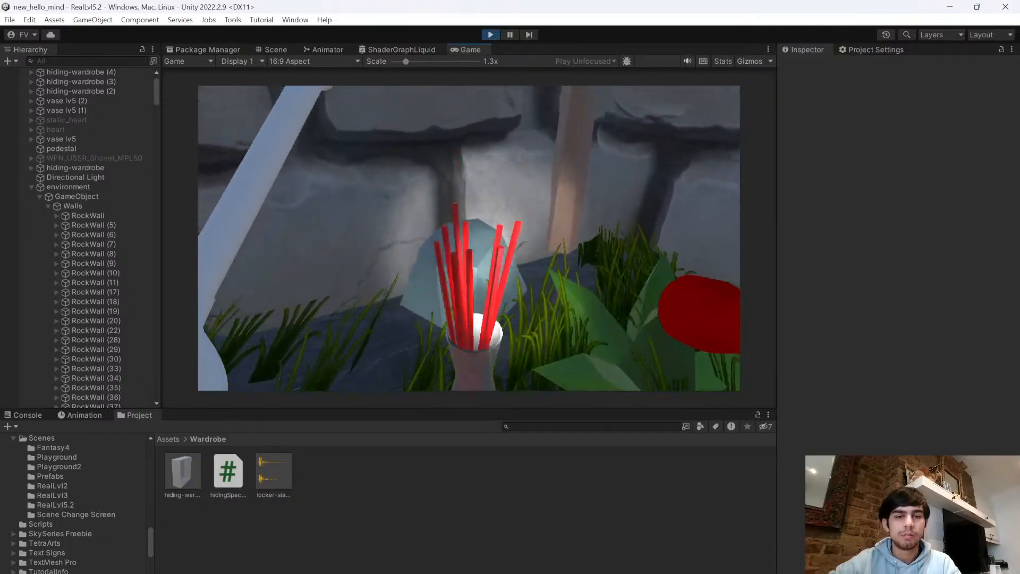
pyautogui.press('s')
pyautogui.press('w')
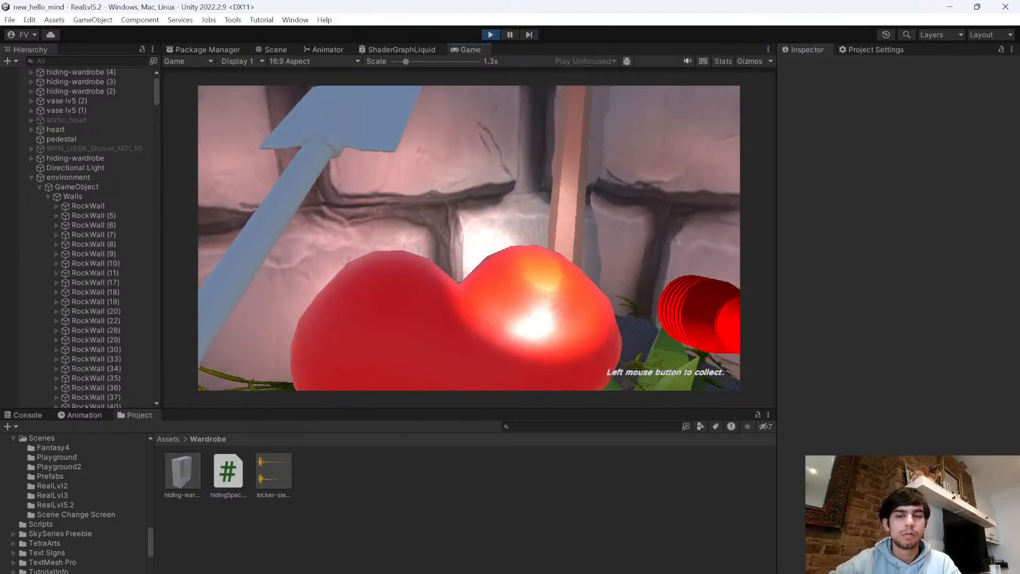
pyautogui.click(469, 238)
# - Carry the collected heart through the graveyard to the yellow pedestal to test the level completion trigger
pyautogui.press('w')
pyautogui.press('w')
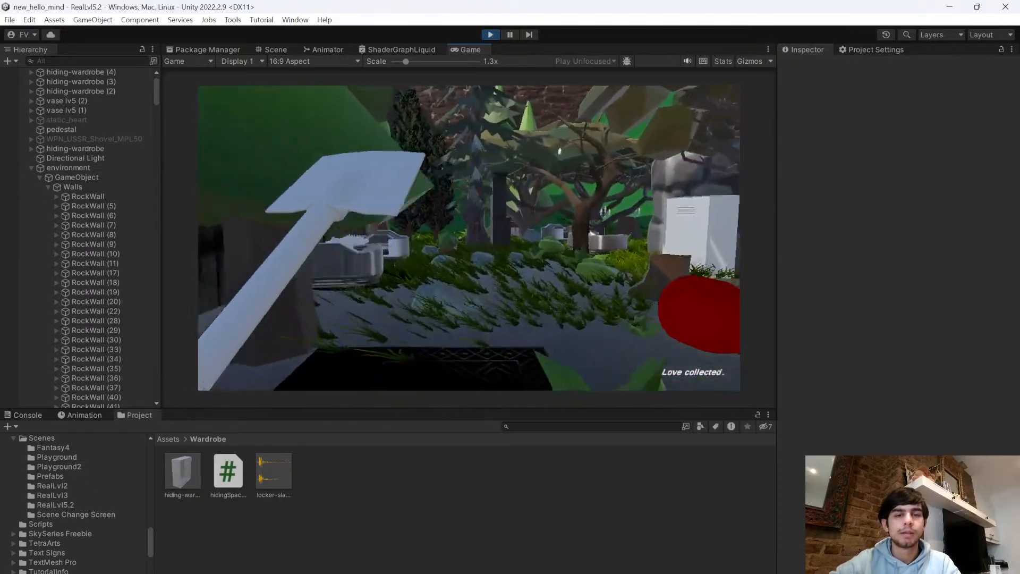
pyautogui.press('w')
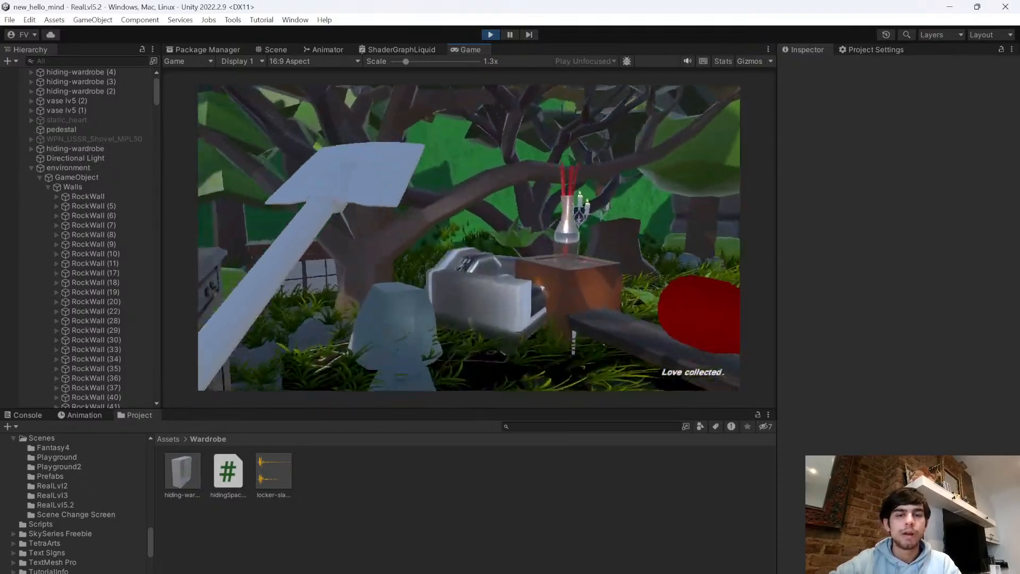
pyautogui.press('w')
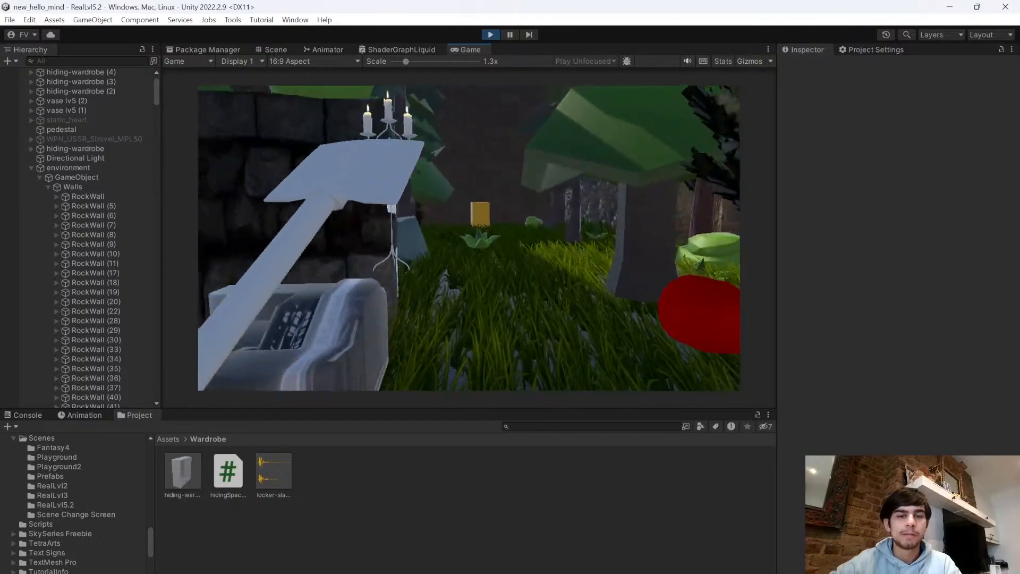
pyautogui.press('w')
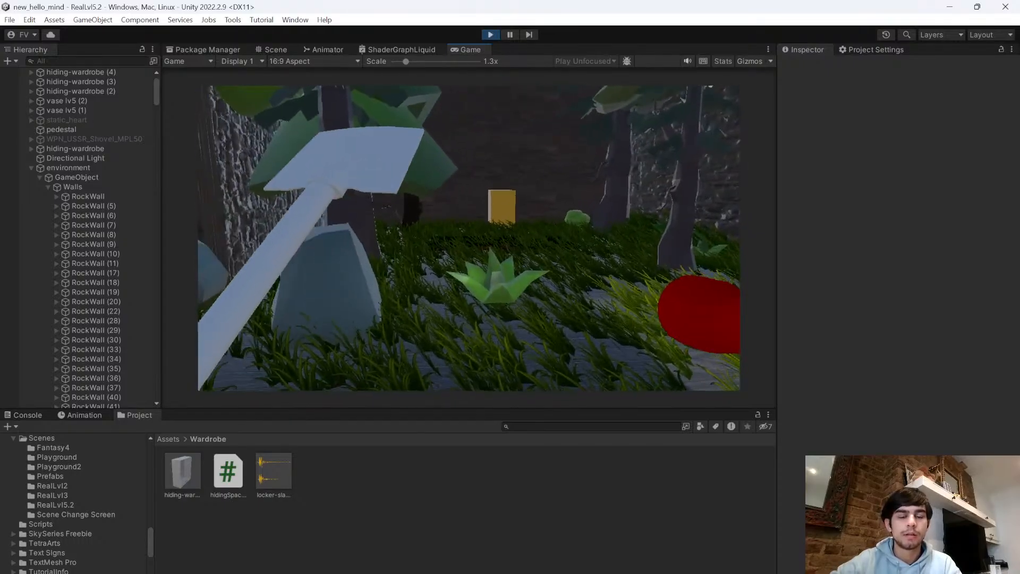
pyautogui.press('w')
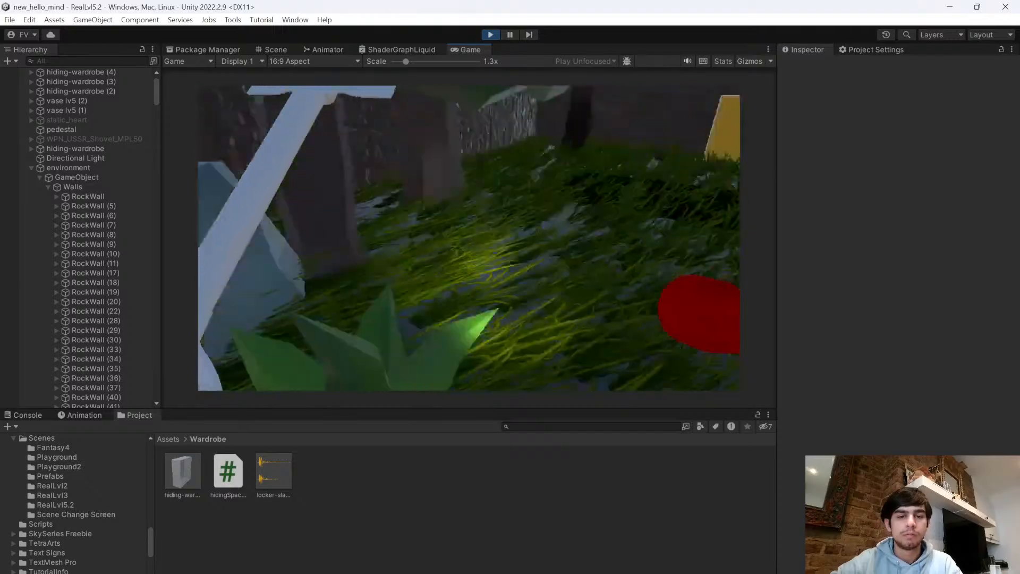
pyautogui.press('w')
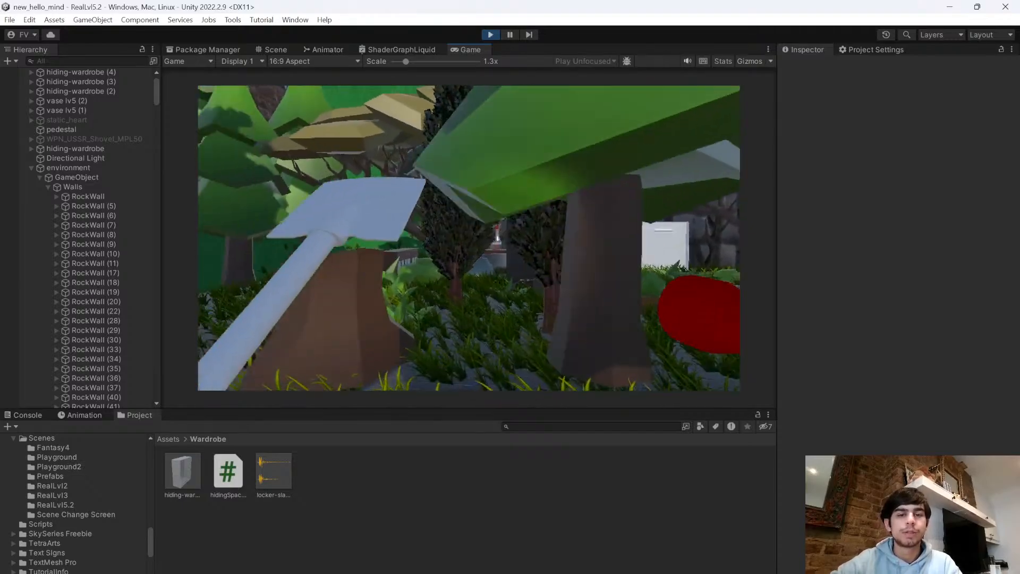
pyautogui.press('w')
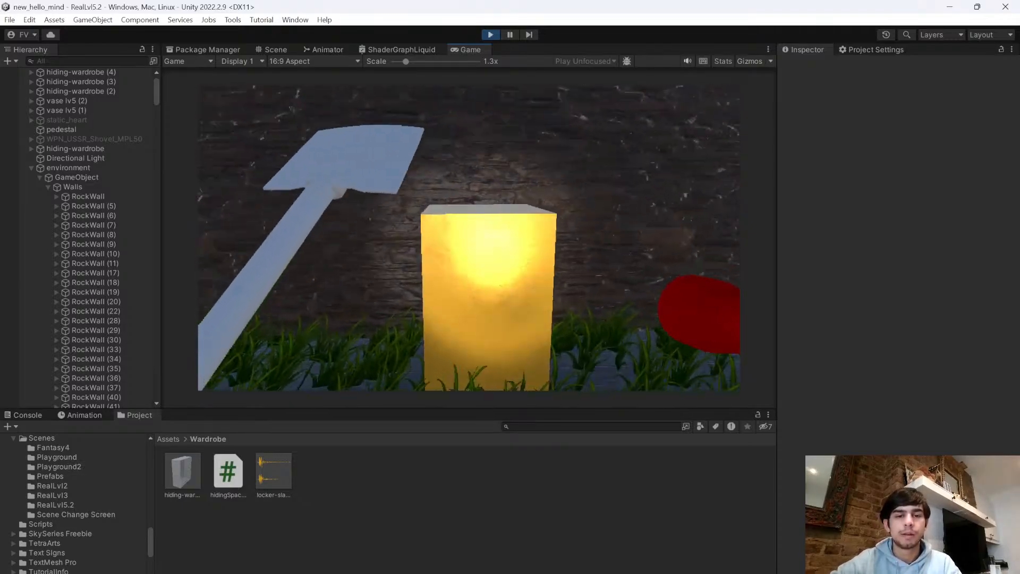
pyautogui.press('w')
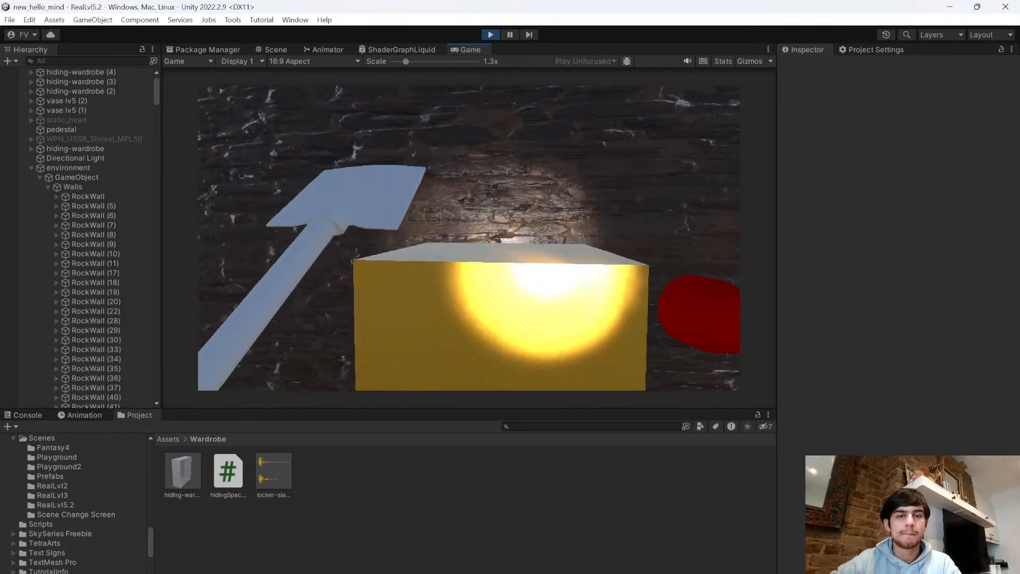
# - Walk around the yellow pedestal with the collected heart to test its trigger, and stop play mode
pyautogui.press('s')
pyautogui.press('w')
pyautogui.press('w')
pyautogui.press('s')
pyautogui.press('d')
pyautogui.press('w')
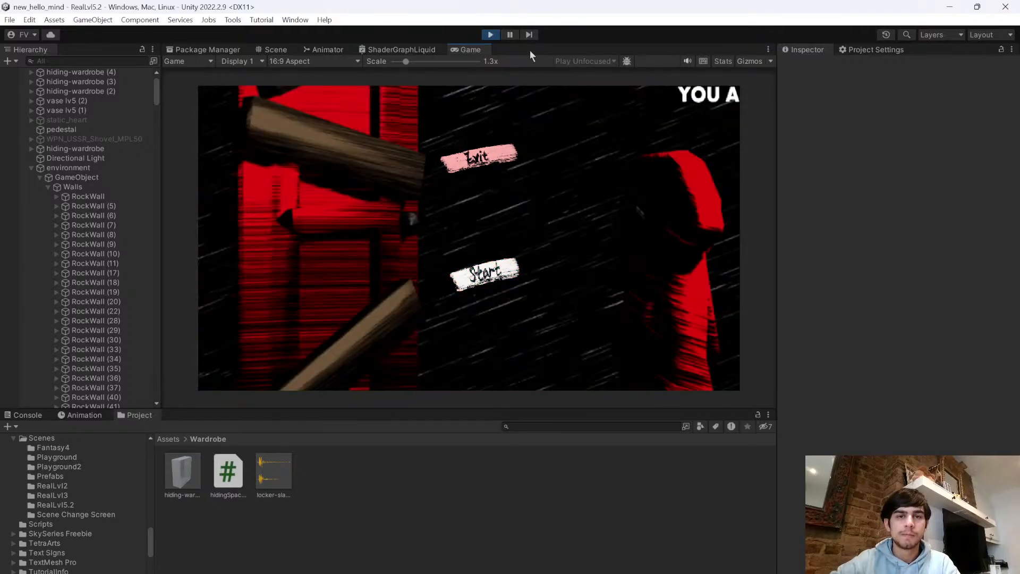
pyautogui.click(490, 34)
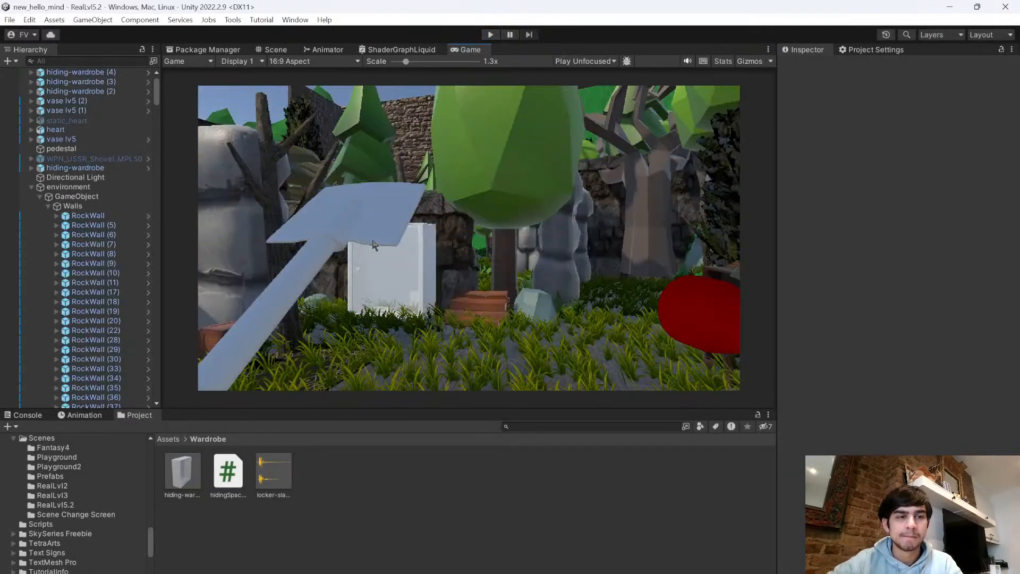
# - Select the yellow pedestal in the Scene view and inspect its Level5script references and trigger Box Collider
pyautogui.click(275, 50)
pyautogui.moveTo(416, 209); pyautogui.dragTo(440, 254, button='middle')
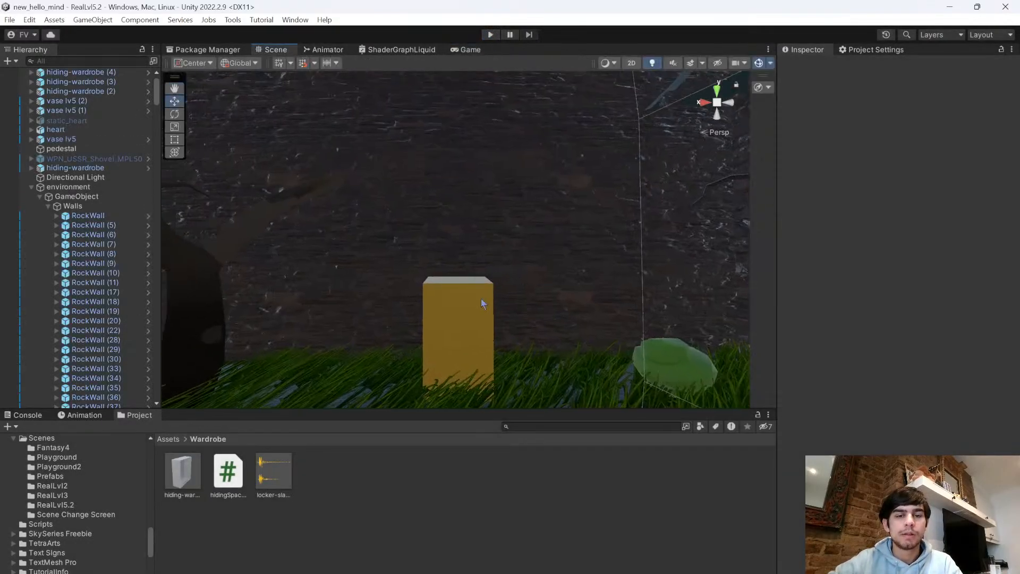
pyautogui.click(458, 329)
pyautogui.scroll(-5, 906, 372)
pyautogui.scroll(-2, 907, 404)
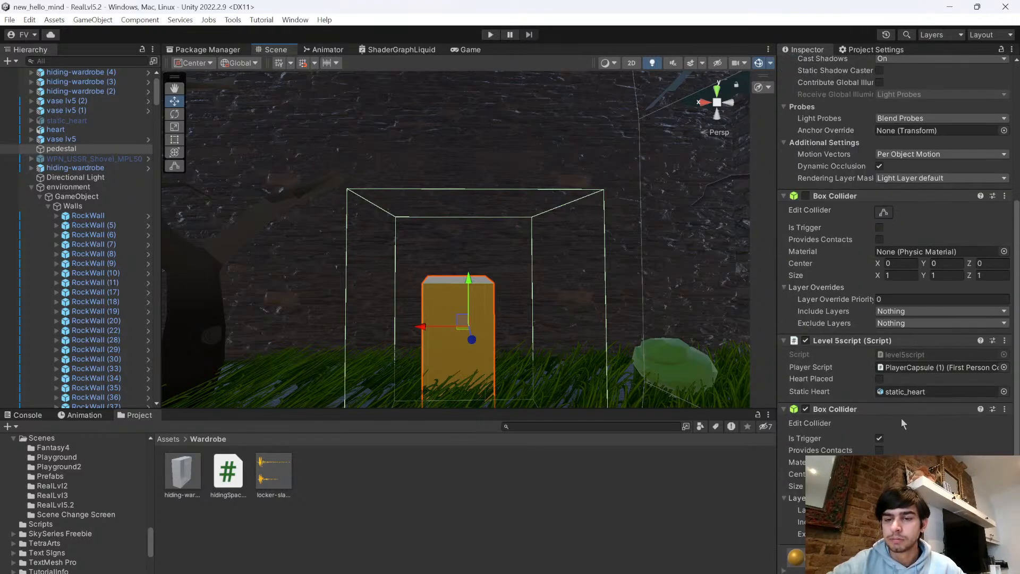
pyautogui.scroll(-1, 927, 360)
pyautogui.keyDown('alt'); pyautogui.moveTo(652, 355); pyautogui.dragTo(704, 303); pyautogui.keyUp('alt')
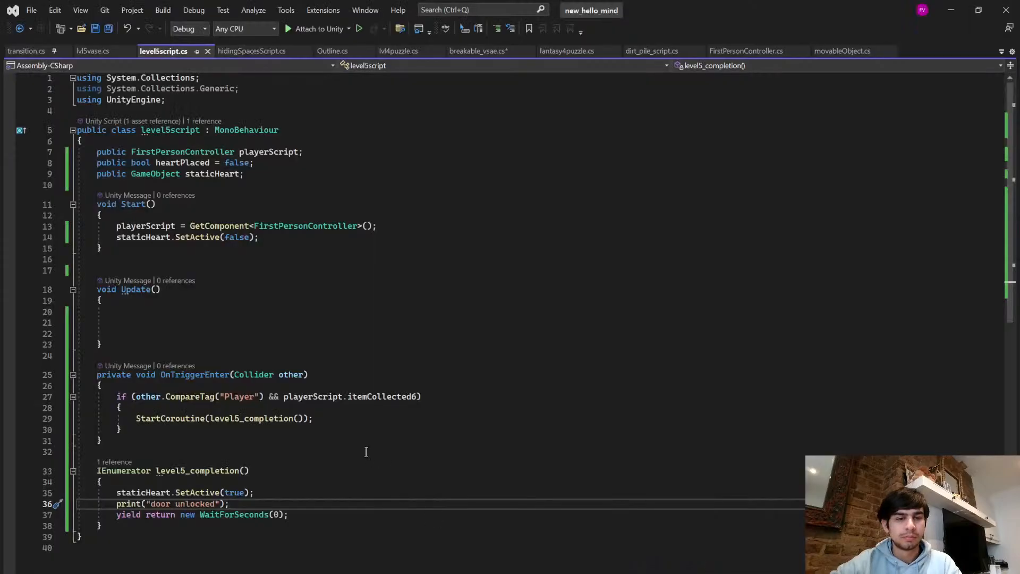
# - Review OnTriggerEnter and level5_completion in level5script.cs against the pedestal's component settings in the Unity editor
pyautogui.click(367, 451)
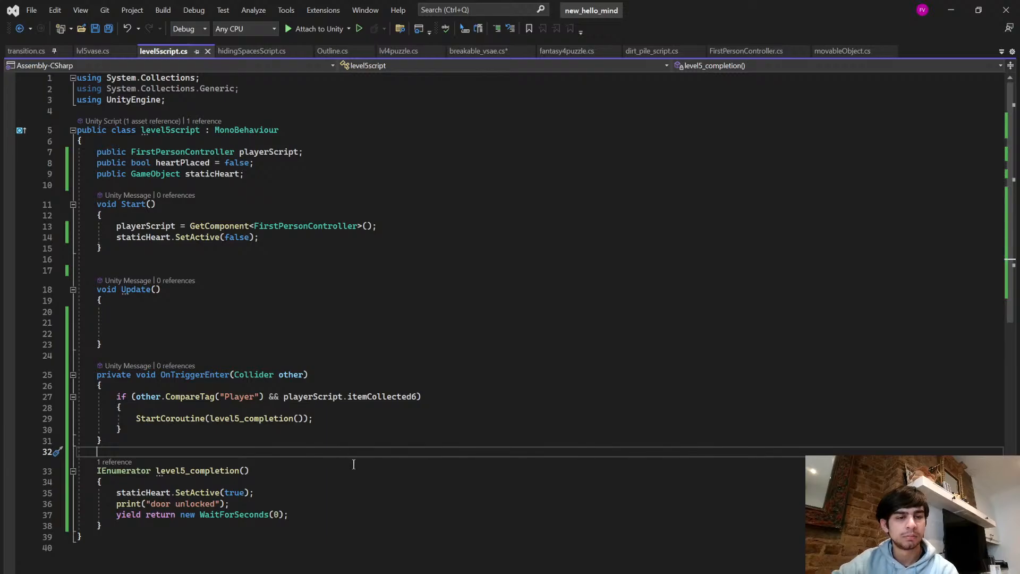
pyautogui.click(211, 426)
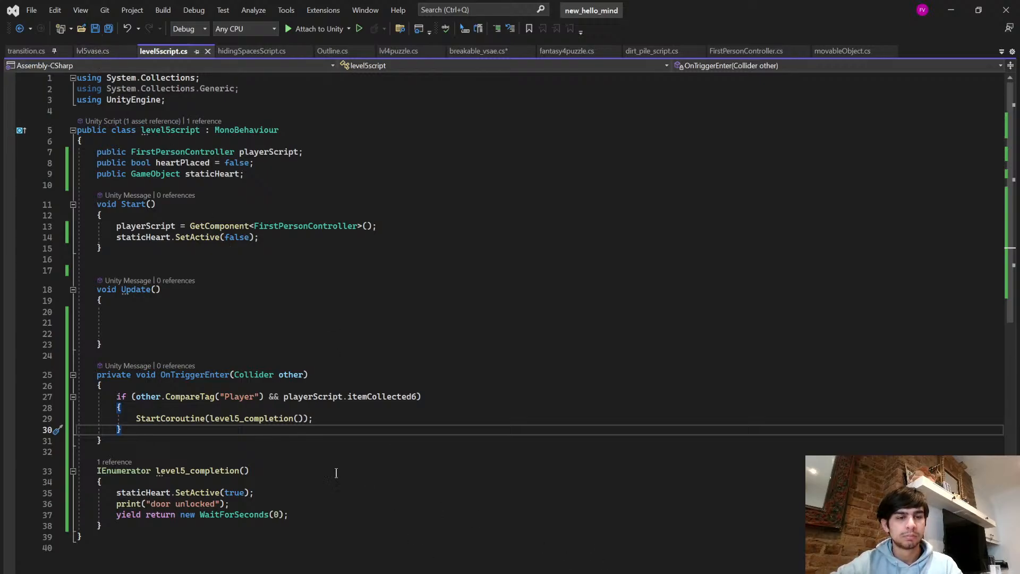
pyautogui.moveTo(595, 571)
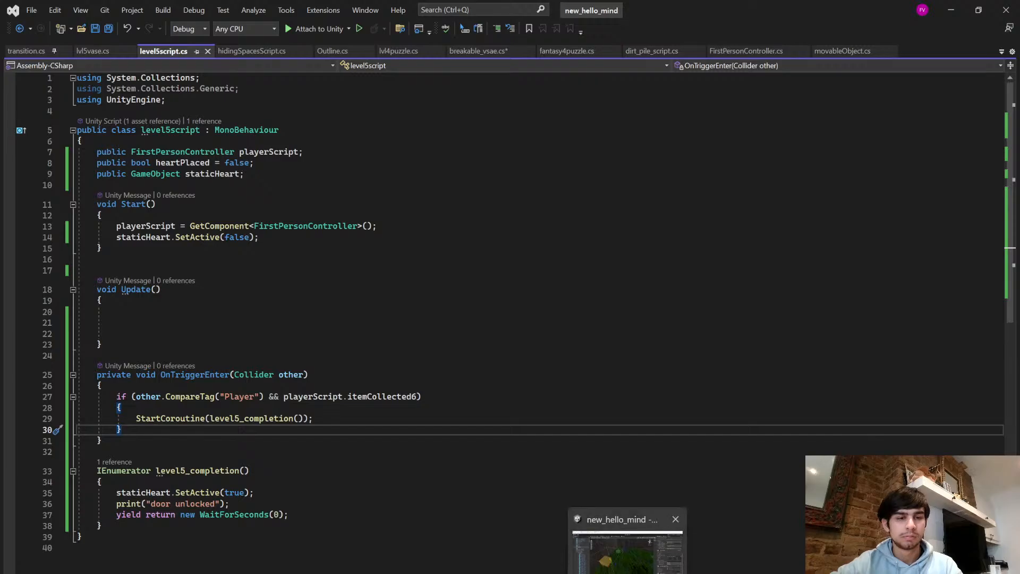
pyautogui.click(627, 539)
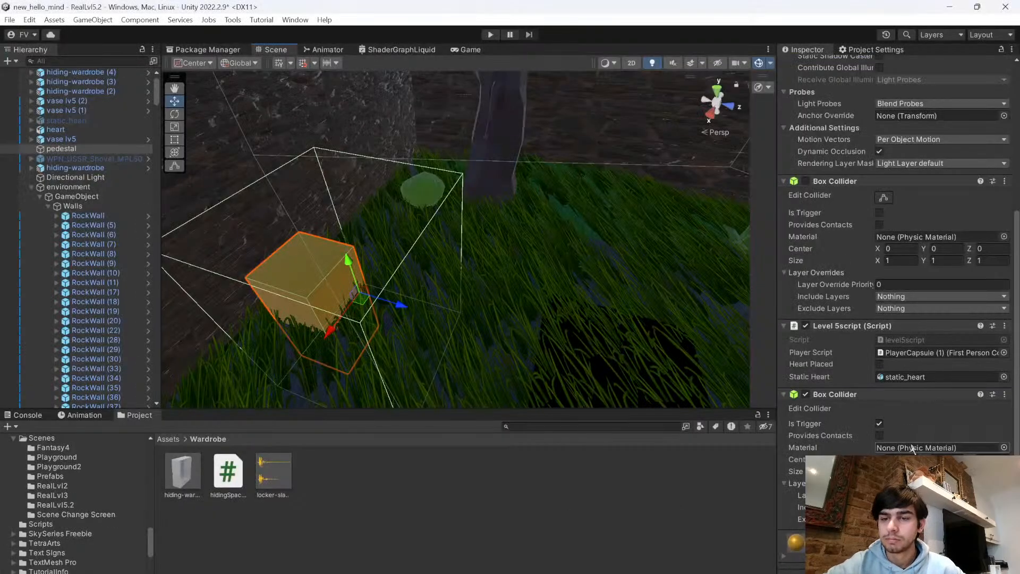
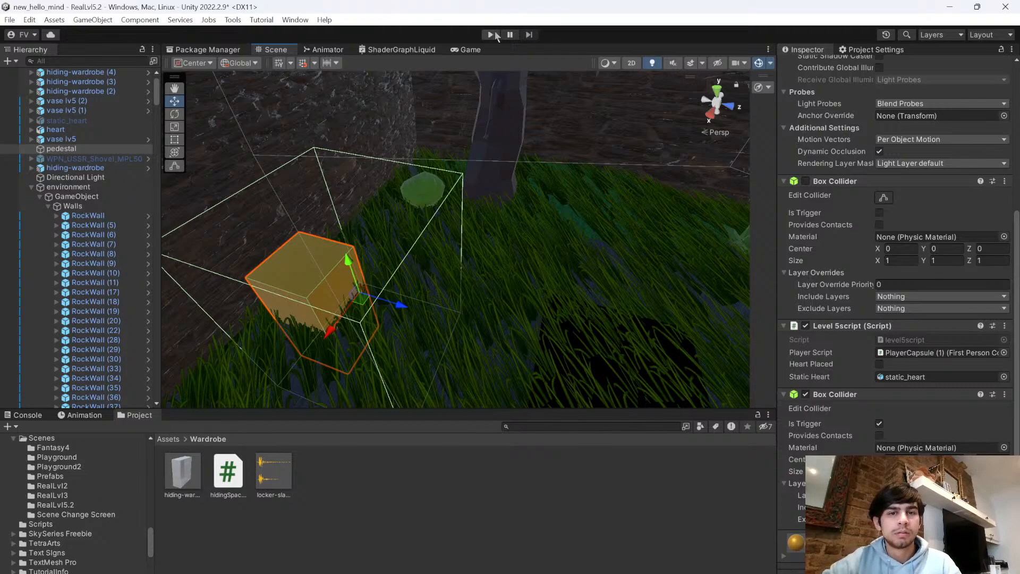
pyautogui.scroll(1, 89, 159)
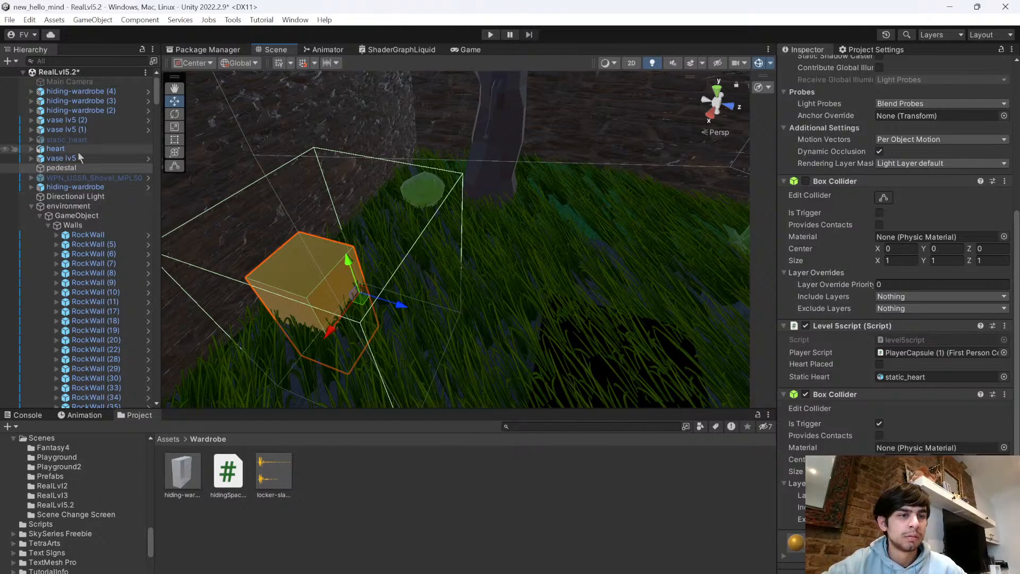
pyautogui.scroll(-2, 87, 103)
pyautogui.scroll(2, 87, 106)
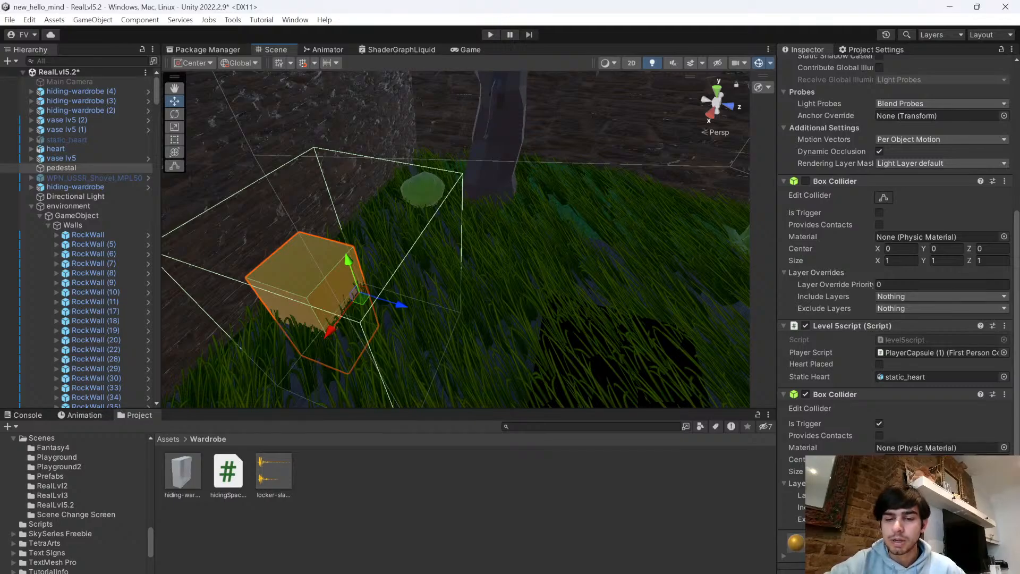
pyautogui.click(640, 572)
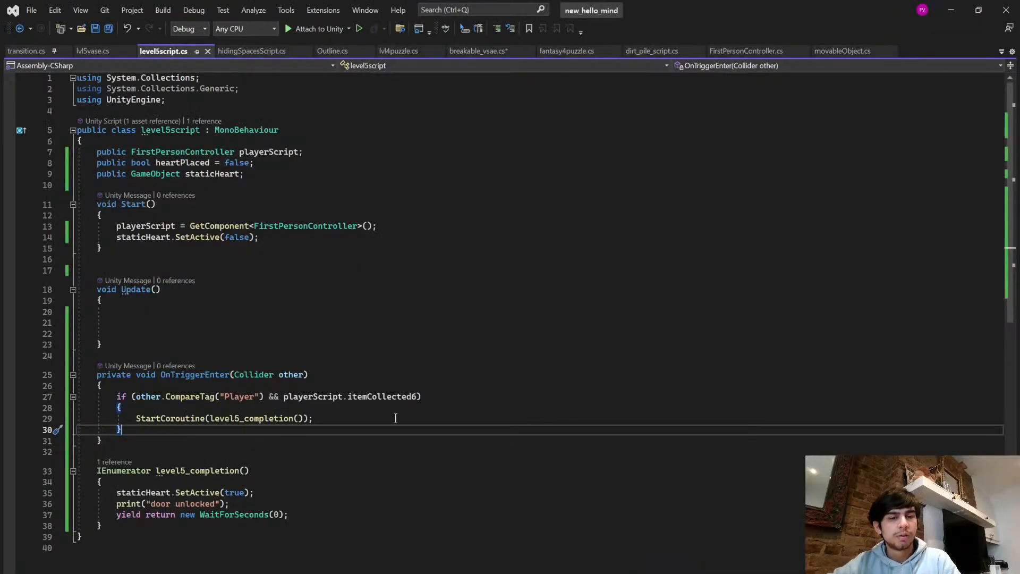
pyautogui.moveTo(627, 573)
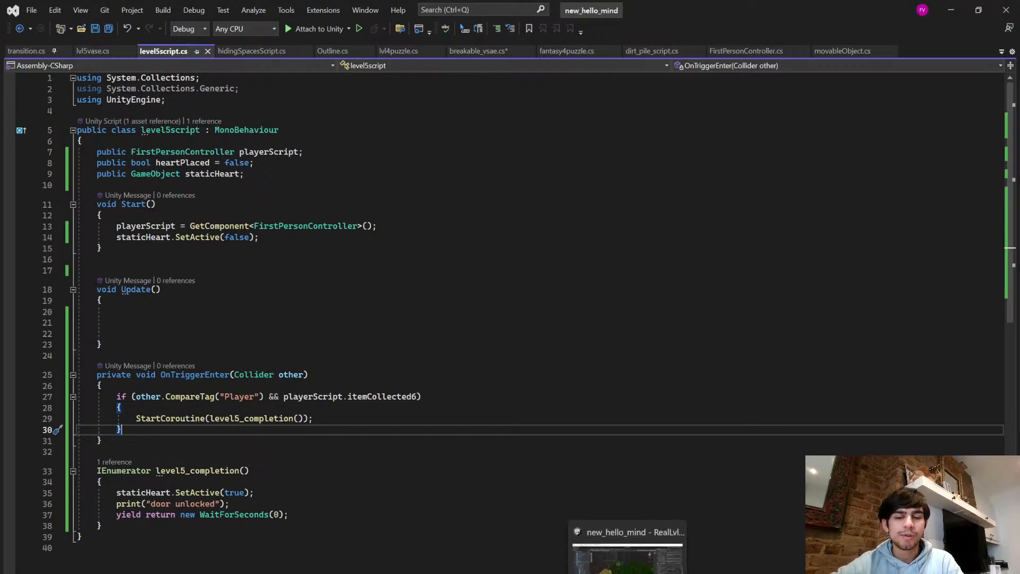
pyautogui.click(628, 552)
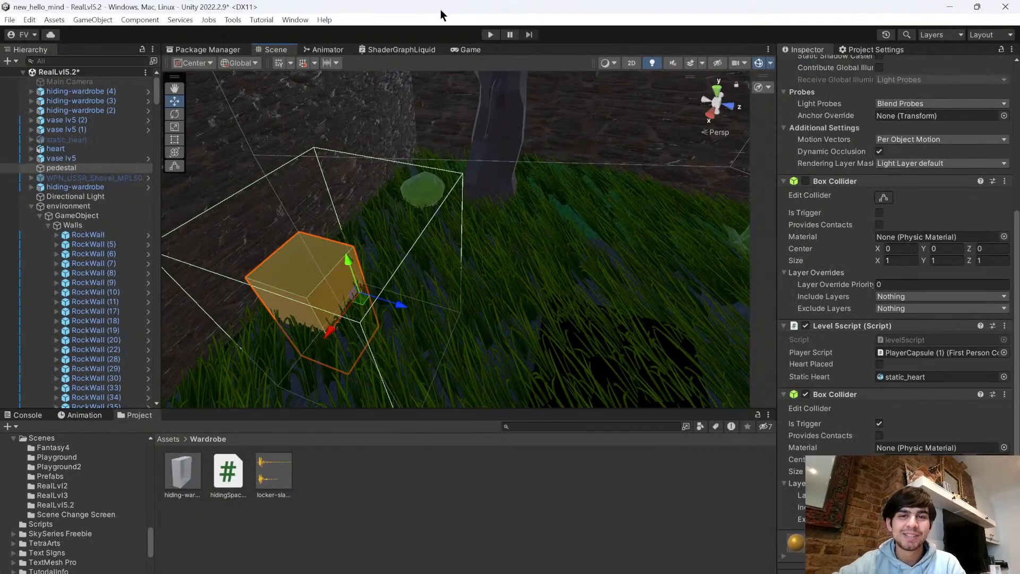
# - Start play mode in the Game view, break the vase by the stone wall and collect the heart
pyautogui.click(491, 35)
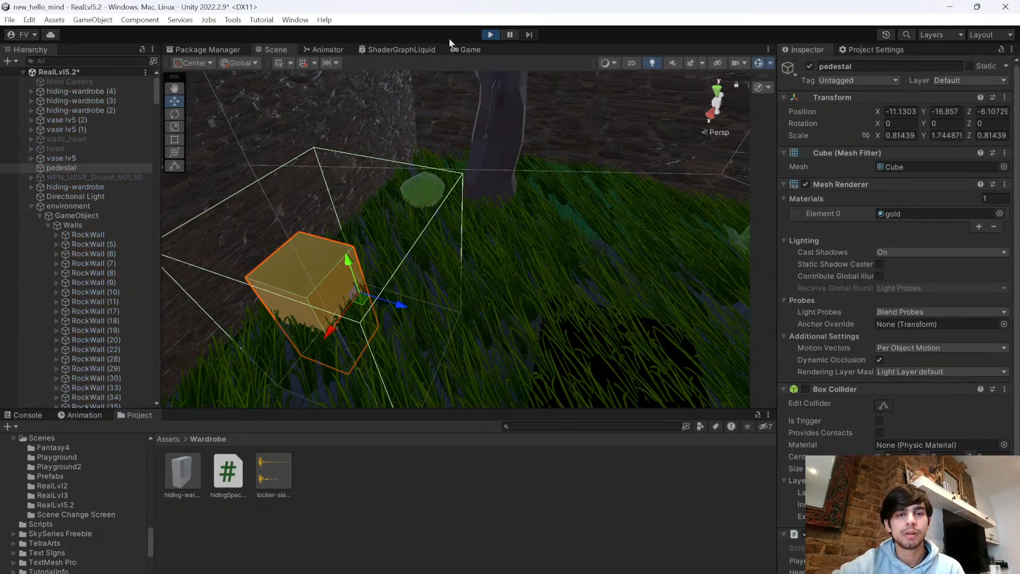
pyautogui.click(461, 50)
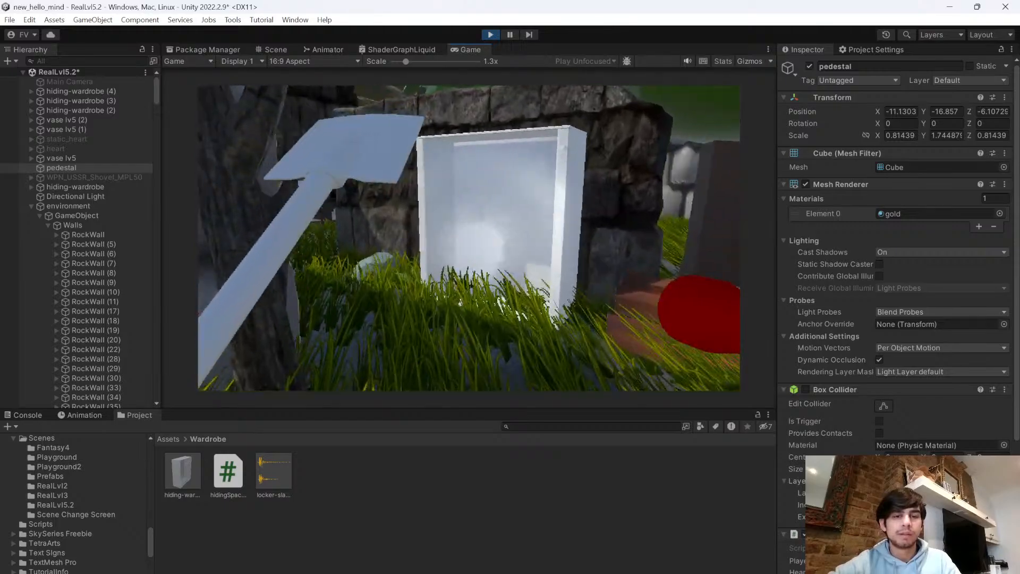
pyautogui.press('w')
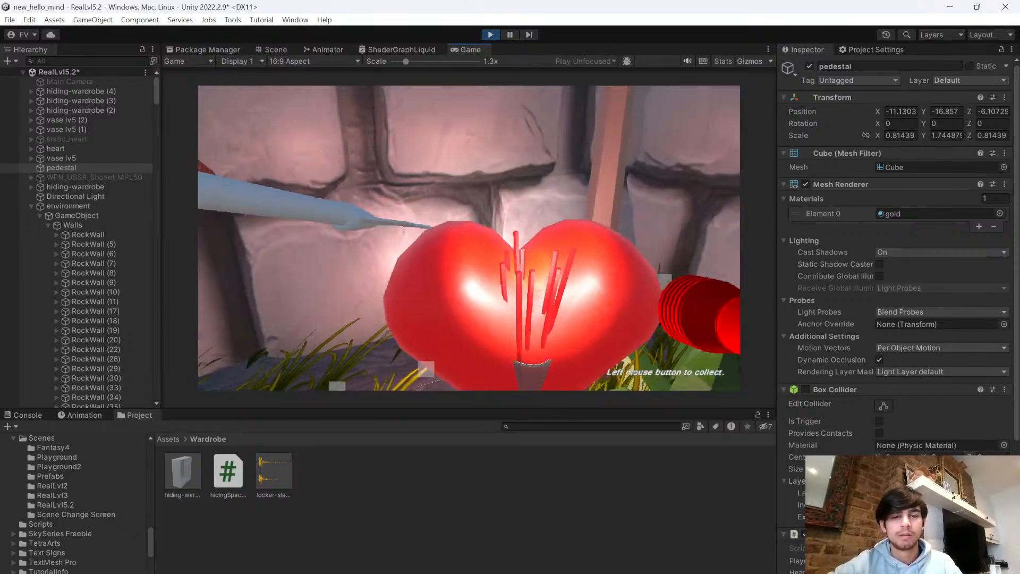
pyautogui.click(470, 238)
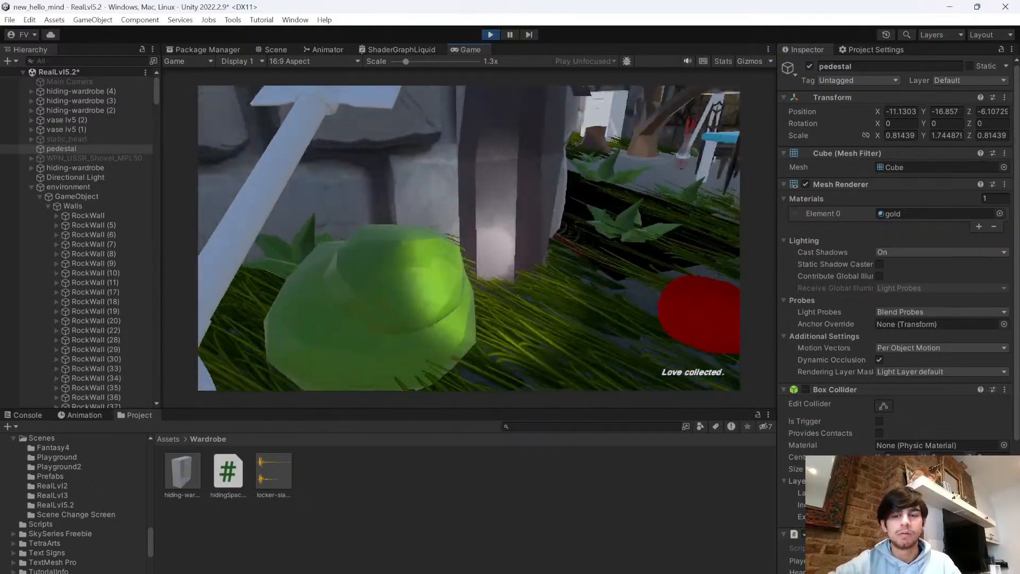
# - Collapse the environment and Environment groups in the scene hierarchy
pyautogui.scroll(-10, 144, 143)
pyautogui.scroll(-15, 144, 142)
pyautogui.moveTo(156, 382); pyautogui.dragTo(178, 62)
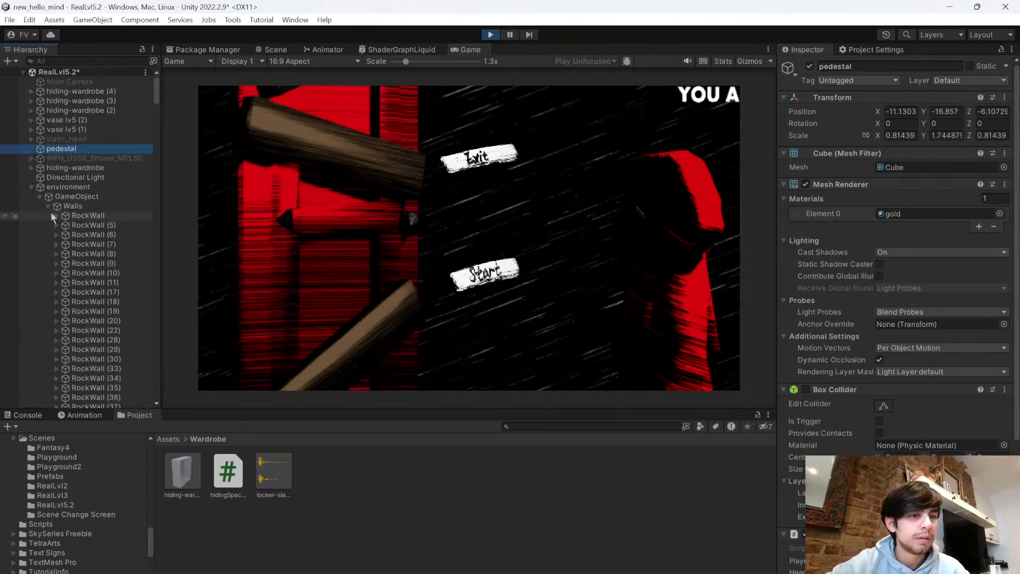
pyautogui.click(31, 187)
pyautogui.scroll(-2, 88, 295)
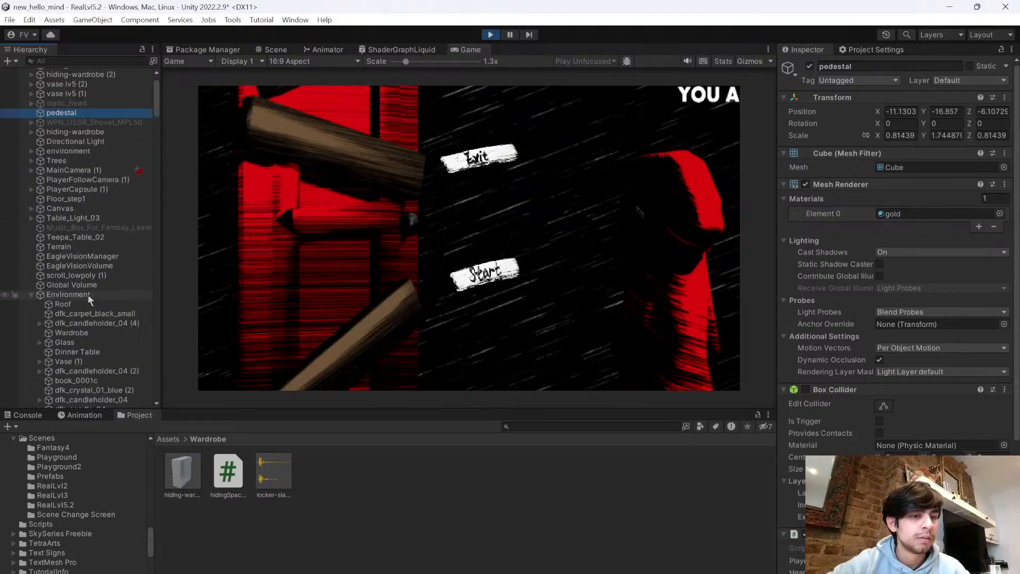
pyautogui.click(30, 294)
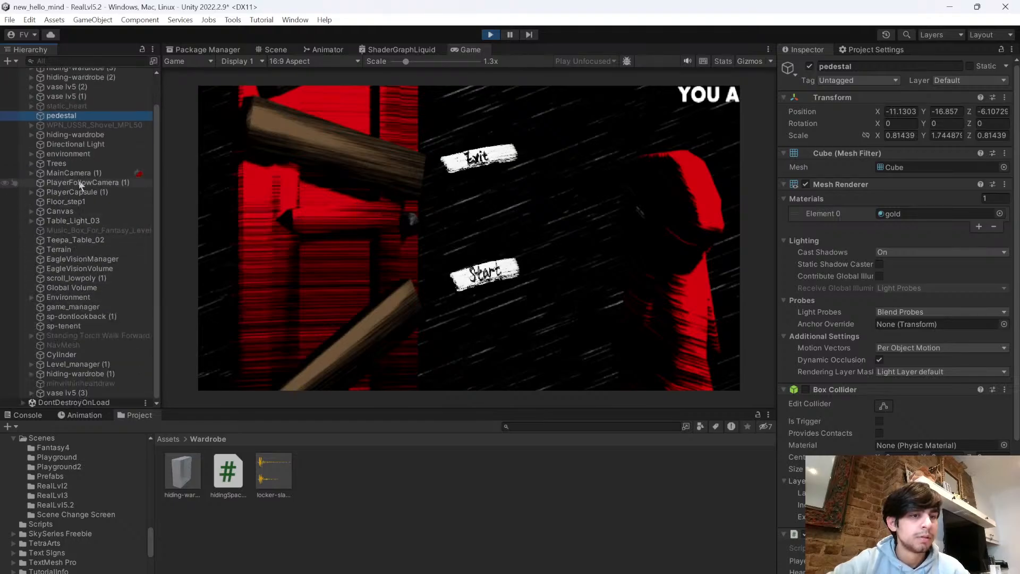
# - Select PlayerCapsule (1) and examine the Item Collected 6 flag on its First Person Controller
pyautogui.click(86, 195)
pyautogui.scroll(-10, 896, 356)
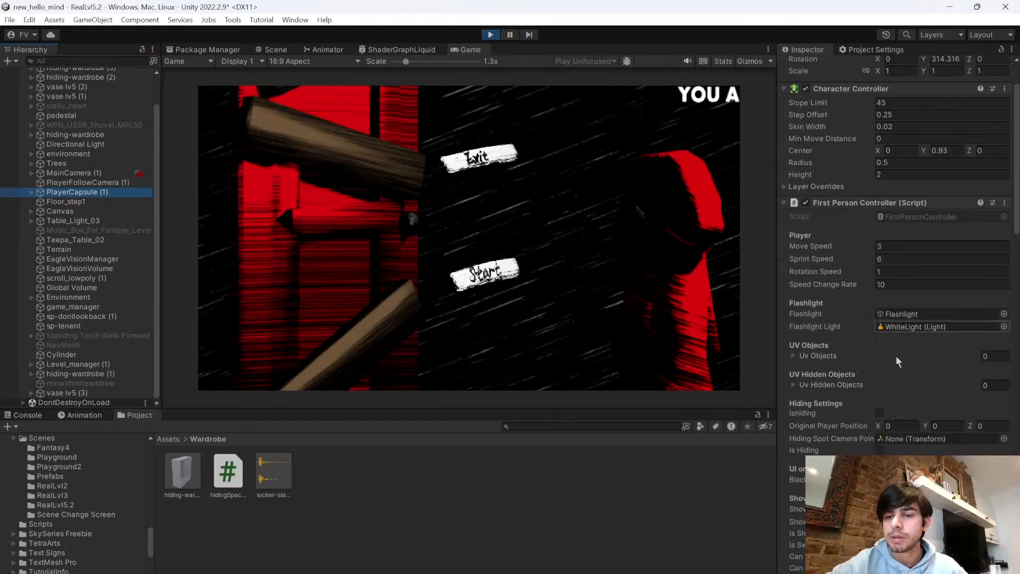
pyautogui.scroll(-10, 924, 341)
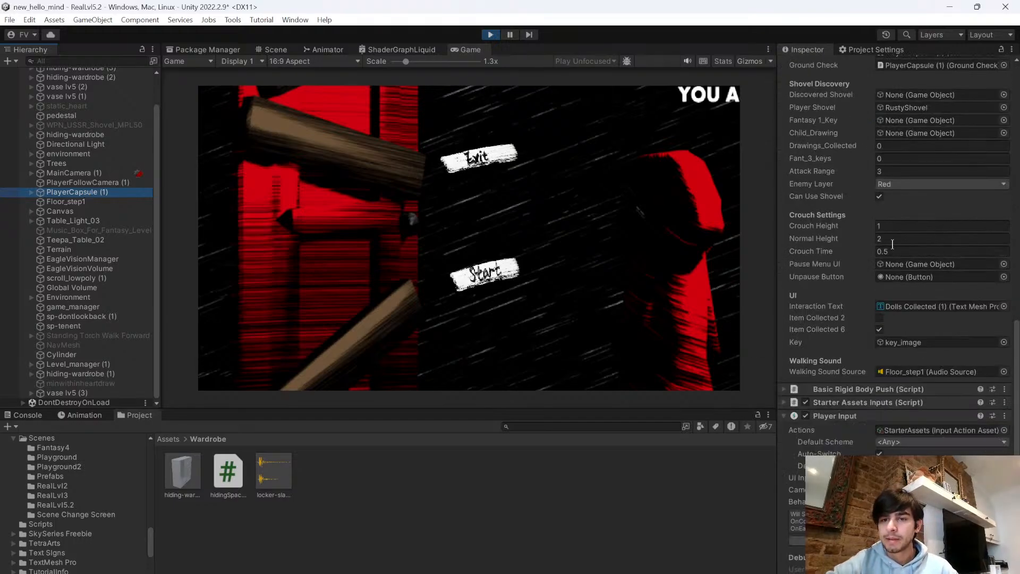
pyautogui.scroll(10, 931, 313)
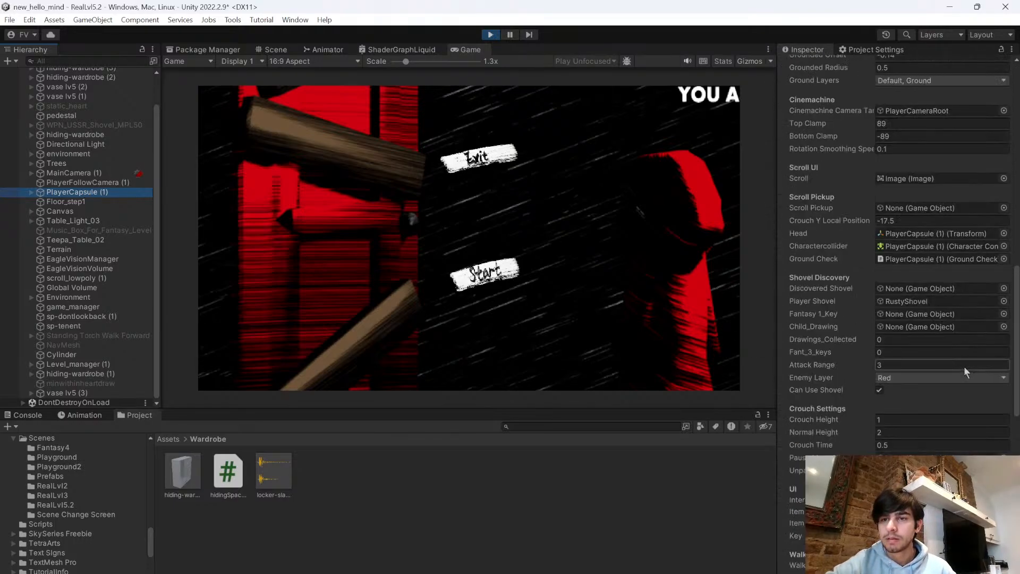
pyautogui.scroll(5, 895, 347)
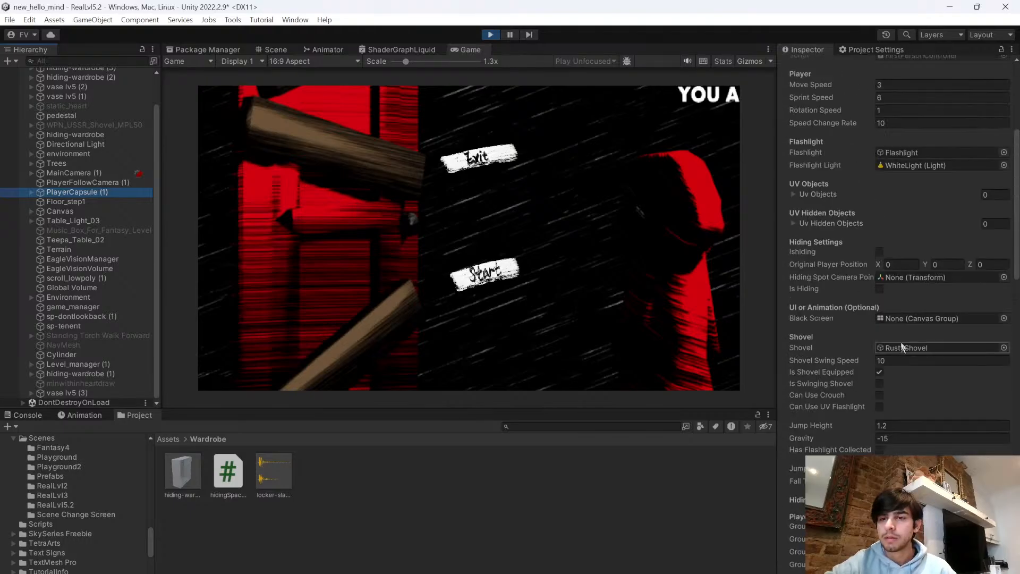
pyautogui.scroll(3, 894, 410)
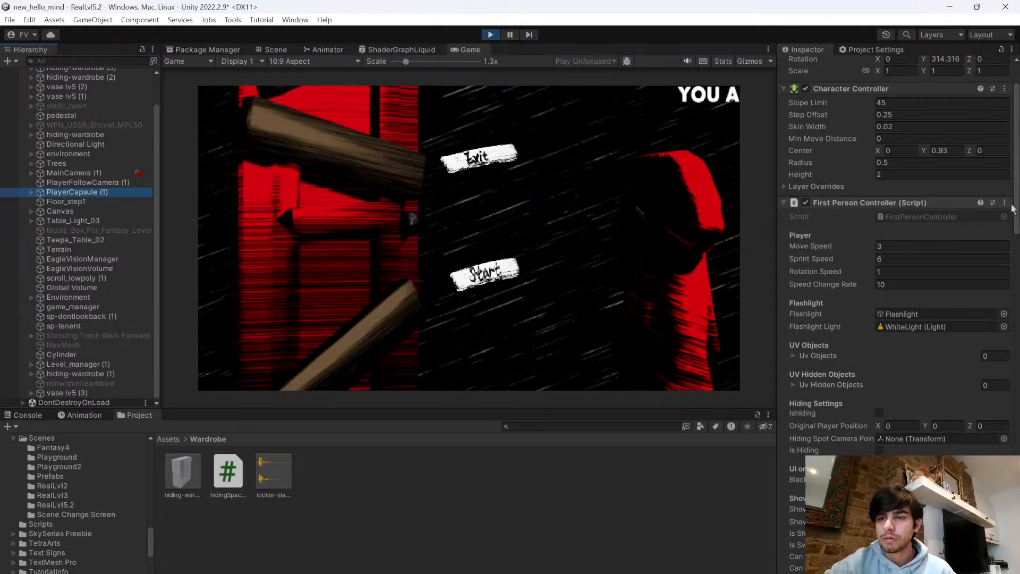
pyautogui.moveTo(1018, 210); pyautogui.dragTo(1004, 435)
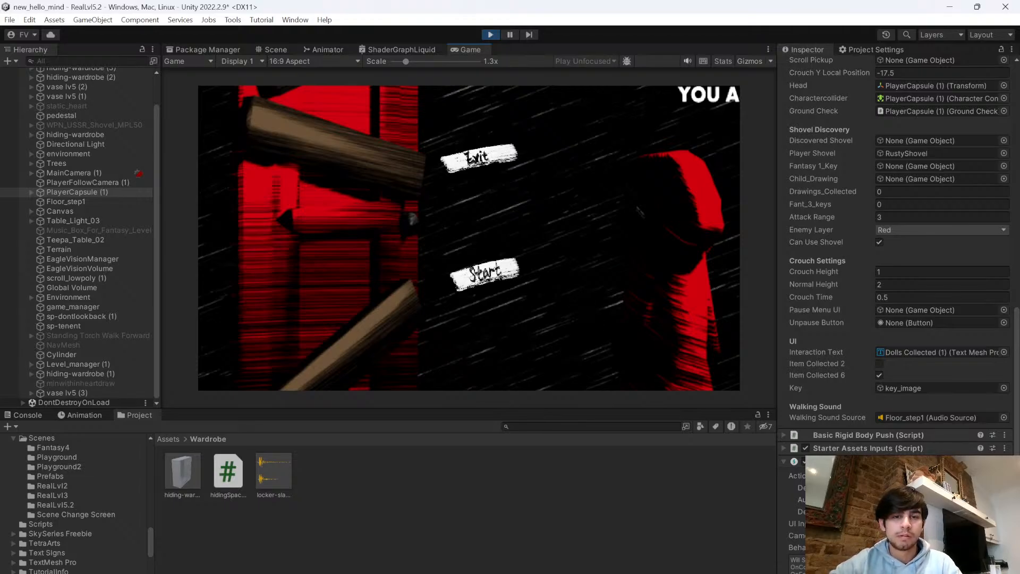
# - Restart play mode, walk to the vase by the stone wall, break it and collect the heart
pyautogui.click(488, 35)
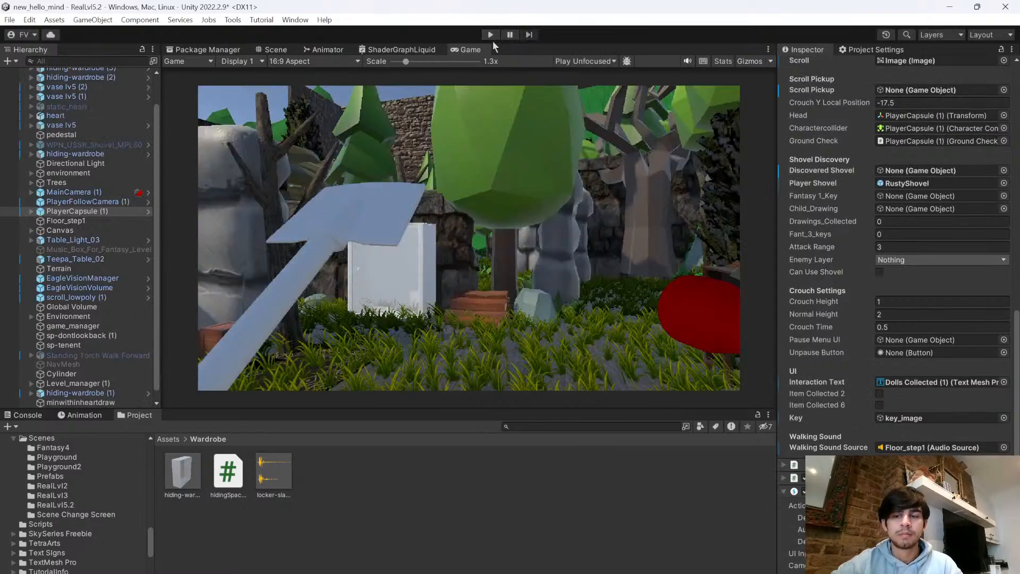
pyautogui.click(490, 36)
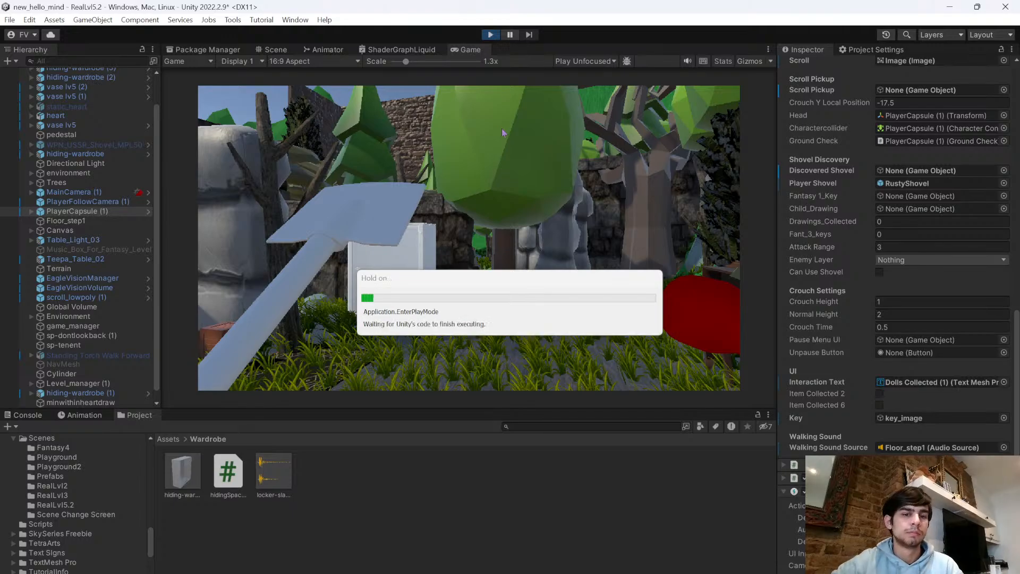
pyautogui.click(547, 237)
pyautogui.press('w')
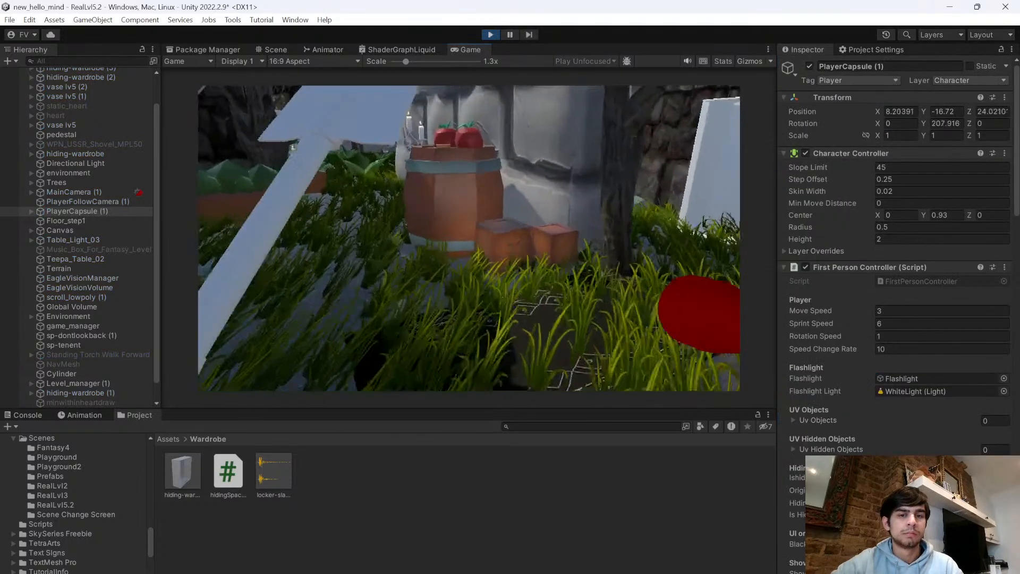
pyautogui.press('w')
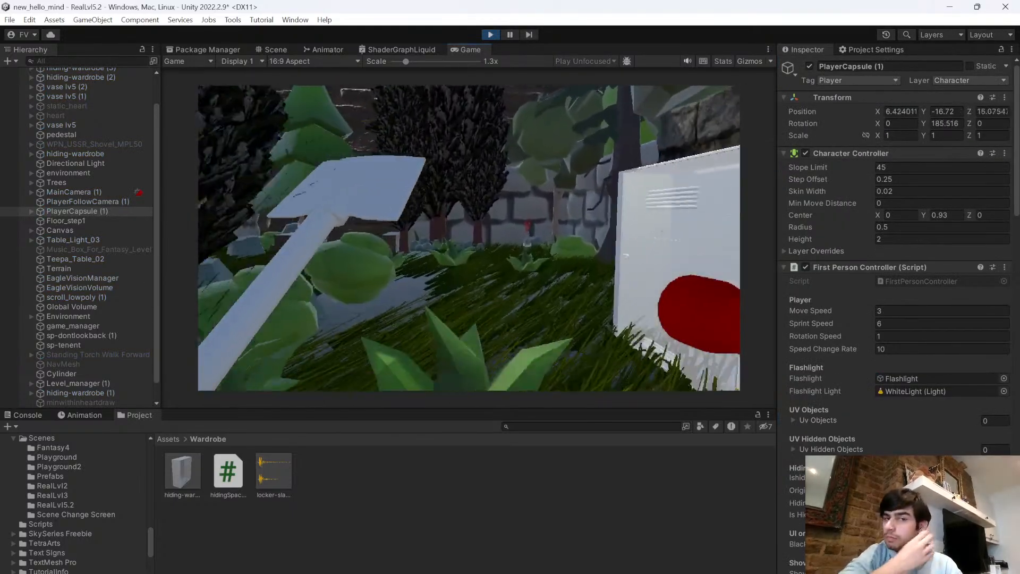
pyautogui.press('w')
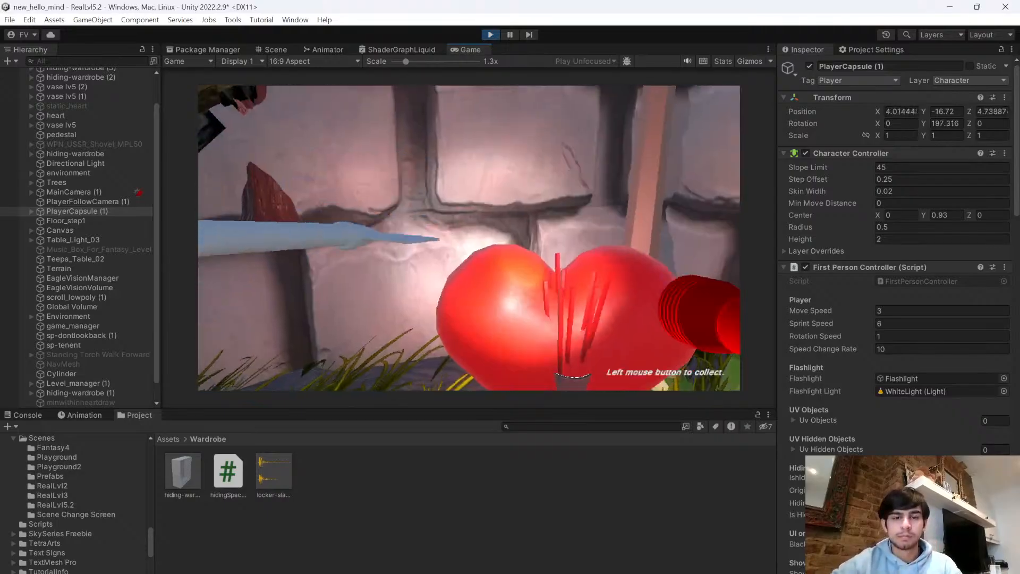
pyautogui.click(469, 238)
# - Carry the heart from the stone wall through the garden to the gold pedestal, and stop play mode
pyautogui.press('w')
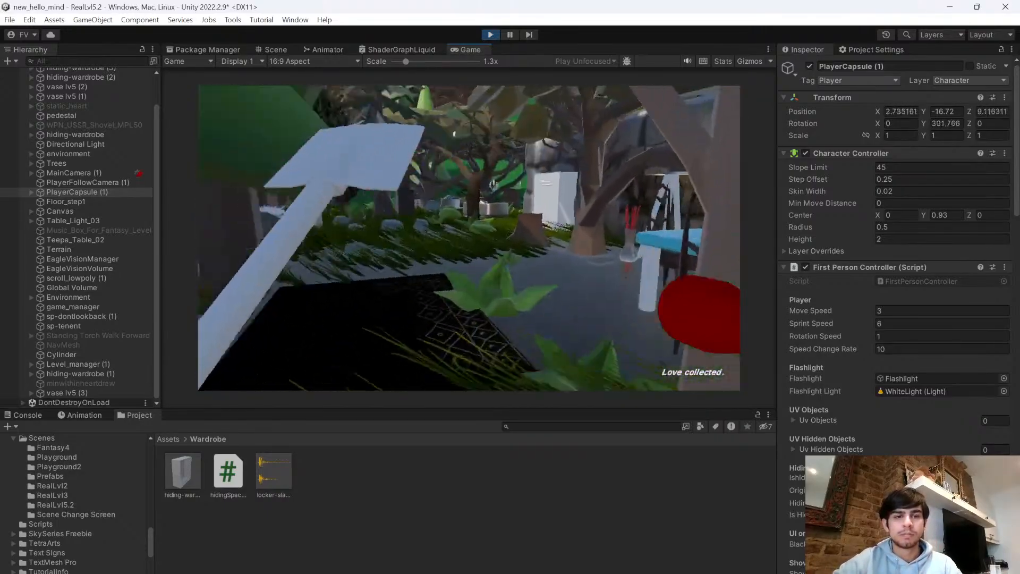
pyautogui.press('w')
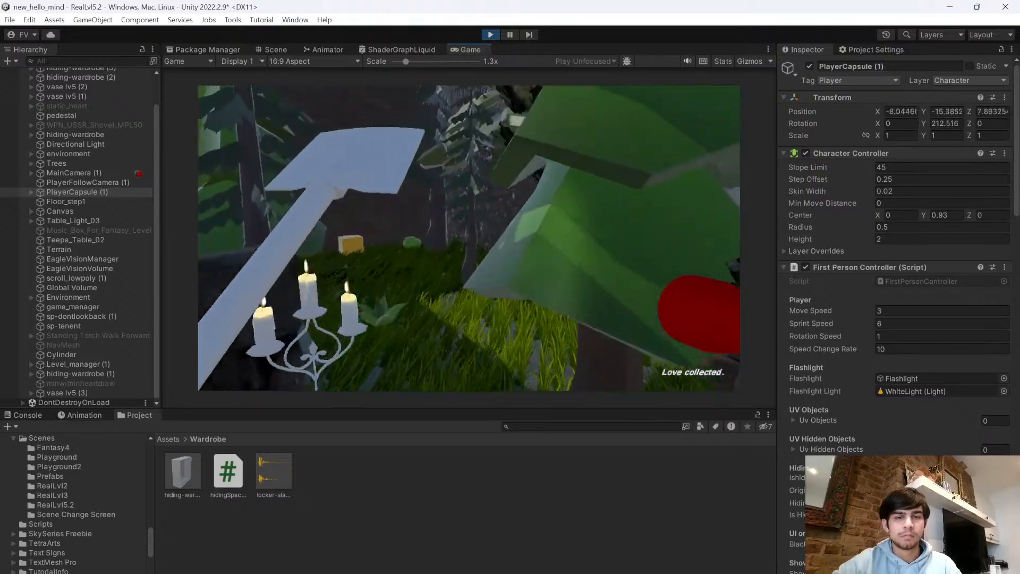
pyautogui.press('w')
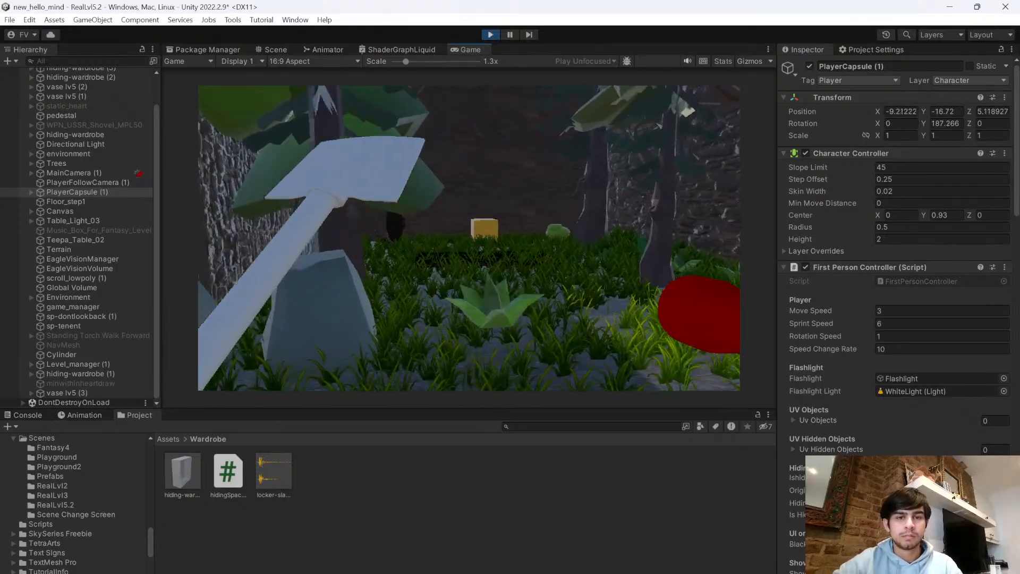
pyautogui.press('w')
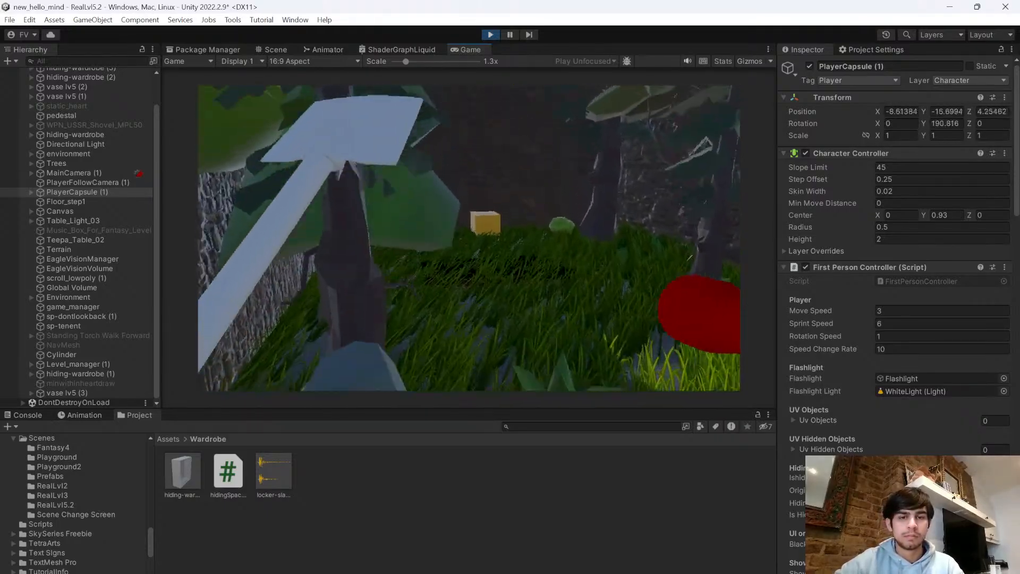
pyautogui.press('w')
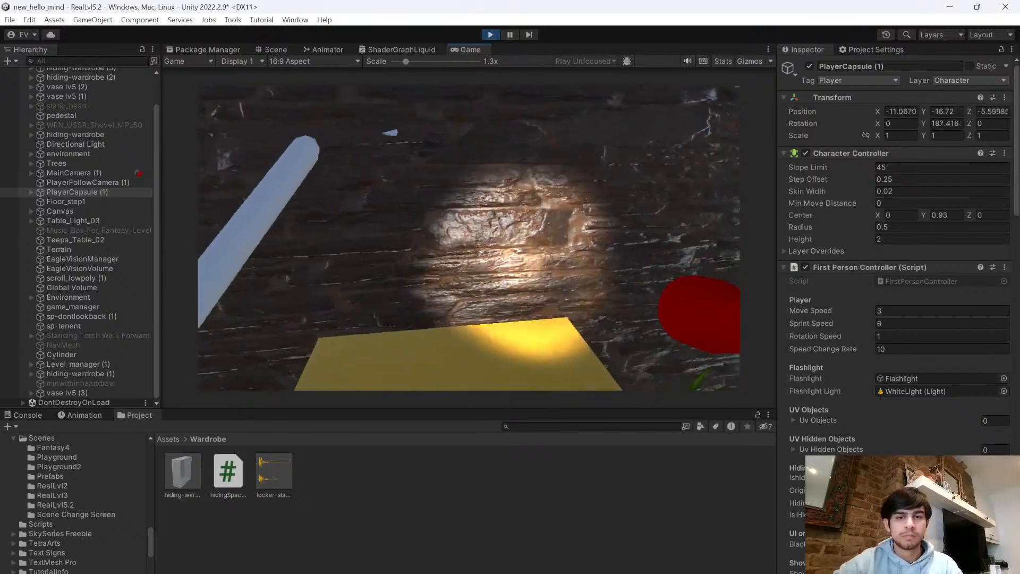
pyautogui.click(492, 35)
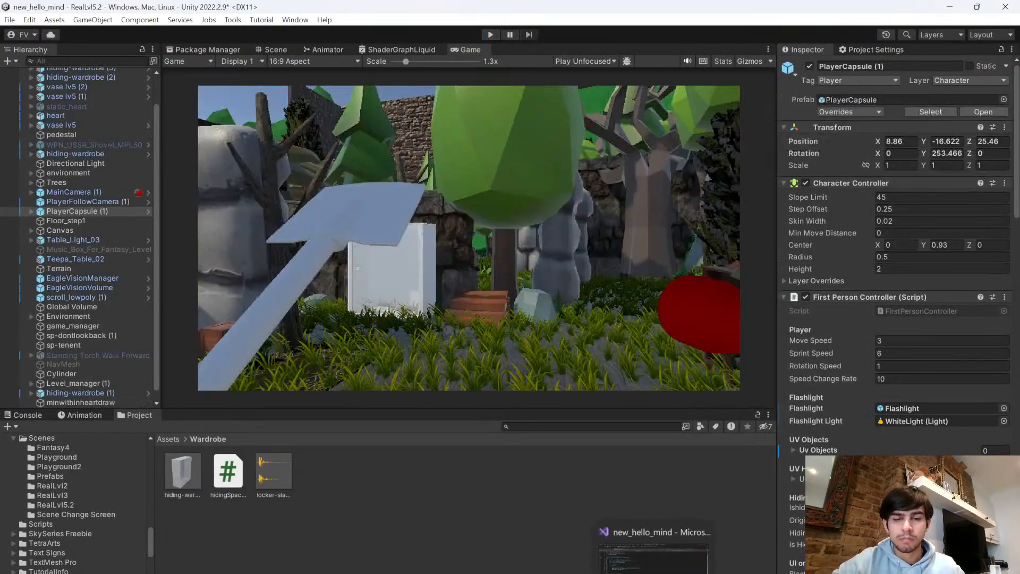
# - Switch to Visual Studio, make the OnTriggerEnter condition in level5script.cs compare playerScript.itemCollected6 == true, and save the script
pyautogui.click(463, 558)
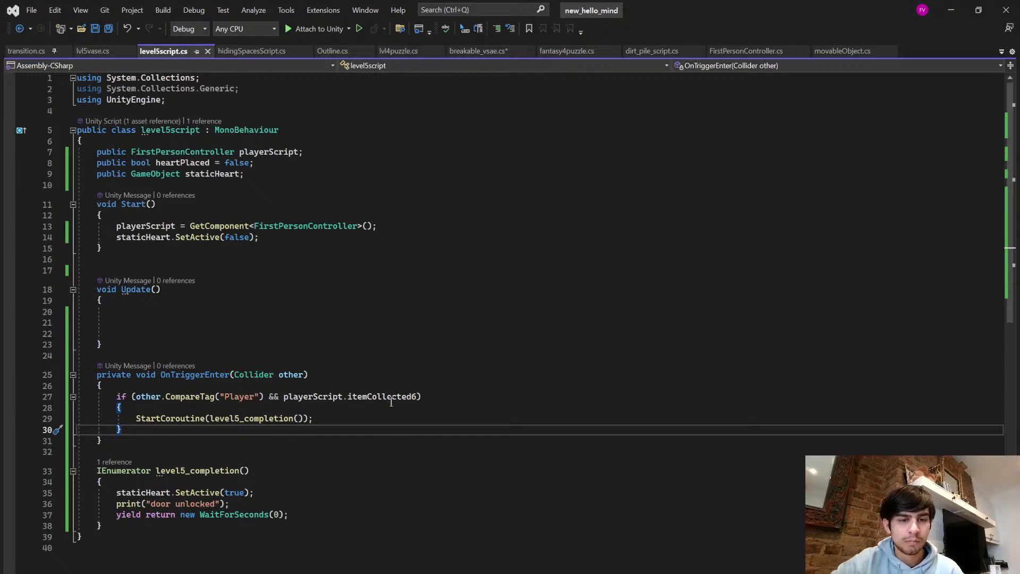
pyautogui.click(405, 419)
pyautogui.click(418, 397)
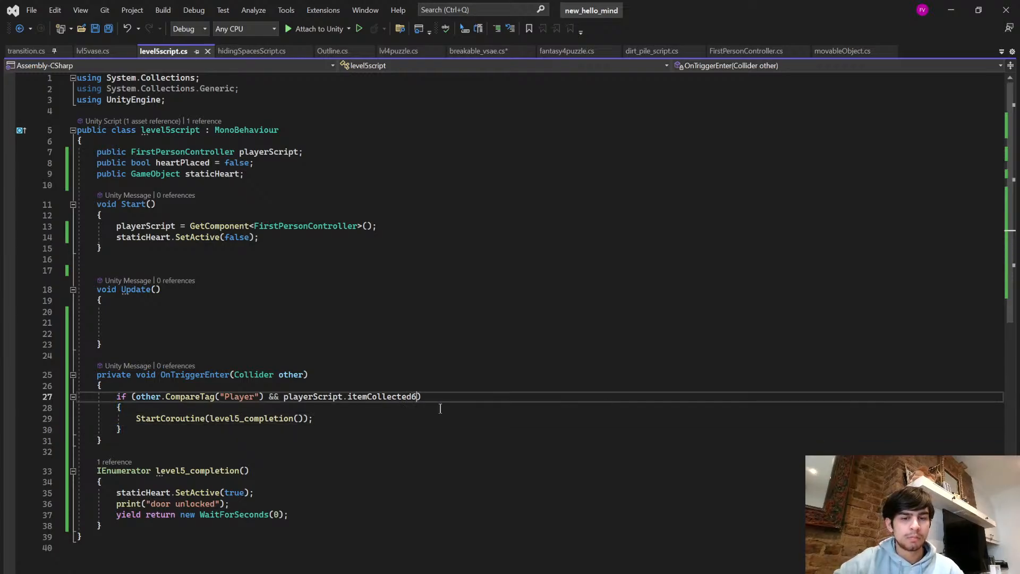
pyautogui.write('=')
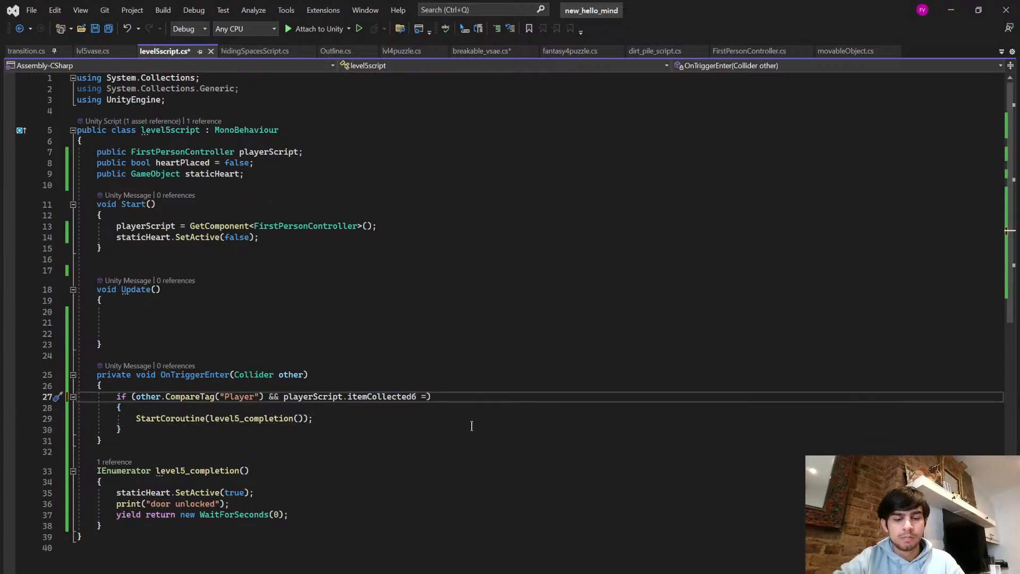
pyautogui.write('= true')
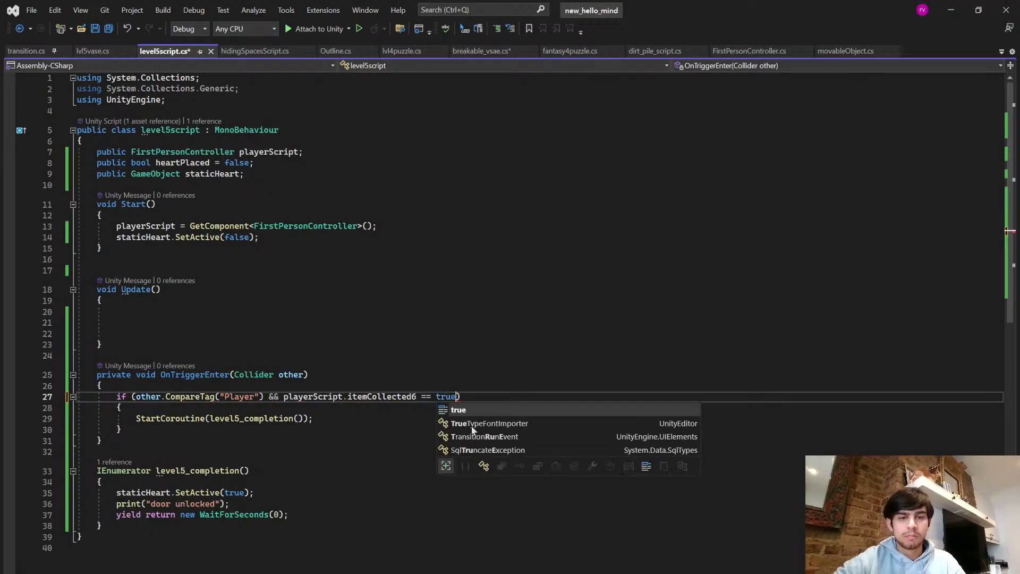
pyautogui.press('Escape')
pyautogui.press('Down')
pyautogui.hotkey('ctrl', 's')
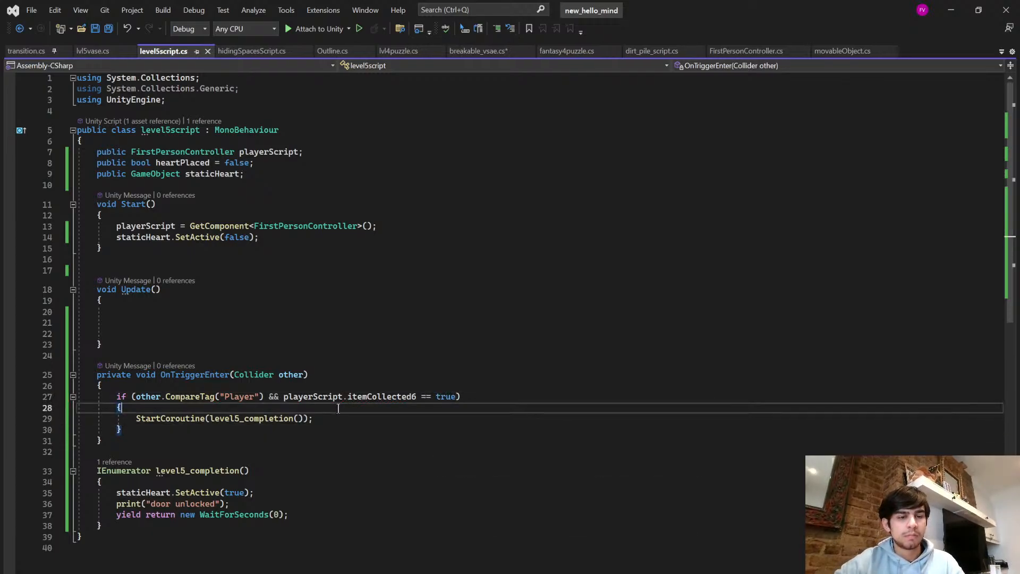
pyautogui.click(313, 496)
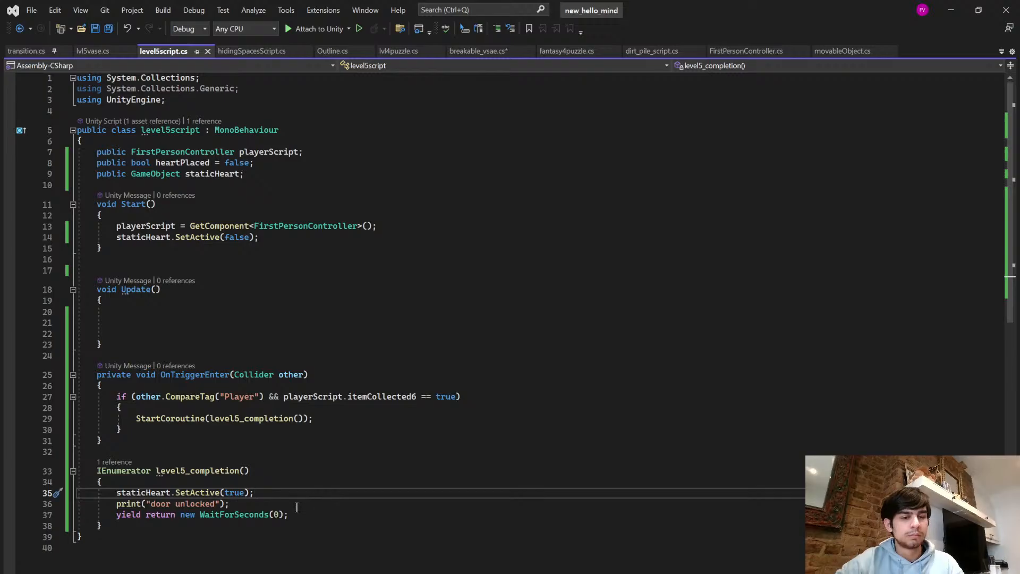
pyautogui.click(298, 504)
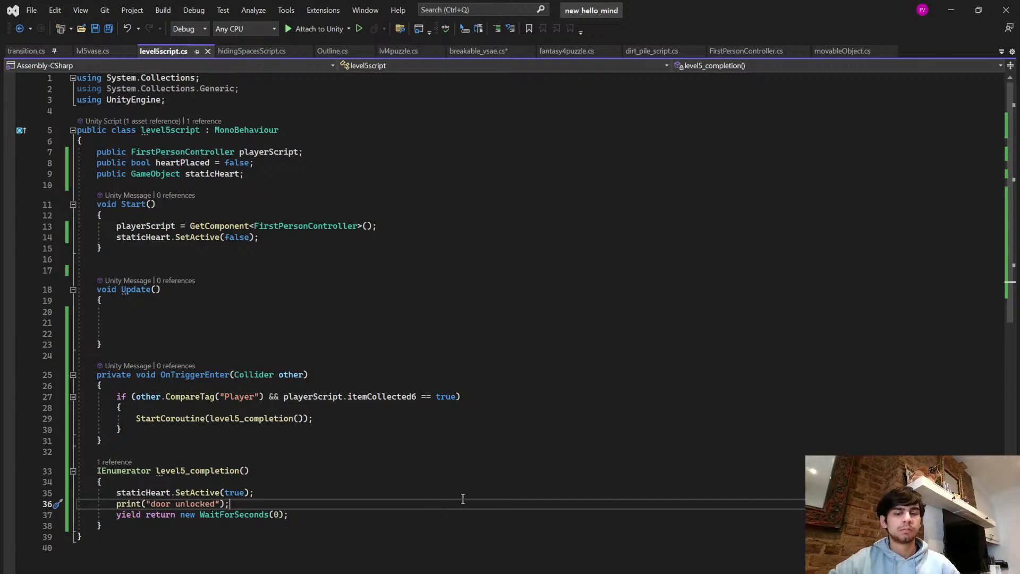
# - Return to Unity, close the Hello Developer window, and inspect the pedestal's Box Collider and Level5script components
pyautogui.click(627, 538)
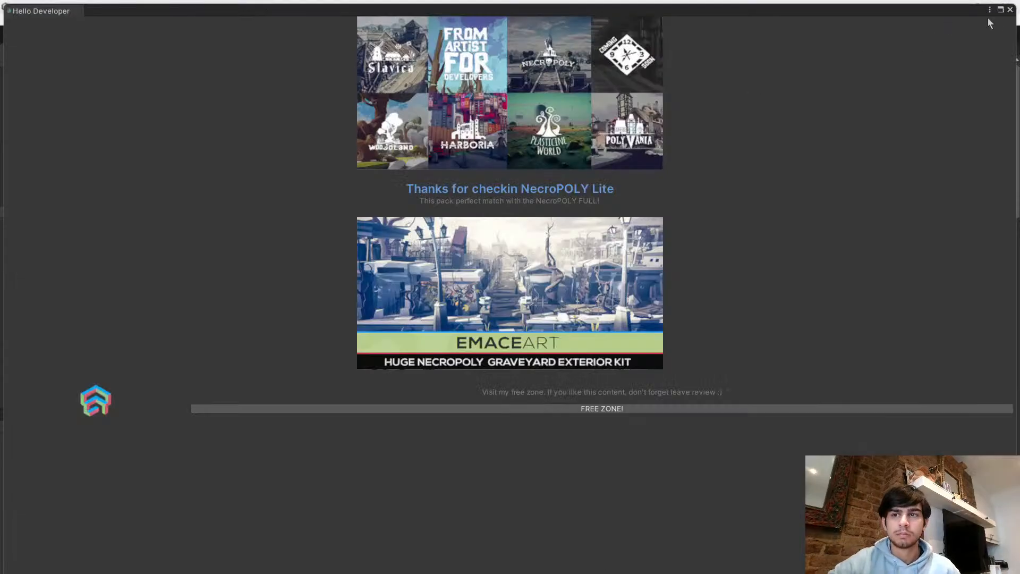
pyautogui.click(1010, 10)
pyautogui.scroll(2, 130, 197)
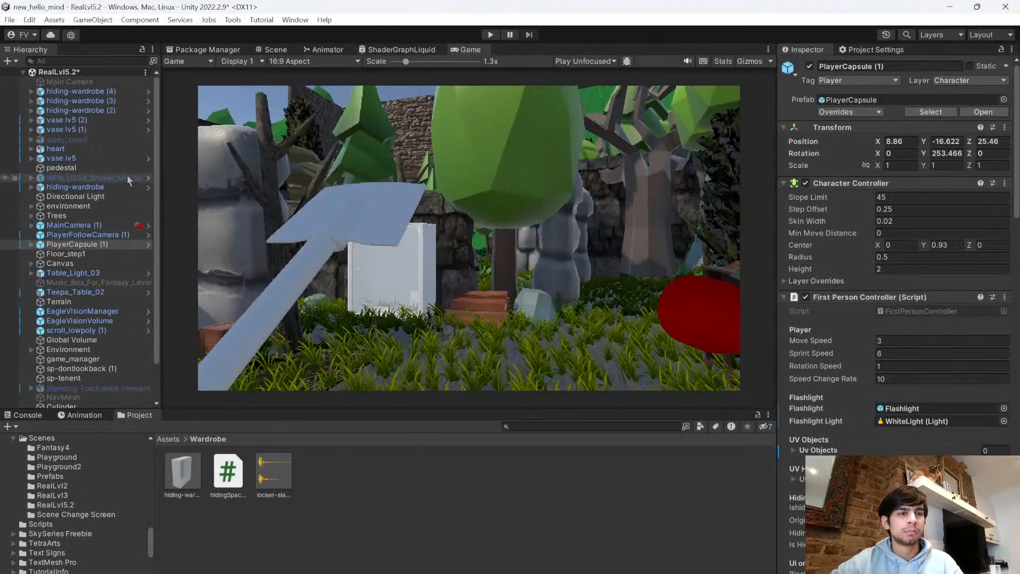
pyautogui.click(64, 167)
pyautogui.scroll(-4, 946, 452)
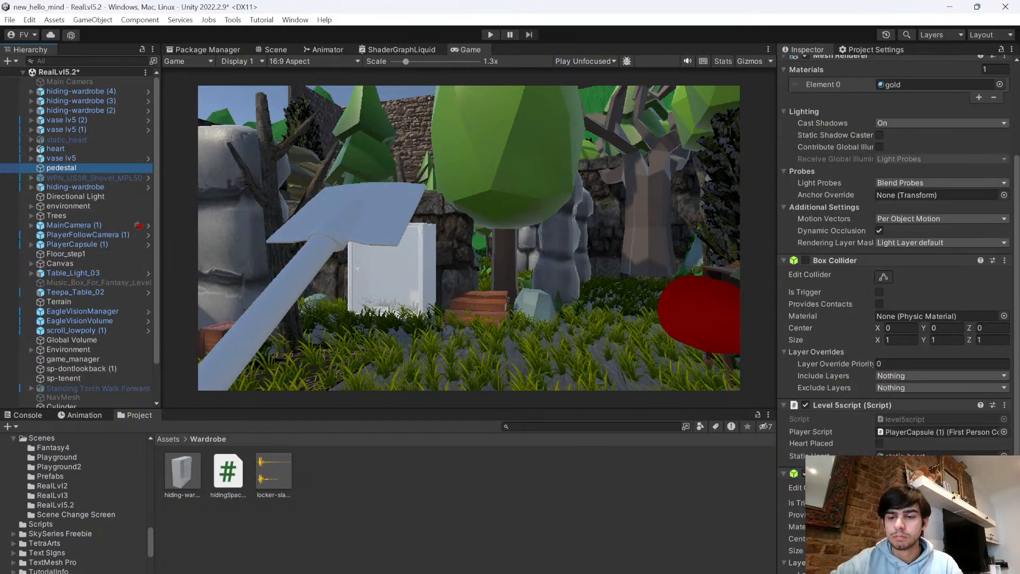
# - Start play mode, break the vase by the stone wall and collect the heart to test the edited condition
pyautogui.click(490, 35)
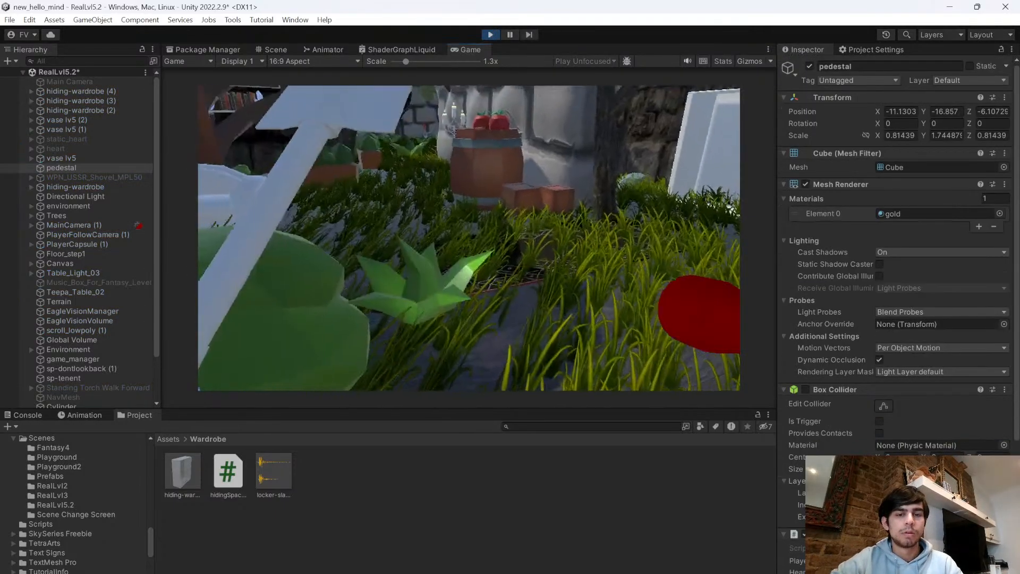
pyautogui.press('w')
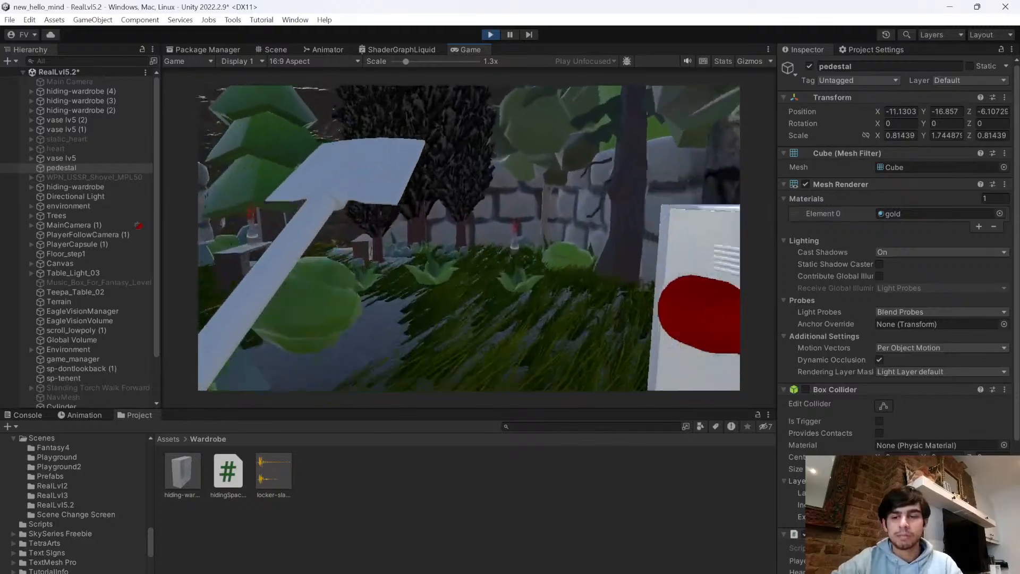
pyautogui.press('w')
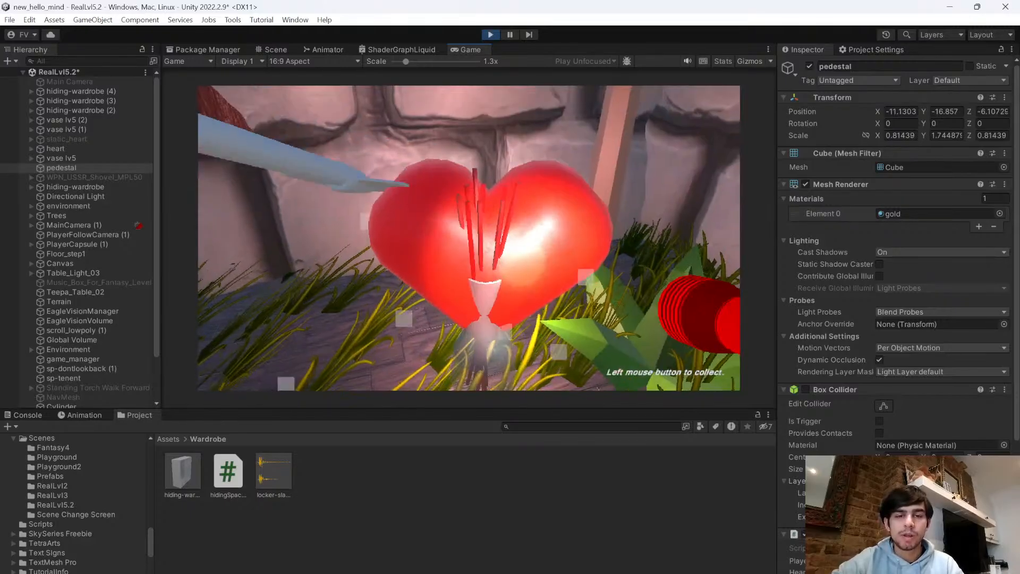
pyautogui.click(469, 237)
# - Bring the heart to the gold pedestal to test its placement trigger with the edited condition, and end the playtest
pyautogui.press('w')
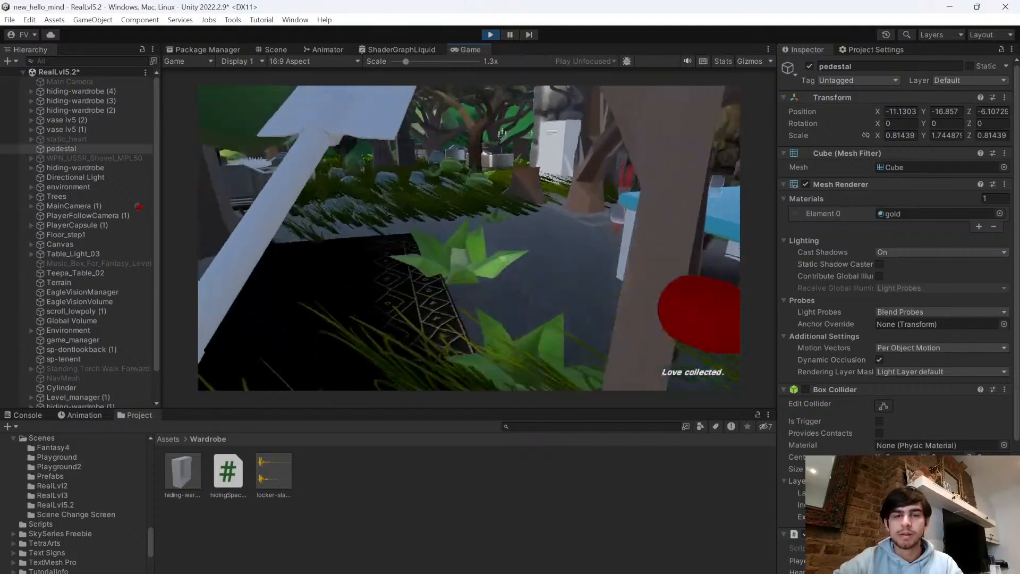
pyautogui.press('w')
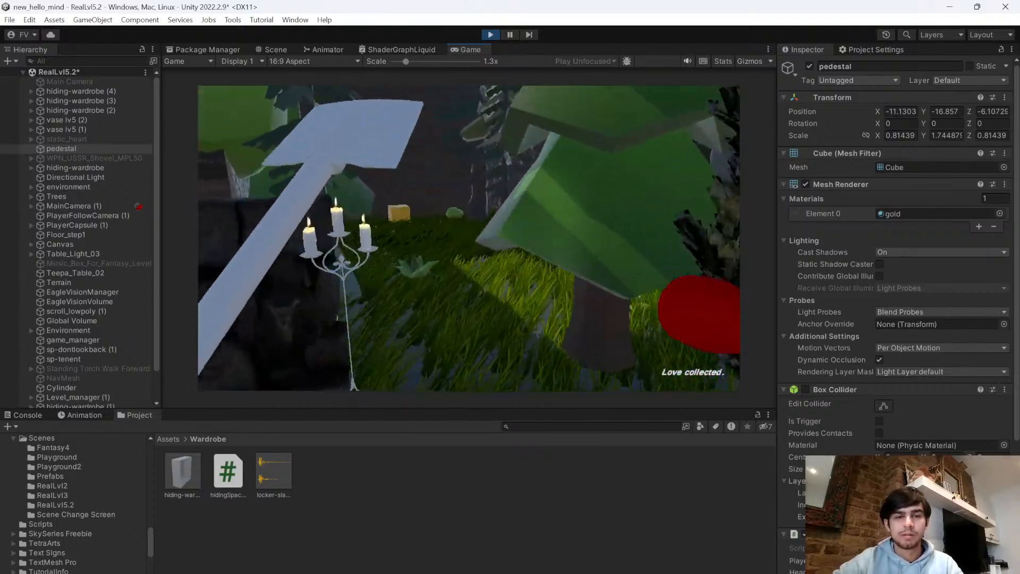
pyautogui.press('w')
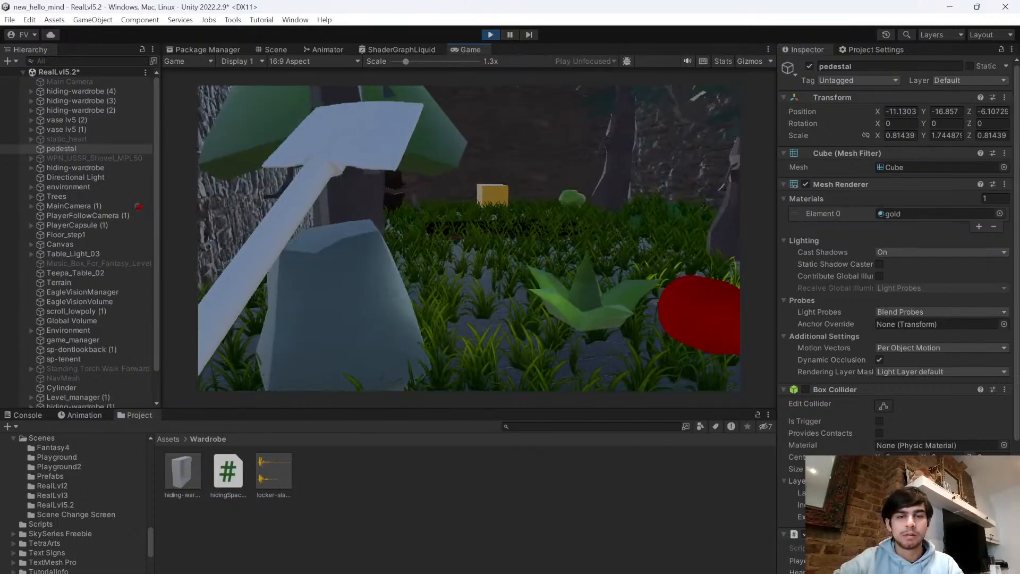
pyautogui.press('w')
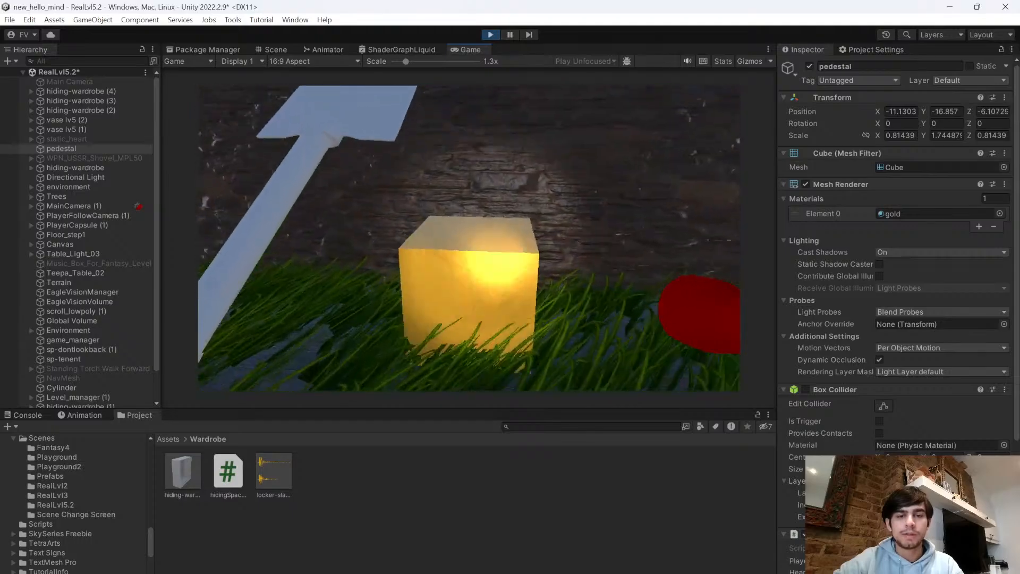
pyautogui.press('w')
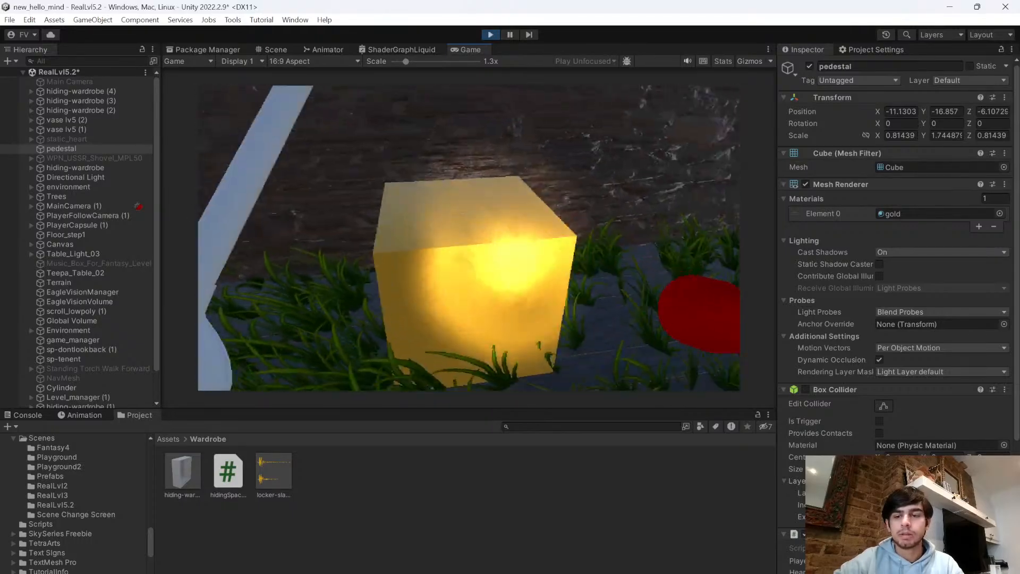
pyautogui.press('Escape')
pyautogui.click(490, 35)
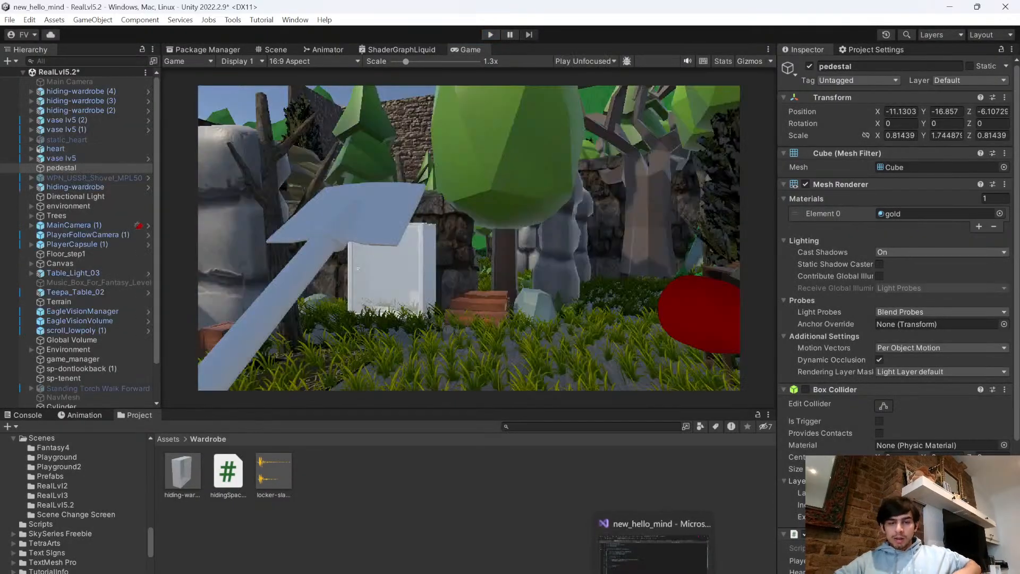
# - Review level5script.cs in Visual Studio, return to Unity and examine the pedestal's Level5script references and trigger Box Collider
pyautogui.click(653, 548)
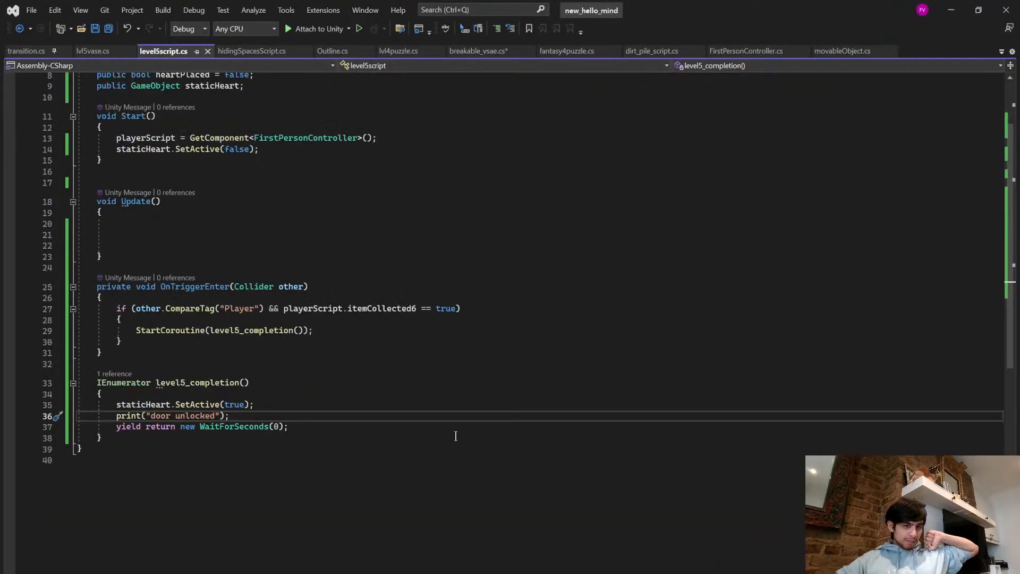
pyautogui.scroll(3, 455, 436)
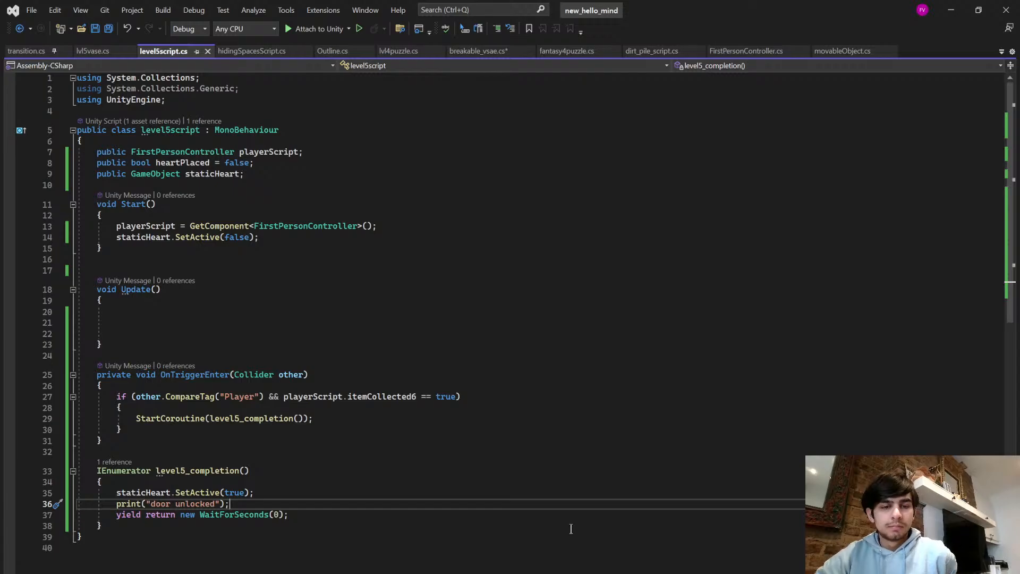
pyautogui.click(624, 547)
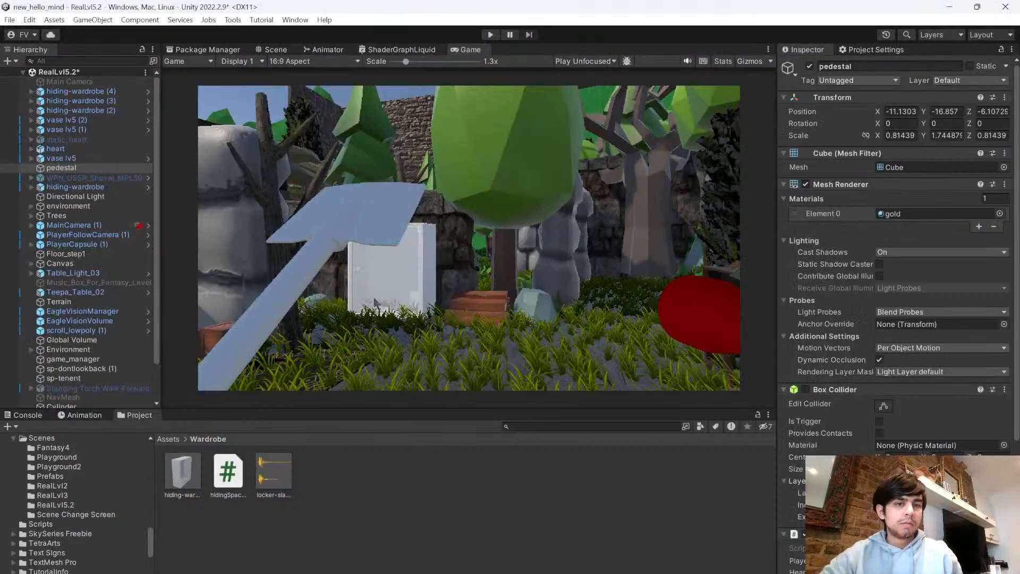
pyautogui.scroll(-5, 993, 391)
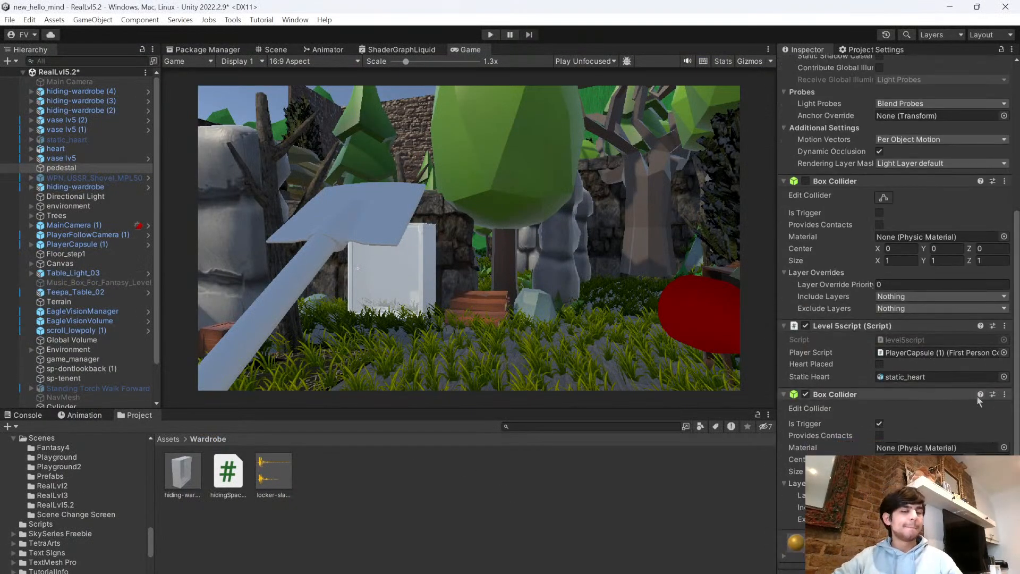